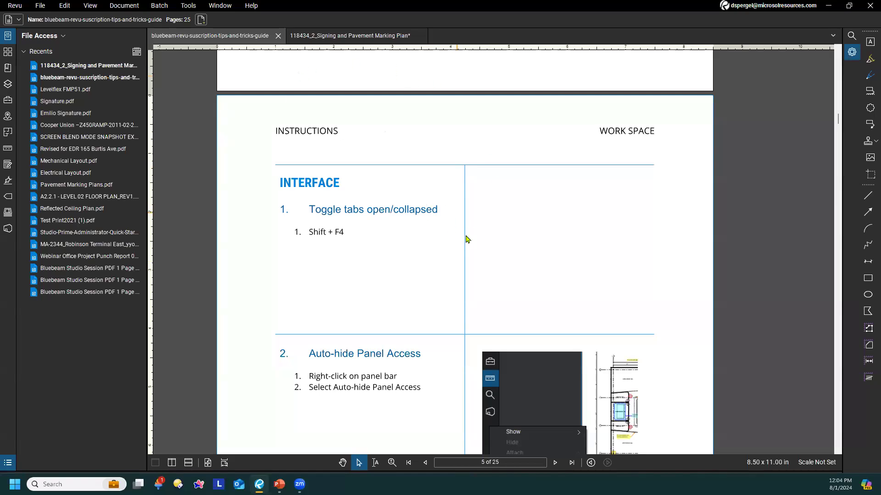
Toggle all open panels between collapsed and expanded around the guide's Interface page, leaving them collapsed
{"action": "scroll", "coordinate": [466, 238], "scroll_direction": "down", "scroll_amount": 1}
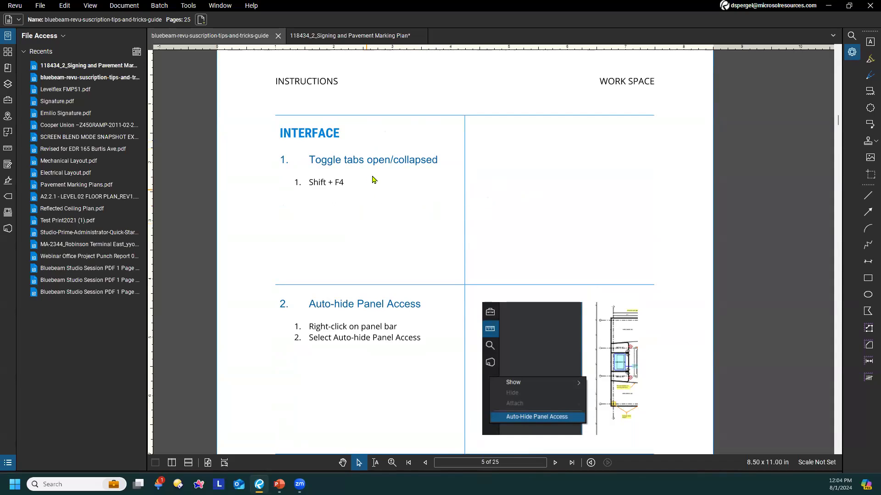
{"action": "scroll", "coordinate": [352, 179], "scroll_direction": "down", "scroll_amount": 3}
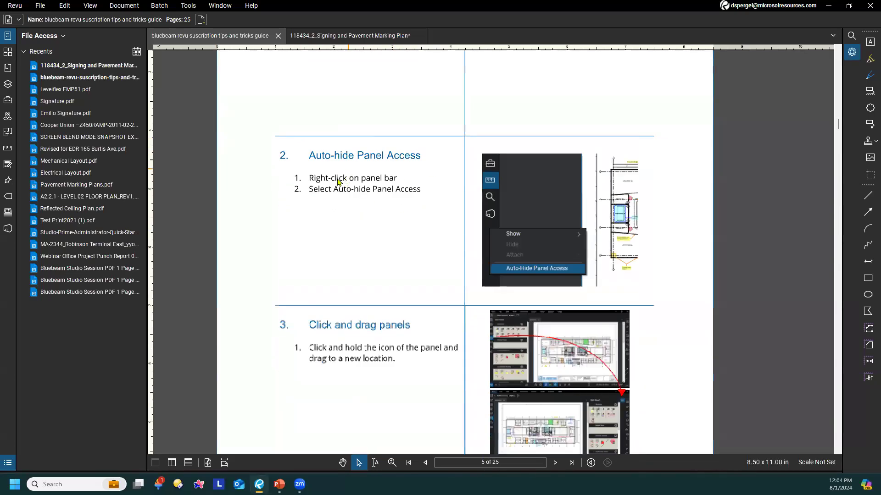
{"action": "scroll", "coordinate": [385, 165], "scroll_direction": "up", "scroll_amount": 2}
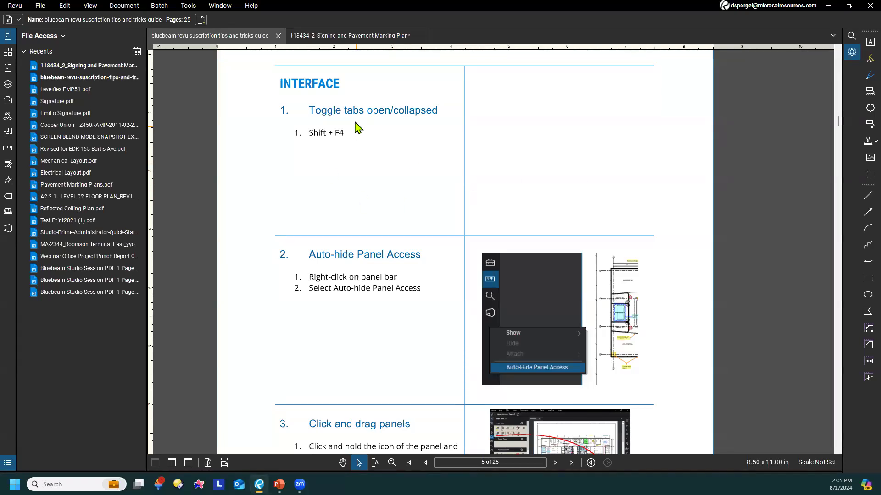
{"action": "scroll", "coordinate": [377, 198], "scroll_direction": "up", "scroll_amount": 1}
{"action": "scroll", "coordinate": [371, 182], "scroll_direction": "down", "scroll_amount": 1}
{"action": "key", "text": "shift+F4"}
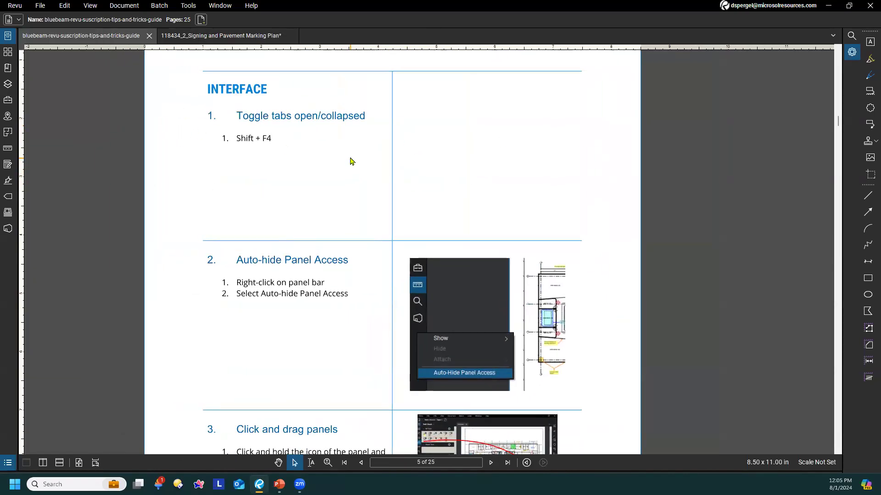
{"action": "key", "text": "shift+F4"}
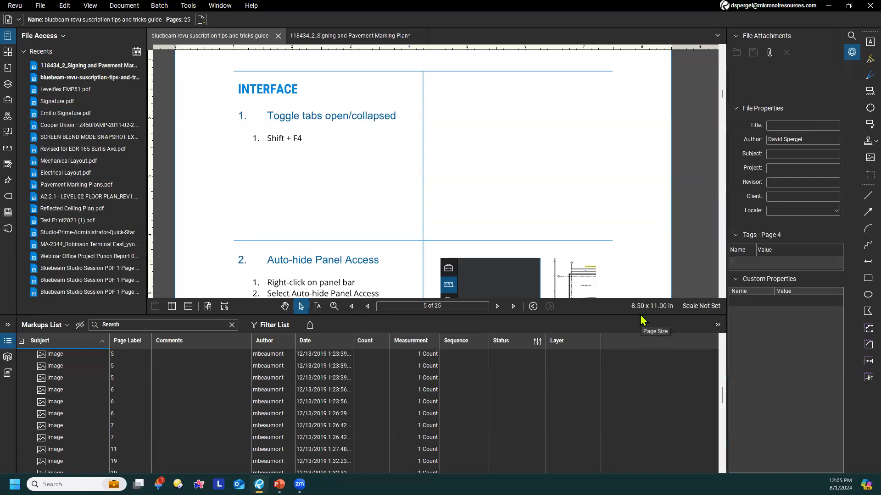
{"action": "key", "text": "shift+F4"}
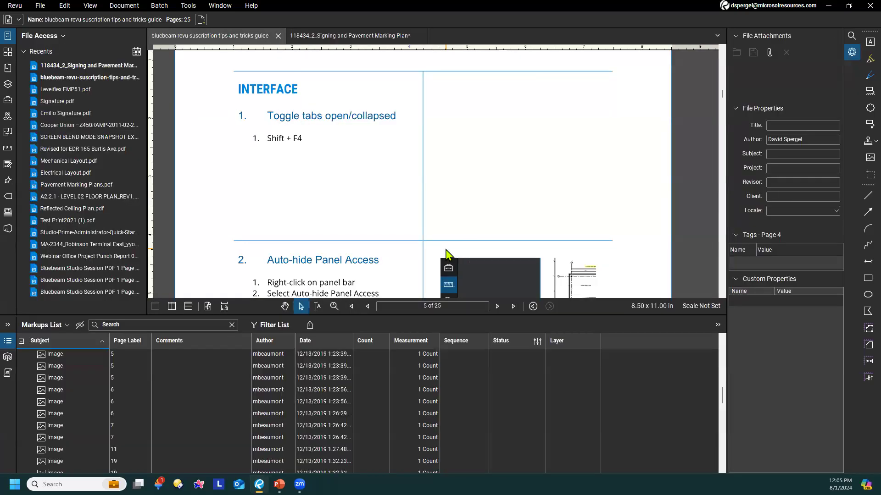
{"action": "key", "text": "shift+F4"}
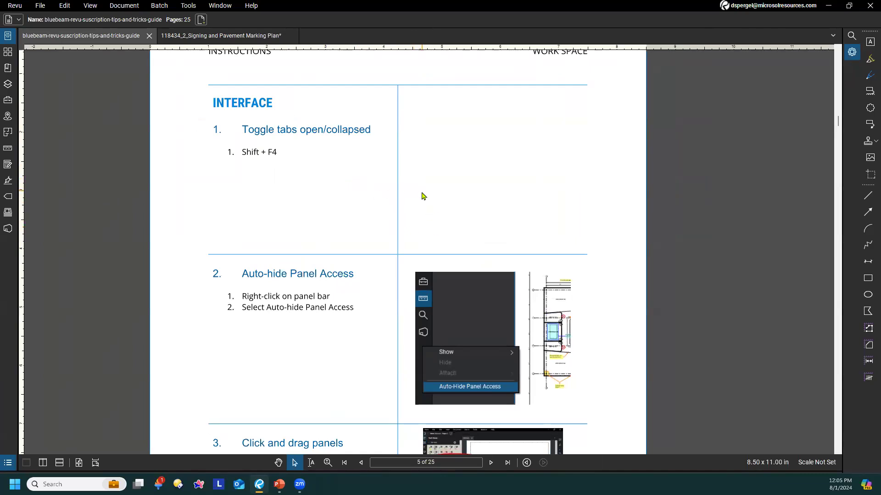
Expand the File Access panel on its own and collapse it again
{"action": "scroll", "coordinate": [420, 195], "scroll_direction": "down", "scroll_amount": 1}
{"action": "scroll", "coordinate": [390, 193], "scroll_direction": "up", "scroll_amount": 1}
{"action": "scroll", "coordinate": [426, 255], "scroll_direction": "down", "scroll_amount": 2}
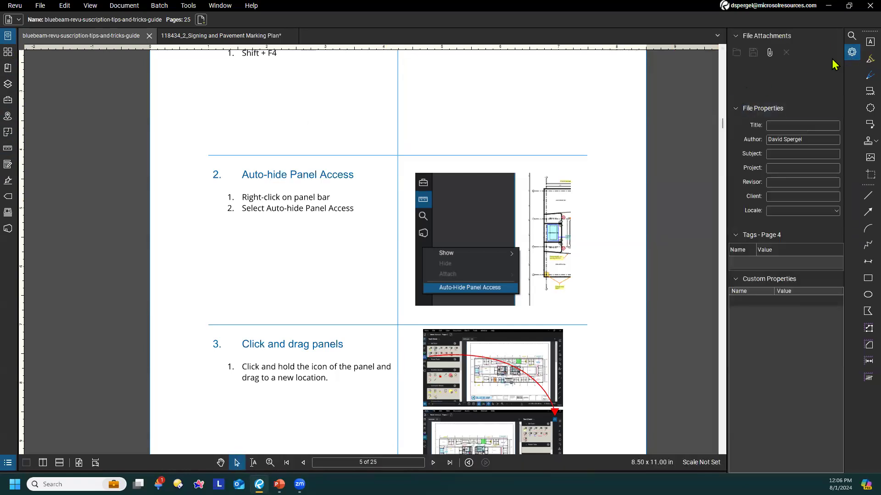
{"action": "left_click", "coordinate": [9, 36]}
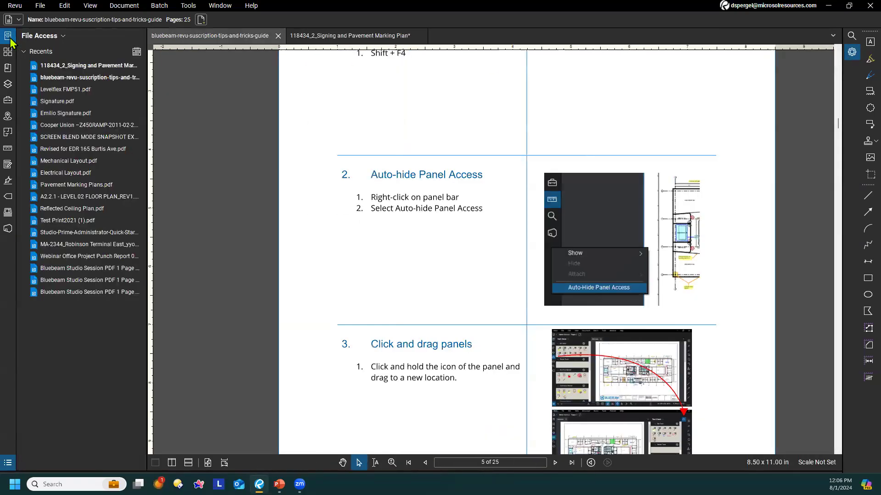
{"action": "left_click", "coordinate": [8, 37]}
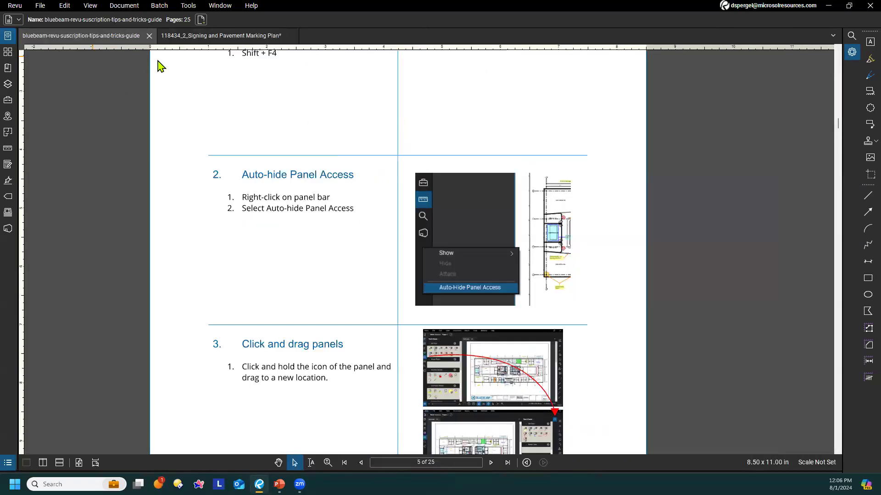
Review the list of available panels and their keyboard shortcuts
{"action": "left_click", "coordinate": [225, 9]}
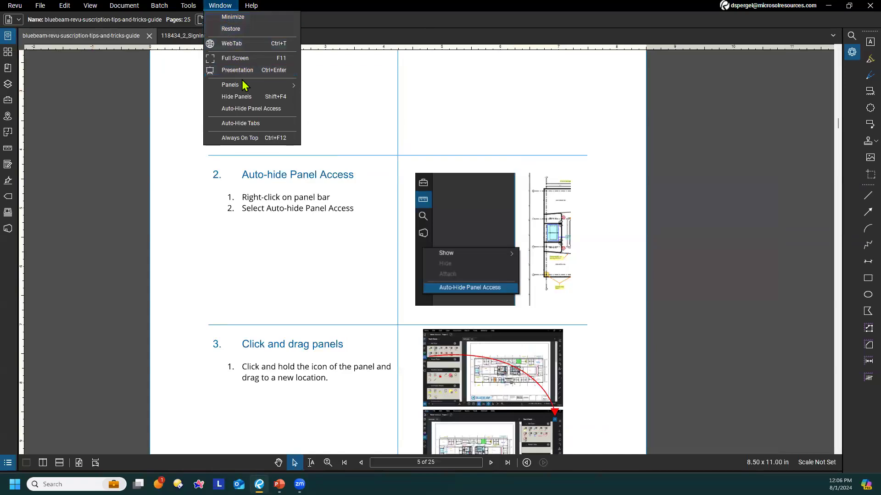
{"action": "mouse_move", "coordinate": [243, 84]}
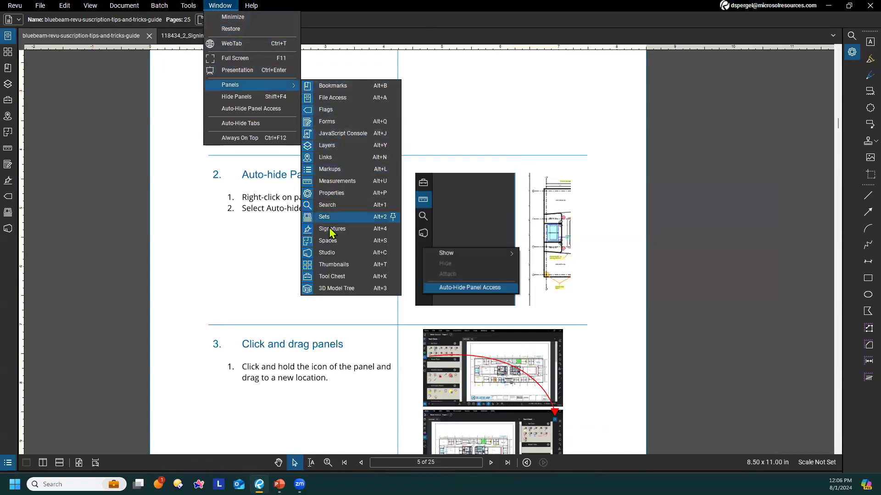
{"action": "left_click", "coordinate": [232, 276]}
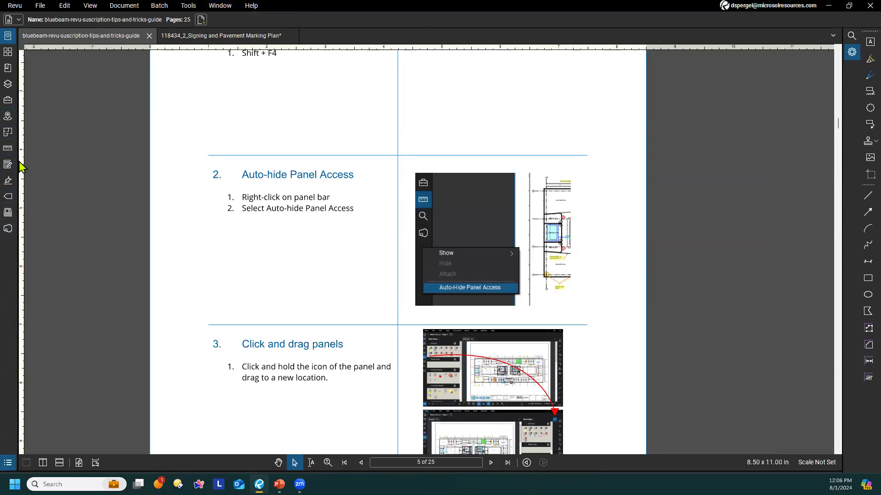
Turn on Auto-Hide Panel Access and bring the hidden panel bar back into view
{"action": "right_click", "coordinate": [11, 244]}
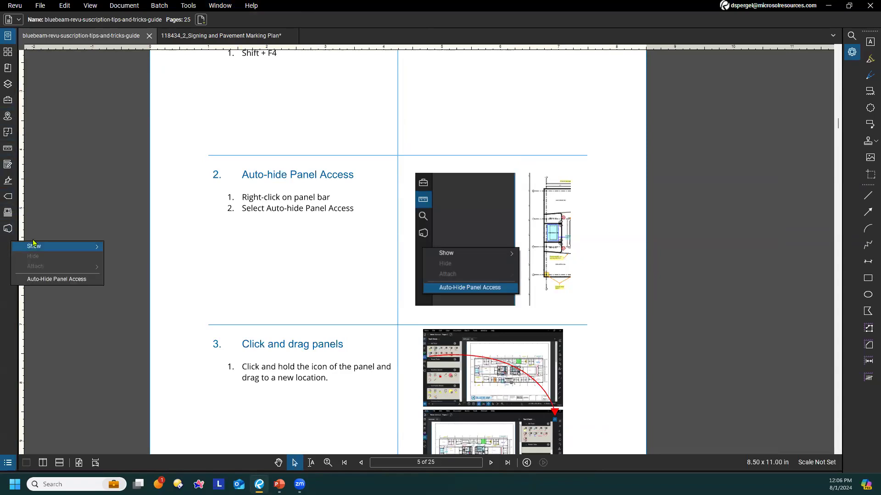
{"action": "left_click", "coordinate": [46, 280]}
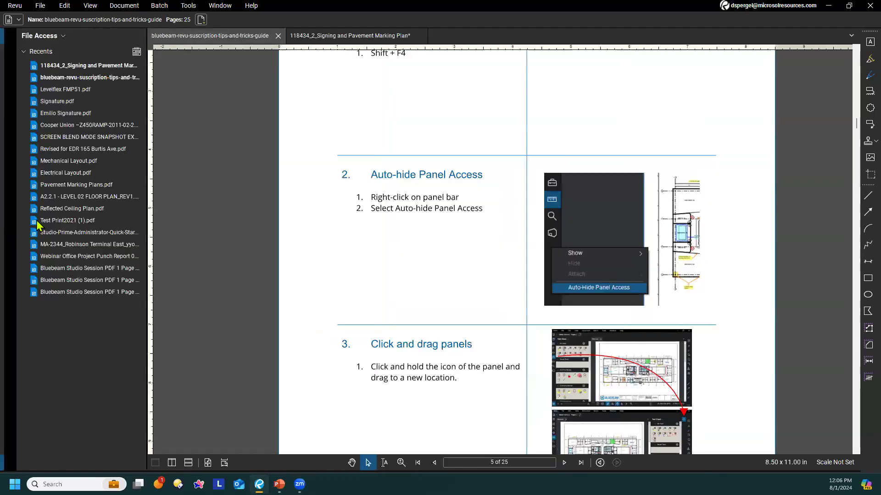
{"action": "mouse_move", "coordinate": [2, 212]}
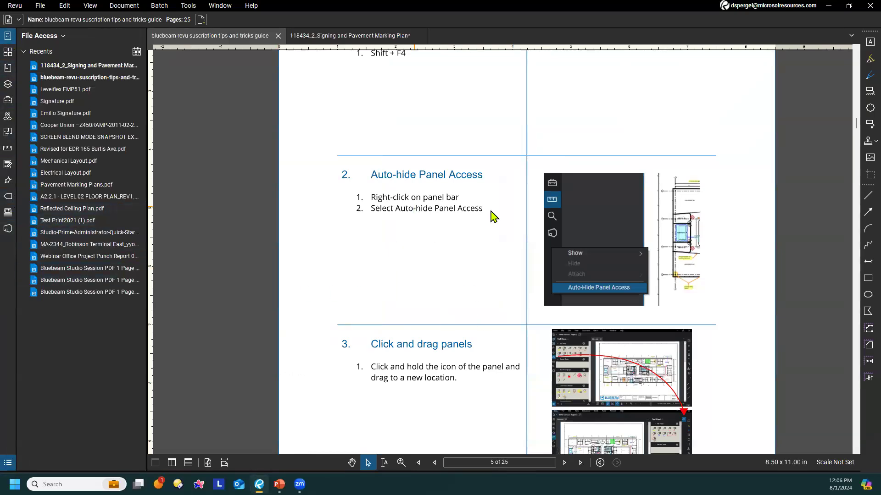
Turn off Auto-Hide Panel Access so the panel bars stay displayed
{"action": "right_click", "coordinate": [10, 254]}
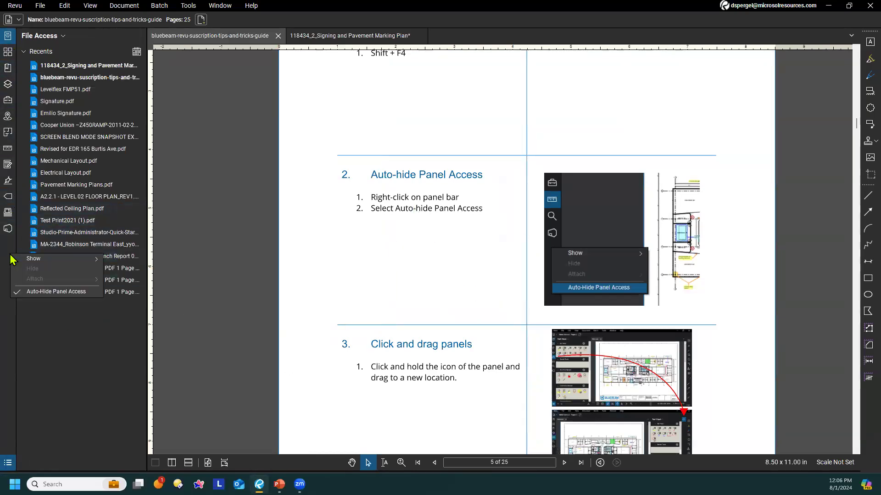
{"action": "left_click", "coordinate": [50, 292]}
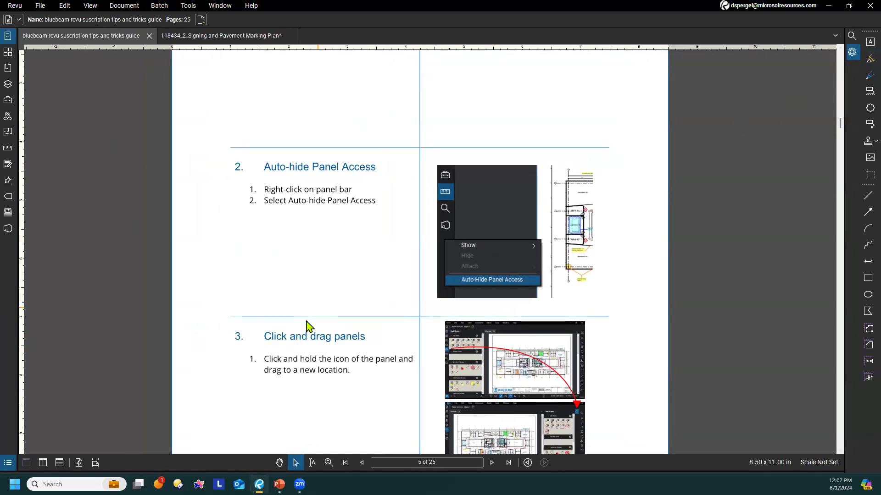
{"action": "right_click", "coordinate": [8, 243]}
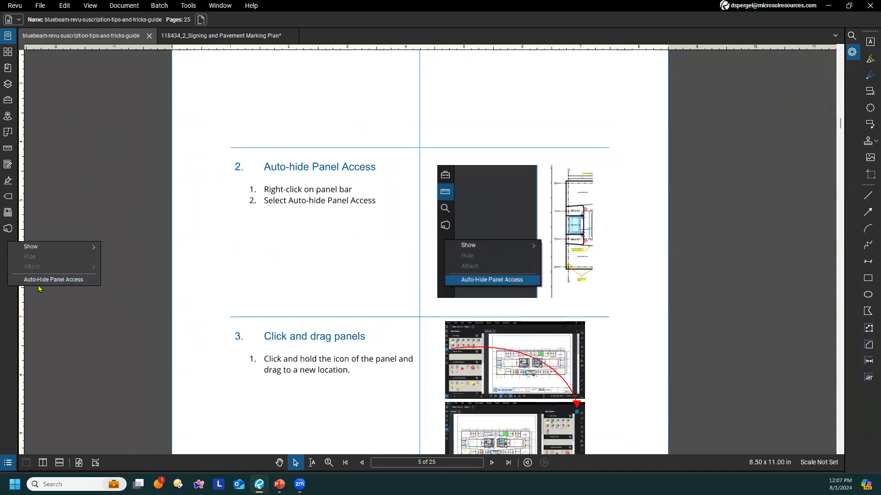
{"action": "left_click", "coordinate": [347, 285]}
Open the Properties panel and switch between it and the Search panel, ending on Search
{"action": "scroll", "coordinate": [348, 285], "scroll_direction": "down", "scroll_amount": 3}
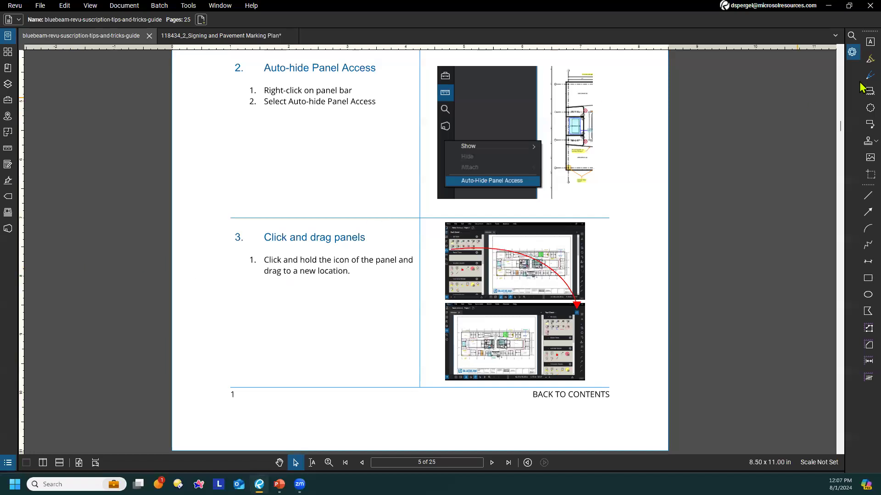
{"action": "left_click", "coordinate": [852, 52]}
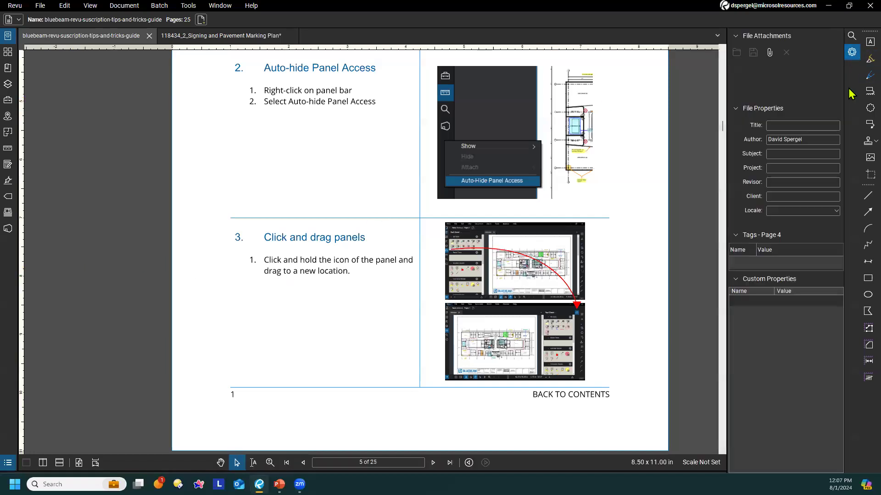
{"action": "left_click", "coordinate": [851, 36]}
{"action": "left_click", "coordinate": [852, 53]}
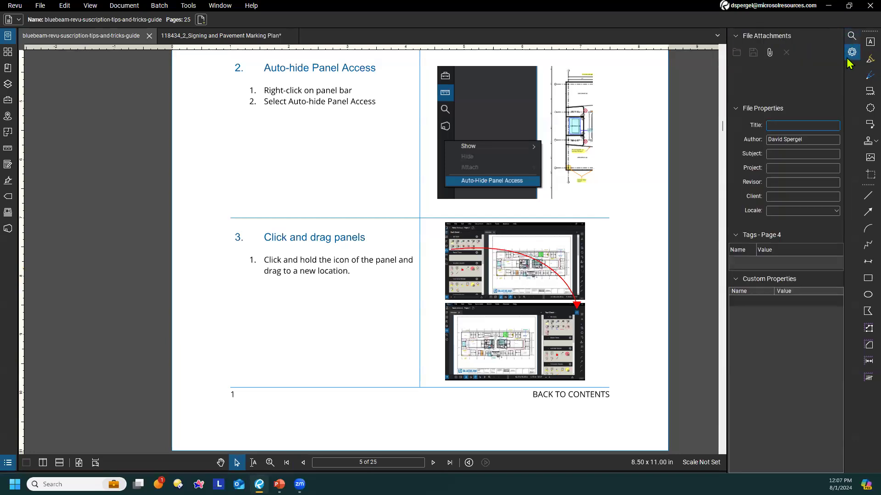
{"action": "left_click", "coordinate": [852, 37]}
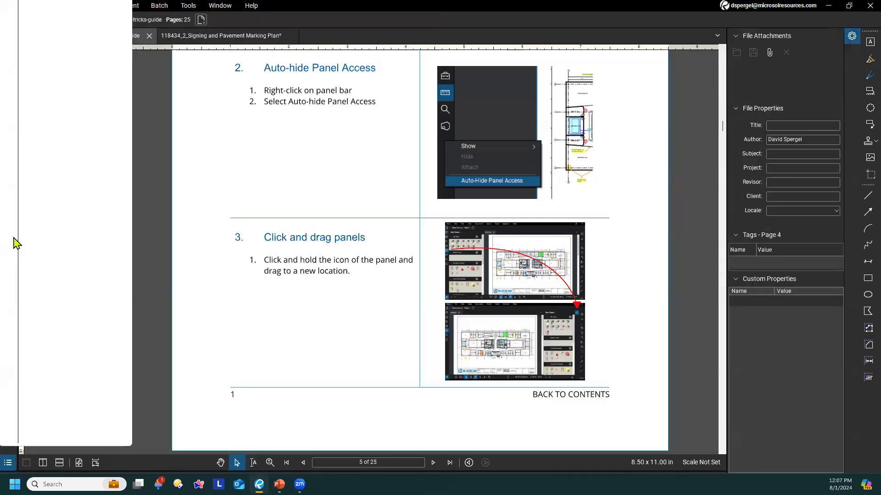
Detach the Search panel from its panel bar and place it as a floating window over the document
{"action": "mouse_move", "coordinate": [12, 242]}
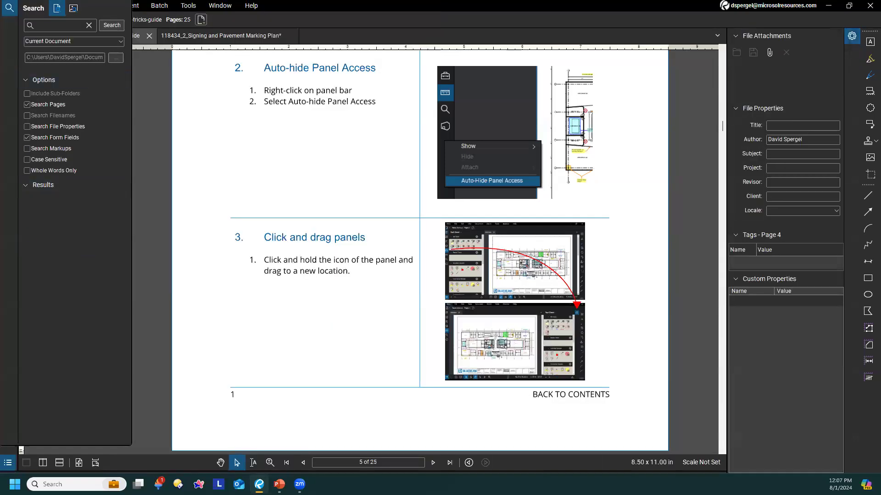
{"action": "left_click_drag", "start_coordinate": [18, 16], "coordinate": [11, 16]}
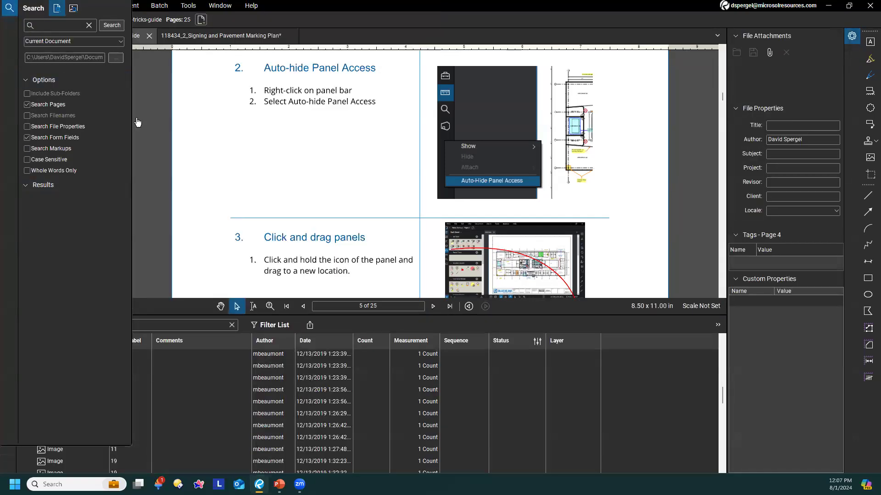
{"action": "left_click_drag", "start_coordinate": [136, 119], "coordinate": [126, 143]}
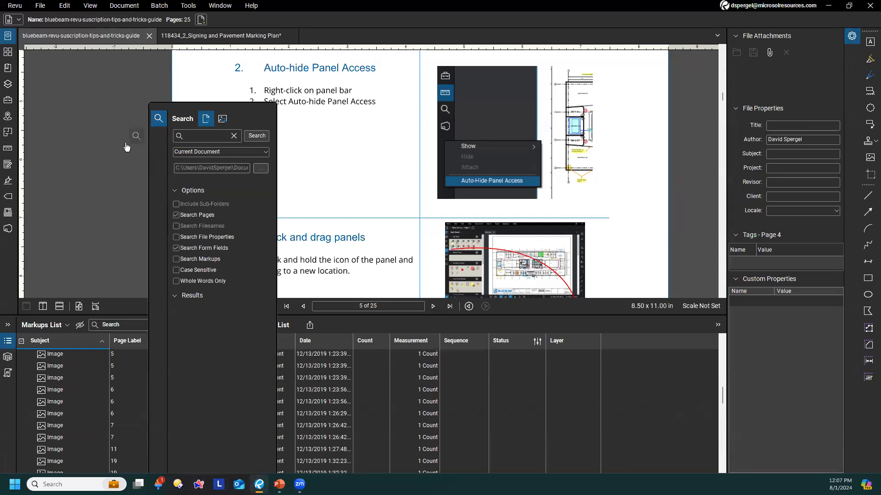
{"action": "left_click_drag", "start_coordinate": [127, 147], "coordinate": [141, 99]}
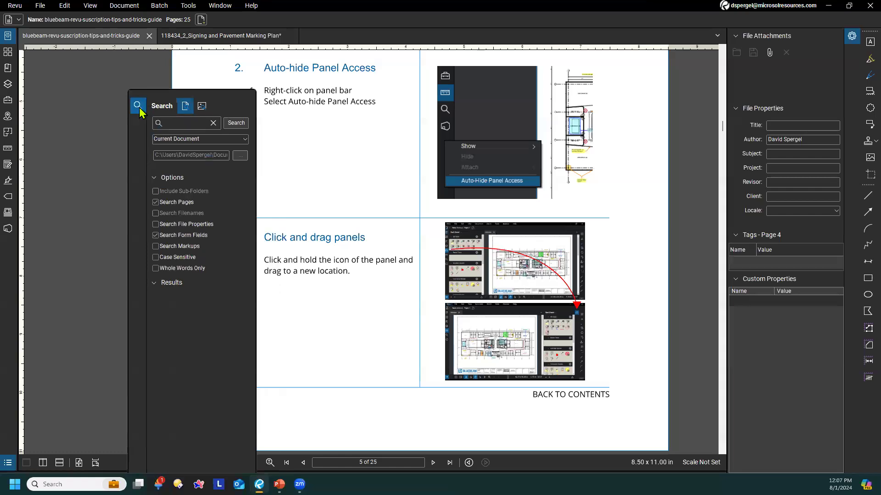
Attach the floating Search panel to the left panel bar
{"action": "right_click", "coordinate": [140, 112]}
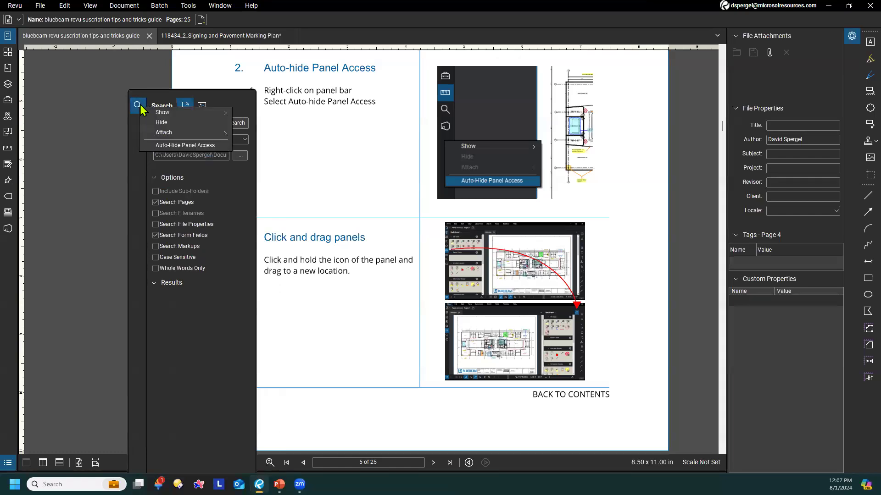
{"action": "mouse_move", "coordinate": [161, 131]}
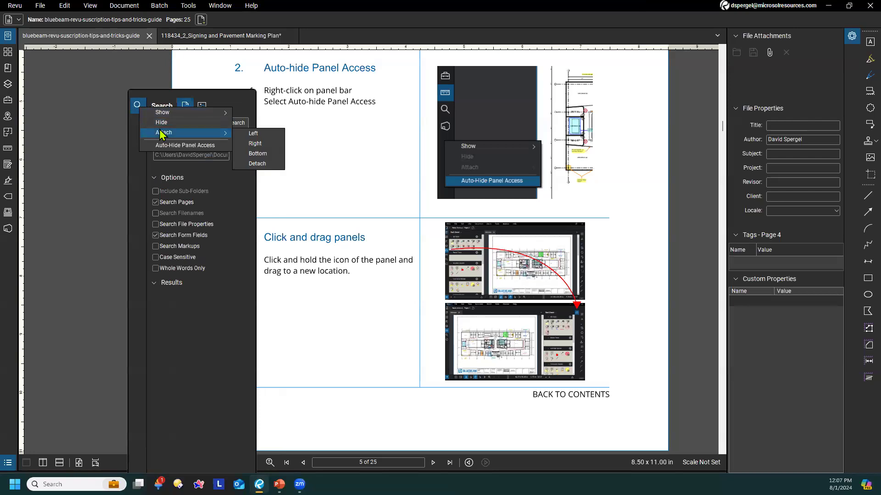
{"action": "left_click", "coordinate": [260, 133]}
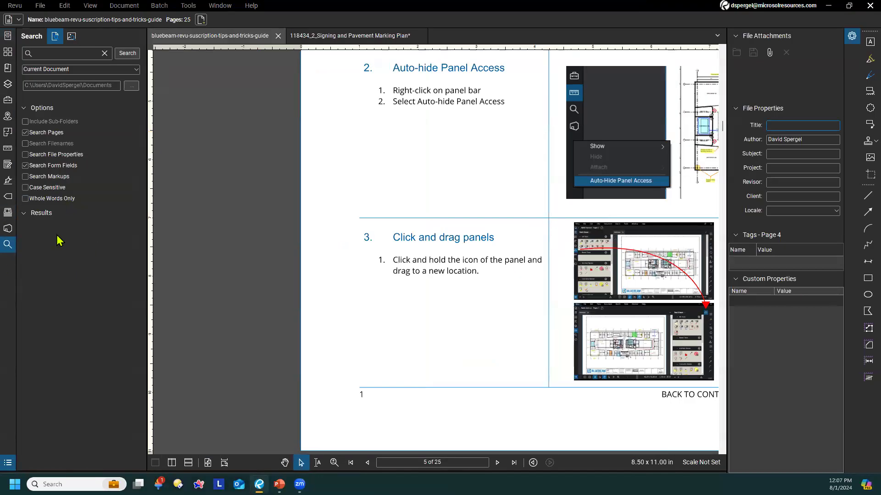
Review the docking options available for the Search panel
{"action": "right_click", "coordinate": [9, 250]}
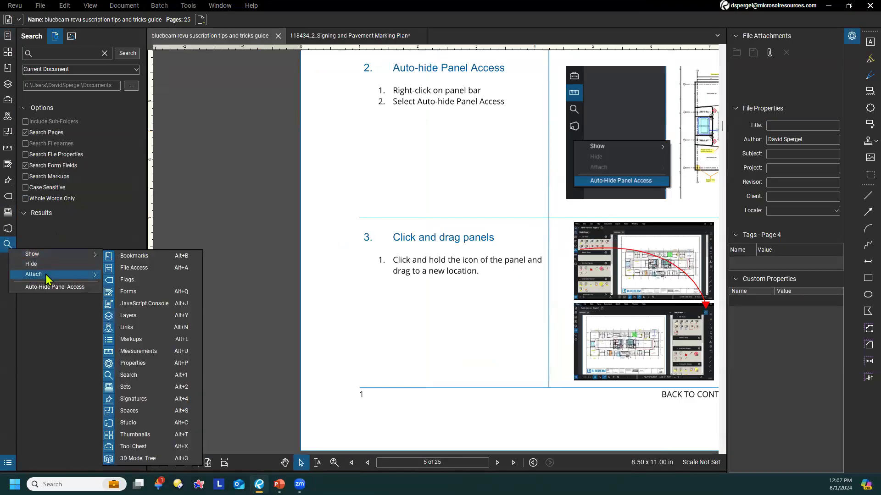
{"action": "mouse_move", "coordinate": [51, 274]}
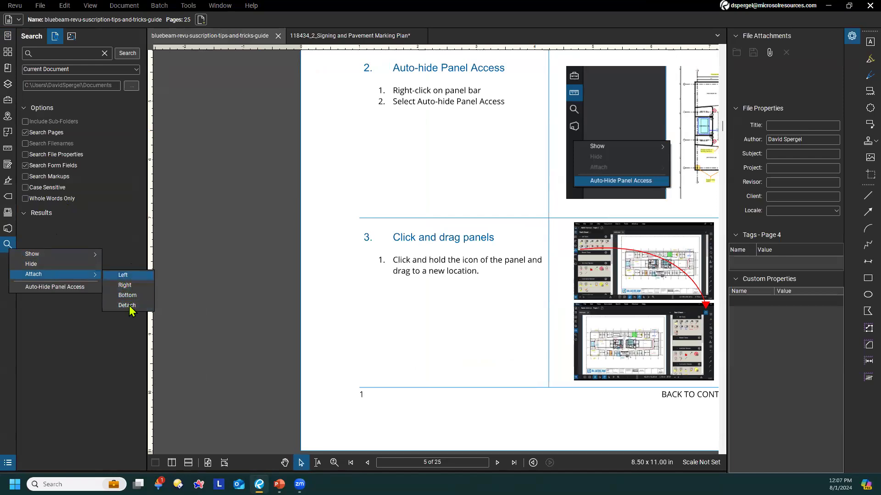
{"action": "left_click", "coordinate": [215, 214]}
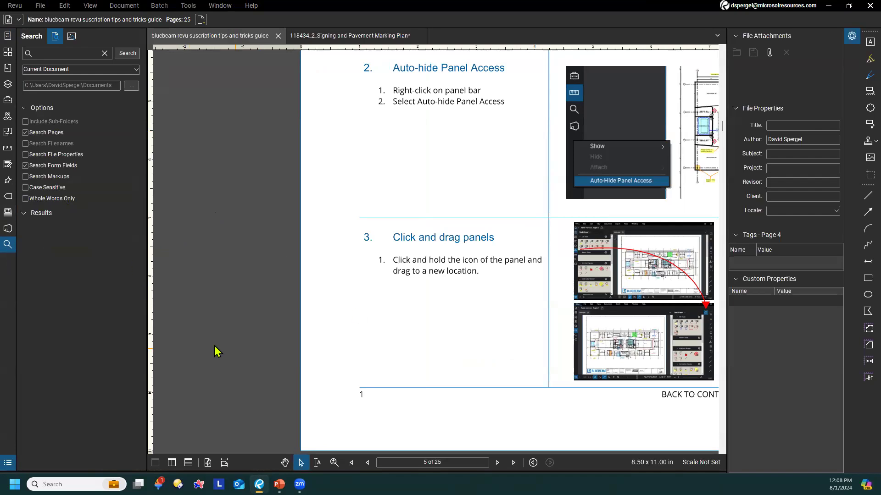
Move the Search panel from the left panel bar to the right panel bar, below Properties
{"action": "right_click", "coordinate": [9, 248]}
{"action": "mouse_move", "coordinate": [40, 253]}
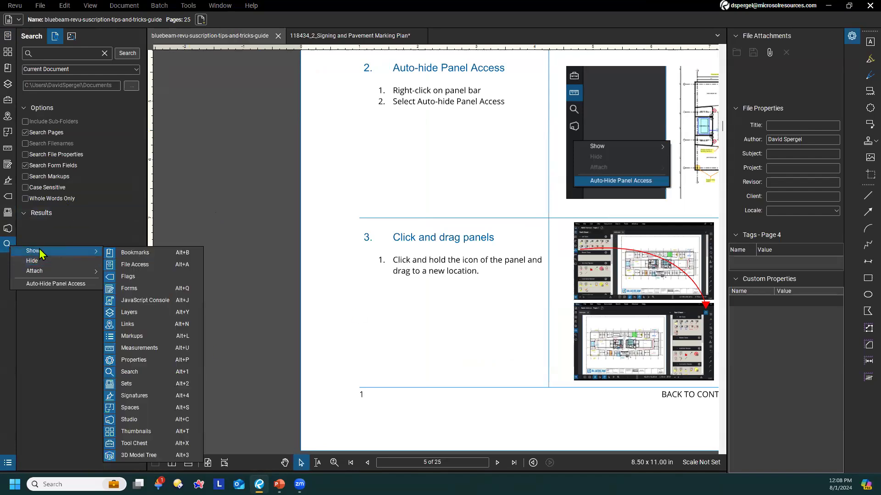
{"action": "left_click", "coordinate": [261, 204]}
{"action": "left_click_drag", "start_coordinate": [7, 247], "coordinate": [851, 52]}
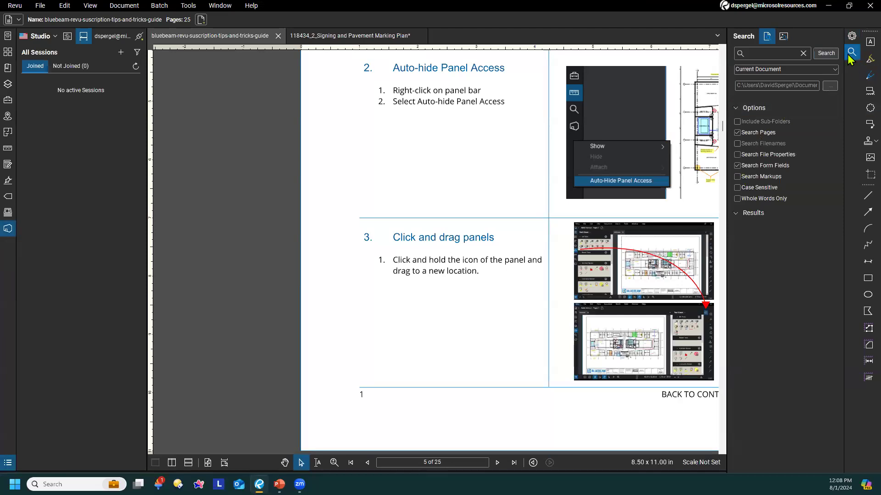
Review the list of panels that can be shown from the right panel bar alongside the guide's tip on moving panels
{"action": "left_click_drag", "start_coordinate": [494, 249], "coordinate": [419, 241]}
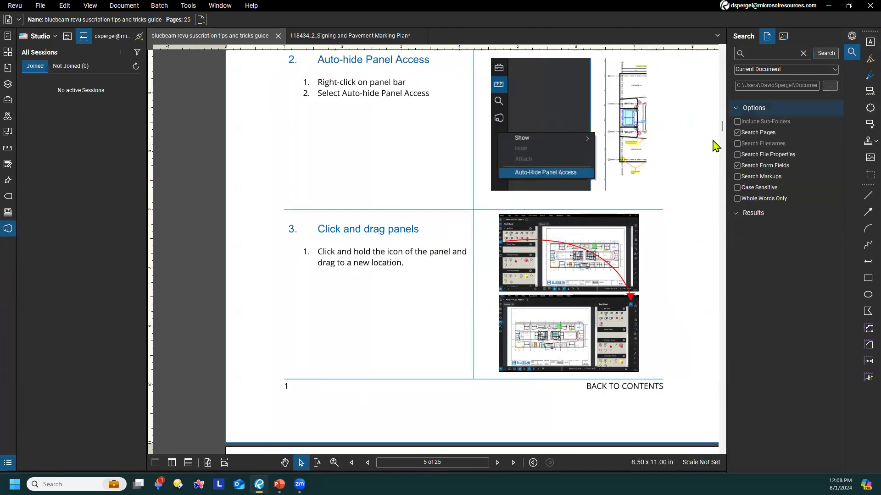
{"action": "right_click", "coordinate": [854, 56]}
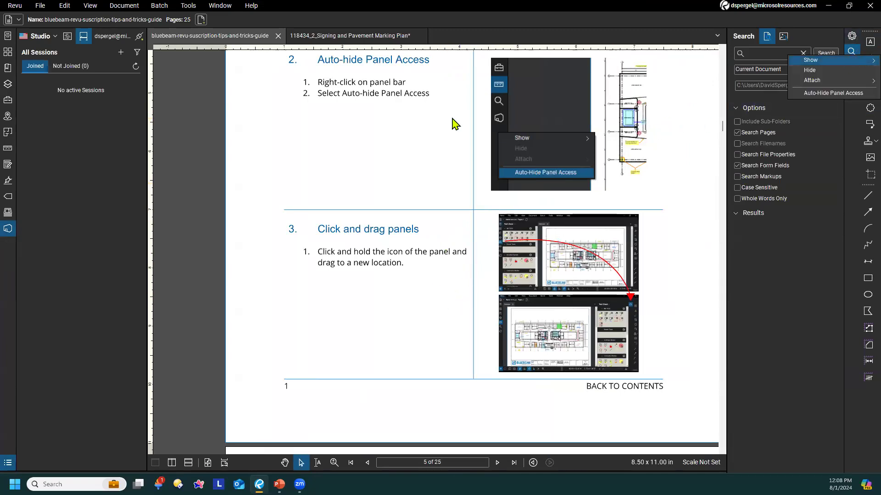
{"action": "left_click", "coordinate": [340, 198]}
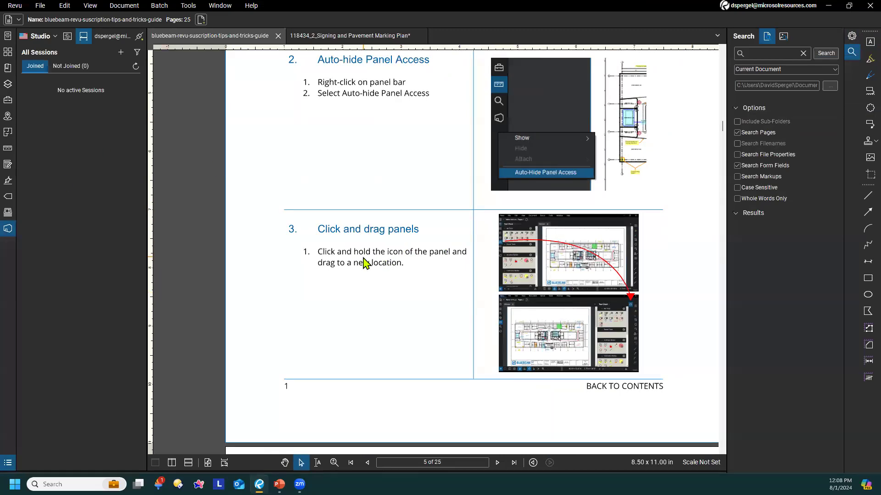
{"action": "scroll", "coordinate": [373, 250], "scroll_direction": "down", "scroll_amount": 2}
{"action": "scroll", "coordinate": [373, 249], "scroll_direction": "down", "scroll_amount": 4}
{"action": "scroll", "coordinate": [386, 308], "scroll_direction": "up", "scroll_amount": 3}
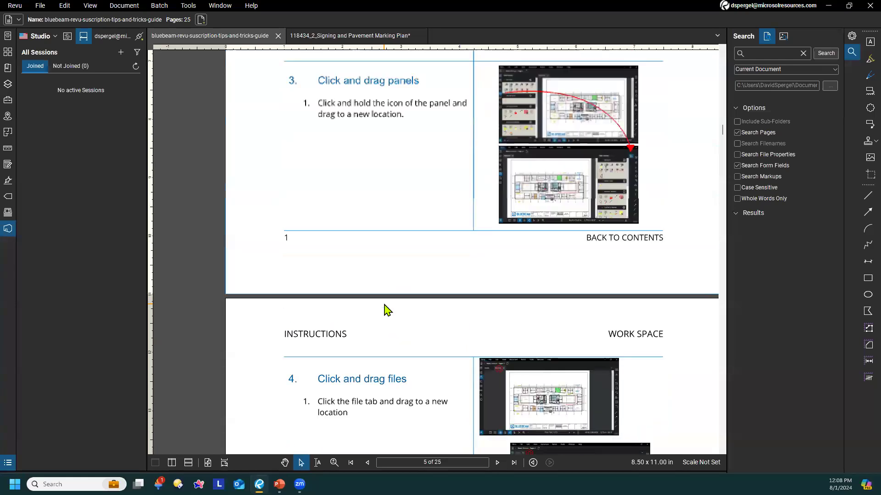
{"action": "scroll", "coordinate": [385, 309], "scroll_direction": "up", "scroll_amount": 3}
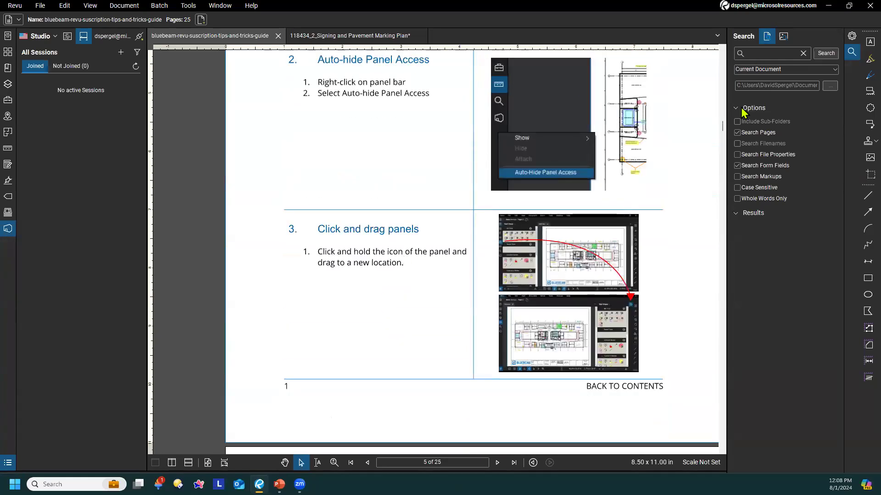
Show the Properties panel and the Tool Chest, and select the Cloud+ tool from Architect Review to load its properties
{"action": "left_click", "coordinate": [852, 38]}
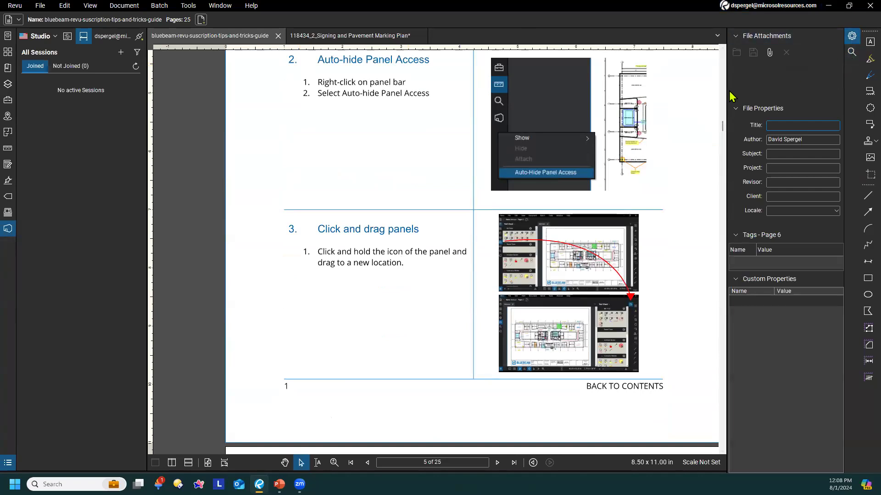
{"action": "left_click", "coordinate": [11, 99]}
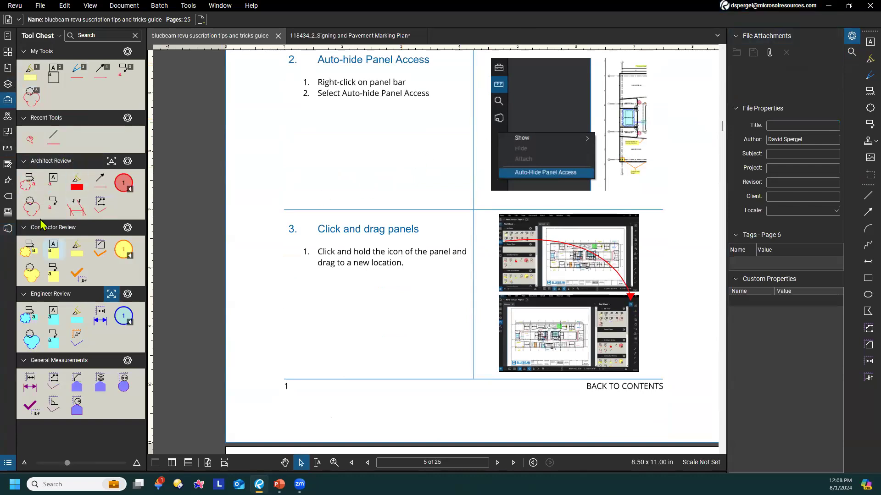
{"action": "left_click", "coordinate": [28, 182]}
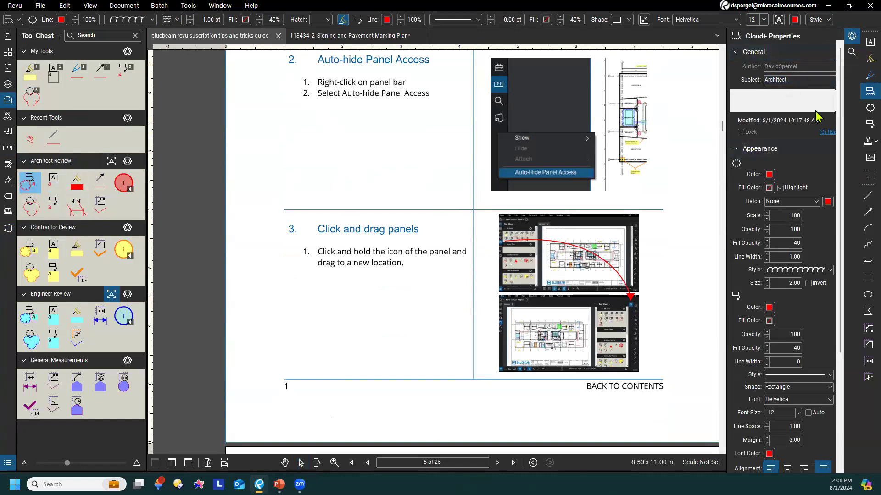
Widen the Properties panel slightly, cancel the Cloud+ tool and return to the guide's Click and drag panels tip
{"action": "left_click", "coordinate": [723, 139]}
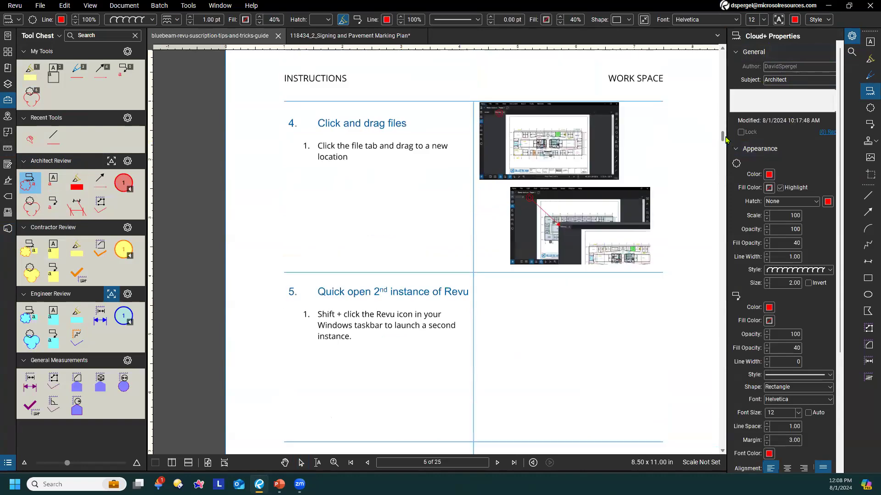
{"action": "left_click_drag", "start_coordinate": [725, 136], "coordinate": [715, 137]}
{"action": "key", "text": "Escape"}
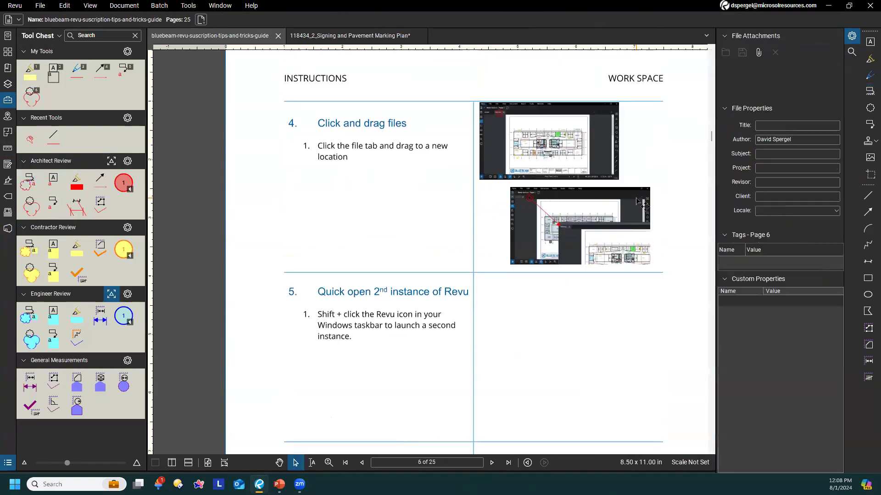
{"action": "scroll", "coordinate": [474, 222], "scroll_direction": "up", "scroll_amount": 6}
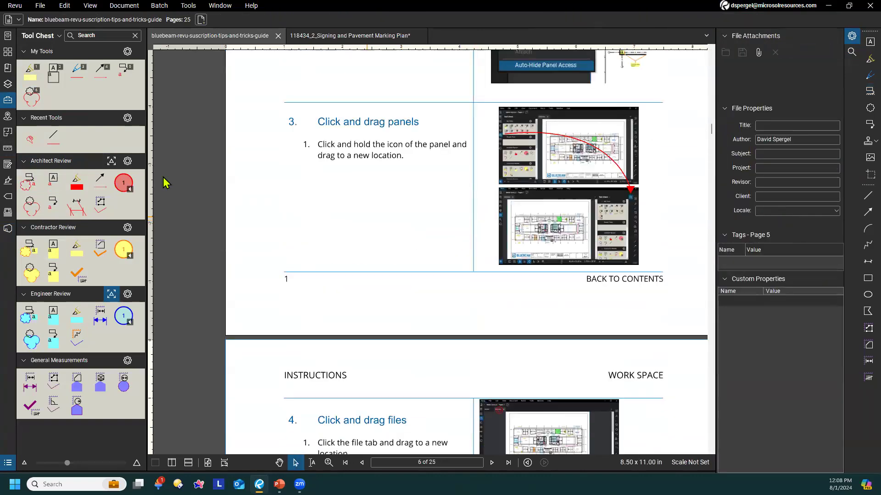
{"action": "scroll", "coordinate": [559, 183], "scroll_direction": "up", "scroll_amount": 1}
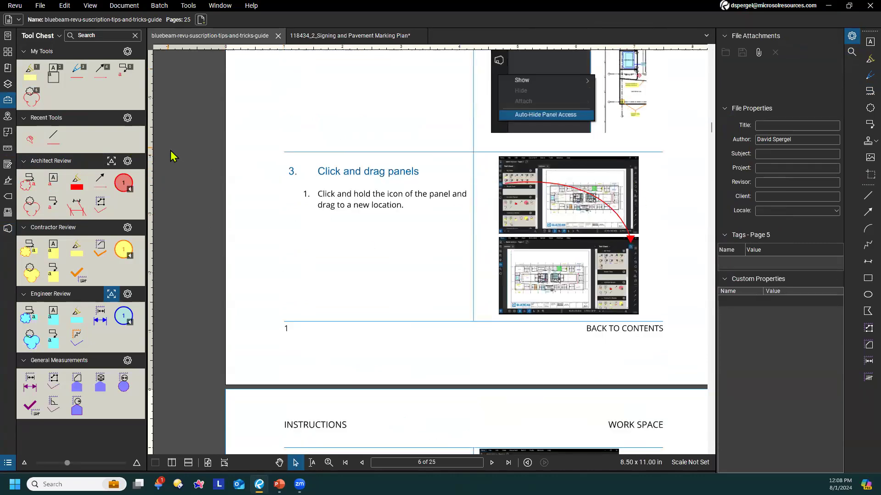
Collapse all open panels and bring the guide's tip 4, Click and drag files, into view
{"action": "key", "text": "shift+F4"}
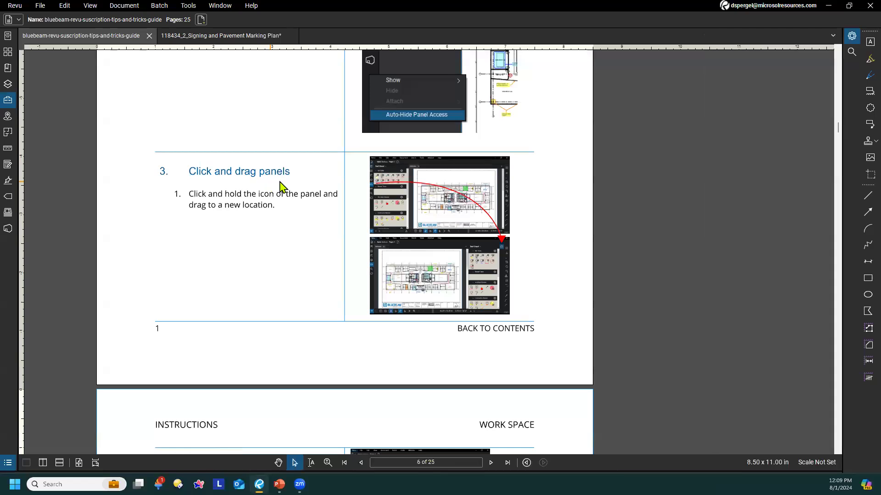
{"action": "left_click_drag", "start_coordinate": [325, 283], "coordinate": [420, 300]}
{"action": "scroll", "coordinate": [425, 302], "scroll_direction": "down", "scroll_amount": 1}
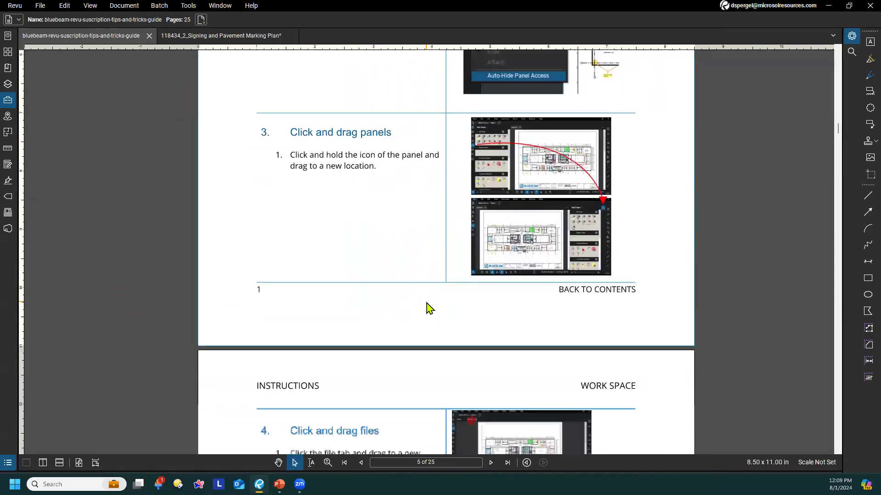
{"action": "scroll", "coordinate": [380, 231], "scroll_direction": "down", "scroll_amount": 5}
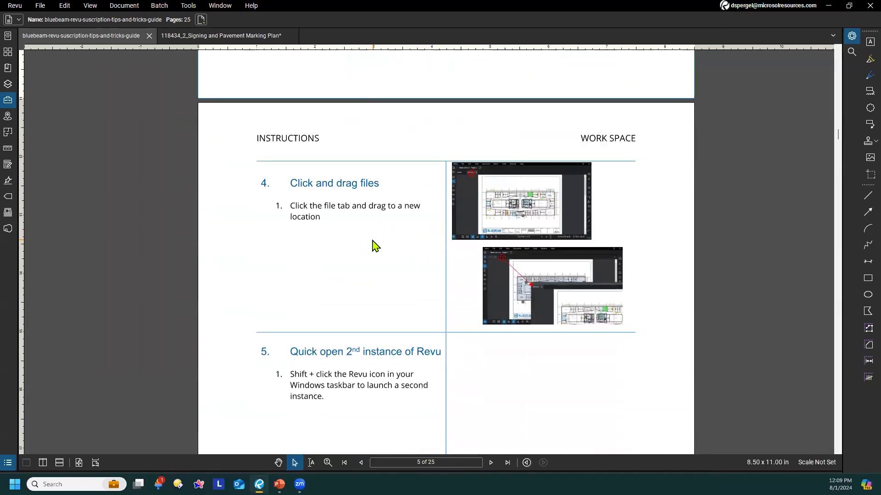
{"action": "scroll", "coordinate": [373, 246], "scroll_direction": "down", "scroll_amount": 1}
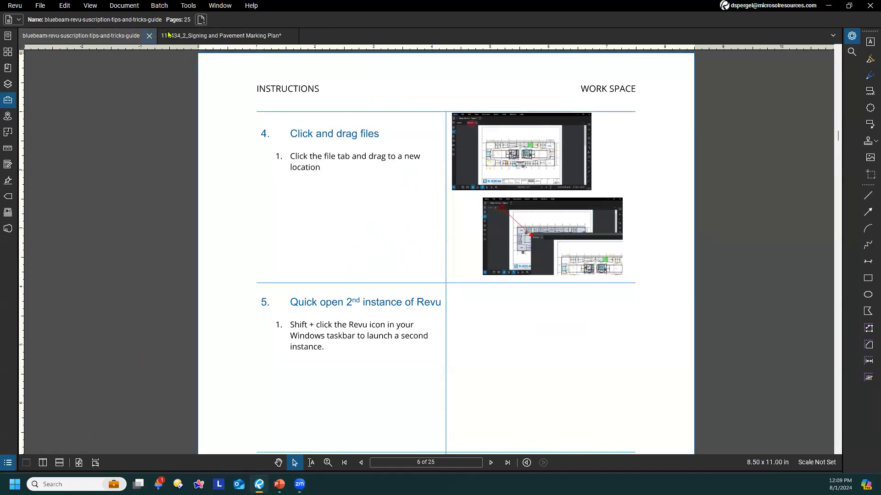
Detach the Signing and Pavement Marking Plan file into a floating window over the guide
{"action": "left_click", "coordinate": [200, 34]}
{"action": "left_click", "coordinate": [124, 36]}
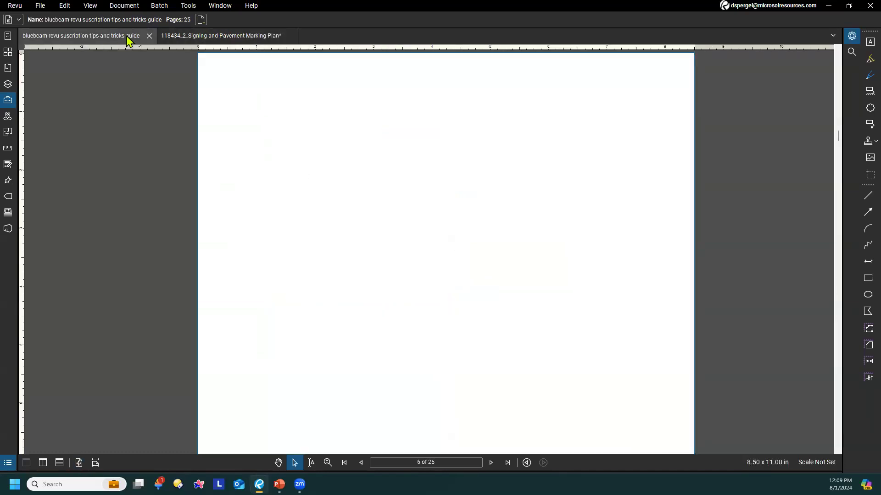
{"action": "left_click", "coordinate": [212, 37]}
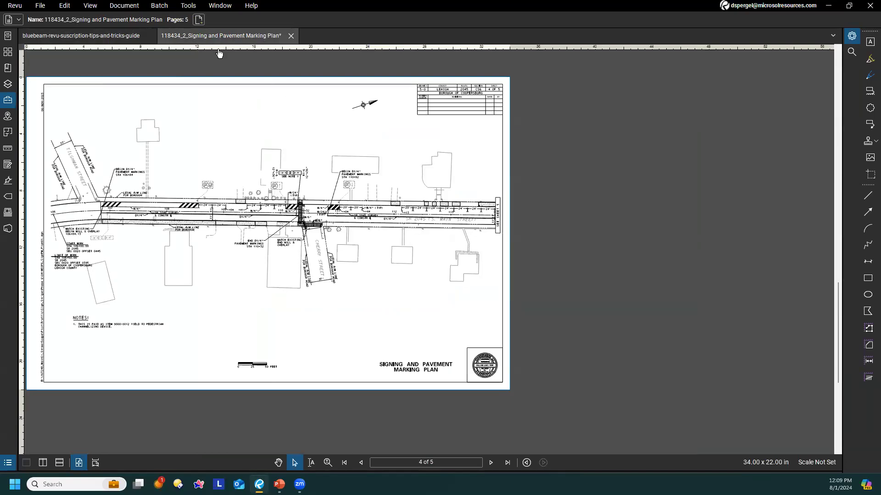
{"action": "left_click_drag", "start_coordinate": [219, 53], "coordinate": [402, 91]}
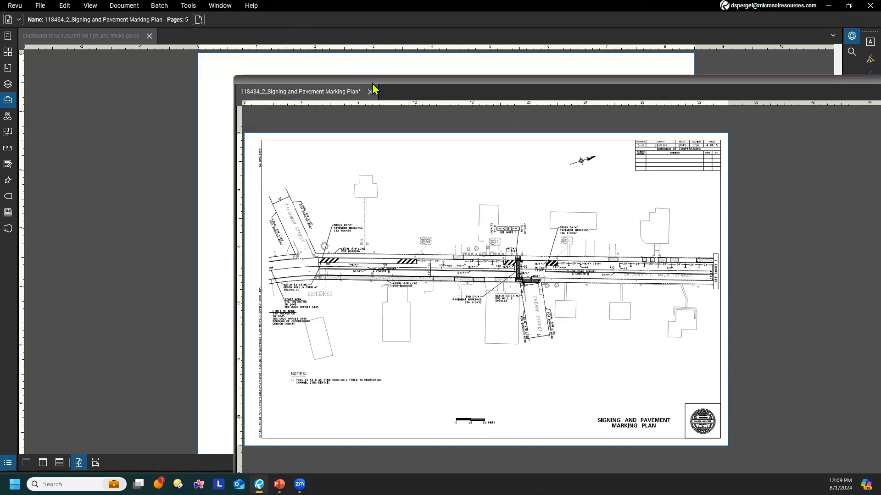
{"action": "left_click_drag", "start_coordinate": [373, 90], "coordinate": [289, 92]}
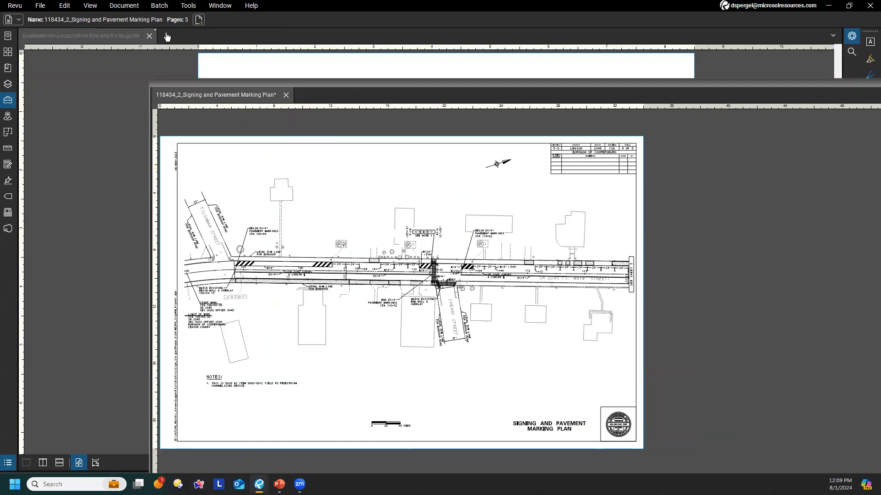
Dock the Signing and Pavement Marking Plan back beside the guide in the main window, and switch back to the guide
{"action": "left_click_drag", "start_coordinate": [167, 37], "coordinate": [167, 37]}
{"action": "mouse_move", "coordinate": [258, 164]}
{"action": "left_mouse_down"}
{"action": "mouse_move", "coordinate": [343, 162]}
{"action": "mouse_move", "coordinate": [358, 176]}
{"action": "left_mouse_up"}
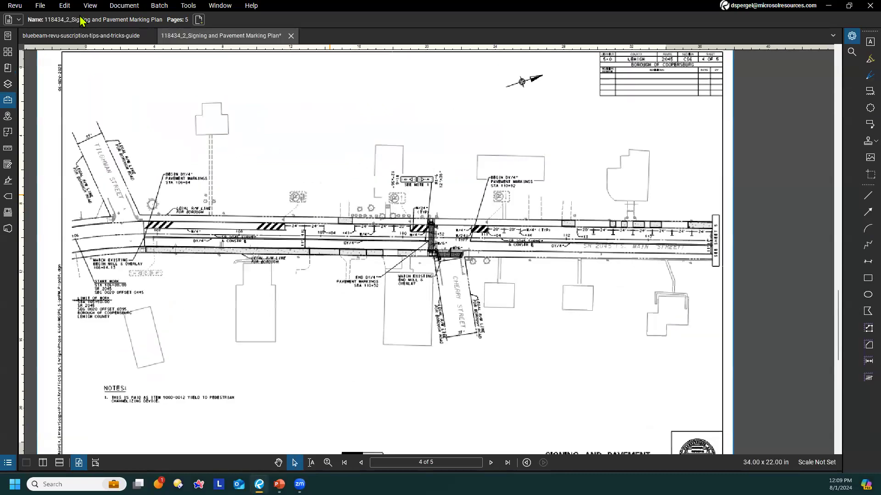
{"action": "left_click", "coordinate": [88, 36]}
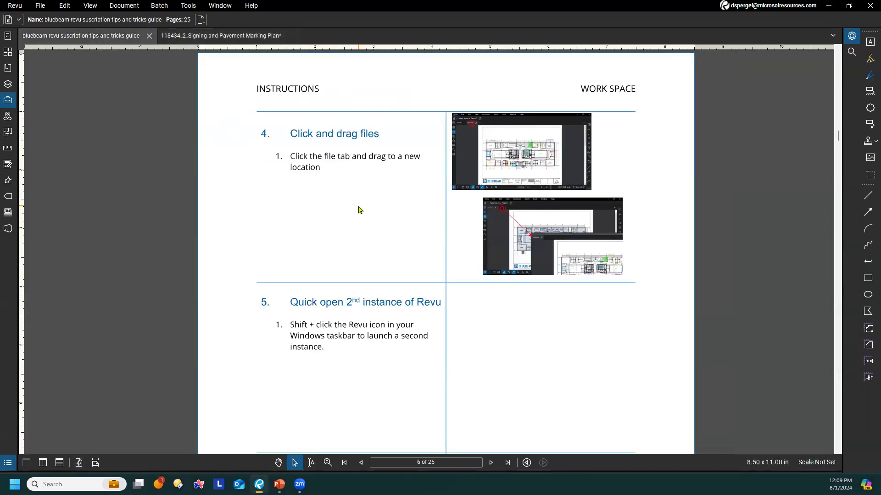
Review the guide's tip 5, Quick open 2nd instance of Revu
{"action": "scroll", "coordinate": [359, 209], "scroll_direction": "down", "scroll_amount": 3}
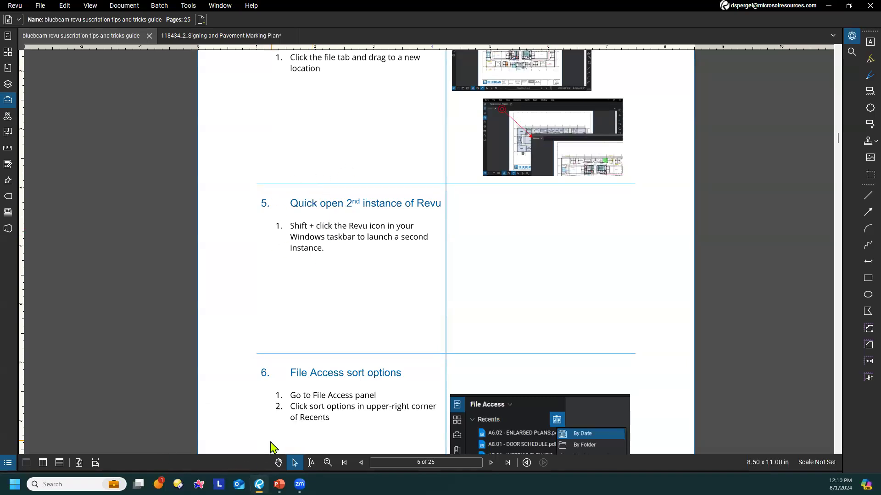
{"action": "left_click", "coordinate": [259, 485], "text": "shift"}
{"action": "scroll", "coordinate": [519, 270], "scroll_direction": "up", "scroll_amount": 1}
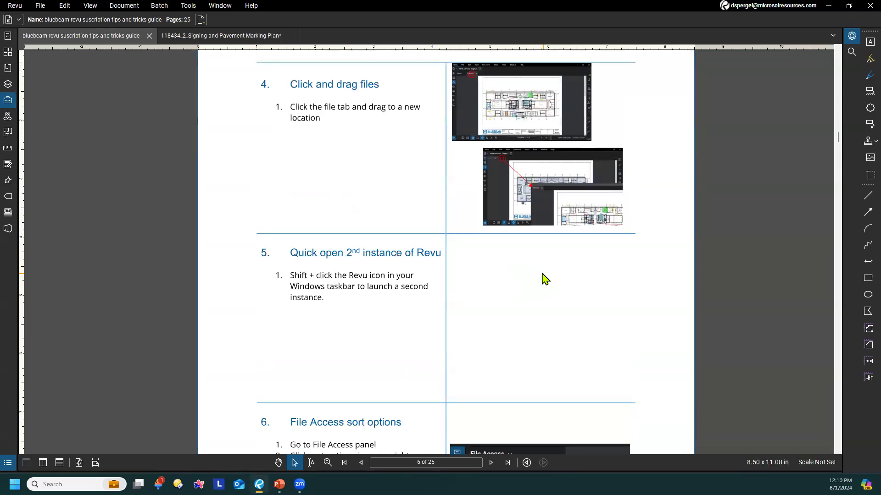
{"action": "scroll", "coordinate": [541, 275], "scroll_direction": "down", "scroll_amount": 1}
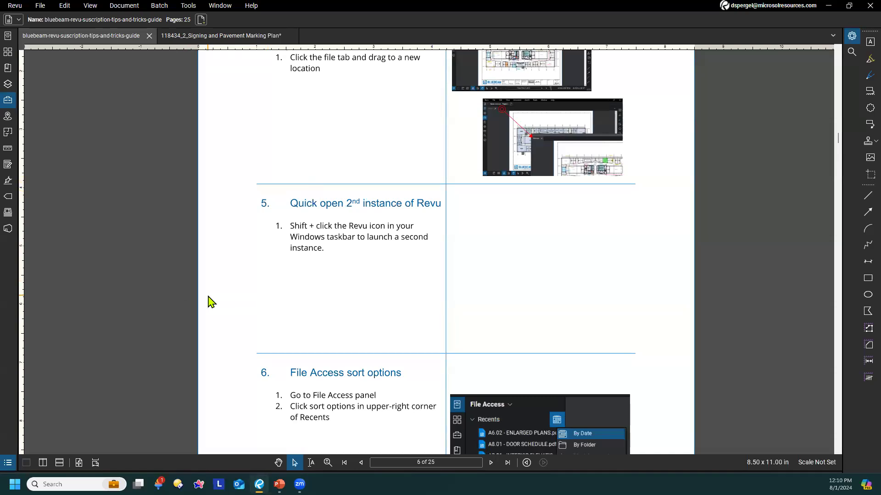
Redisplay the collapsed panels, show the Markups List from its first group and center tip 5 in the document view
{"action": "key", "text": "shift+F4"}
{"action": "left_click_drag", "start_coordinate": [337, 315], "coordinate": [334, 329]}
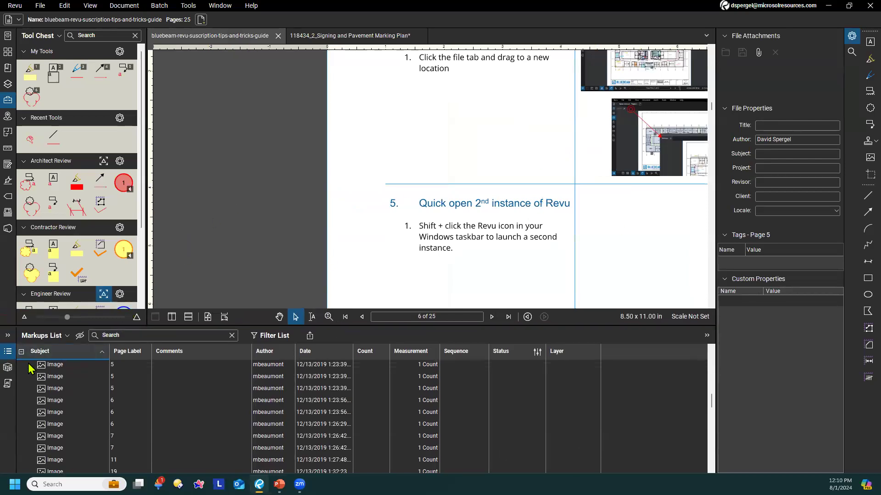
{"action": "scroll", "coordinate": [480, 395], "scroll_direction": "up", "scroll_amount": 10}
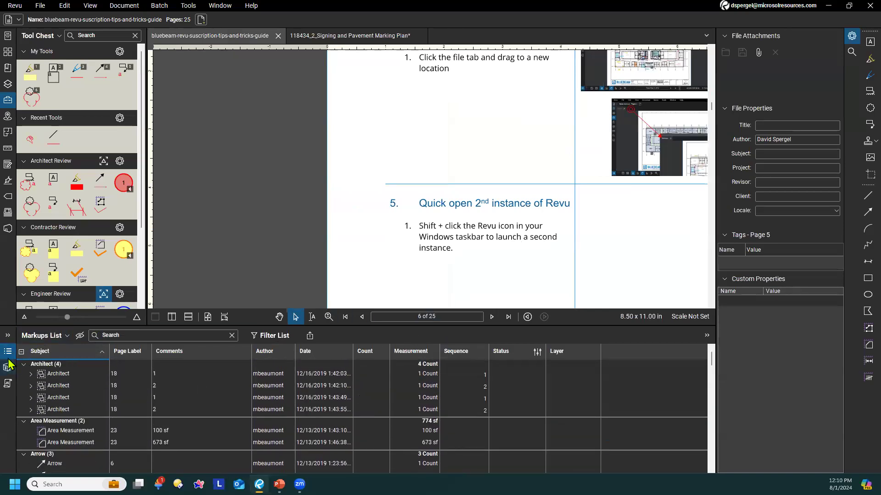
{"action": "left_click_drag", "start_coordinate": [581, 200], "coordinate": [416, 174]}
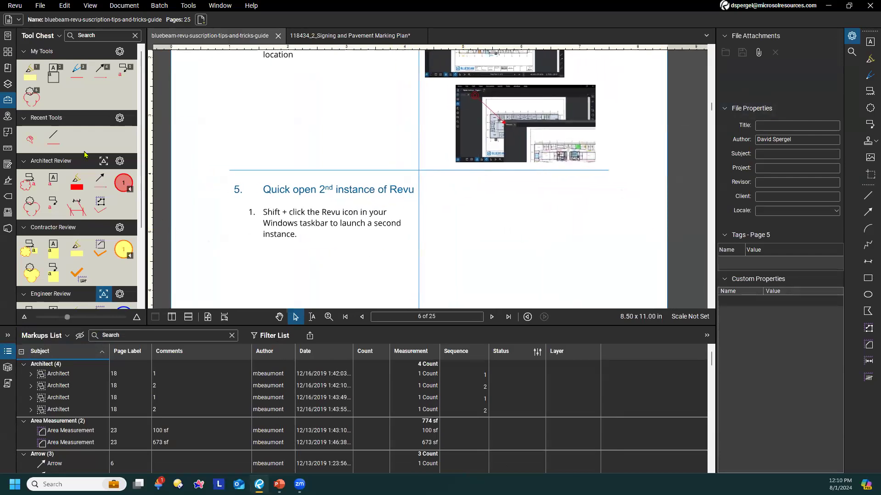
{"action": "left_click_drag", "start_coordinate": [470, 205], "coordinate": [472, 193]}
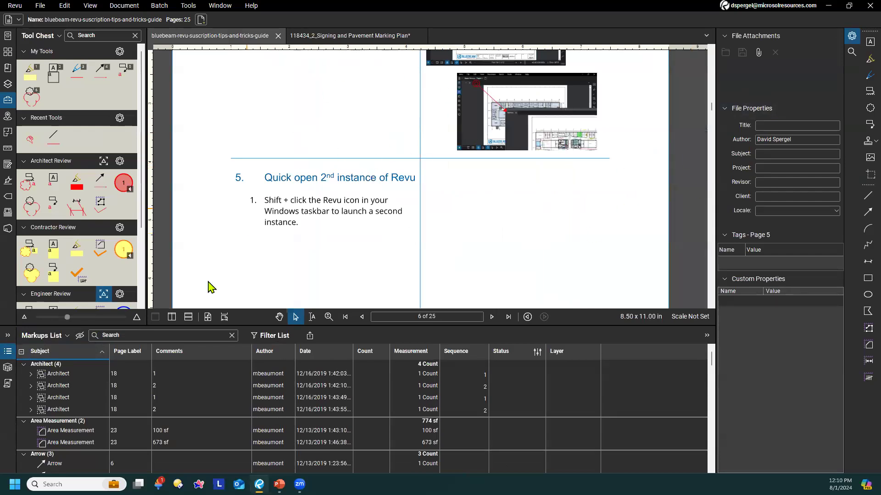
Detach the Markups List from the bottom panel bar
{"action": "right_click", "coordinate": [8, 354]}
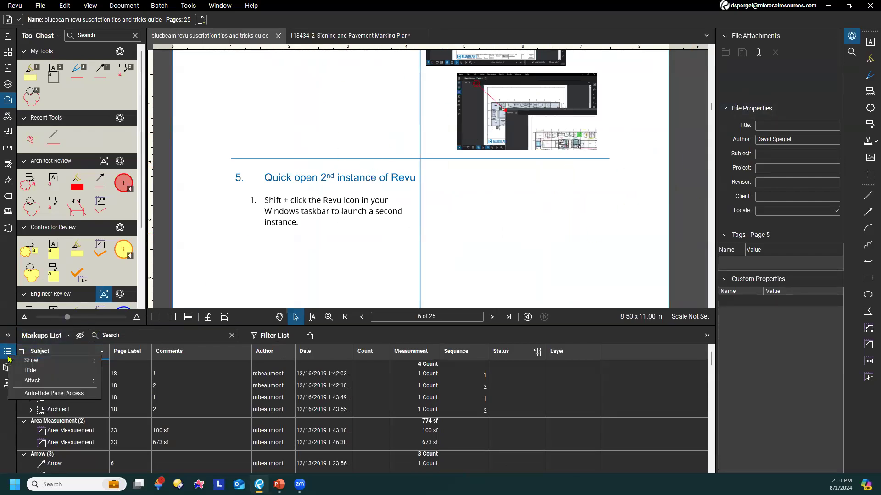
{"action": "mouse_move", "coordinate": [51, 382]}
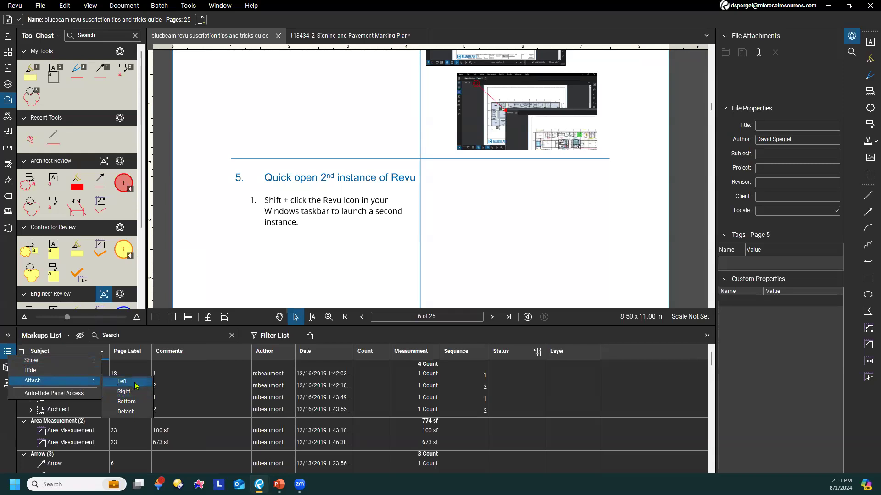
{"action": "left_click", "coordinate": [126, 412]}
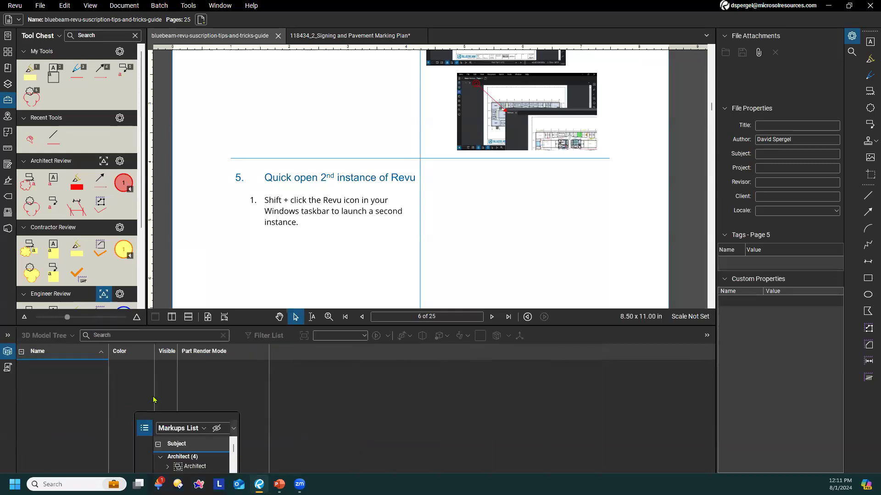
Enlarge the floating Markups List over the document and move it off the main screen onto another monitor
{"action": "left_click_drag", "start_coordinate": [183, 418], "coordinate": [309, 139]}
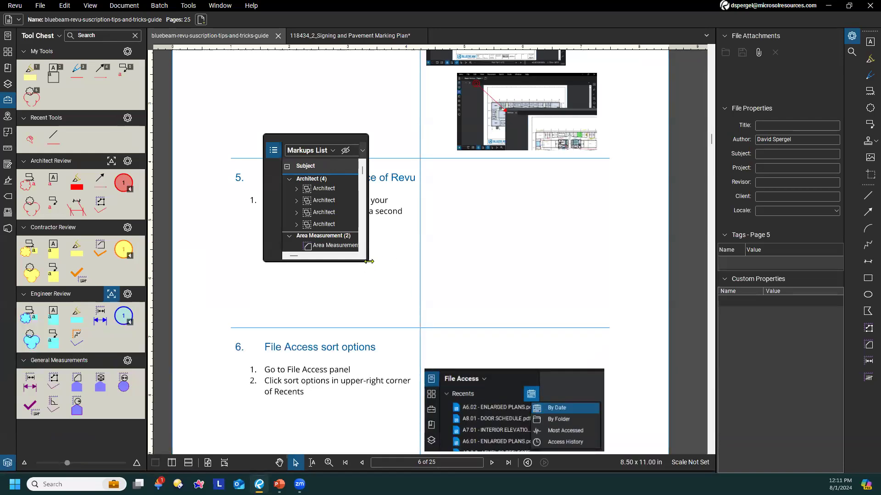
{"action": "left_click_drag", "start_coordinate": [368, 261], "coordinate": [703, 432]}
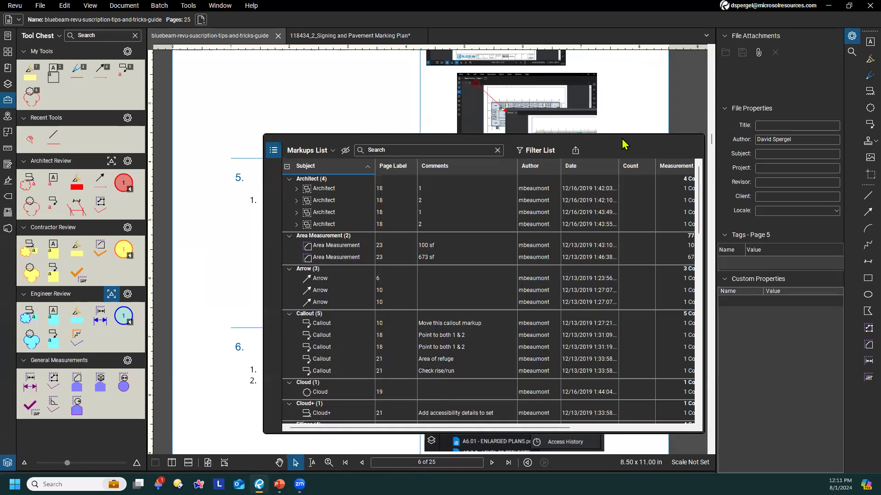
{"action": "left_click_drag", "start_coordinate": [622, 139], "coordinate": [880, 139]}
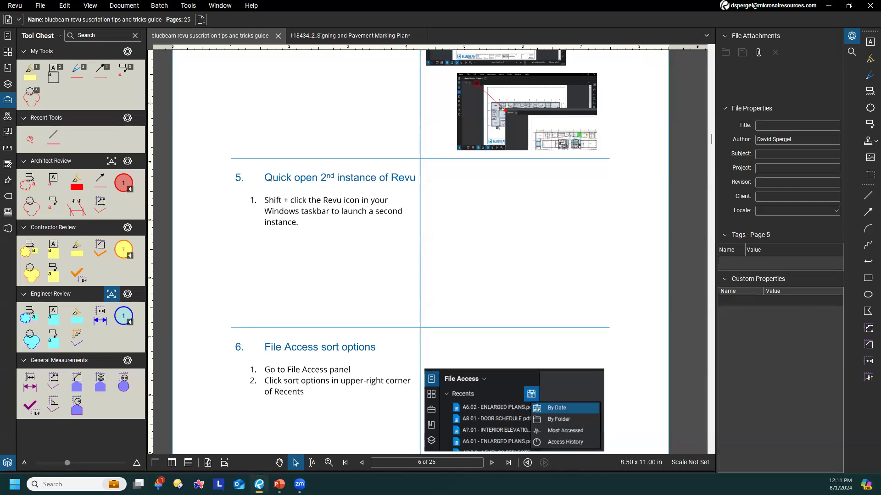
Redisplay the floating Markups List and attach it back to the bottom of the workspace
{"action": "key", "text": "alt+l"}
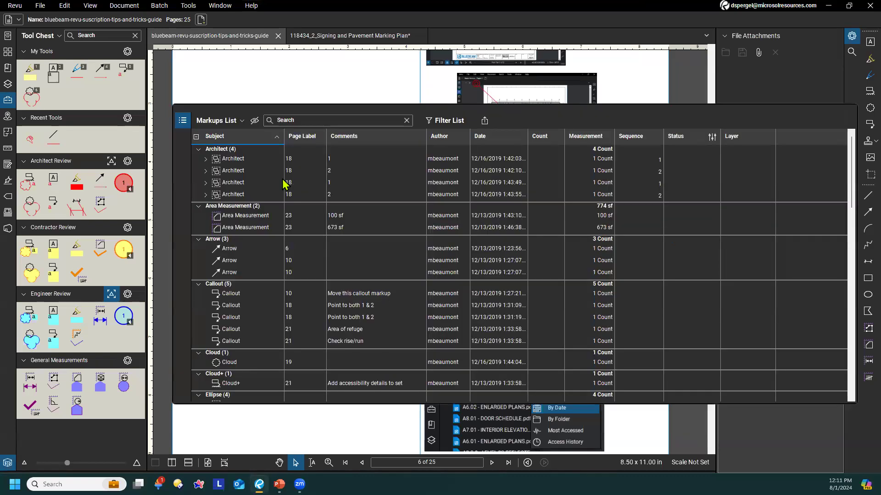
{"action": "left_click", "coordinate": [183, 121]}
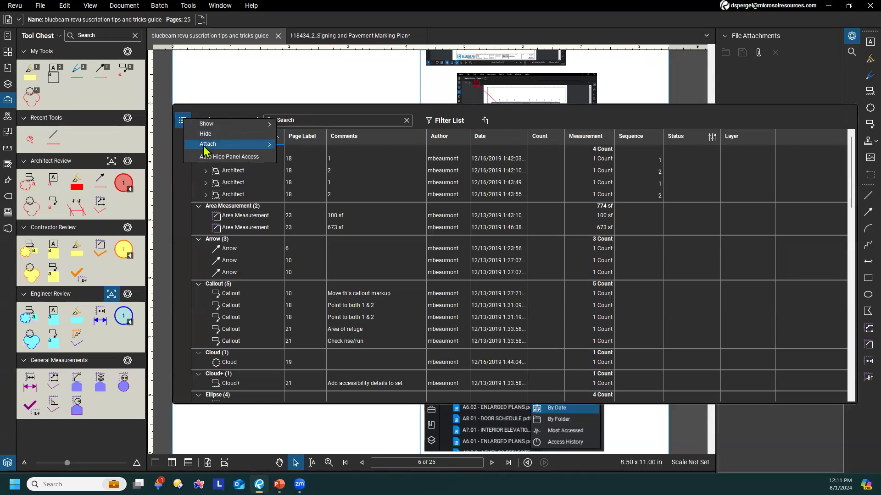
{"action": "mouse_move", "coordinate": [208, 143]}
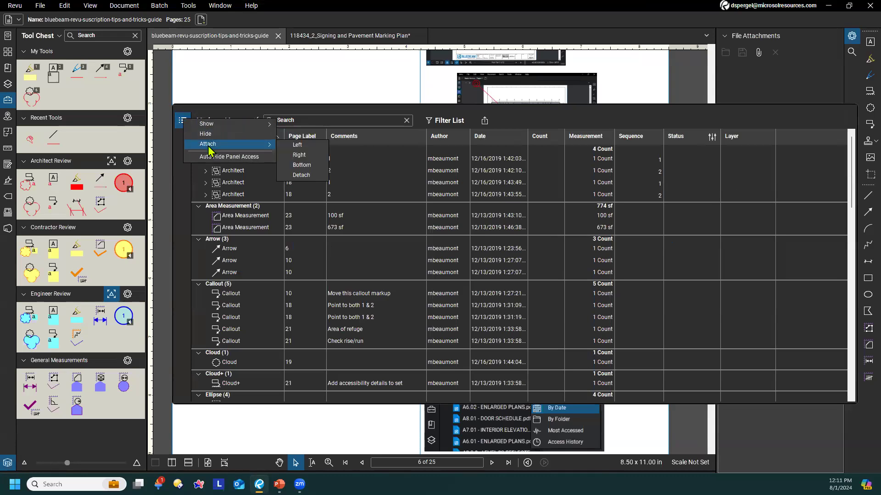
{"action": "left_click", "coordinate": [299, 165]}
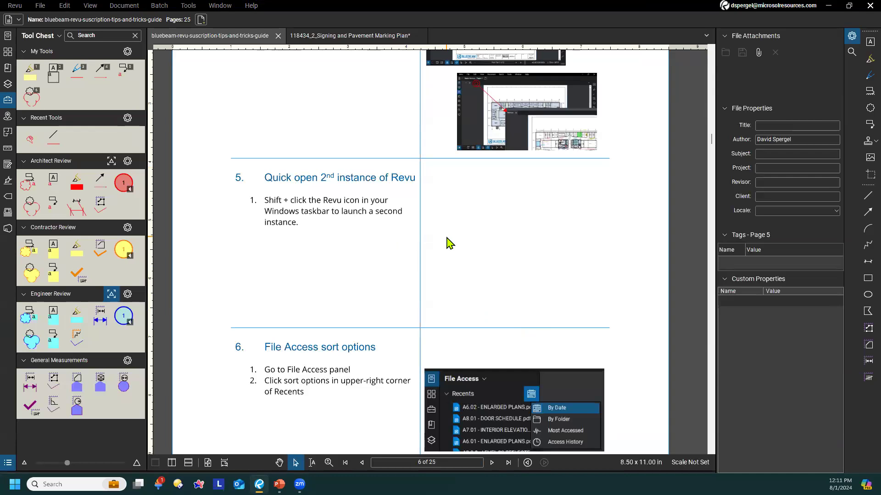
Bring tip 6 into view, show the File Access panel and sort the Recents list by Access History
{"action": "scroll", "coordinate": [449, 238], "scroll_direction": "down", "scroll_amount": 2}
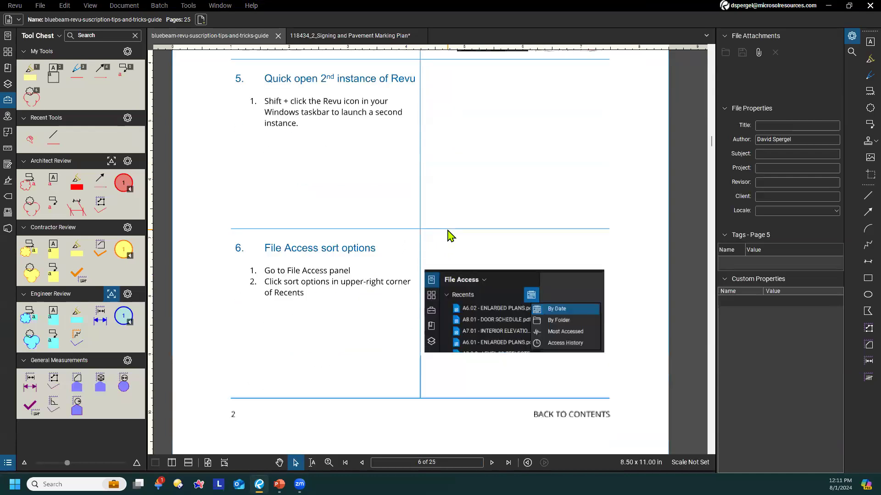
{"action": "scroll", "coordinate": [373, 268], "scroll_direction": "down", "scroll_amount": 1}
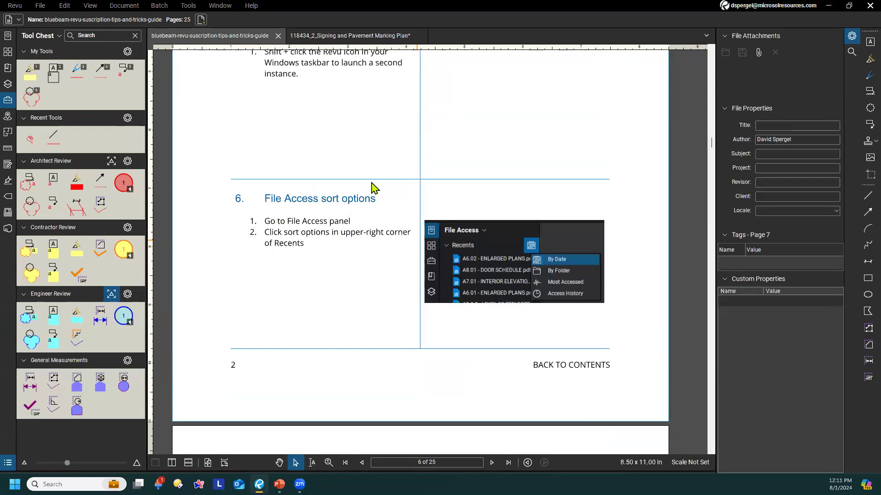
{"action": "left_click", "coordinate": [10, 36]}
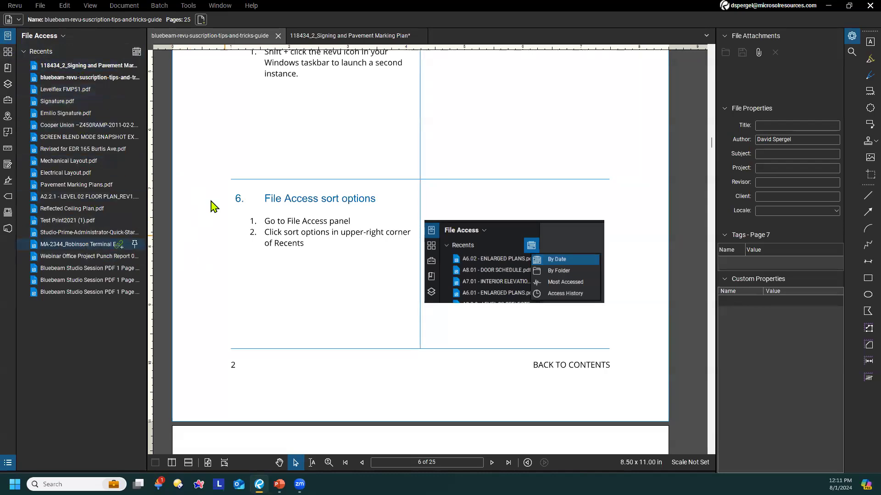
{"action": "left_click", "coordinate": [138, 52]}
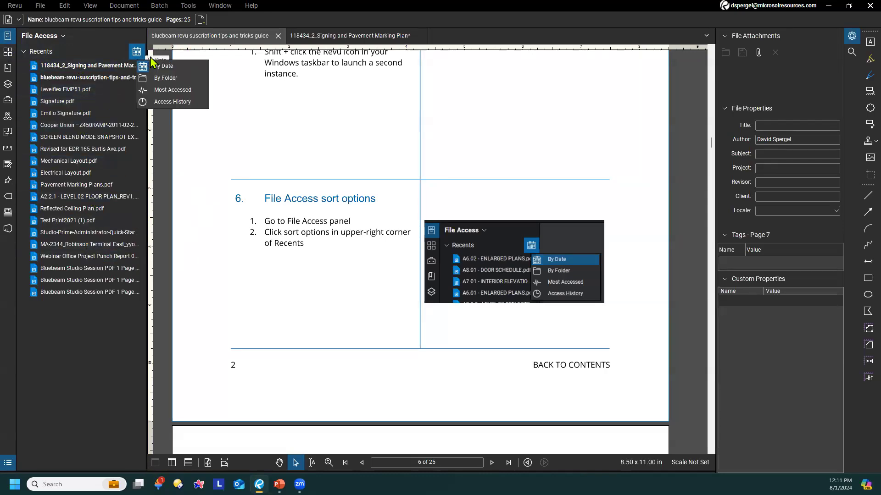
{"action": "left_click", "coordinate": [177, 103]}
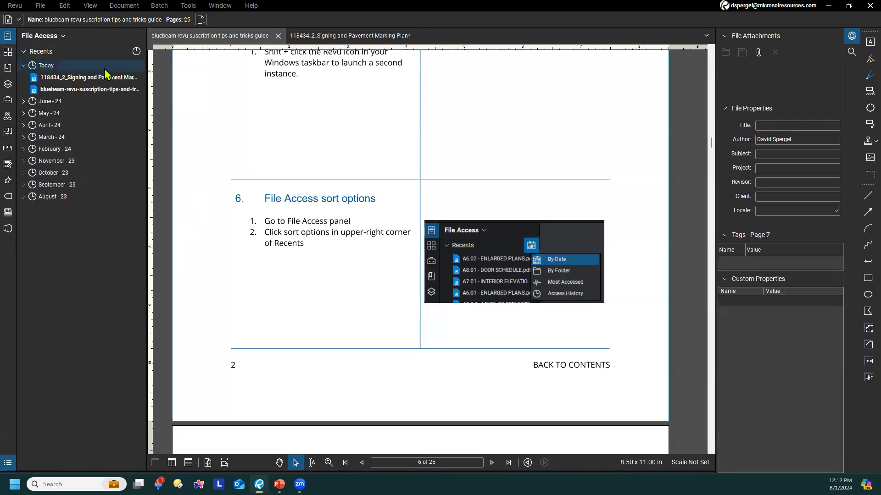
Expand and collapse the April - 24 and March - 24 groups of recent files
{"action": "left_click", "coordinate": [24, 125]}
{"action": "left_click", "coordinate": [23, 125]}
{"action": "left_click", "coordinate": [23, 137]}
{"action": "left_click", "coordinate": [24, 137]}
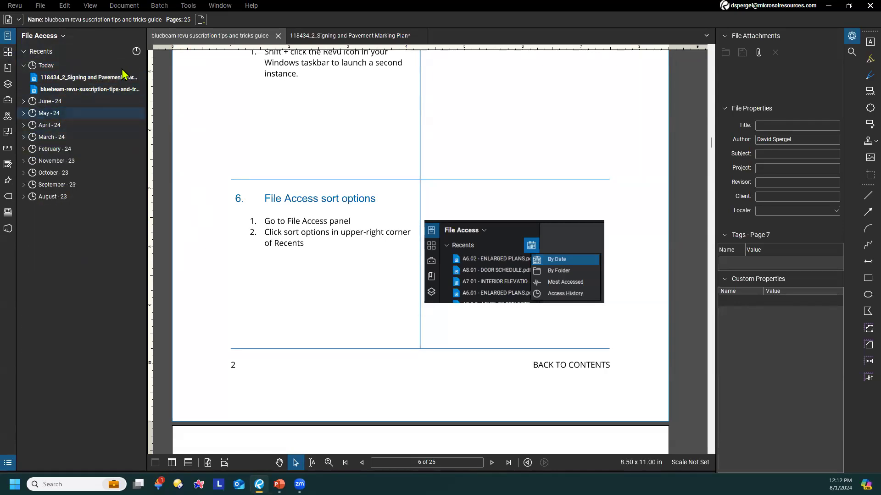
Sort the Recents list by Most Accessed and By Folder, ending with By Date
{"action": "left_click", "coordinate": [136, 51]}
{"action": "left_click", "coordinate": [171, 94]}
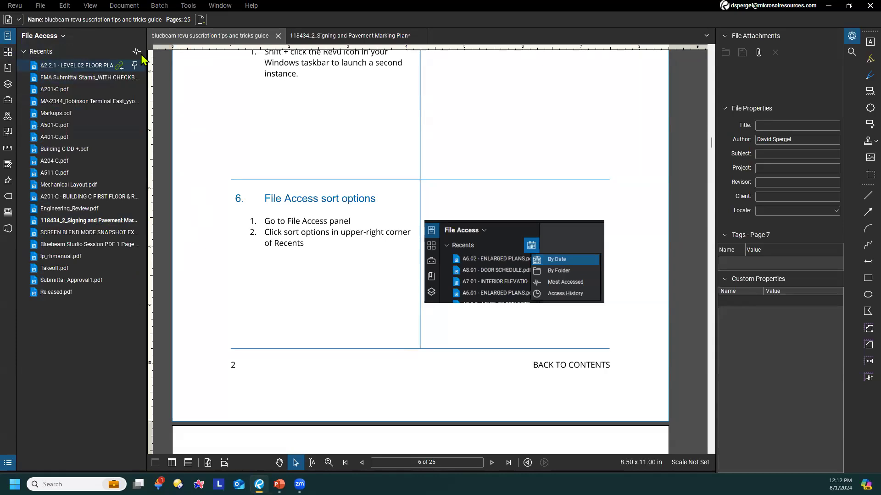
{"action": "left_click", "coordinate": [138, 53]}
{"action": "left_click", "coordinate": [170, 78]}
{"action": "left_click", "coordinate": [136, 51]}
{"action": "left_click", "coordinate": [167, 68]}
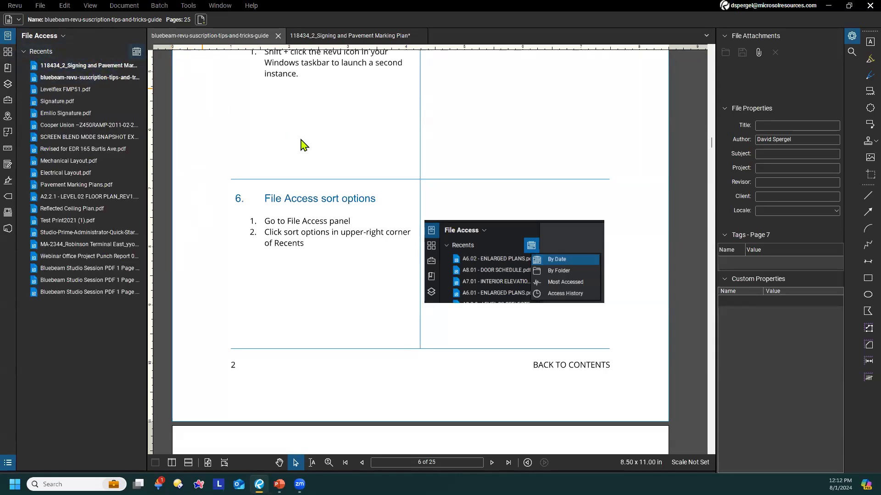
Review tip 7 and display the toolbars that the Cloud+ markup tool can be pinned to, without choosing one
{"action": "scroll", "coordinate": [322, 258], "scroll_direction": "down", "scroll_amount": 2}
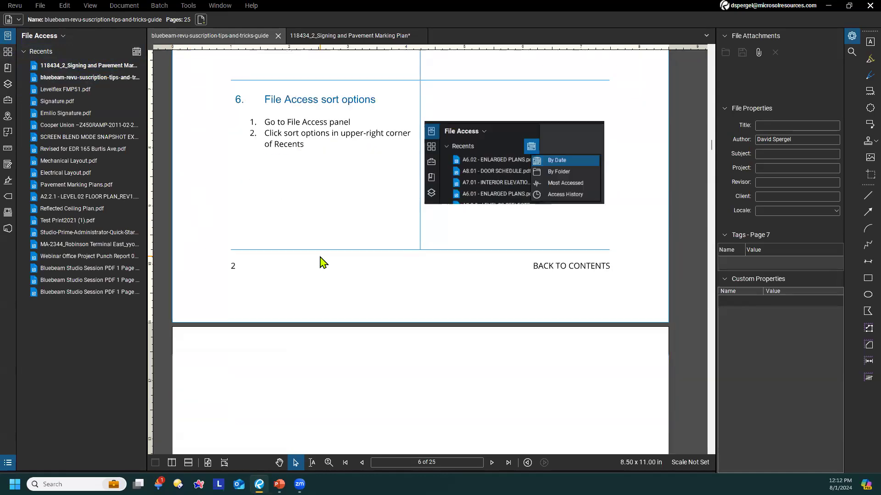
{"action": "scroll", "coordinate": [316, 228], "scroll_direction": "down", "scroll_amount": 4}
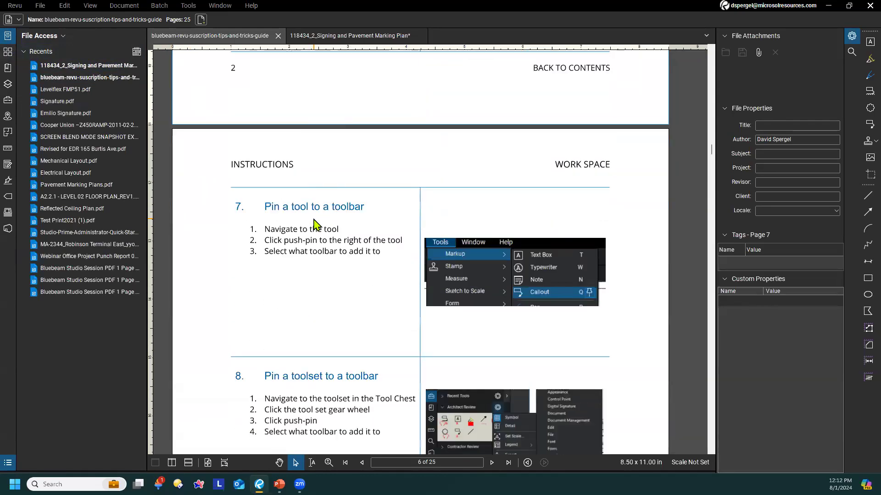
{"action": "scroll", "coordinate": [316, 228], "scroll_direction": "down", "scroll_amount": 1}
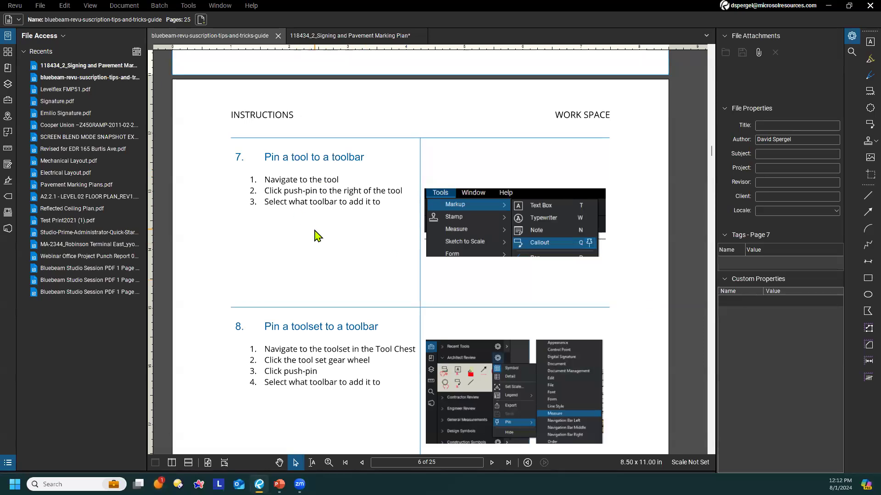
{"action": "left_click", "coordinate": [190, 6]}
{"action": "mouse_move", "coordinate": [193, 18]}
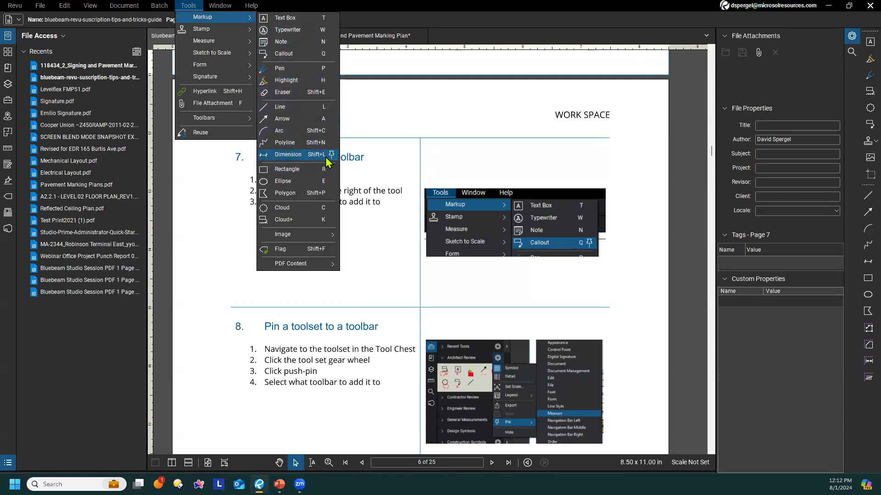
{"action": "left_click", "coordinate": [332, 220]}
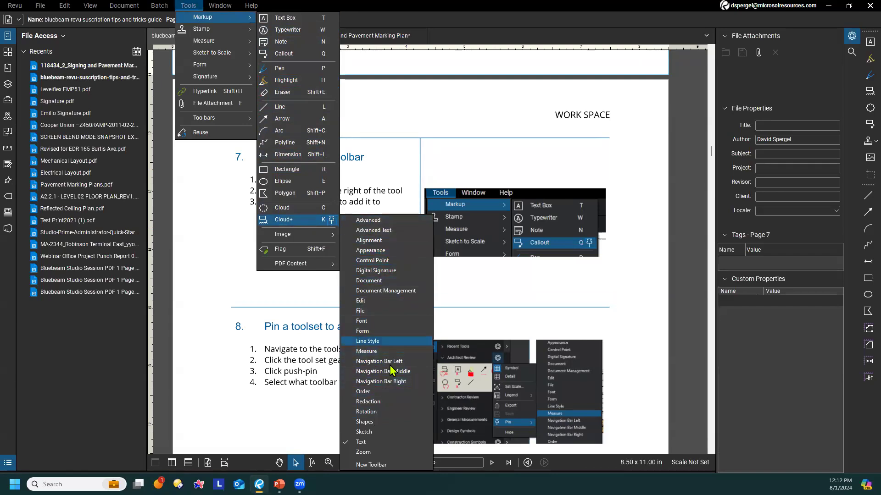
{"action": "left_click", "coordinate": [421, 105]}
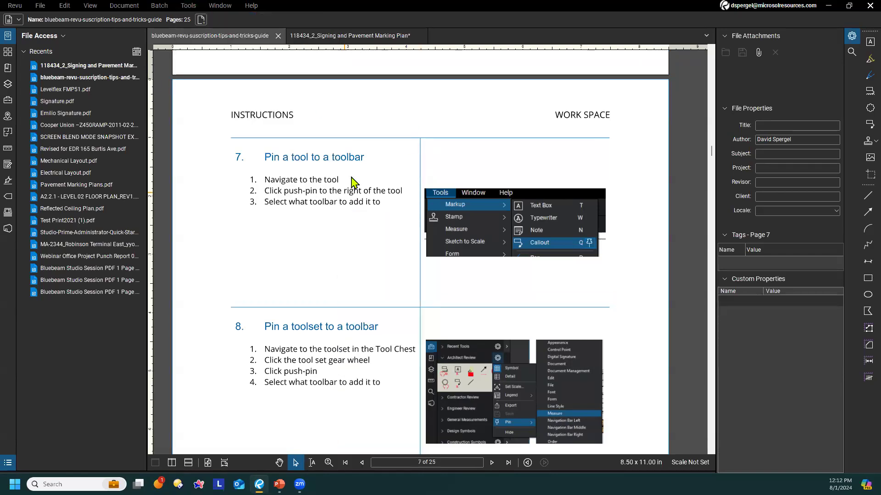
Bring tip 8 into view, show the Tool Chest panel and look over the available markup tools
{"action": "scroll", "coordinate": [362, 172], "scroll_direction": "down", "scroll_amount": 2}
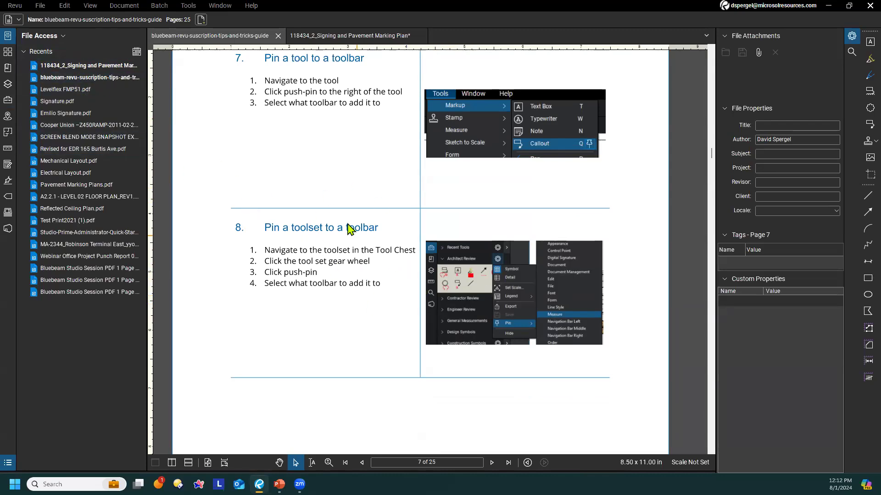
{"action": "left_click", "coordinate": [8, 100]}
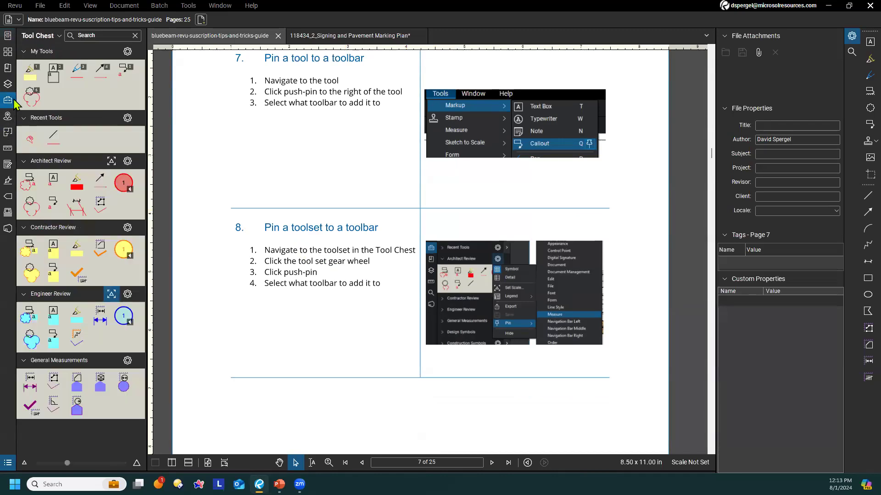
{"action": "left_click", "coordinate": [198, 11]}
{"action": "mouse_move", "coordinate": [210, 20]}
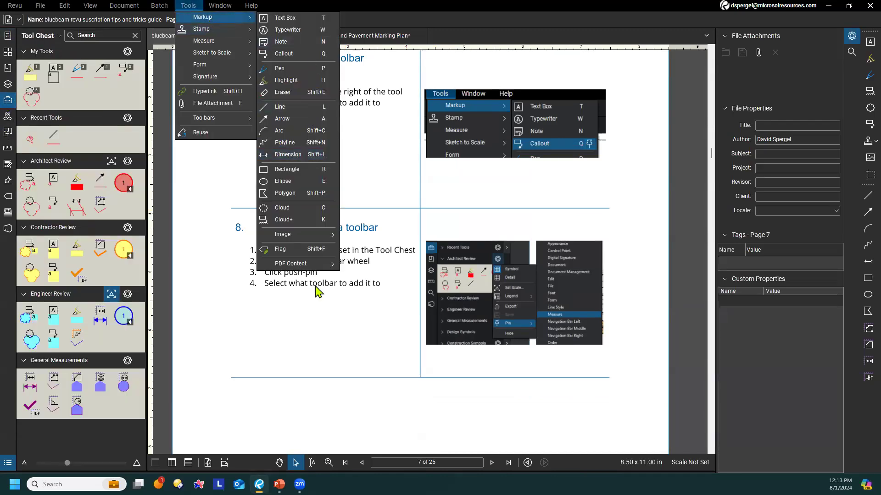
{"action": "left_click", "coordinate": [301, 340]}
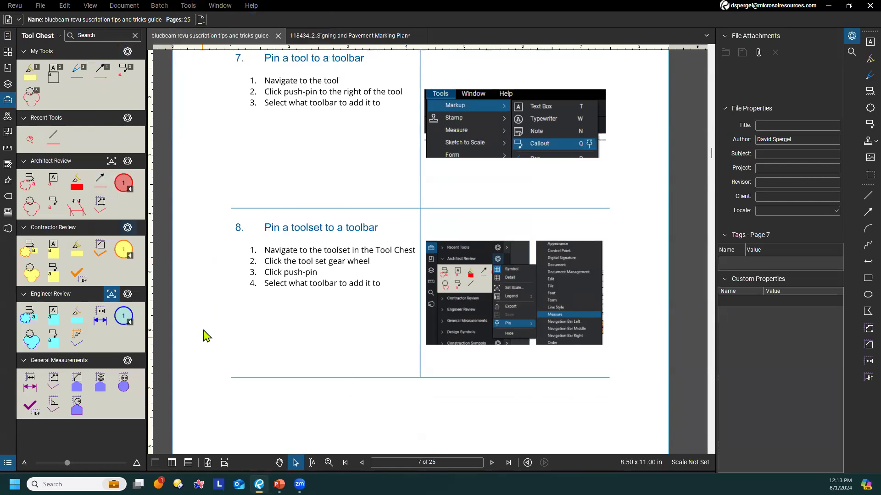
Display the HVAC Valves tool set in the Tool Chest
{"action": "left_click", "coordinate": [59, 36]}
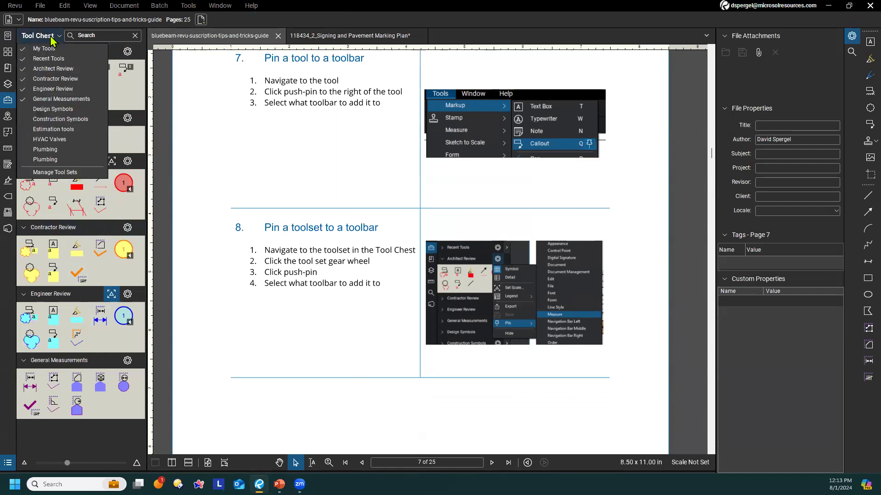
{"action": "left_click", "coordinate": [64, 140]}
{"action": "left_click", "coordinate": [224, 152]}
{"action": "scroll", "coordinate": [91, 337], "scroll_direction": "down", "scroll_amount": 3}
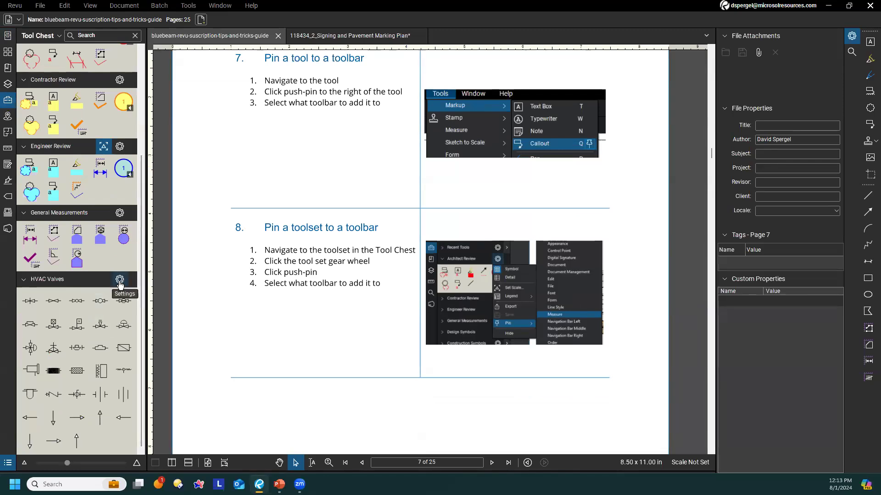
Pin the HVAC Valves tool set to the Measure toolbar
{"action": "left_click", "coordinate": [121, 280]}
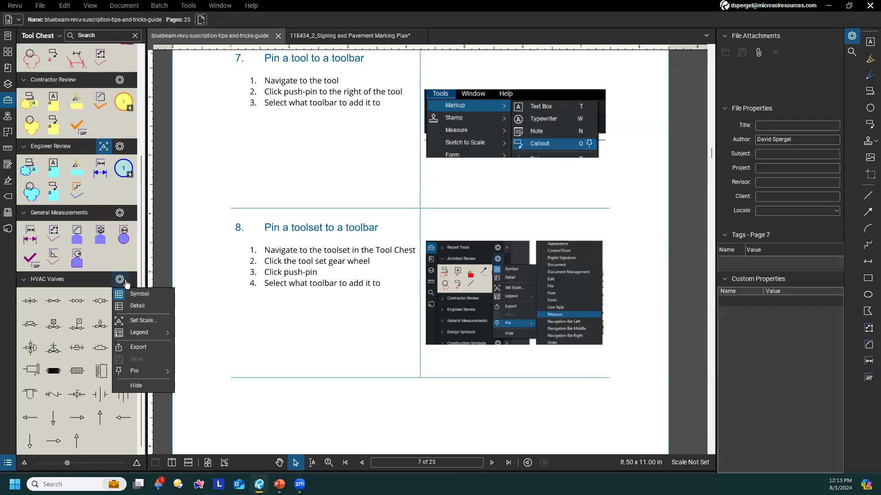
{"action": "mouse_move", "coordinate": [145, 371]}
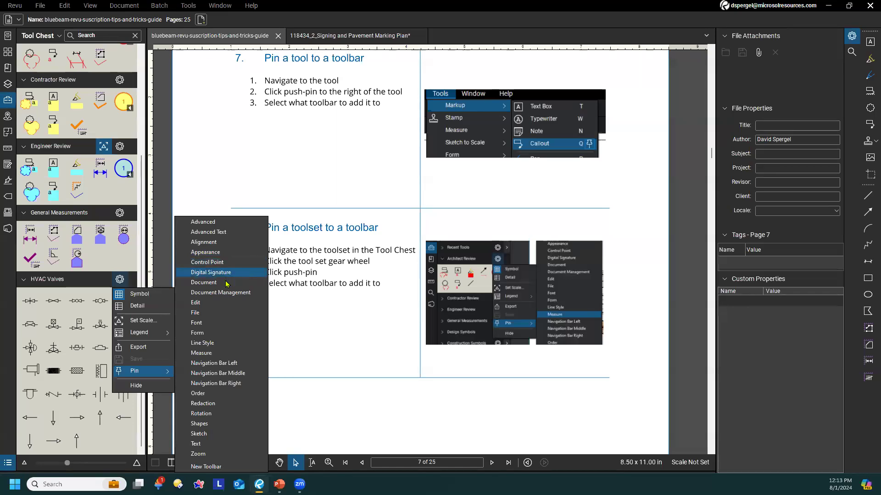
{"action": "left_click", "coordinate": [232, 356]}
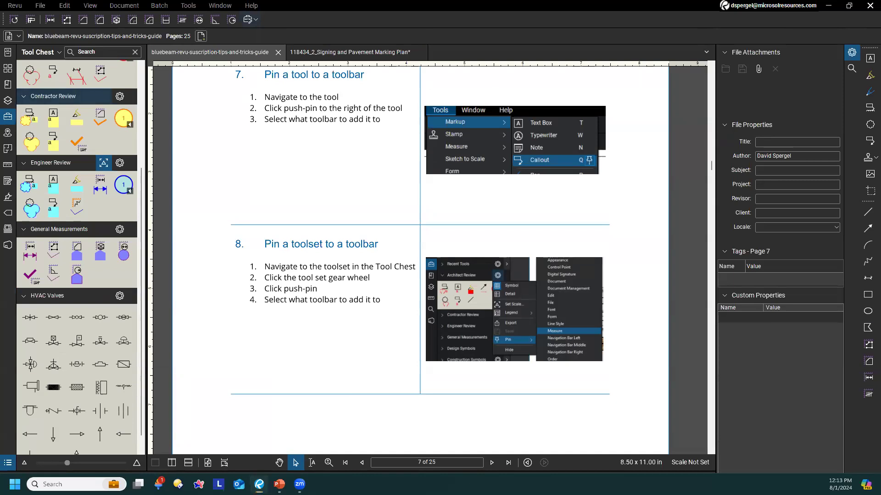
View the HVAC valve symbols offered by the pinned tool set on the Measure toolbar
{"action": "left_click", "coordinate": [256, 20]}
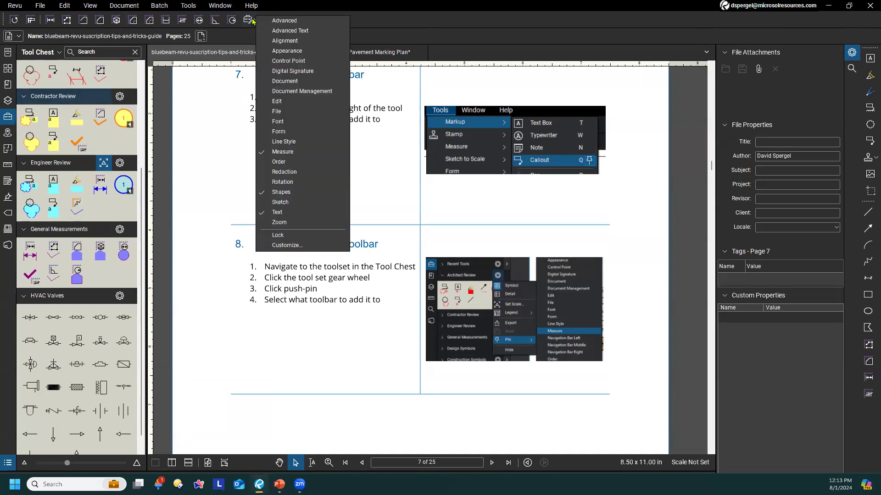
{"action": "left_click", "coordinate": [256, 20]}
{"action": "left_click", "coordinate": [253, 21]}
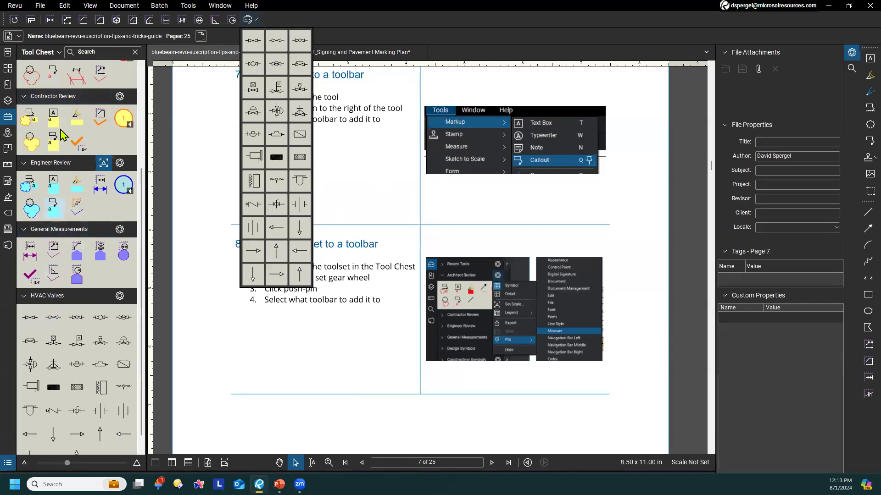
{"action": "left_click", "coordinate": [361, 169]}
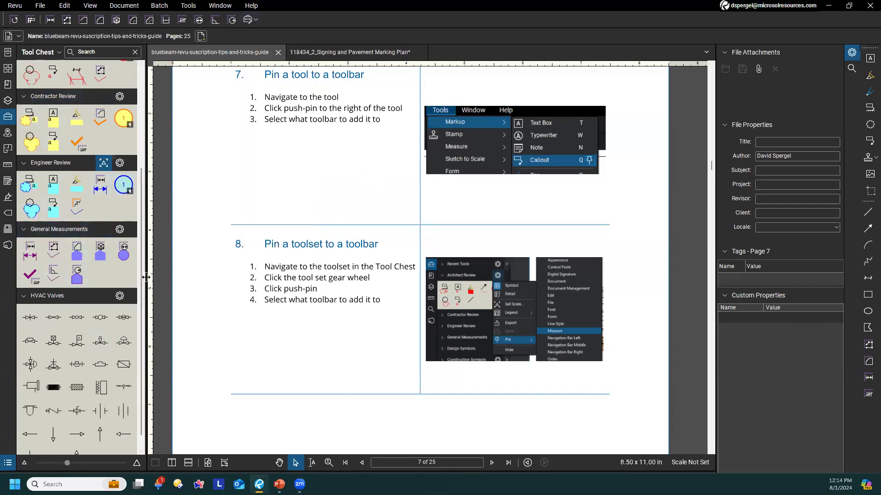
Unpin the HVAC Valves tool set from the Measure toolbar
{"action": "scroll", "coordinate": [133, 256], "scroll_direction": "down", "scroll_amount": 1}
{"action": "scroll", "coordinate": [187, 240], "scroll_direction": "down", "scroll_amount": 3}
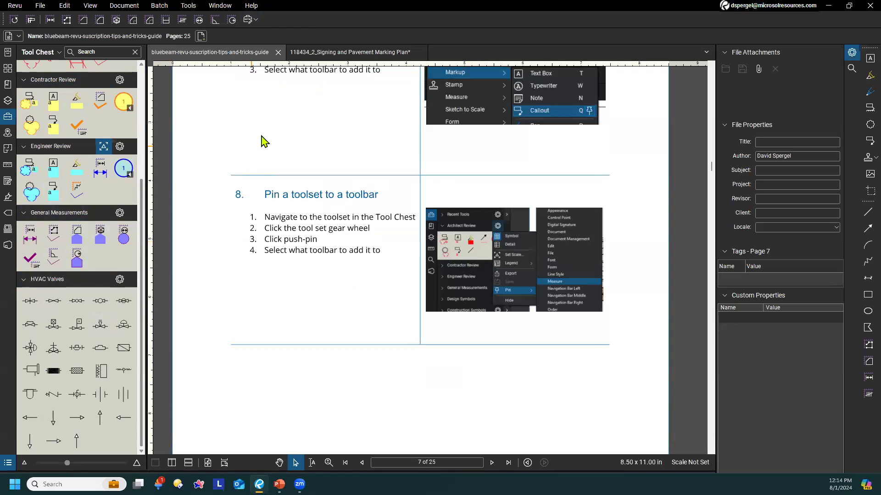
{"action": "right_click", "coordinate": [256, 23]}
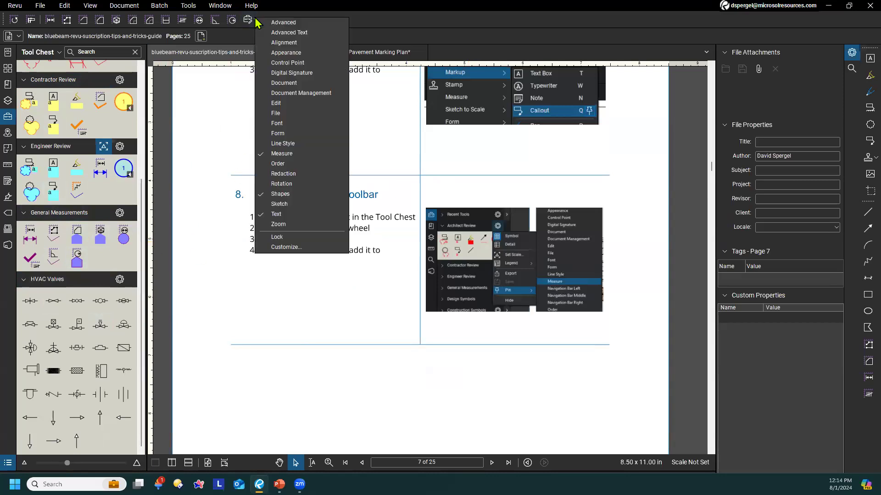
{"action": "left_click", "coordinate": [394, 19]}
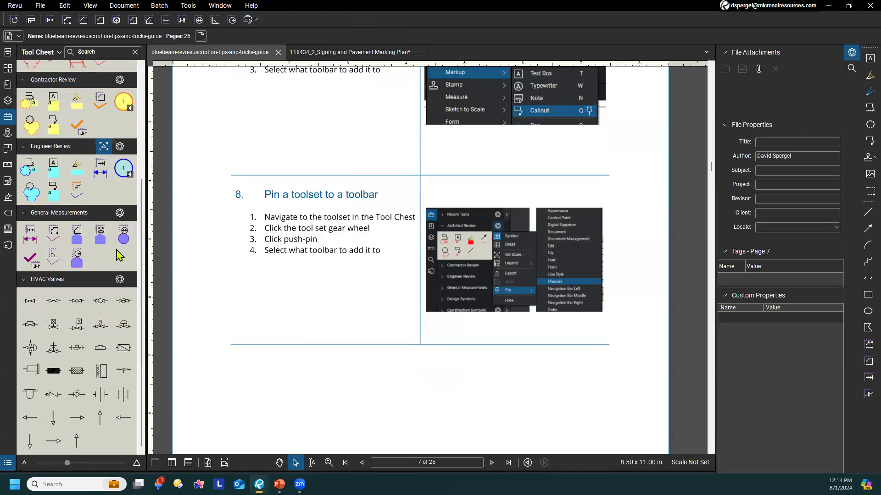
{"action": "left_click", "coordinate": [122, 279]}
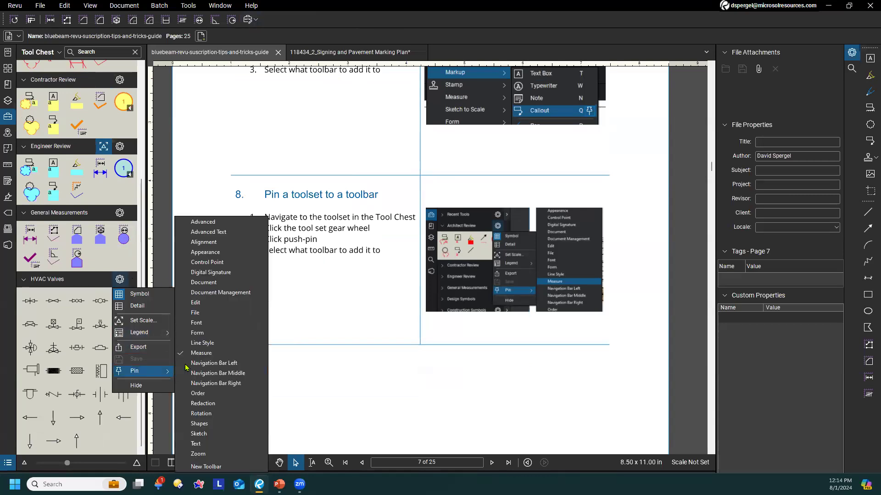
{"action": "left_click", "coordinate": [203, 357]}
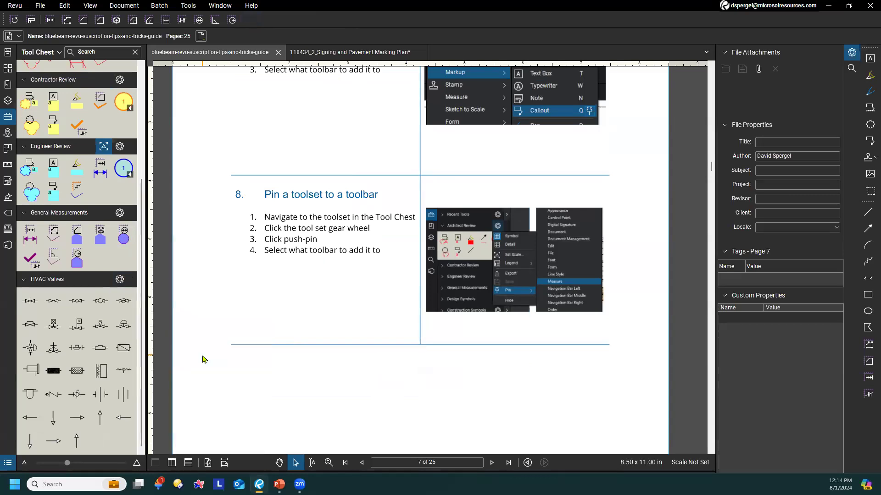
Collapse the HVAC Valves tool set and narrow the Tool Chest panel slightly beside the guide's Navigation page
{"action": "left_click", "coordinate": [77, 283]}
{"action": "scroll", "coordinate": [353, 285], "scroll_direction": "down", "scroll_amount": 3}
{"action": "scroll", "coordinate": [353, 286], "scroll_direction": "down", "scroll_amount": 3}
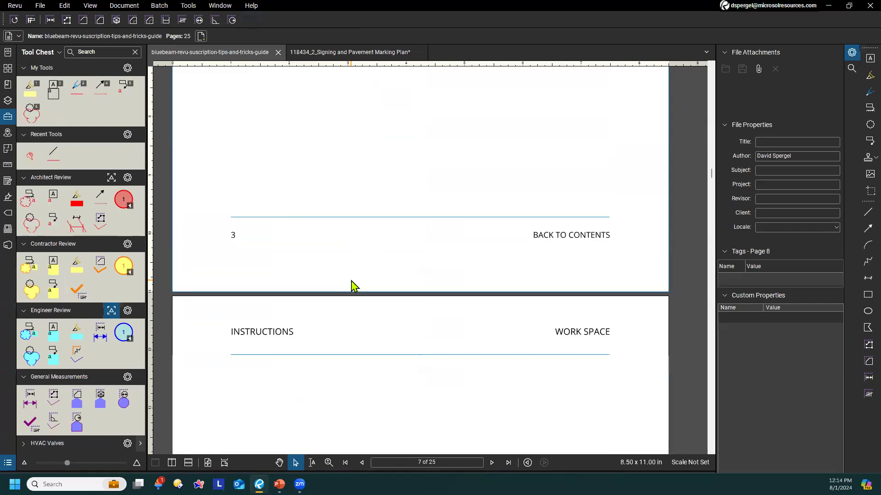
{"action": "scroll", "coordinate": [350, 247], "scroll_direction": "down", "scroll_amount": 3}
{"action": "scroll", "coordinate": [345, 189], "scroll_direction": "down", "scroll_amount": 1}
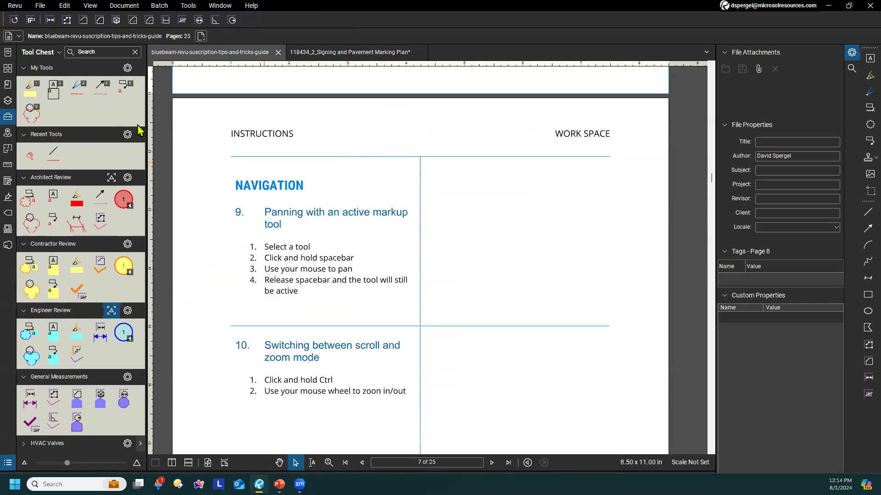
{"action": "left_click_drag", "start_coordinate": [146, 98], "coordinate": [137, 99]}
{"action": "scroll", "coordinate": [479, 341], "scroll_direction": "down", "scroll_amount": 1}
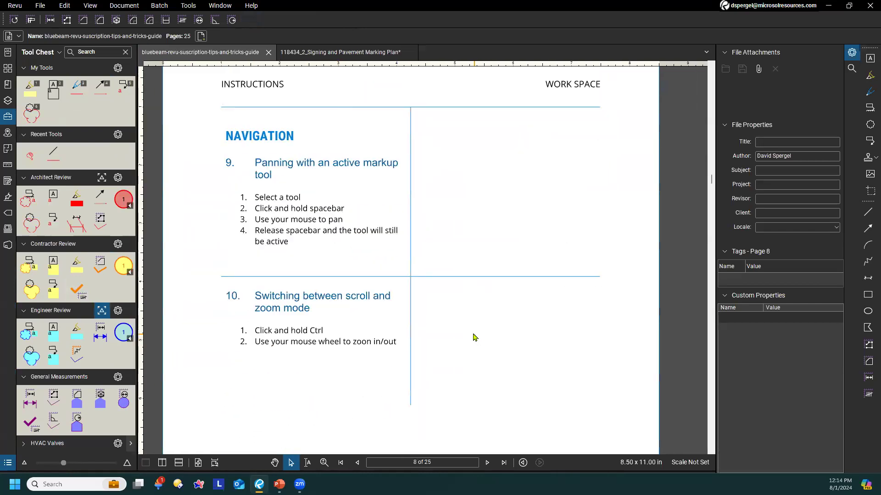
{"action": "left_click_drag", "start_coordinate": [342, 219], "coordinate": [367, 227]}
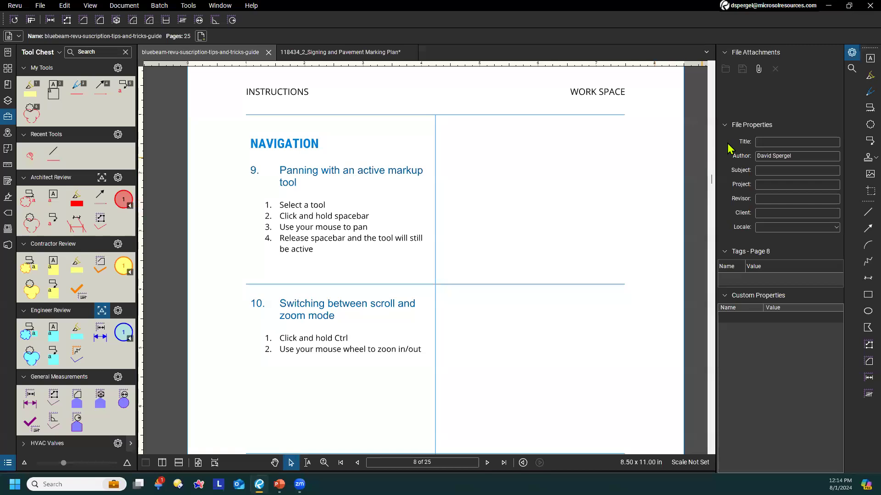
Activate the Cloud+ markup tool and scroll and zoom around tip 9 in the guide with the tool active
{"action": "left_click", "coordinate": [869, 109]}
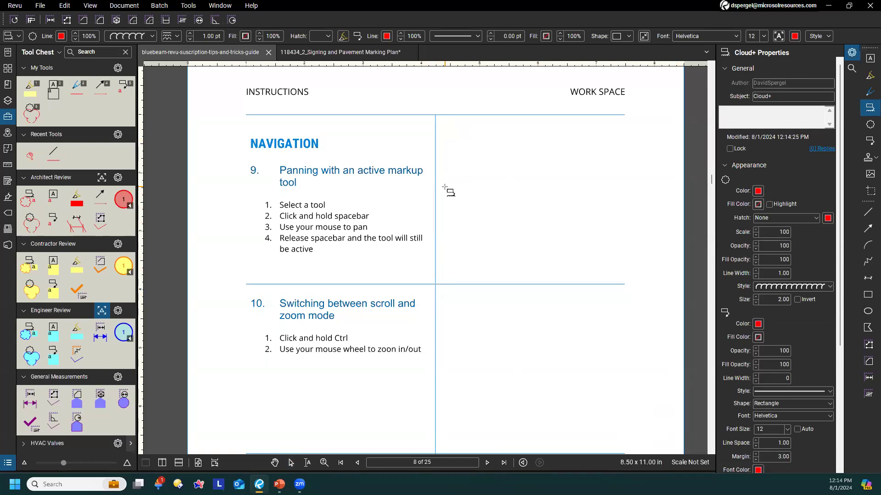
{"action": "scroll", "coordinate": [434, 207], "scroll_direction": "down", "scroll_amount": 1}
{"action": "scroll", "coordinate": [435, 202], "scroll_direction": "down", "scroll_amount": 2}
{"action": "scroll", "coordinate": [507, 211], "scroll_direction": "up", "scroll_amount": 2}
{"action": "scroll", "coordinate": [535, 216], "scroll_direction": "down", "scroll_amount": 3}
{"action": "scroll", "coordinate": [487, 183], "scroll_direction": "down", "scroll_amount": 2}
{"action": "scroll", "coordinate": [522, 216], "scroll_direction": "up", "scroll_amount": 3}
{"action": "scroll", "coordinate": [521, 224], "scroll_direction": "down", "scroll_amount": 1}
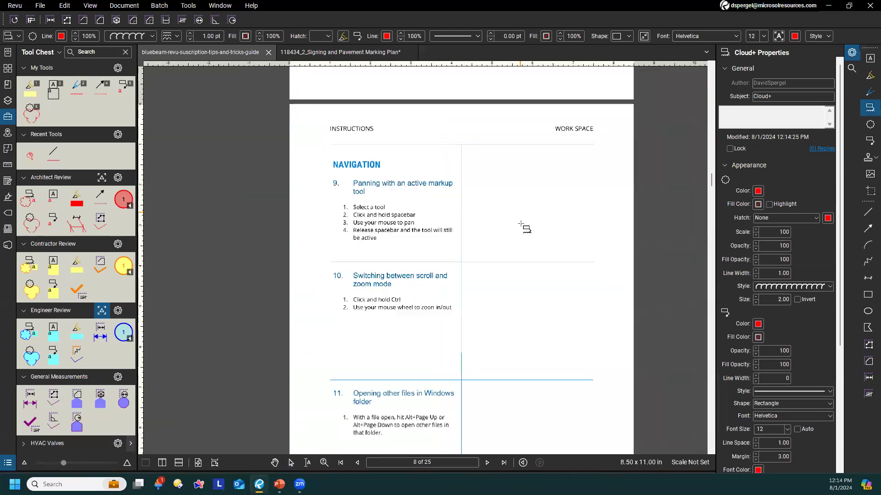
{"action": "scroll", "coordinate": [523, 227], "scroll_direction": "down", "scroll_amount": 2}
{"action": "scroll", "coordinate": [576, 389], "scroll_direction": "up", "scroll_amount": 4}
{"action": "scroll", "coordinate": [483, 281], "scroll_direction": "down", "scroll_amount": 3}
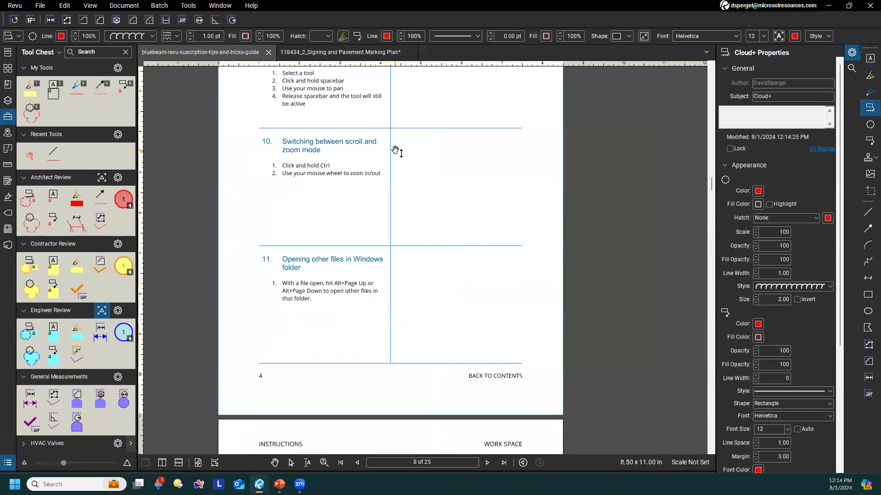
Pan the guide's Navigation page in several directions while keeping the Cloud+ tool active, and exit the tool
{"action": "left_click_drag", "start_coordinate": [396, 150], "coordinate": [410, 239]}
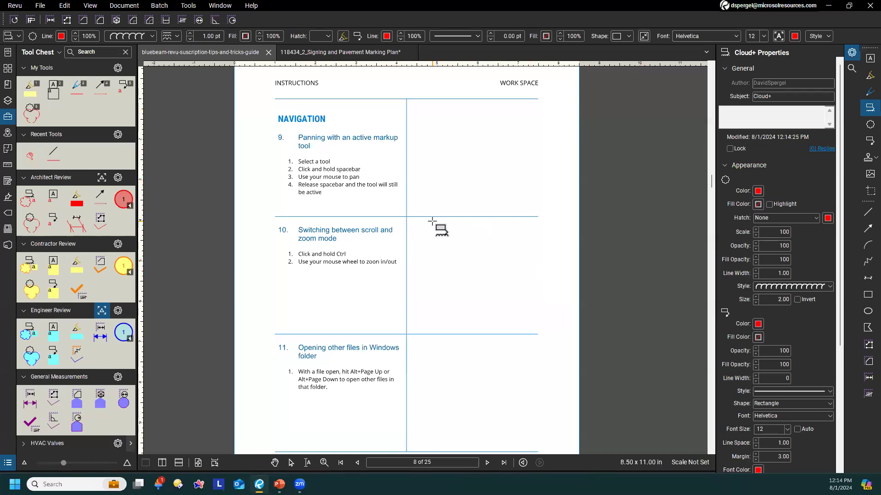
{"action": "key", "text": "space"}
{"action": "left_click_drag", "start_coordinate": [406, 206], "coordinate": [514, 266]}
{"action": "left_click_drag", "start_coordinate": [590, 275], "coordinate": [448, 260]}
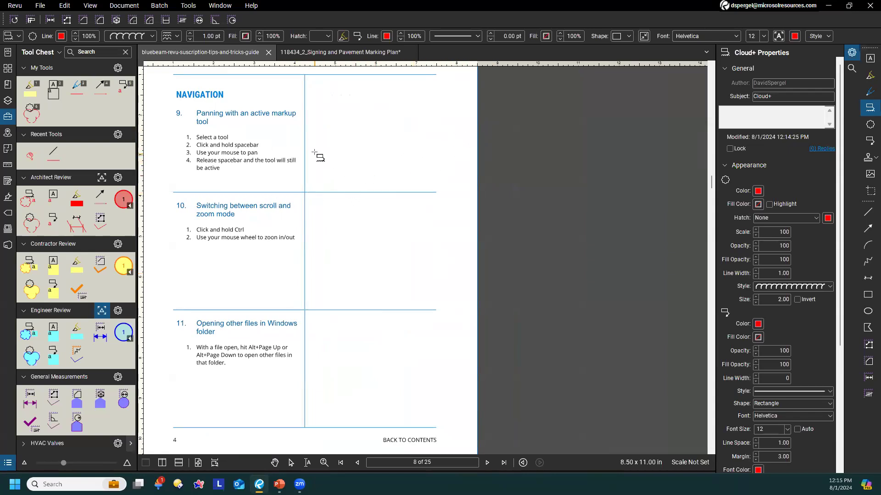
{"action": "left_click_drag", "start_coordinate": [281, 212], "coordinate": [389, 249]}
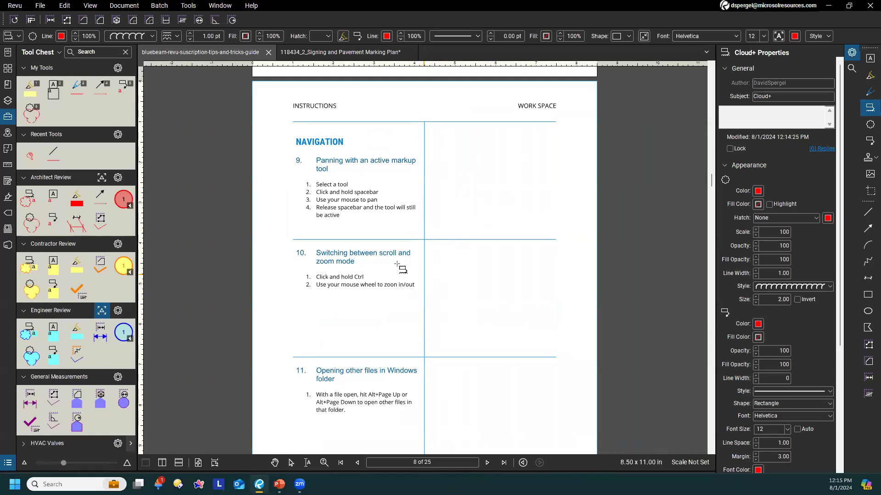
{"action": "left_click_drag", "start_coordinate": [417, 210], "coordinate": [415, 134]}
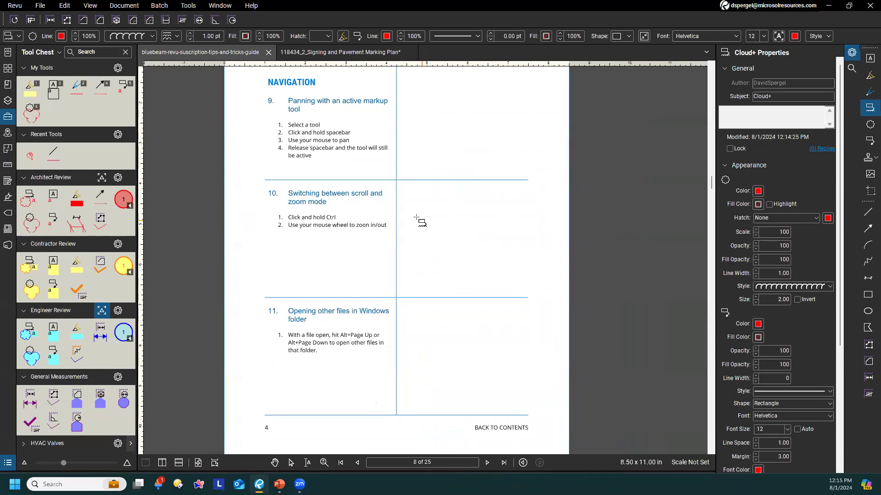
{"action": "left_click_drag", "start_coordinate": [407, 243], "coordinate": [411, 192]}
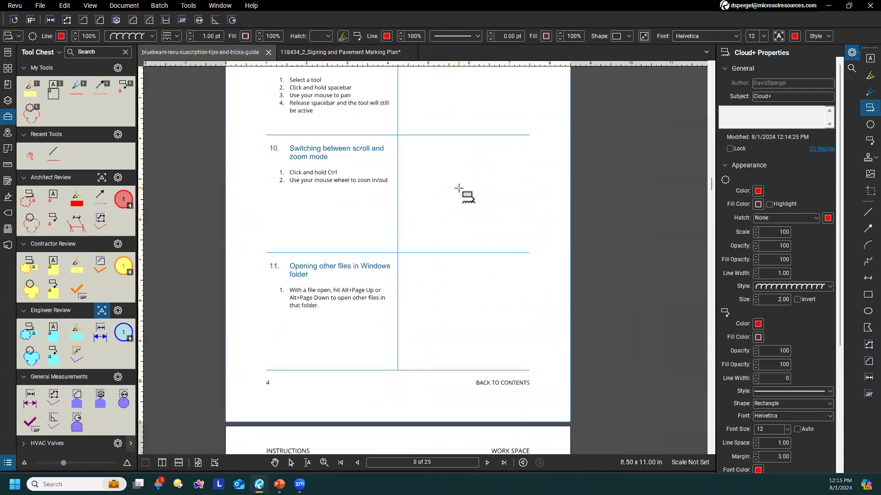
{"action": "left_click_drag", "start_coordinate": [406, 209], "coordinate": [381, 234]}
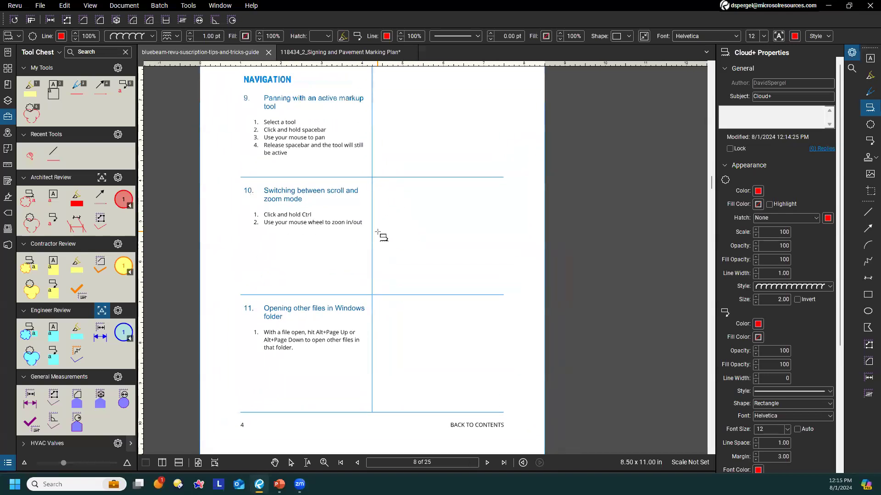
{"action": "left_click_drag", "start_coordinate": [442, 234], "coordinate": [415, 238]}
{"action": "key", "text": "Escape"}
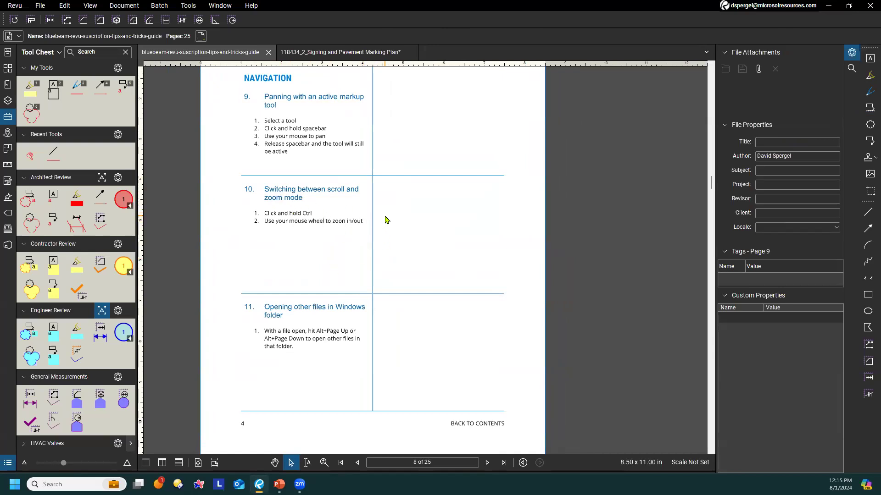
Scroll the guide up and down around tip 10, and switch to zooming in and out of the page
{"action": "scroll", "coordinate": [383, 226], "scroll_direction": "down", "scroll_amount": 3}
{"action": "scroll", "coordinate": [383, 225], "scroll_direction": "up", "scroll_amount": 5}
{"action": "scroll", "coordinate": [383, 225], "scroll_direction": "down", "scroll_amount": 6}
{"action": "scroll", "coordinate": [383, 225], "scroll_direction": "up", "scroll_amount": 6}
{"action": "scroll", "coordinate": [383, 225], "scroll_direction": "down", "scroll_amount": 2}
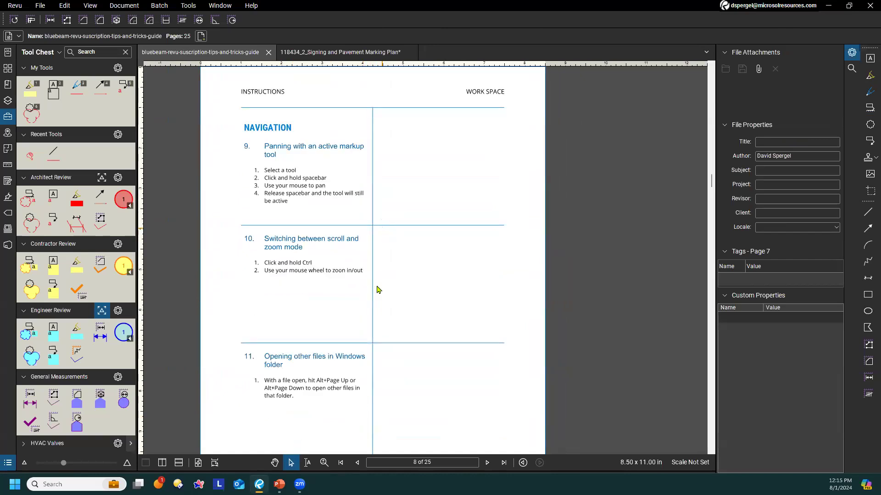
{"action": "scroll", "coordinate": [373, 343], "scroll_direction": "up", "scroll_amount": 4}
{"action": "scroll", "coordinate": [373, 335], "scroll_direction": "down", "scroll_amount": 3}
{"action": "scroll", "coordinate": [454, 230], "scroll_direction": "up", "scroll_amount": 2}
{"action": "scroll", "coordinate": [454, 231], "scroll_direction": "down", "scroll_amount": 2}
{"action": "scroll", "coordinate": [454, 231], "scroll_direction": "down", "scroll_amount": 2}
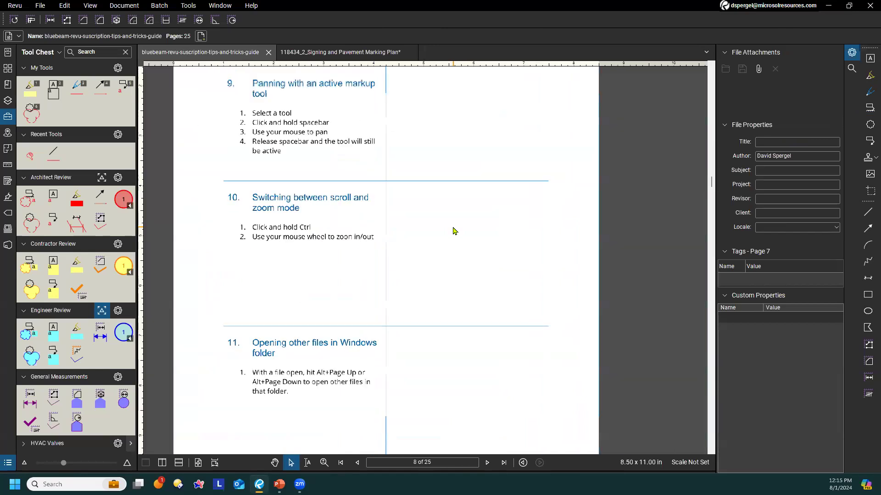
{"action": "scroll", "coordinate": [454, 231], "scroll_direction": "up", "scroll_amount": 2}
{"action": "scroll", "coordinate": [454, 231], "scroll_direction": "up", "scroll_amount": 2}
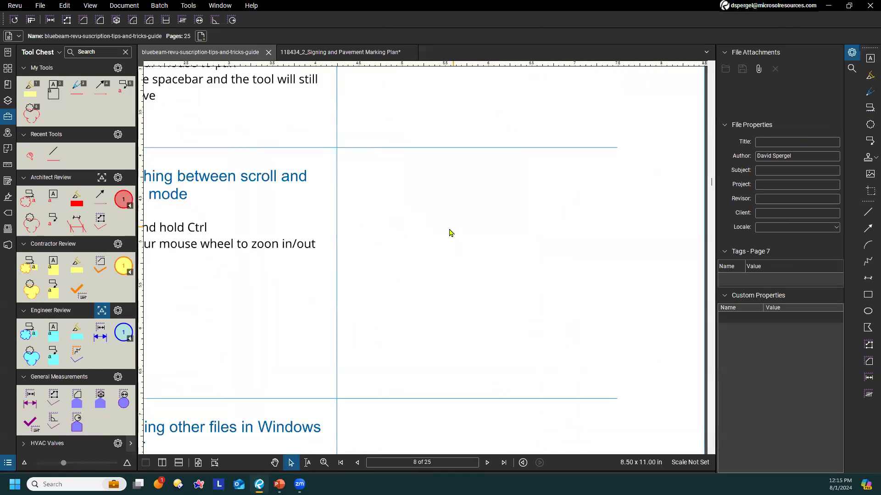
{"action": "scroll", "coordinate": [447, 233], "scroll_direction": "down", "scroll_amount": 3}
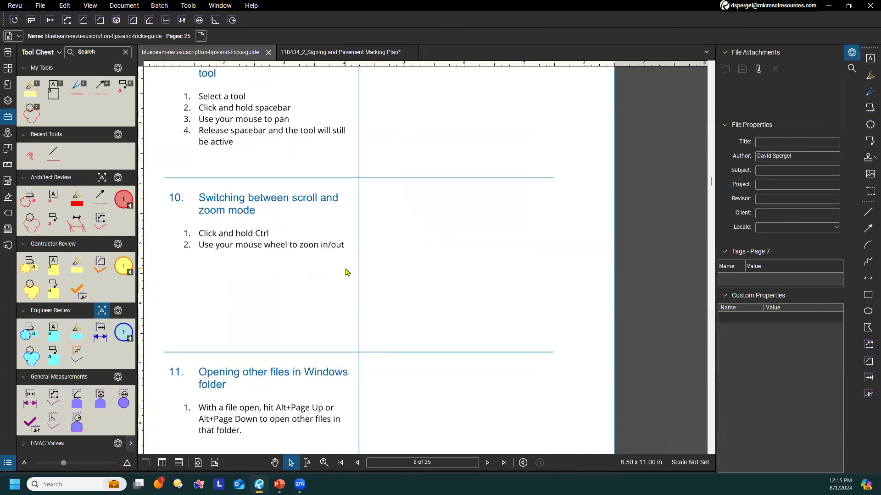
From tip 11 in the guide, open the next file in the same Windows folder and return to the guide
{"action": "left_click_drag", "start_coordinate": [380, 223], "coordinate": [420, 190]}
{"action": "scroll", "coordinate": [411, 307], "scroll_direction": "down", "scroll_amount": 3}
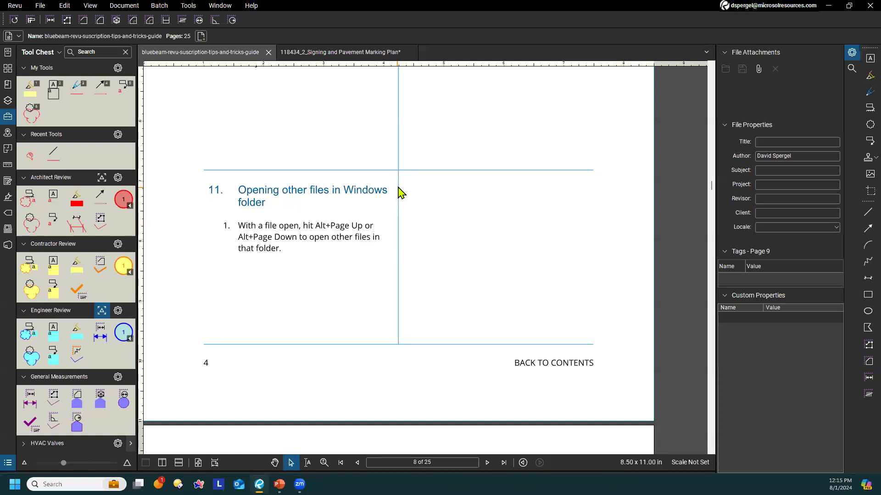
{"action": "left_click_drag", "start_coordinate": [393, 194], "coordinate": [435, 197]}
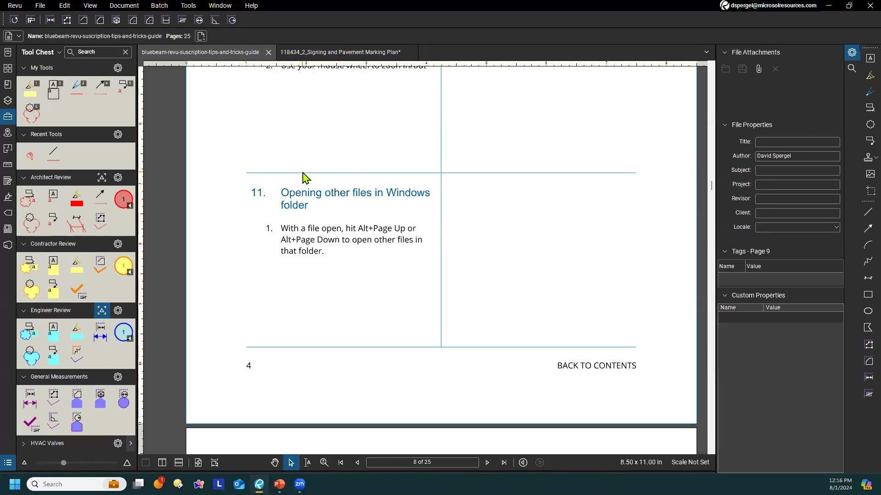
{"action": "key", "text": "alt+Page_Down"}
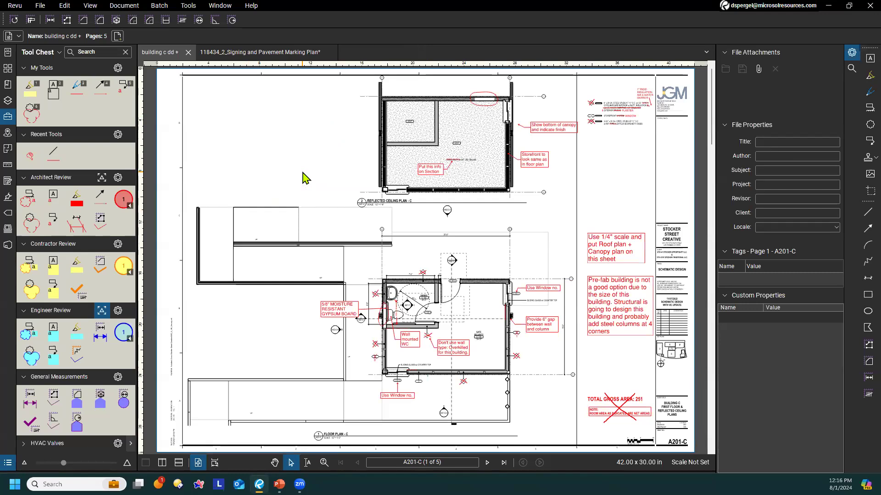
{"action": "key", "text": "alt+Page_Up"}
Open the SCREEN BLEND MODE SNAPSHOT EXAMPLE file in the background from the File Access recents, and close its tab
{"action": "scroll", "coordinate": [401, 225], "scroll_direction": "down", "scroll_amount": 15}
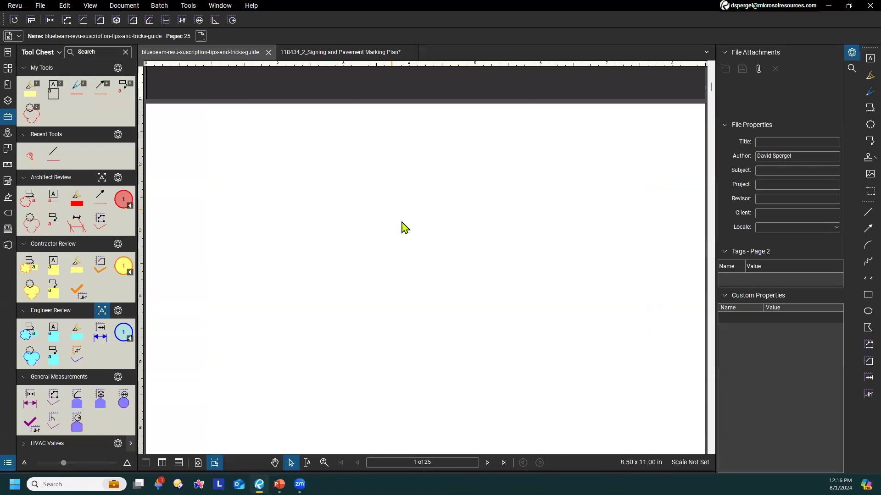
{"action": "scroll", "coordinate": [411, 220], "scroll_direction": "down", "scroll_amount": 20}
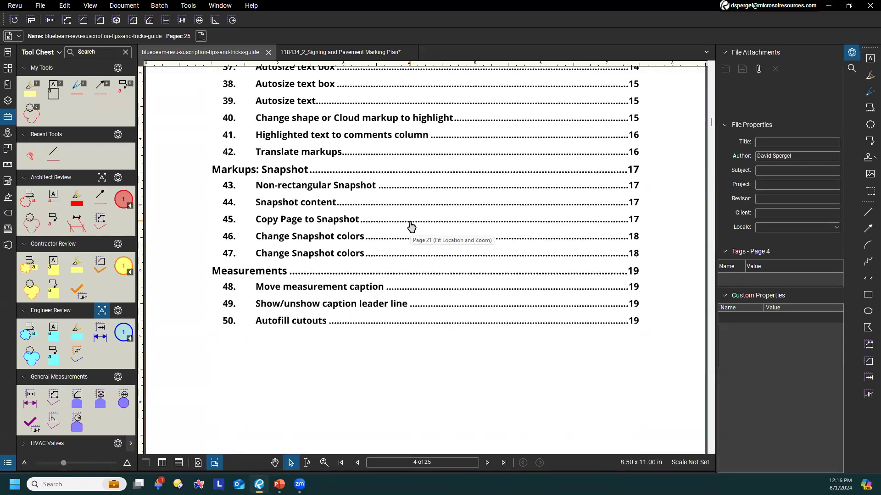
{"action": "scroll", "coordinate": [415, 242], "scroll_direction": "down", "scroll_amount": 20}
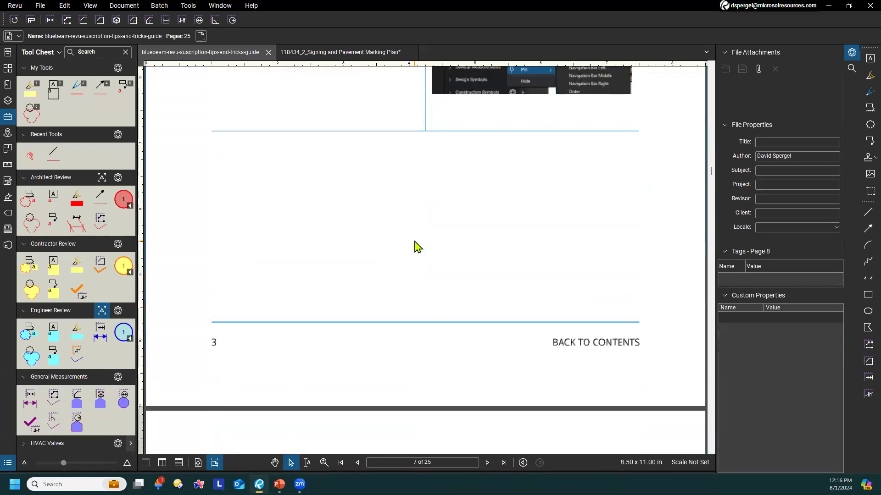
{"action": "scroll", "coordinate": [466, 236], "scroll_direction": "down", "scroll_amount": 10}
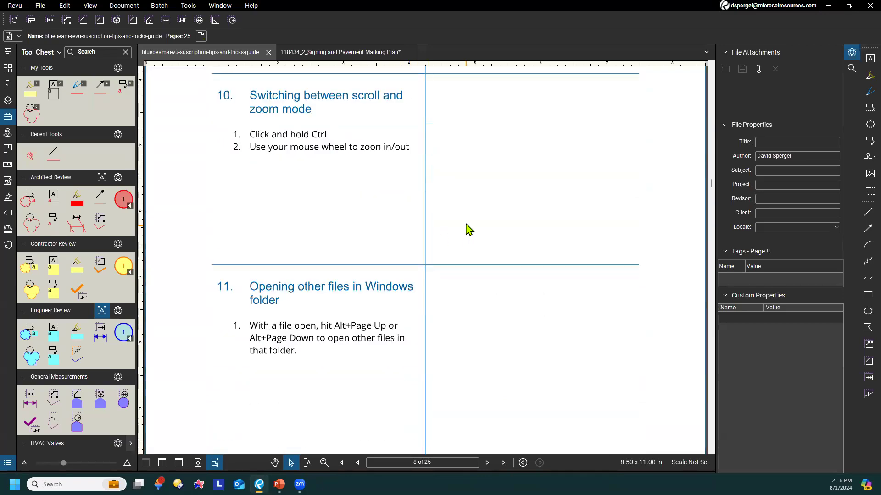
{"action": "scroll", "coordinate": [469, 224], "scroll_direction": "down", "scroll_amount": 3}
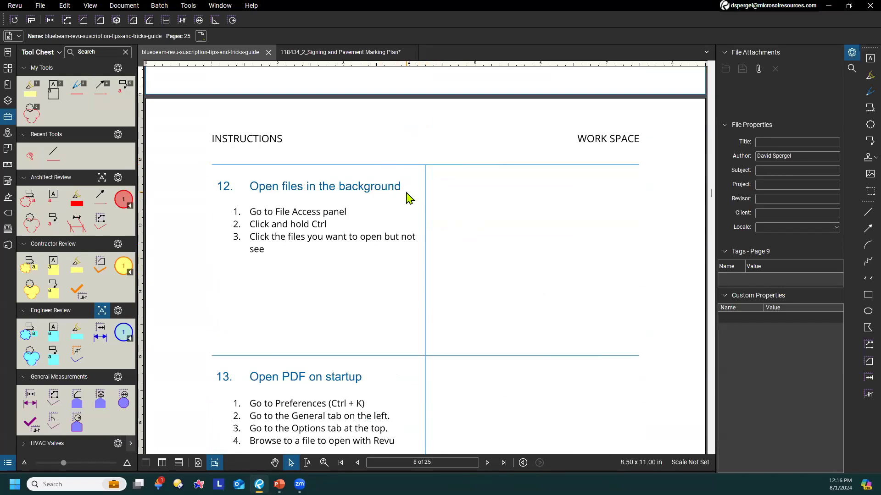
{"action": "left_click", "coordinate": [8, 54]}
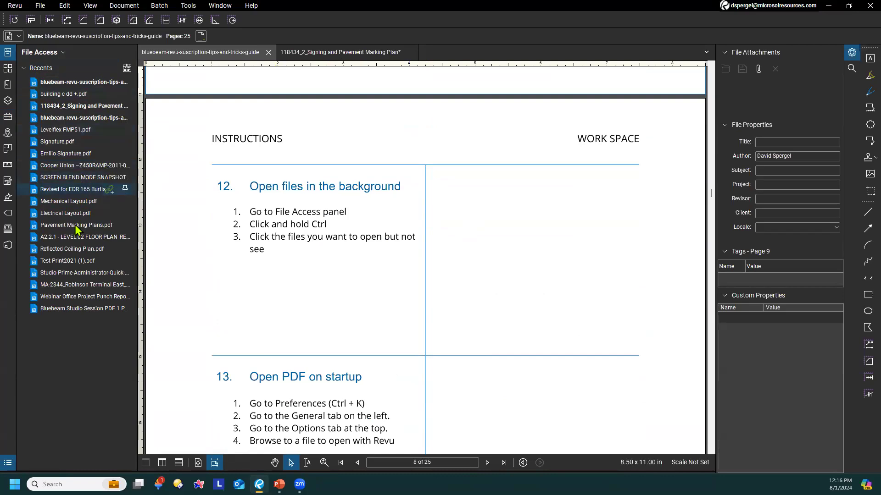
{"action": "left_click", "coordinate": [74, 177], "text": "ctrl"}
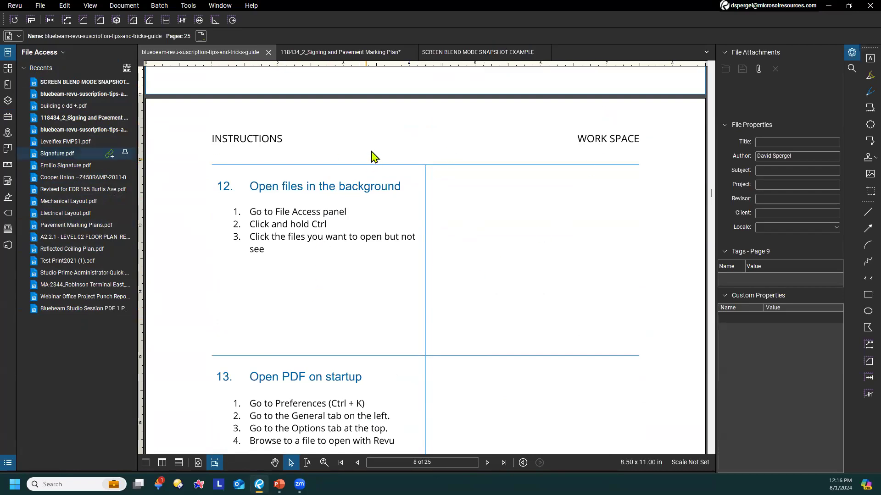
{"action": "left_click", "coordinate": [545, 53]}
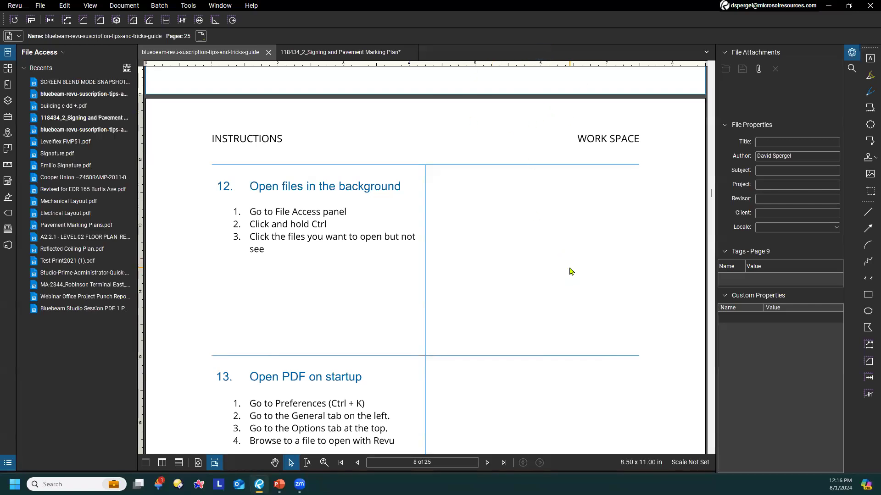
From tip 13 in the guide, locate the Open PDF on Startup setting in the General preferences and leave the preferences without changes
{"action": "scroll", "coordinate": [550, 257], "scroll_direction": "down", "scroll_amount": 1}
{"action": "scroll", "coordinate": [524, 250], "scroll_direction": "down", "scroll_amount": 1}
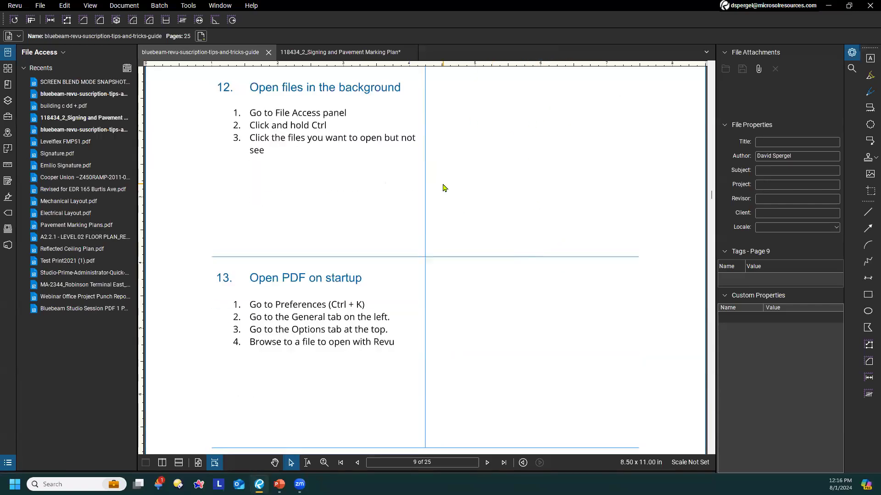
{"action": "scroll", "coordinate": [438, 188], "scroll_direction": "down", "scroll_amount": 1}
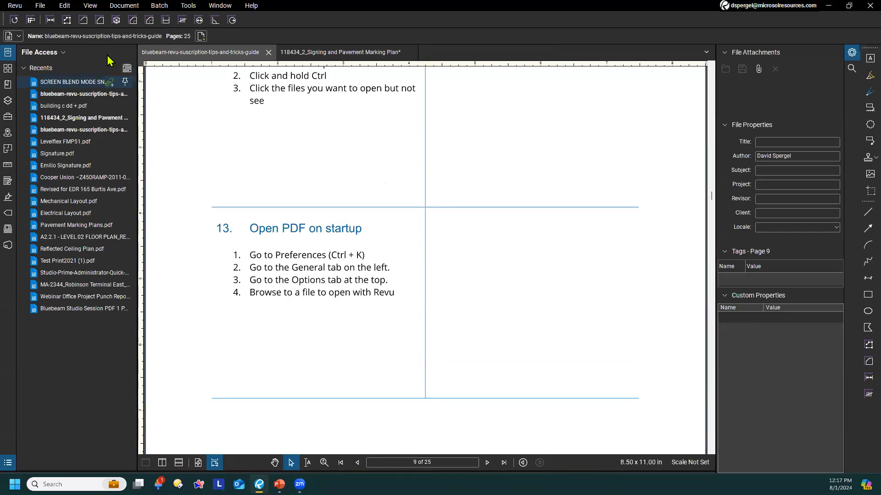
{"action": "left_click", "coordinate": [18, 5]}
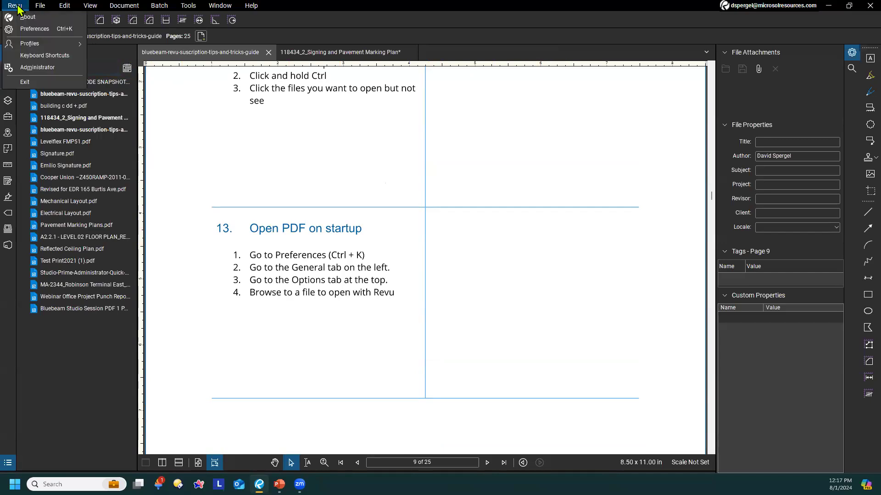
{"action": "left_click", "coordinate": [35, 29]}
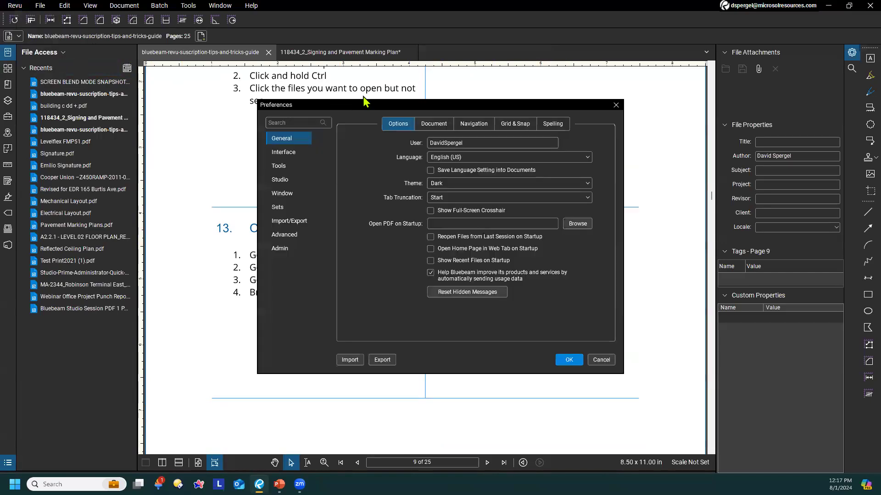
{"action": "left_click_drag", "start_coordinate": [363, 97], "coordinate": [499, 89]}
{"action": "left_click", "coordinate": [550, 105]}
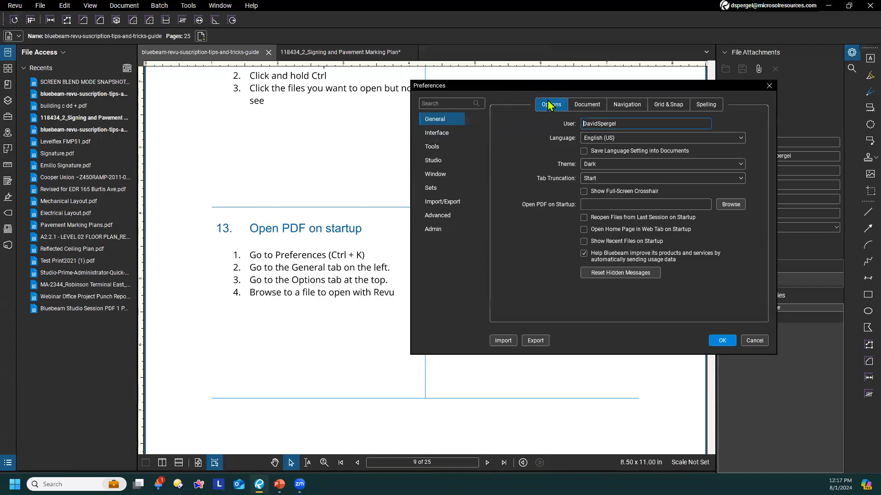
{"action": "left_click", "coordinate": [605, 207]}
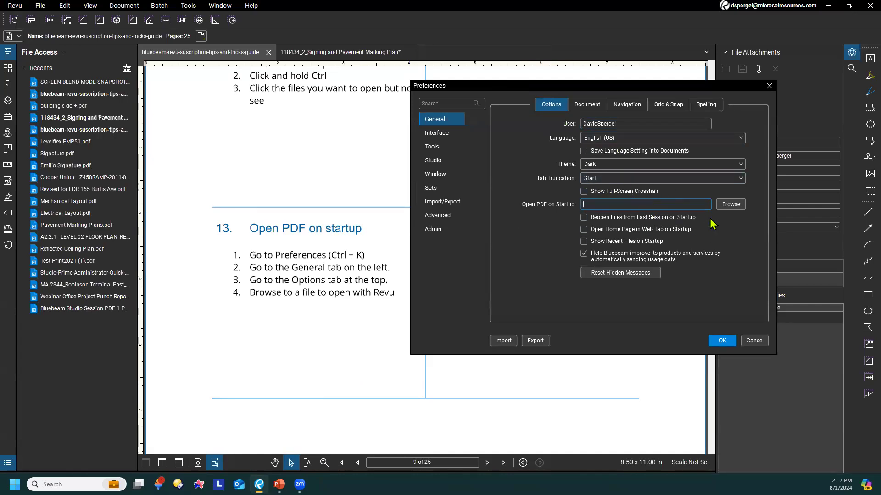
{"action": "left_click", "coordinate": [754, 340]}
{"action": "scroll", "coordinate": [580, 315], "scroll_direction": "down", "scroll_amount": 10}
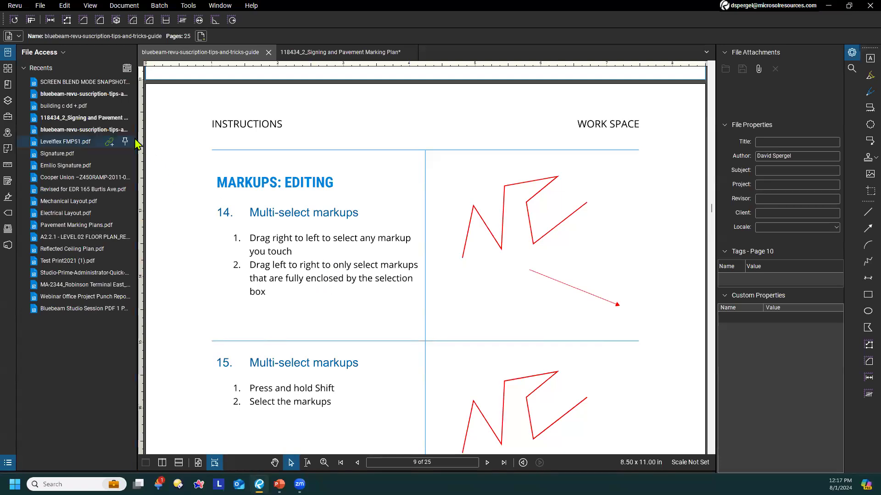
{"action": "left_click", "coordinate": [110, 142]}
{"action": "left_click", "coordinate": [222, 53]}
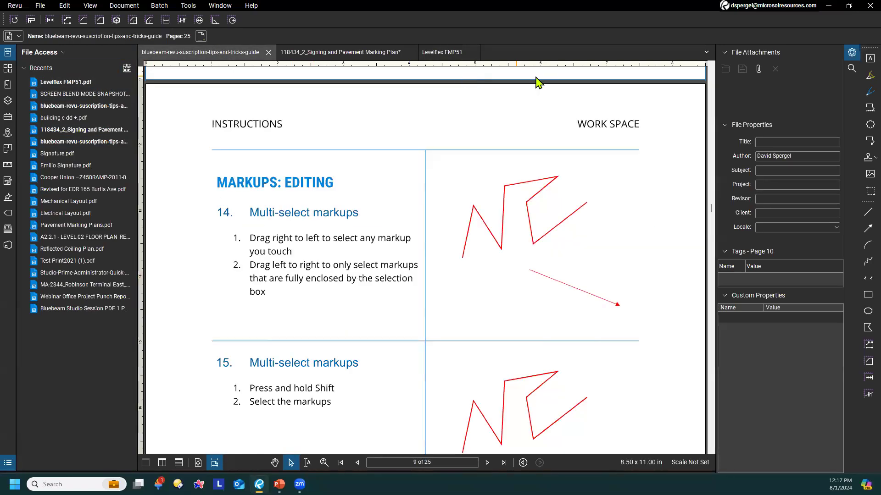
{"action": "left_click", "coordinate": [472, 53]}
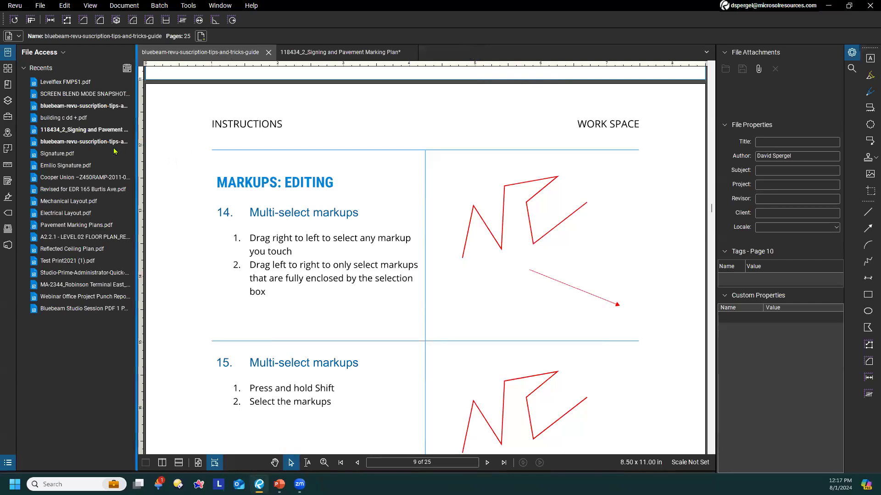
Hide the File Access and Properties panels to enlarge the guide, and bring tip 14 with its example markups into view
{"action": "left_click", "coordinate": [12, 51]}
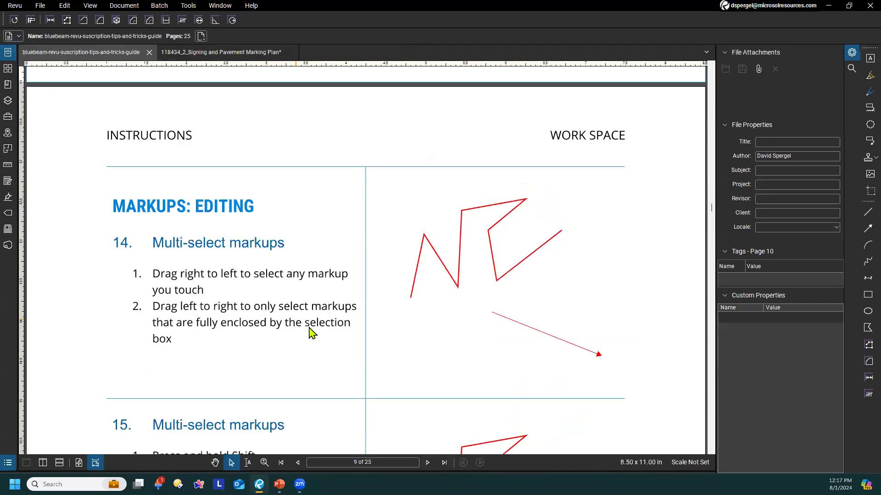
{"action": "scroll", "coordinate": [311, 313], "scroll_direction": "down", "scroll_amount": 1}
{"action": "key", "text": "alt+p"}
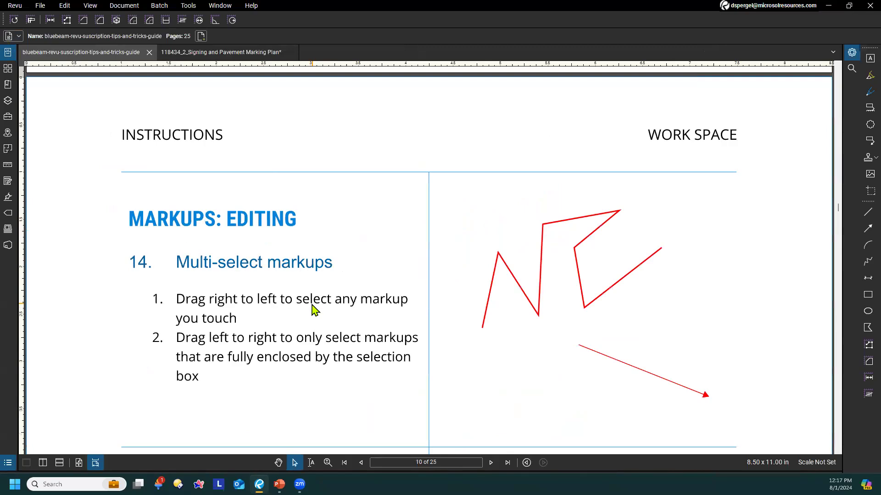
{"action": "scroll", "coordinate": [313, 310], "scroll_direction": "down", "scroll_amount": 1}
{"action": "scroll", "coordinate": [394, 330], "scroll_direction": "down", "scroll_amount": 1}
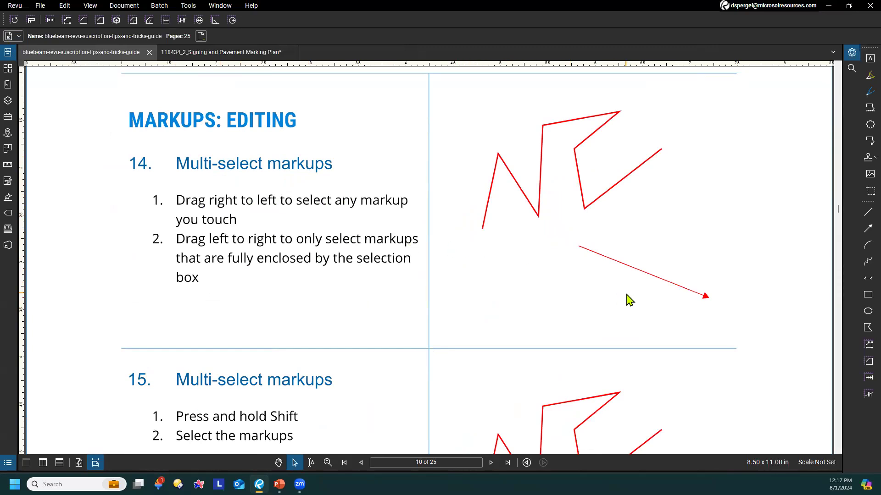
In tip 14's work space, select the red polyline and arrow with right-to-left selection boxes that only touch them, and clear the selection
{"action": "left_click_drag", "start_coordinate": [610, 277], "coordinate": [521, 201]}
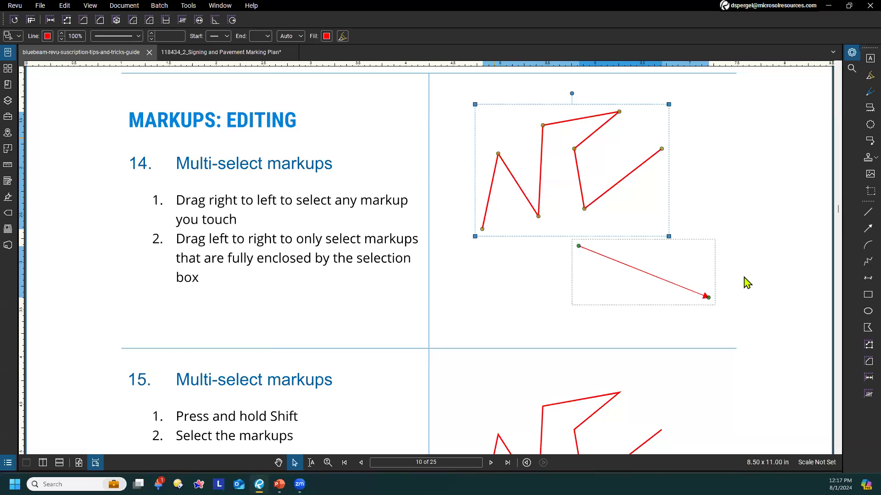
{"action": "left_click", "coordinate": [520, 286]}
{"action": "left_click_drag", "start_coordinate": [628, 316], "coordinate": [566, 251]}
{"action": "left_click", "coordinate": [612, 294]}
{"action": "left_click_drag", "start_coordinate": [631, 291], "coordinate": [500, 183]}
{"action": "left_click", "coordinate": [485, 288]}
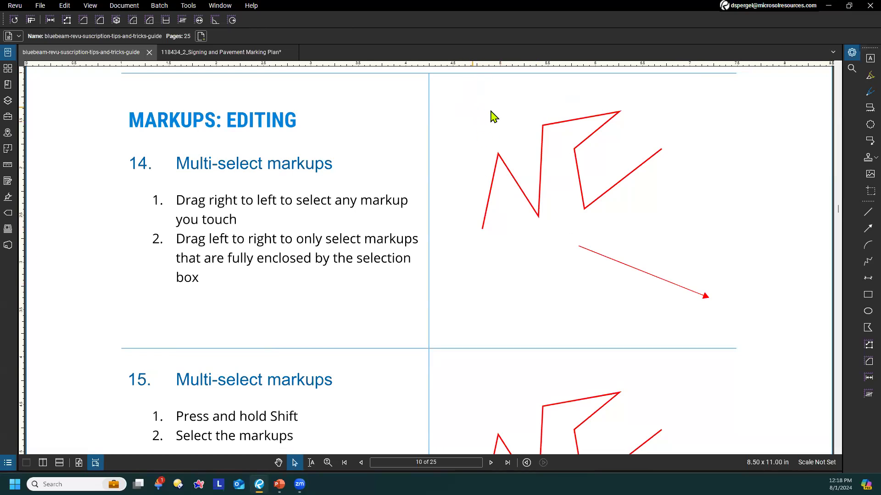
Select only the fully enclosed polyline with left-to-right selection boxes, repeat the right-to-left selection of both markups, and clear the selection
{"action": "left_click_drag", "start_coordinate": [447, 95], "coordinate": [667, 295]}
{"action": "left_click_drag", "start_coordinate": [447, 85], "coordinate": [683, 301]}
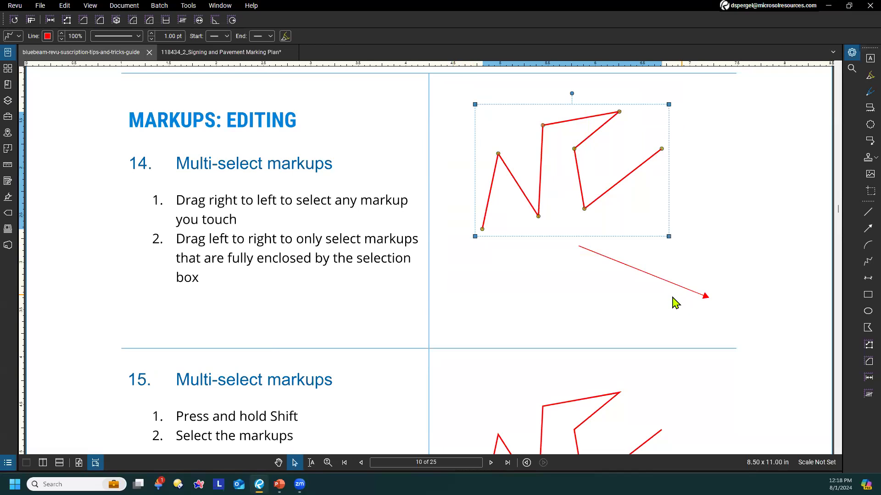
{"action": "left_click", "coordinate": [603, 301]}
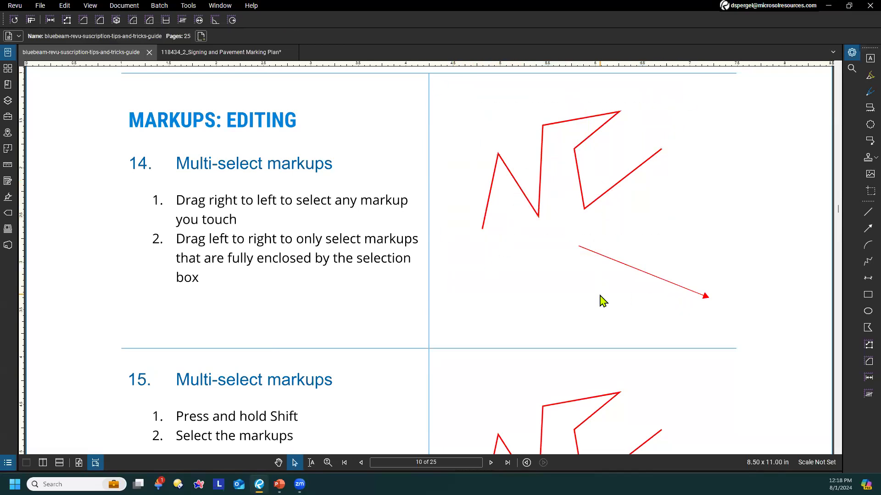
{"action": "left_click_drag", "start_coordinate": [452, 97], "coordinate": [674, 290]}
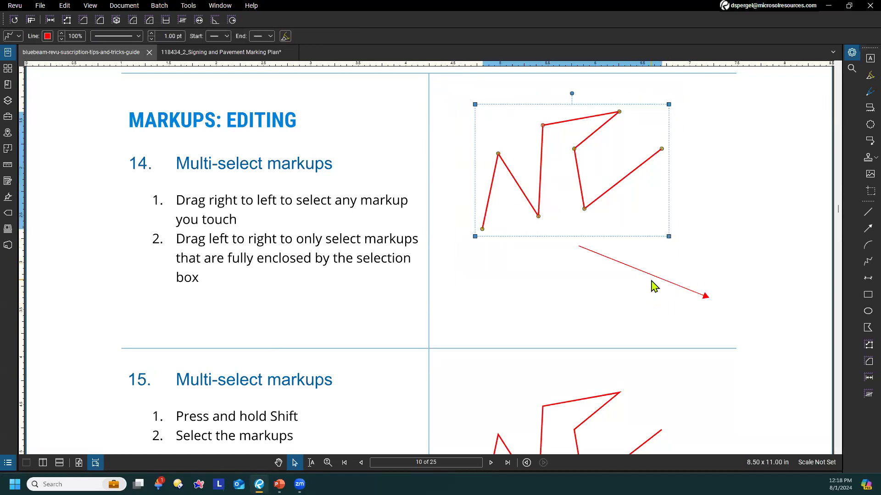
{"action": "left_click", "coordinate": [536, 291]}
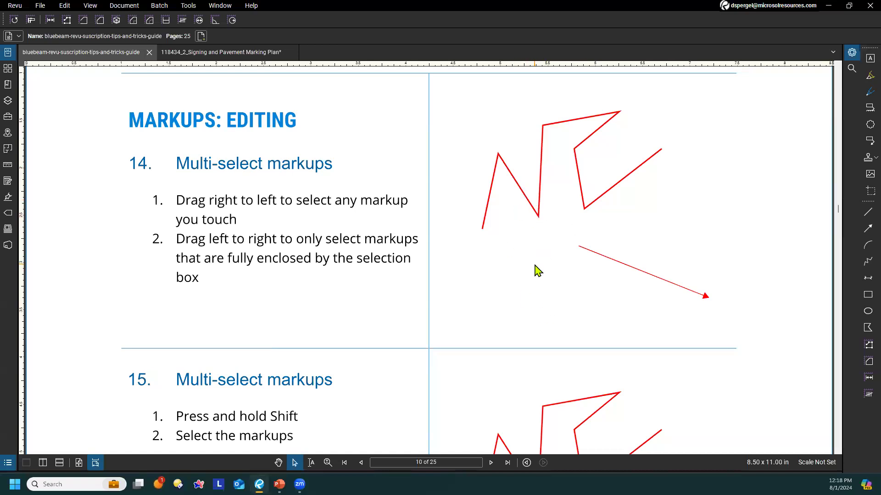
{"action": "left_click_drag", "start_coordinate": [627, 309], "coordinate": [498, 197]}
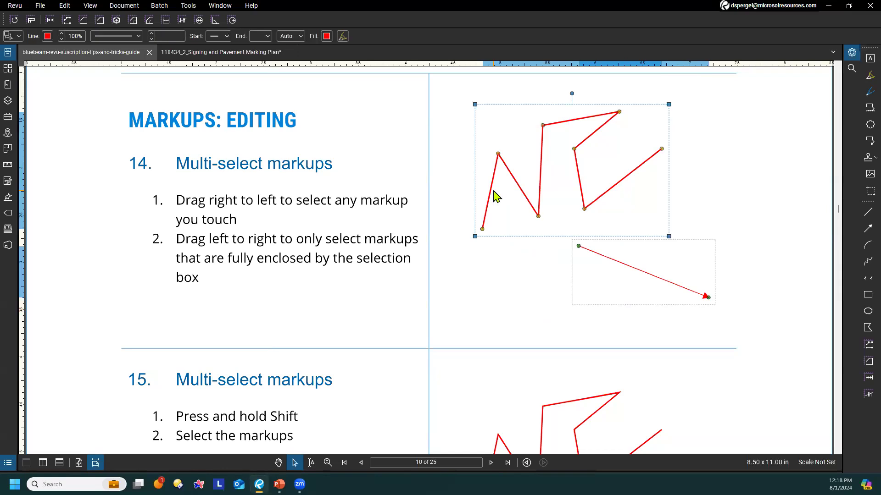
{"action": "left_click", "coordinate": [490, 271]}
At tip 15, add the polyline and arrow individually to one selection, remove them individually, reselect both, and clear the selection
{"action": "scroll", "coordinate": [490, 272], "scroll_direction": "down", "scroll_amount": 4}
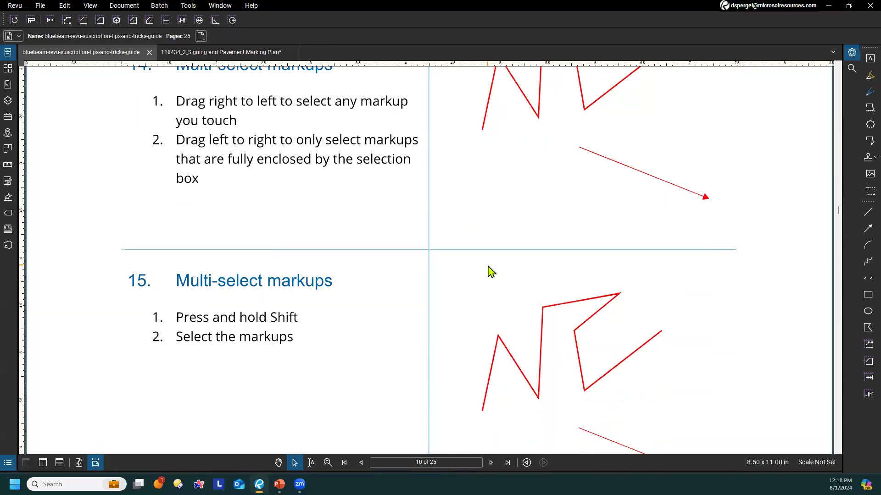
{"action": "scroll", "coordinate": [490, 269], "scroll_direction": "down", "scroll_amount": 1}
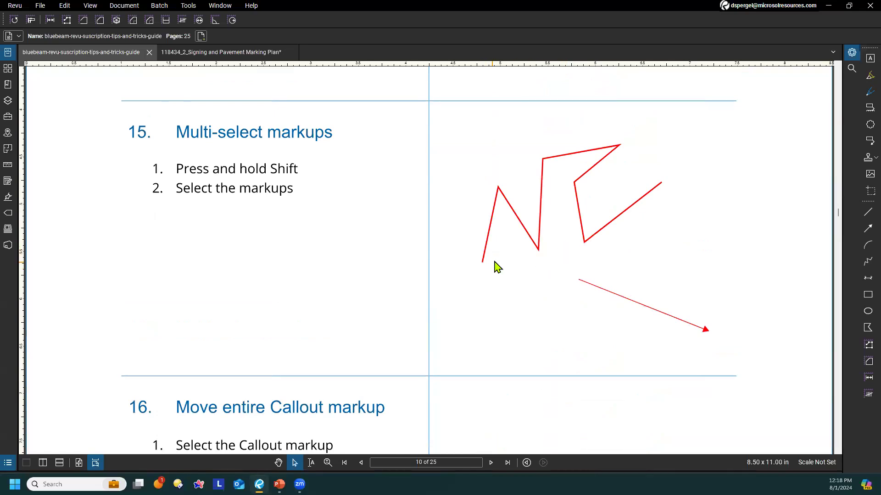
{"action": "left_click", "coordinate": [530, 234]}
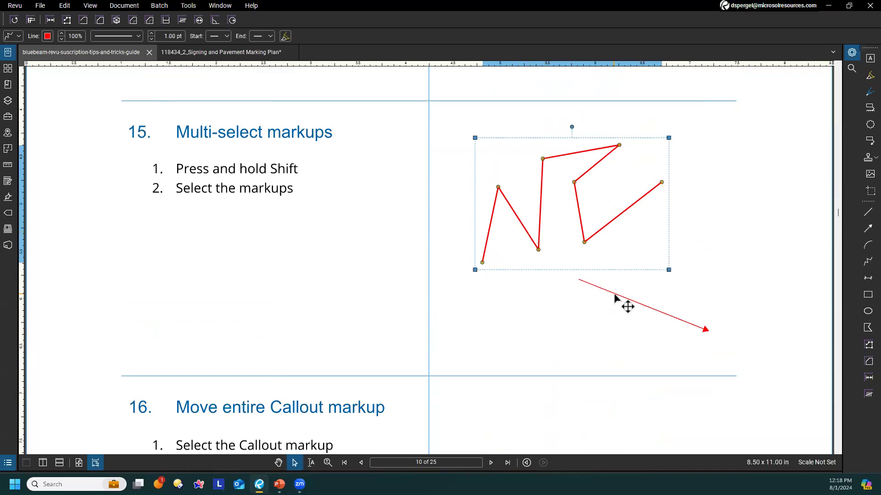
{"action": "left_click", "coordinate": [640, 307], "text": "shift"}
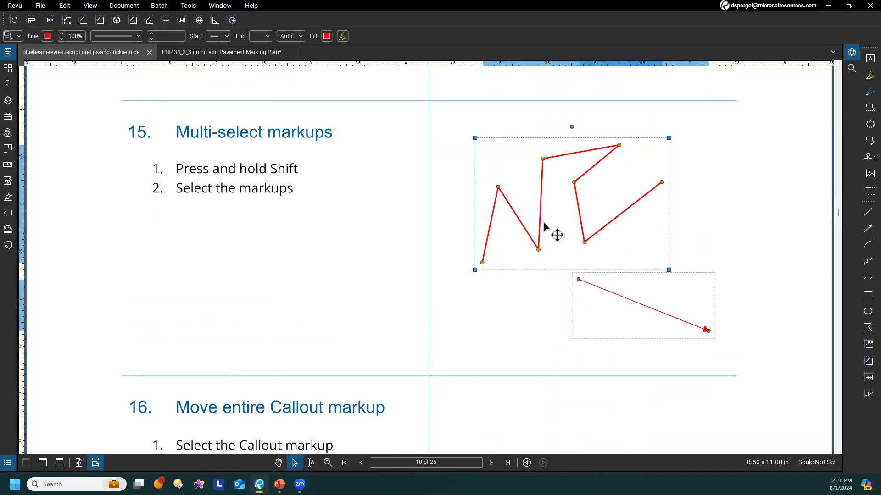
{"action": "left_click", "coordinate": [548, 238], "text": "shift"}
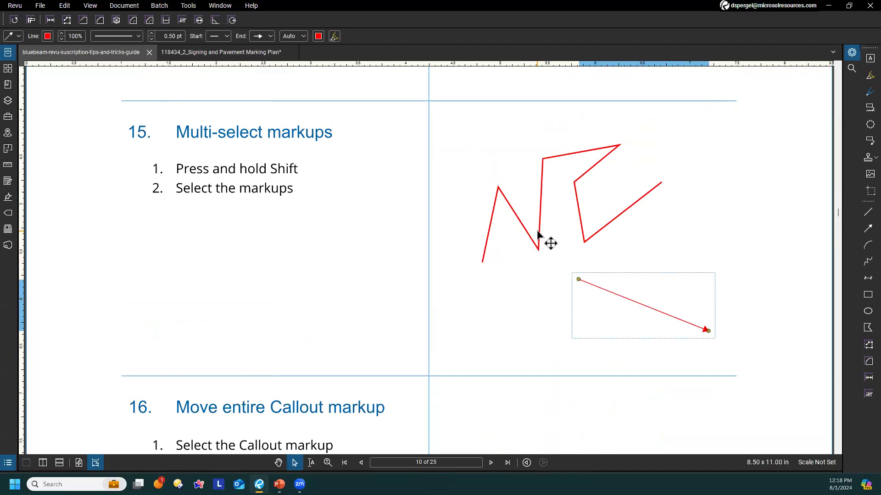
{"action": "left_click", "coordinate": [549, 240], "text": "shift"}
{"action": "left_click", "coordinate": [549, 241], "text": "shift"}
{"action": "left_click", "coordinate": [625, 301], "text": "shift"}
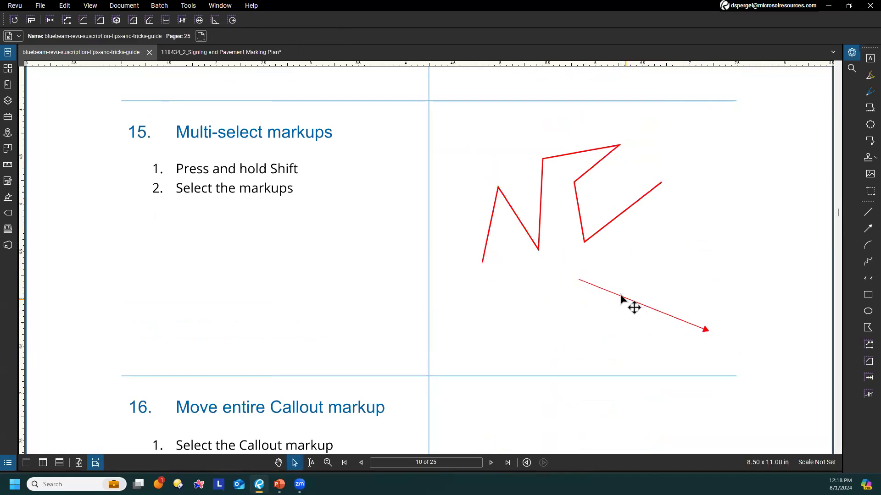
{"action": "left_click", "coordinate": [537, 238], "text": "shift"}
{"action": "left_click", "coordinate": [621, 296], "text": "shift"}
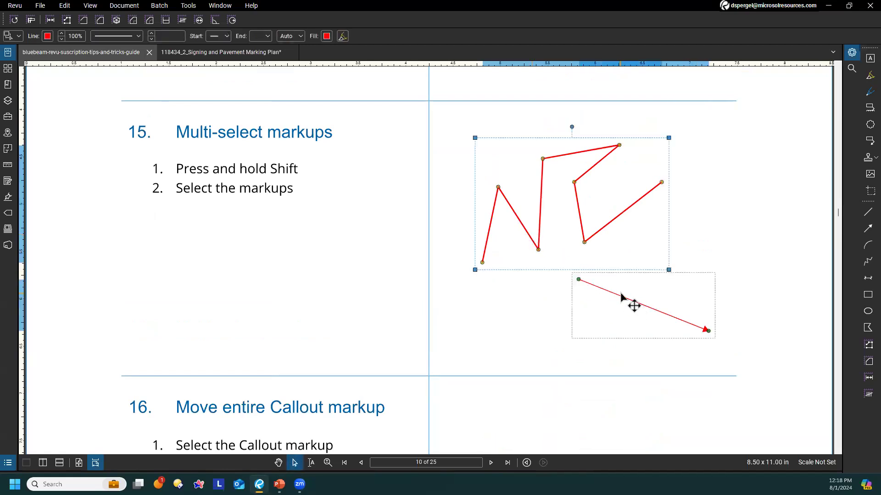
{"action": "left_click", "coordinate": [498, 303]}
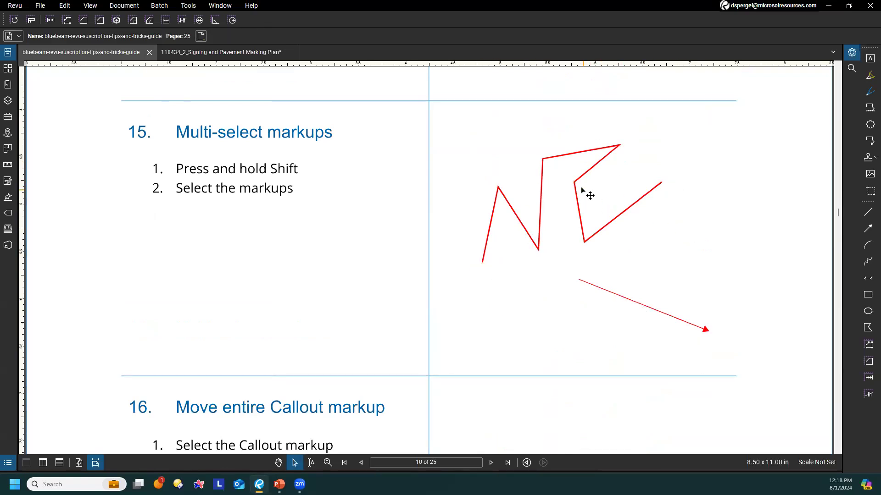
At tip 16, move only the text box of the "Move this callout markup" callout to the upper part of its work space
{"action": "scroll", "coordinate": [519, 240], "scroll_direction": "down", "scroll_amount": 5}
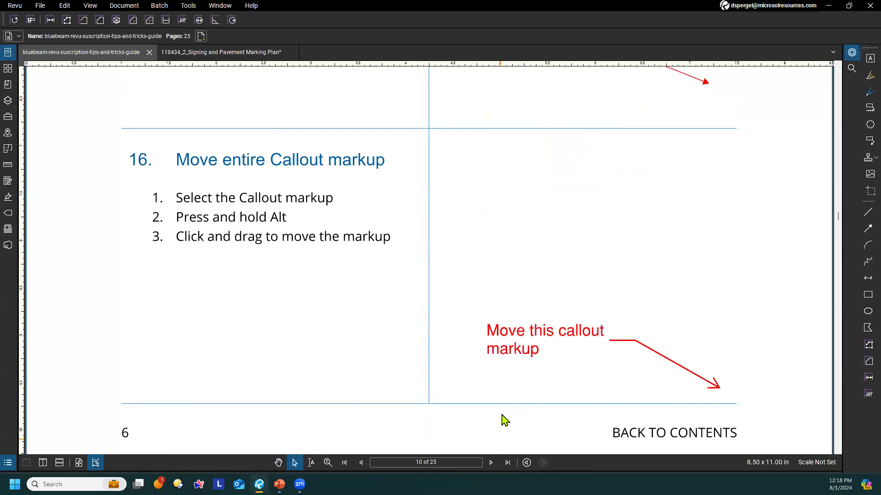
{"action": "left_click", "coordinate": [526, 340]}
{"action": "left_click_drag", "start_coordinate": [526, 340], "coordinate": [535, 192]}
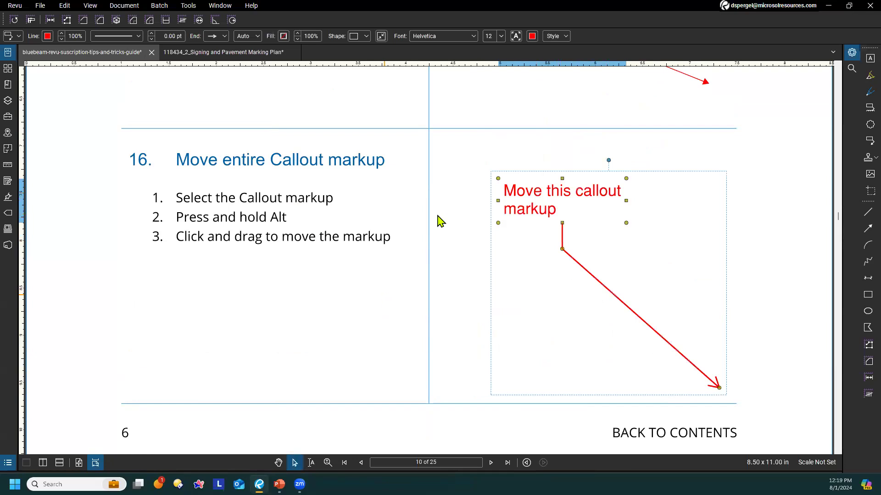
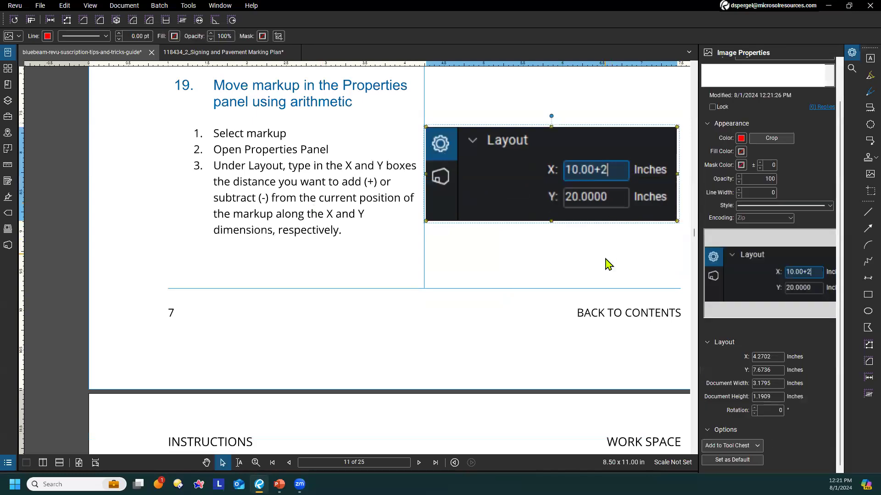
At tip 20, quick-copy the "Copy this markup" text box twice below the original and once above it, and clear the selection
{"action": "left_click", "coordinate": [493, 290]}
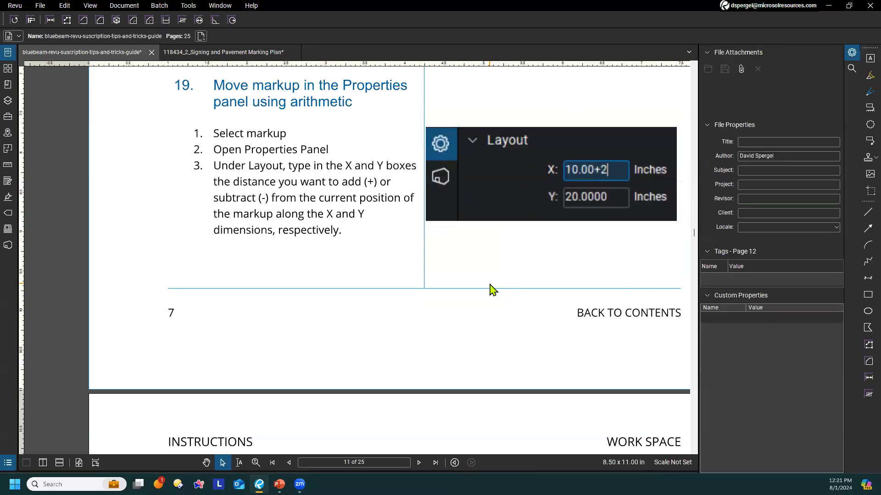
{"action": "scroll", "coordinate": [487, 271], "scroll_direction": "down", "scroll_amount": 3}
{"action": "scroll", "coordinate": [490, 220], "scroll_direction": "down", "scroll_amount": 3}
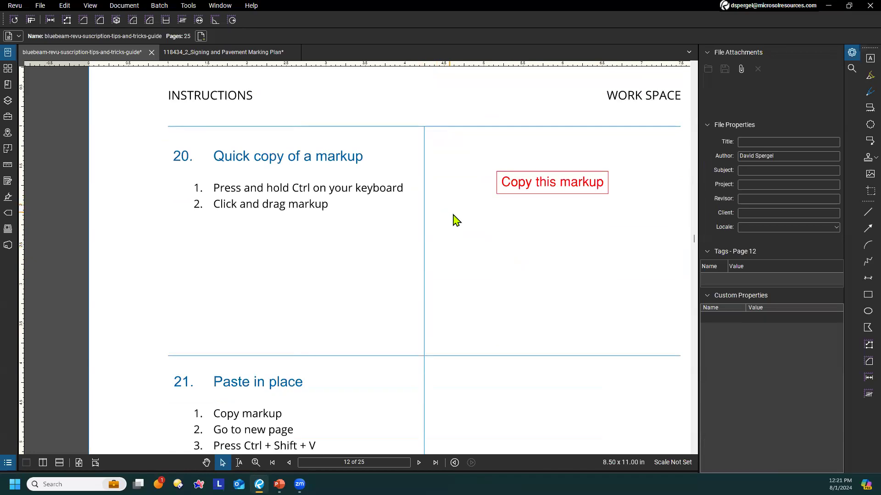
{"action": "left_click_drag", "start_coordinate": [527, 188], "coordinate": [565, 304]}
{"action": "left_click", "coordinate": [475, 212]}
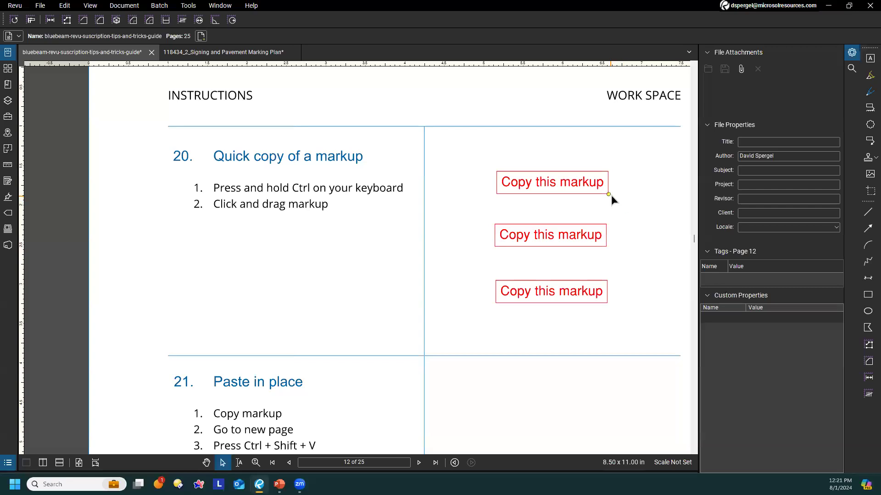
{"action": "left_click_drag", "start_coordinate": [553, 188], "coordinate": [539, 146]}
{"action": "left_click", "coordinate": [627, 166]}
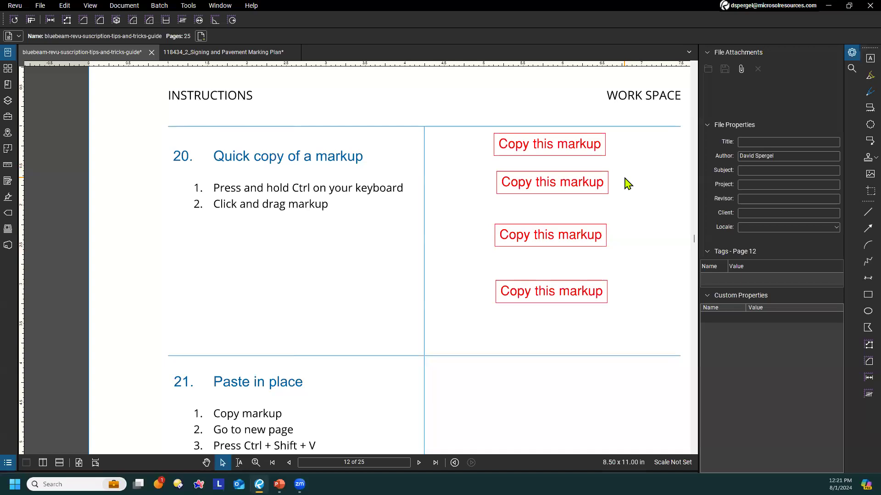
Place a copy of the lowest "Copy this markup" text box in tip 21's work space and clear the selection
{"action": "scroll", "coordinate": [627, 184], "scroll_direction": "down", "scroll_amount": 3}
{"action": "scroll", "coordinate": [627, 184], "scroll_direction": "down", "scroll_amount": 2}
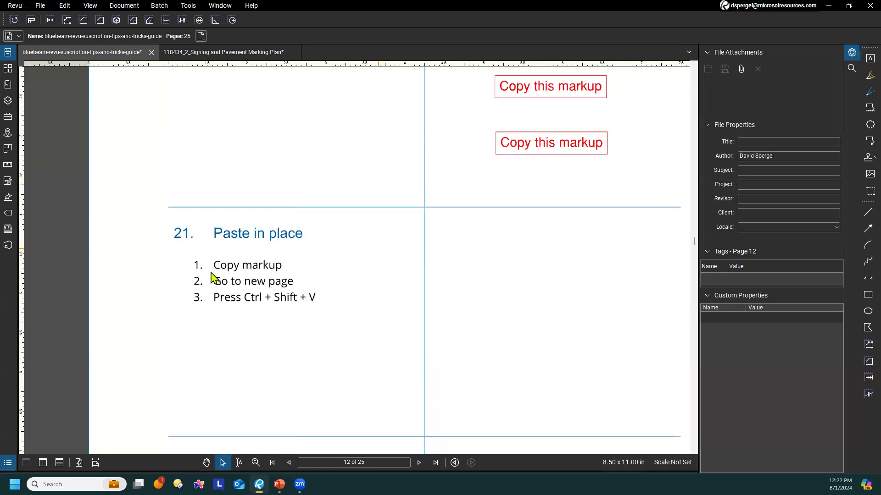
{"action": "scroll", "coordinate": [377, 289], "scroll_direction": "down", "scroll_amount": 2}
{"action": "scroll", "coordinate": [377, 289], "scroll_direction": "up", "scroll_amount": 2}
{"action": "left_click_drag", "start_coordinate": [553, 288], "coordinate": [507, 268]}
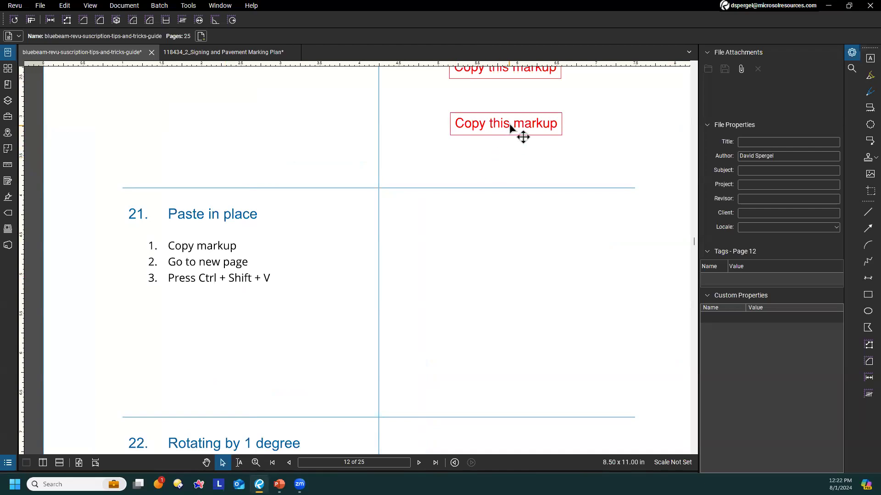
{"action": "left_click_drag", "start_coordinate": [510, 127], "coordinate": [504, 286]}
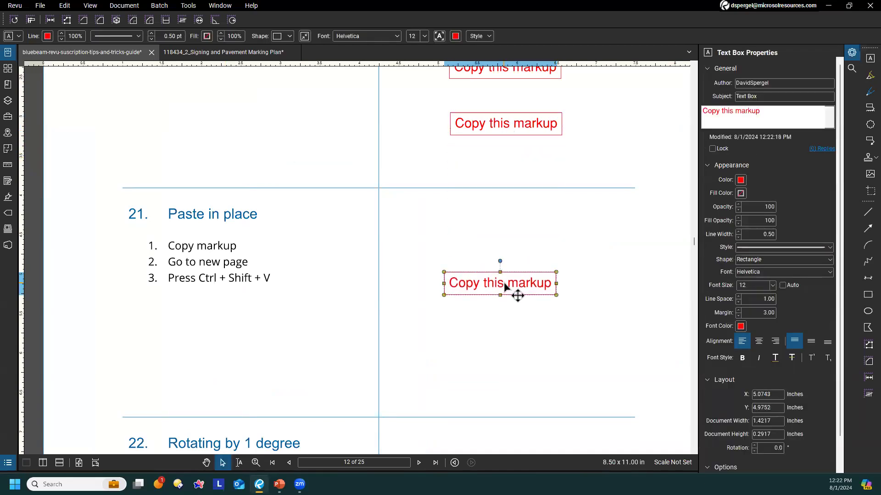
{"action": "left_click", "coordinate": [607, 267]}
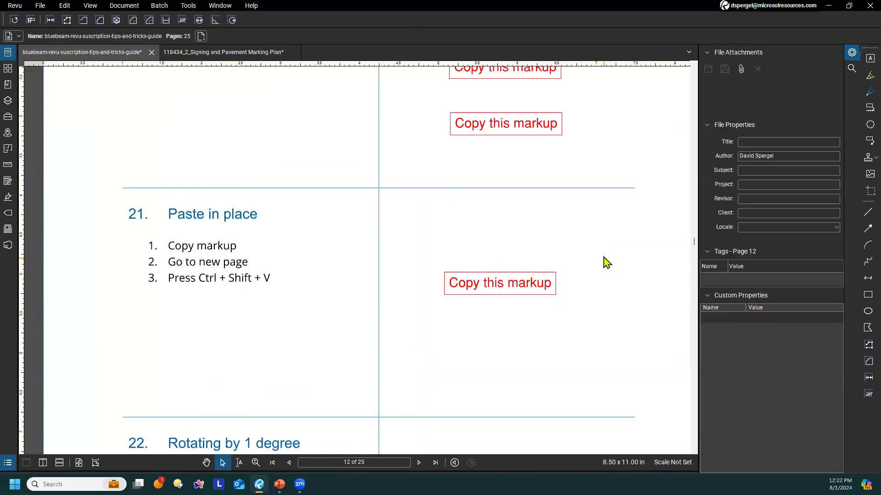
At tip 22, rotate the thumbs-down markup to 60 degrees, rotate it in finer increments to 336.6 degrees, and clear the selection
{"action": "scroll", "coordinate": [606, 263], "scroll_direction": "down", "scroll_amount": 2}
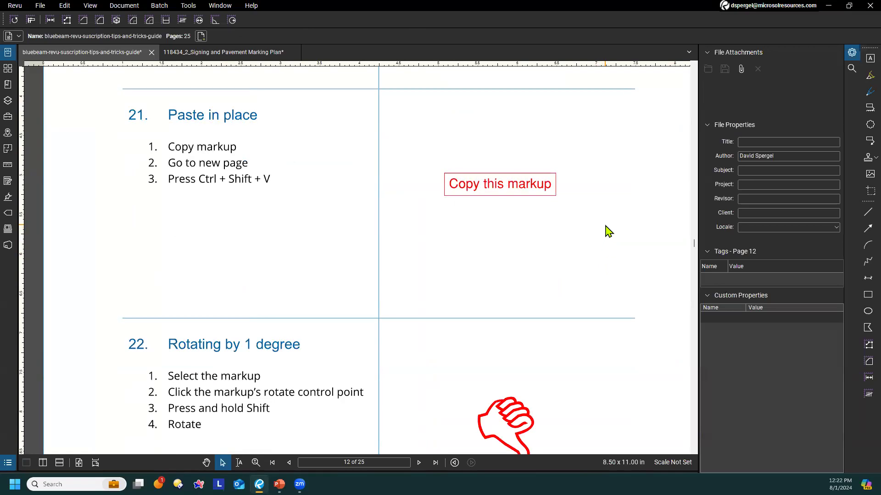
{"action": "scroll", "coordinate": [608, 231], "scroll_direction": "down", "scroll_amount": 3}
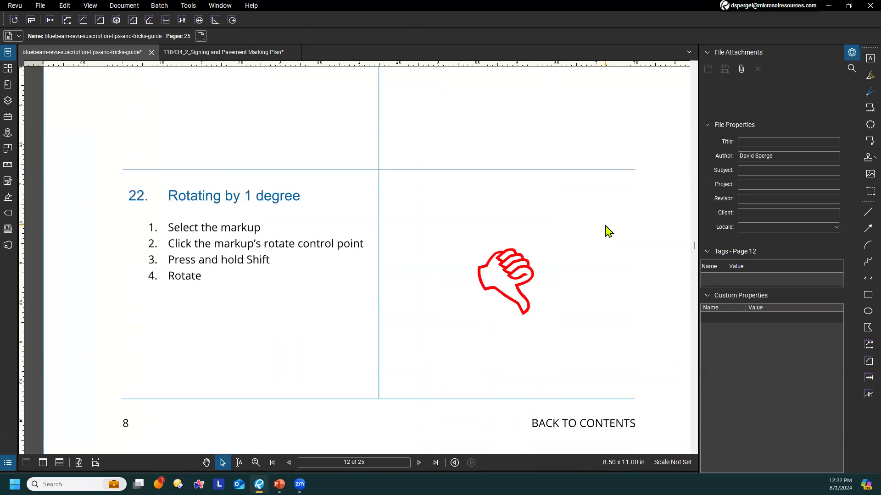
{"action": "left_click", "coordinate": [515, 289]}
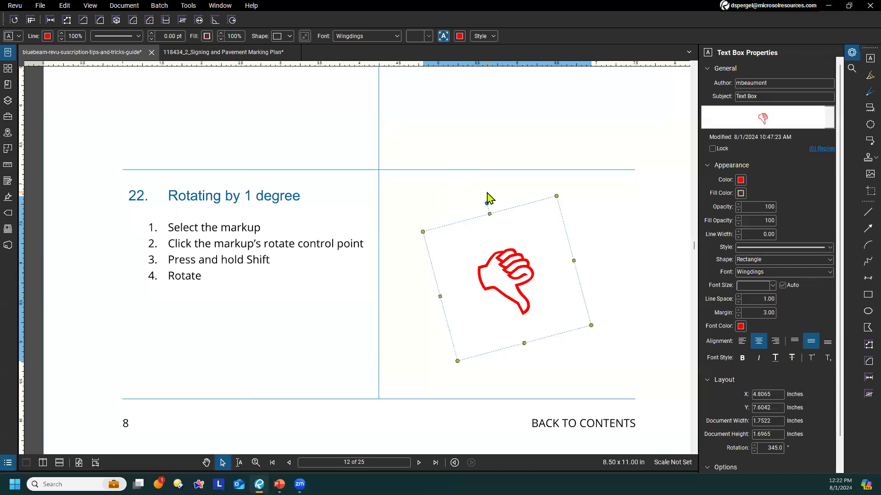
{"action": "left_click_drag", "start_coordinate": [487, 202], "coordinate": [566, 252]}
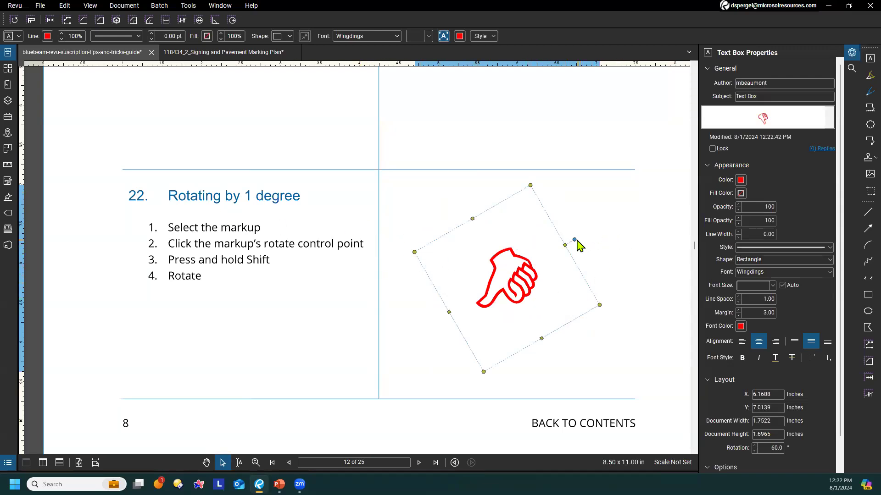
{"action": "left_click_drag", "start_coordinate": [575, 239], "coordinate": [486, 225]}
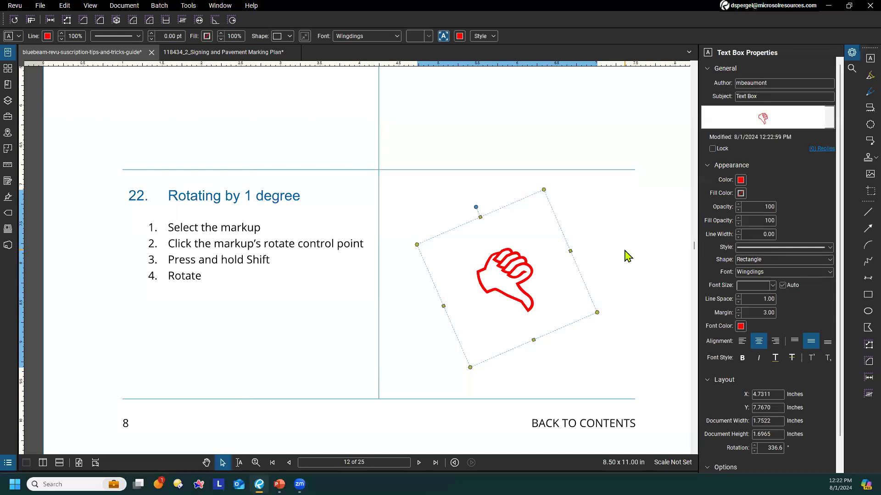
{"action": "left_click", "coordinate": [622, 241]}
At tip 23, move the circle group's two horizontal lines down individually without ungrouping, the right one lower, and clear the selection
{"action": "scroll", "coordinate": [620, 237], "scroll_direction": "down", "scroll_amount": 8}
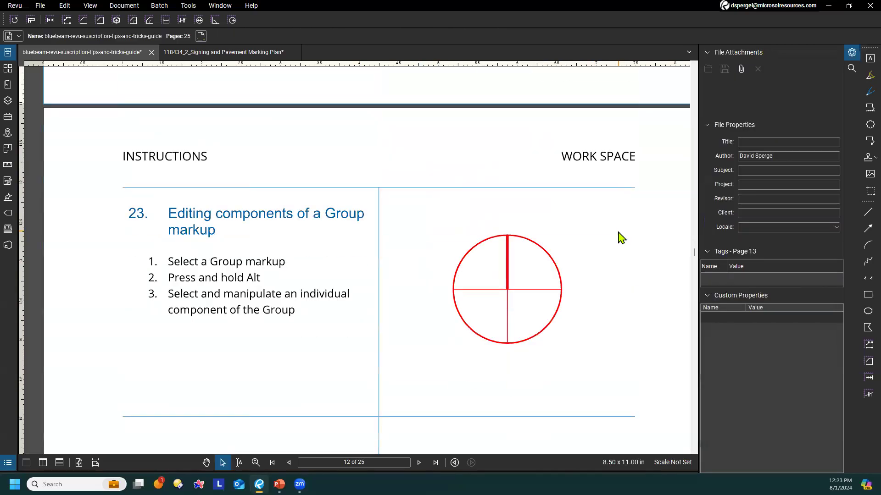
{"action": "scroll", "coordinate": [621, 239], "scroll_direction": "down", "scroll_amount": 1}
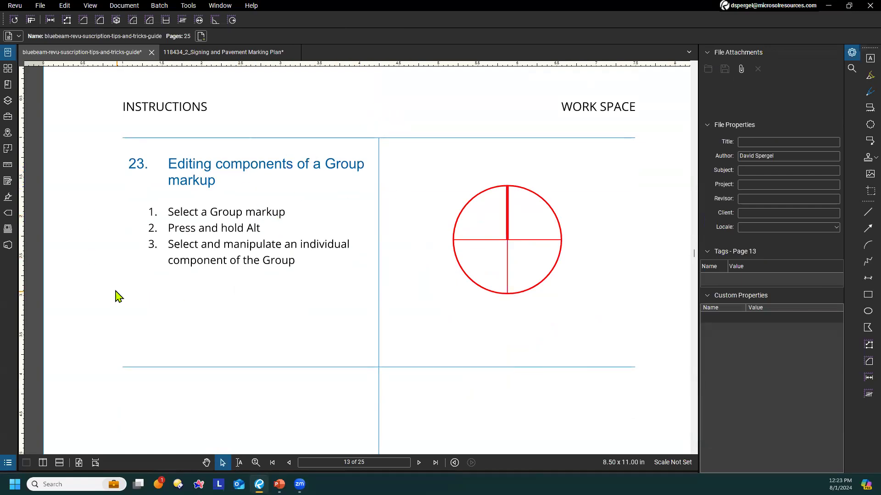
{"action": "left_click", "coordinate": [543, 285]}
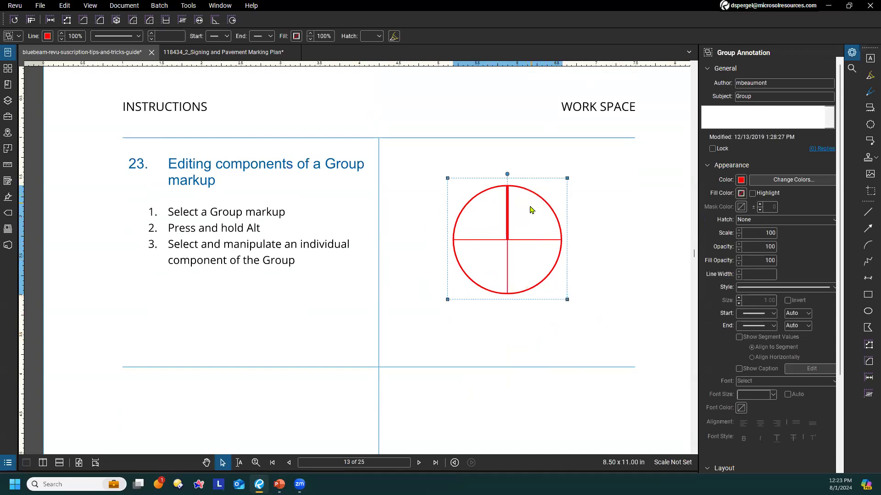
{"action": "key", "text": "alt"}
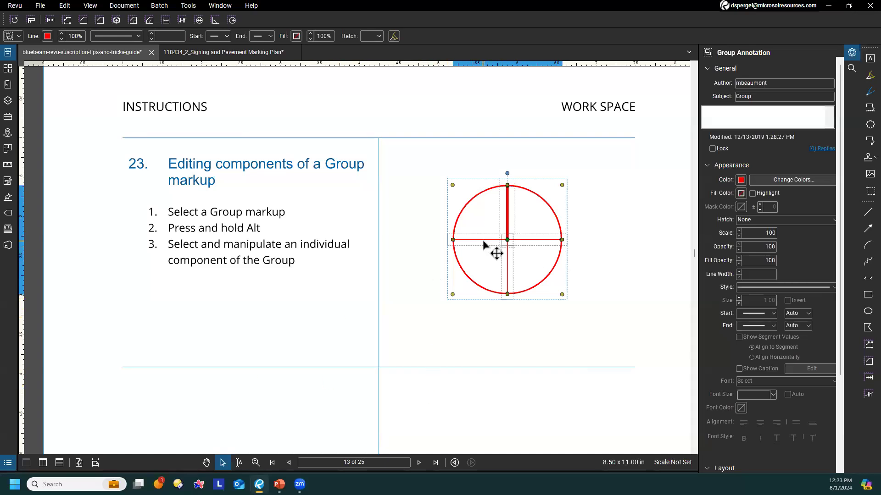
{"action": "left_click_drag", "start_coordinate": [484, 243], "coordinate": [534, 274]}
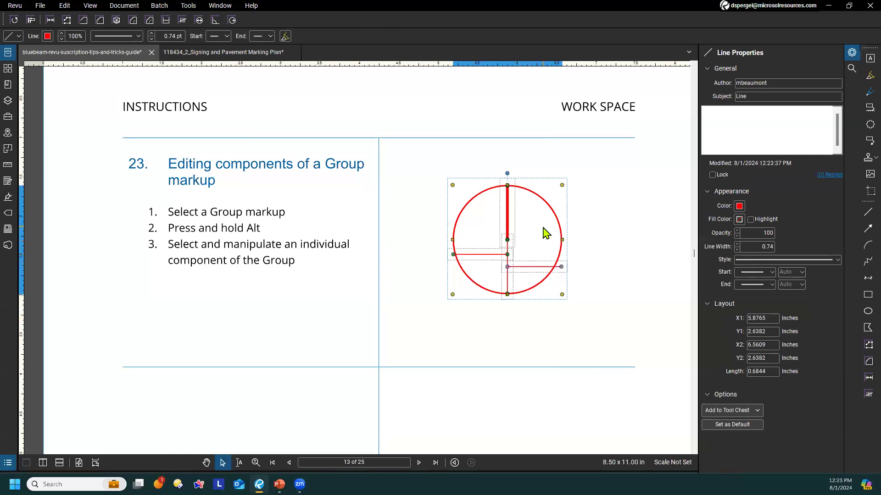
{"action": "left_click", "coordinate": [608, 238]}
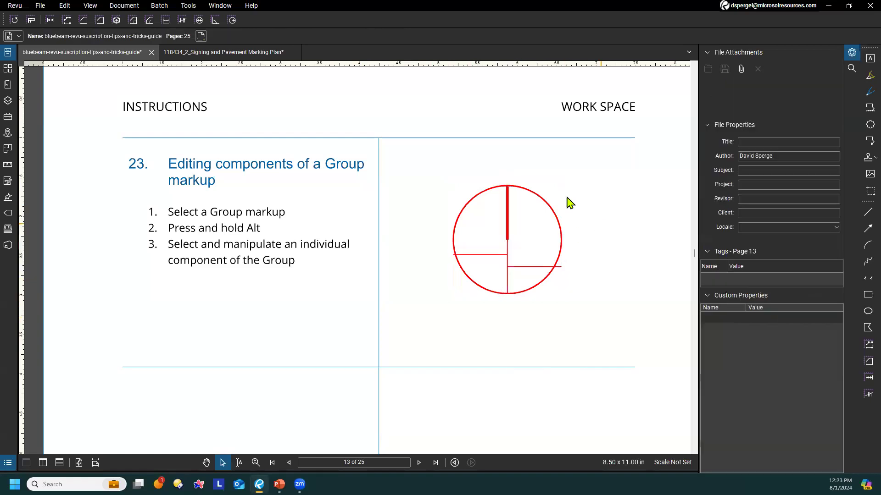
Check that the edited circle is still one group by selecting it twice, clearing the selection each time
{"action": "left_click", "coordinate": [559, 222]}
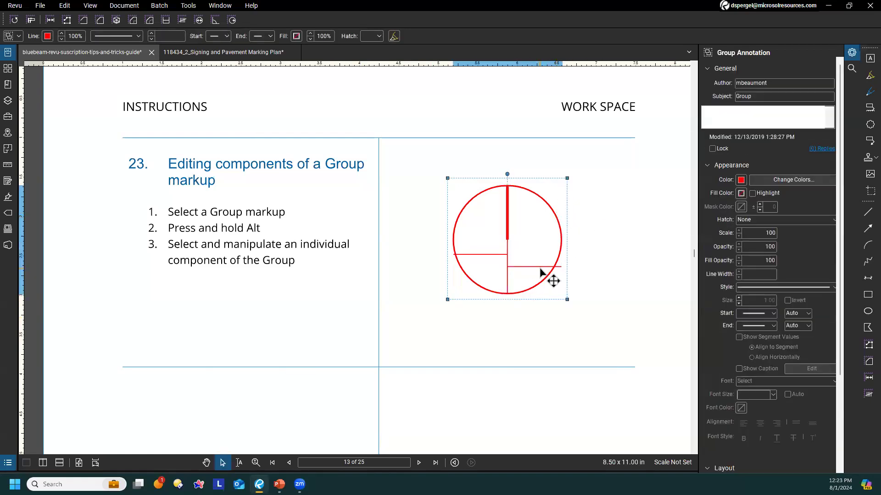
{"action": "left_click", "coordinate": [590, 250]}
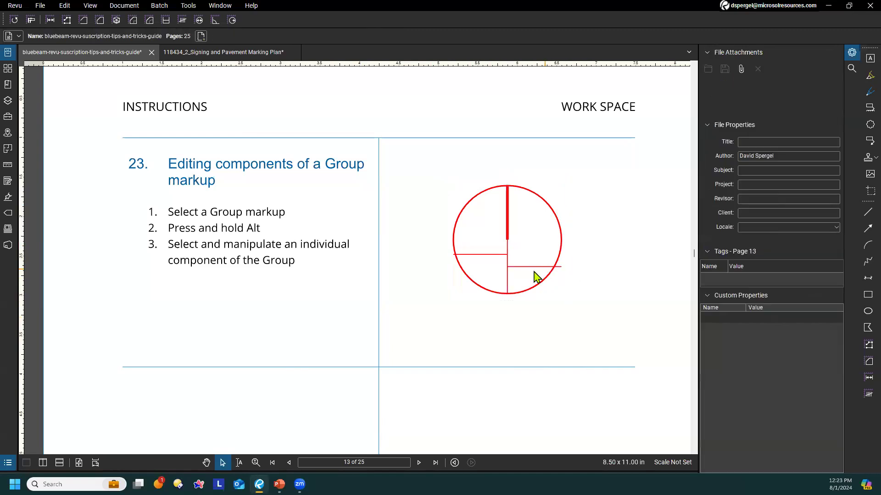
{"action": "left_click", "coordinate": [534, 254]}
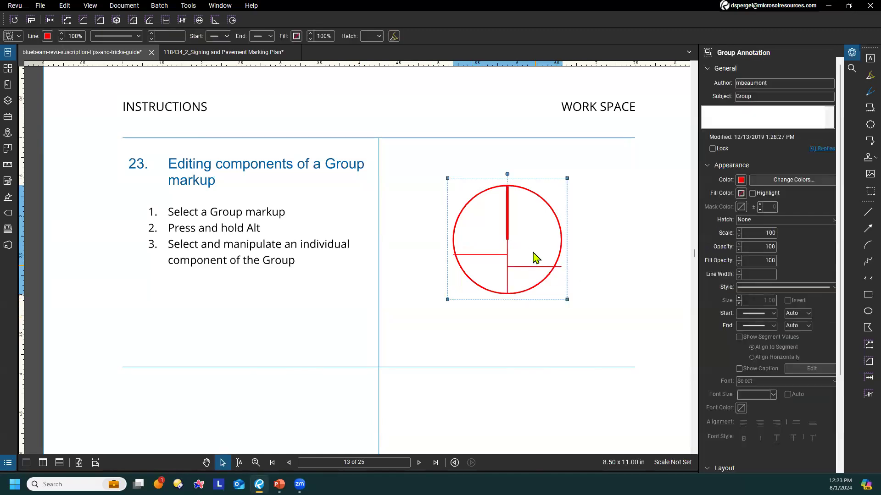
{"action": "left_click", "coordinate": [589, 214]}
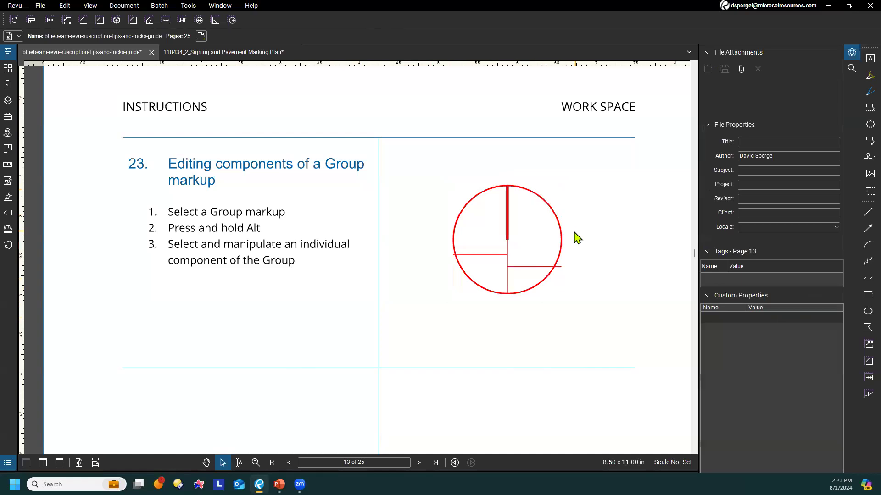
Paste the copied "Copy this markup" text box in place on page 13, beside "Paste in place continued...", and clear the selection
{"action": "scroll", "coordinate": [505, 250], "scroll_direction": "down", "scroll_amount": 3}
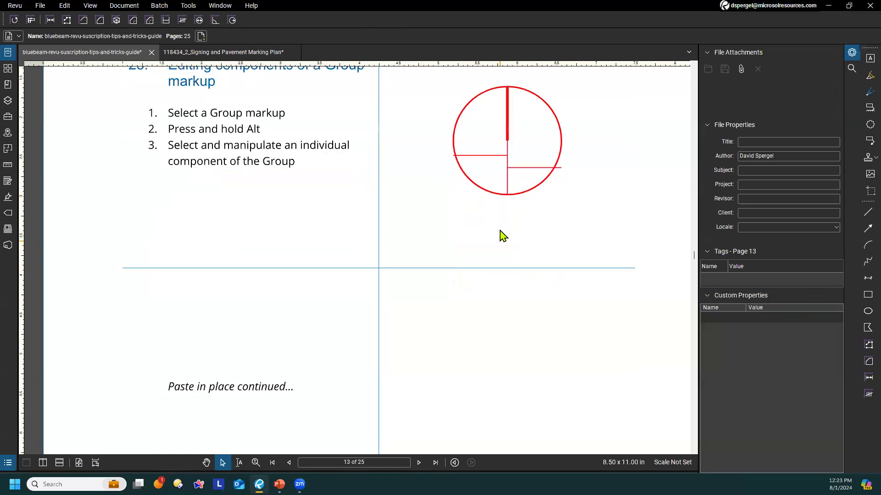
{"action": "scroll", "coordinate": [492, 301], "scroll_direction": "down", "scroll_amount": 4}
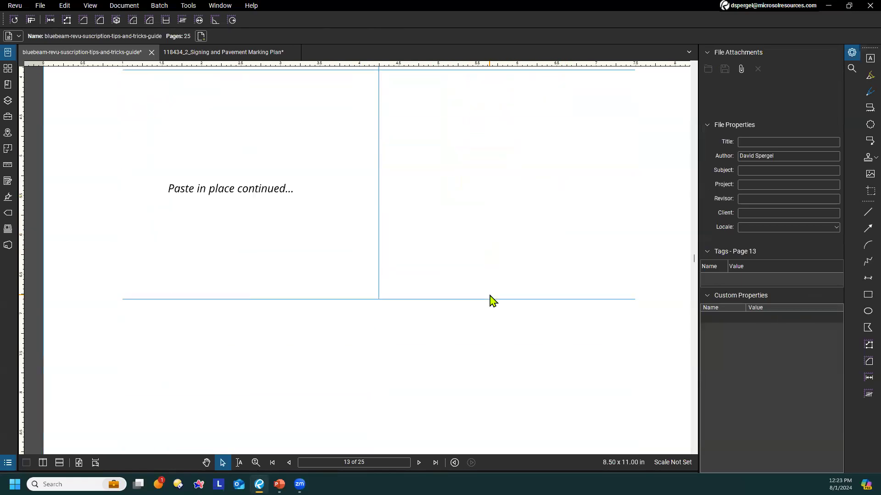
{"action": "scroll", "coordinate": [492, 301], "scroll_direction": "up", "scroll_amount": 1}
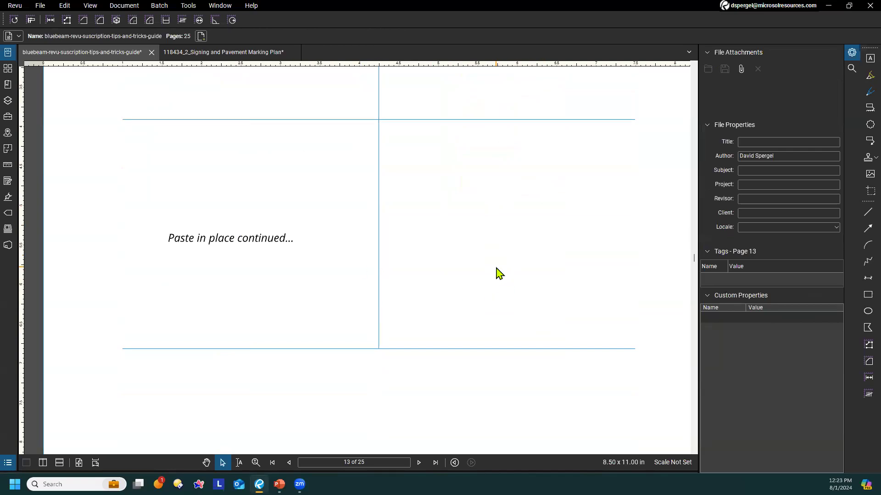
{"action": "scroll", "coordinate": [496, 274], "scroll_direction": "up", "scroll_amount": 7}
{"action": "scroll", "coordinate": [473, 271], "scroll_direction": "up", "scroll_amount": 13}
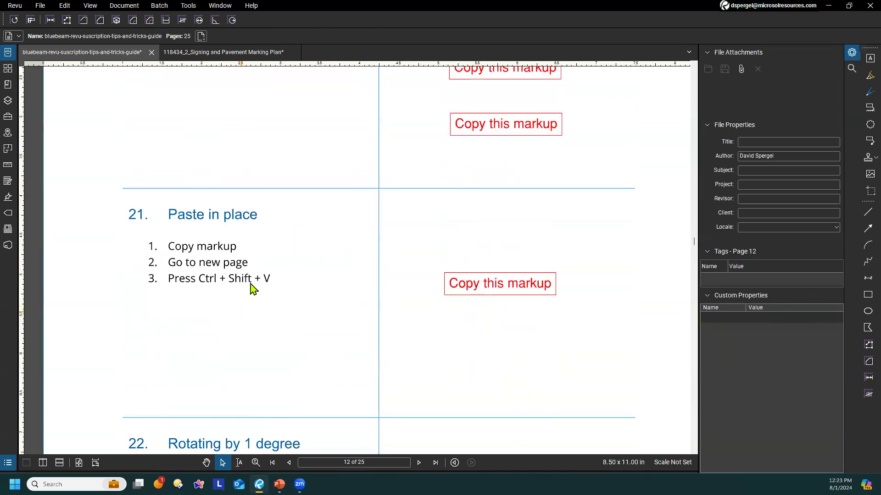
{"action": "scroll", "coordinate": [321, 303], "scroll_direction": "down", "scroll_amount": 10}
{"action": "scroll", "coordinate": [370, 315], "scroll_direction": "down", "scroll_amount": 10}
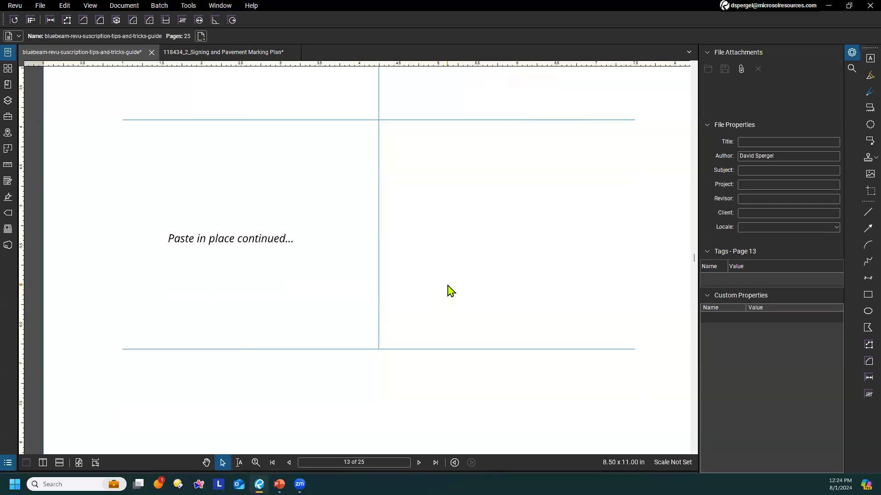
{"action": "key", "text": "ctrl+shift+v"}
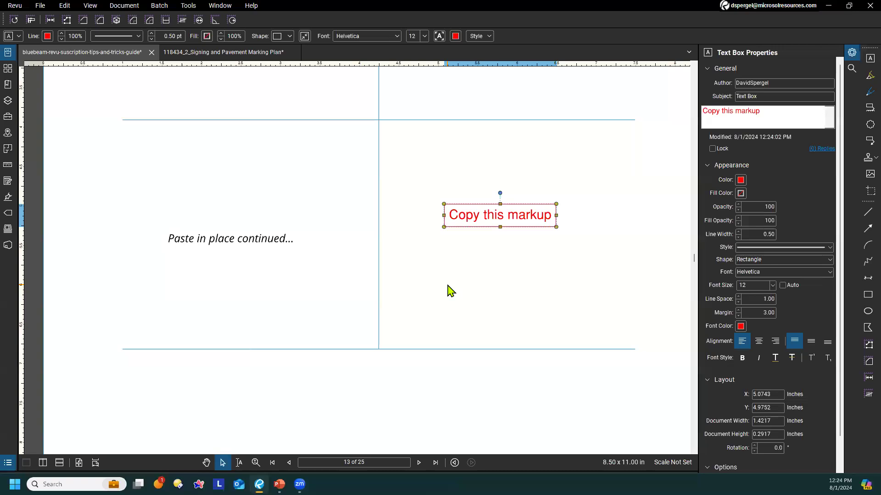
{"action": "left_click", "coordinate": [452, 291]}
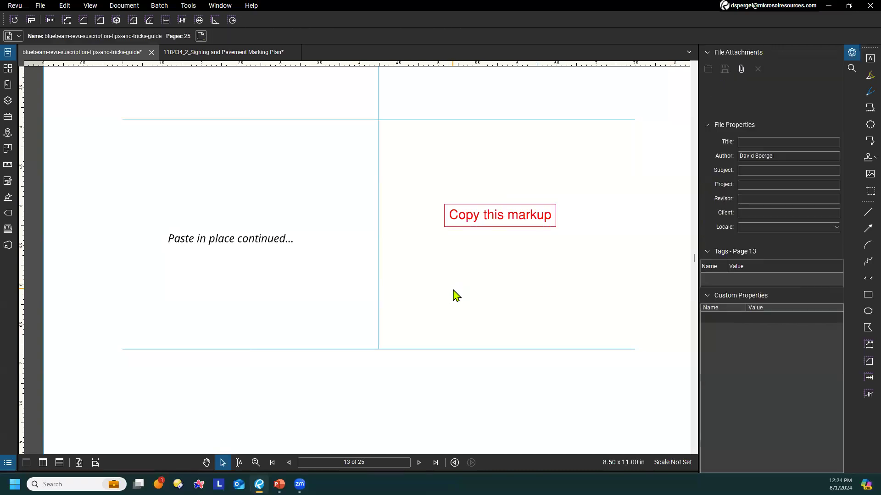
At tip 24 on page 14, draw a perfect square of about 0.56 inches with the Rectangle tool below the existing rectangle
{"action": "scroll", "coordinate": [464, 287], "scroll_direction": "down", "scroll_amount": 1}
{"action": "scroll", "coordinate": [511, 232], "scroll_direction": "up", "scroll_amount": 5}
{"action": "scroll", "coordinate": [516, 260], "scroll_direction": "up", "scroll_amount": 12}
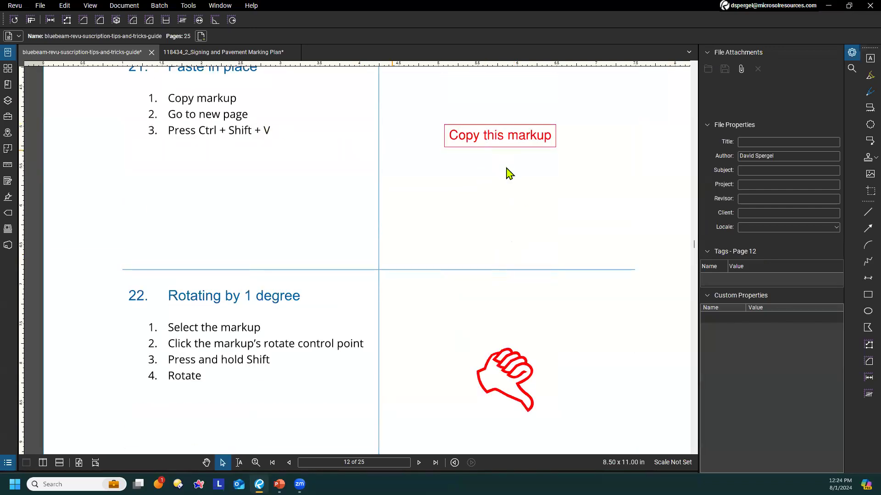
{"action": "scroll", "coordinate": [506, 156], "scroll_direction": "down", "scroll_amount": 14}
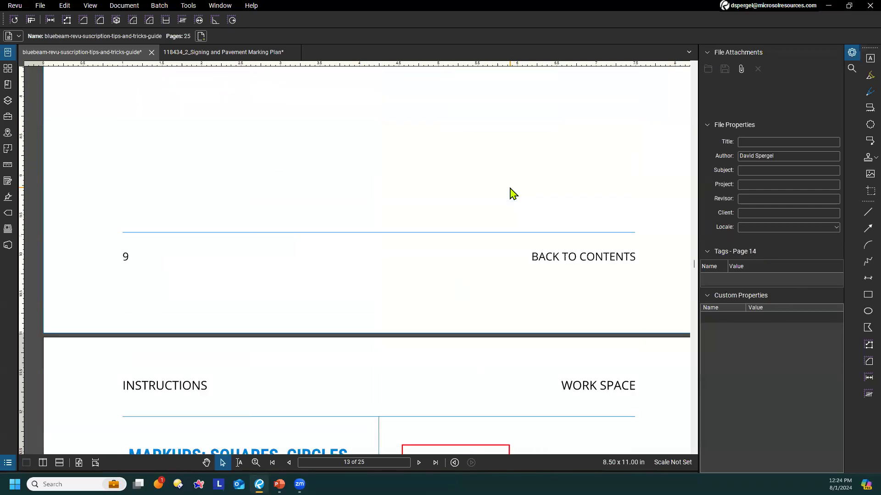
{"action": "scroll", "coordinate": [512, 193], "scroll_direction": "down", "scroll_amount": 5}
{"action": "scroll", "coordinate": [536, 234], "scroll_direction": "down", "scroll_amount": 1}
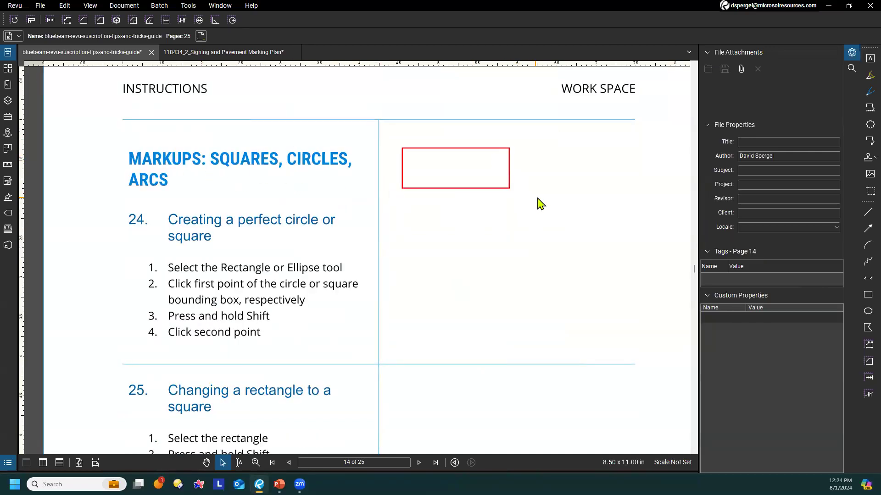
{"action": "scroll", "coordinate": [454, 169], "scroll_direction": "down", "scroll_amount": 1}
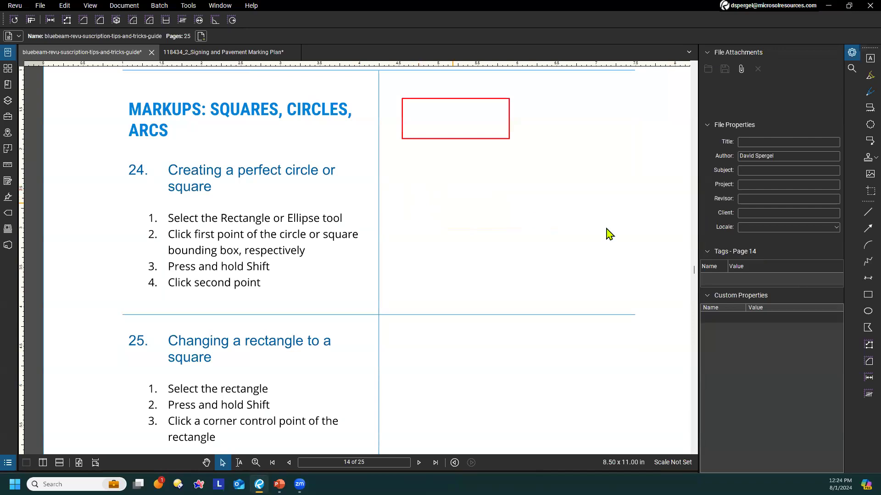
{"action": "left_click", "coordinate": [867, 295]}
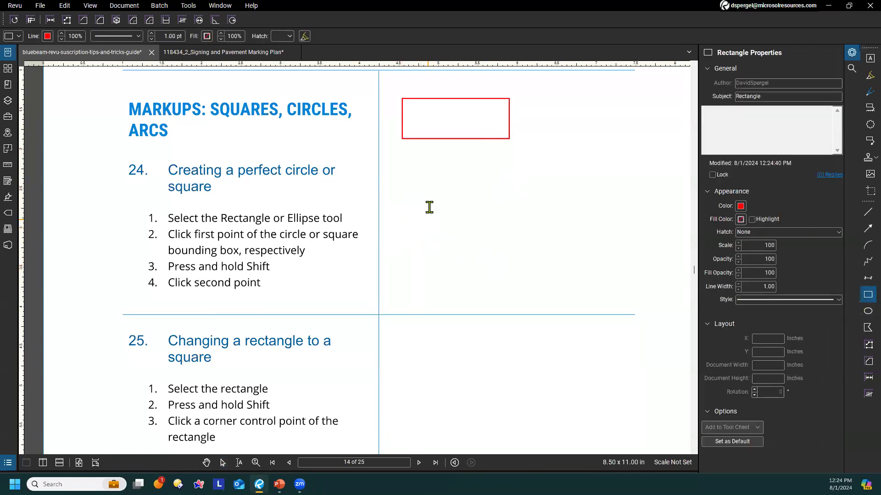
{"action": "left_click", "coordinate": [411, 174]}
{"action": "left_click", "coordinate": [463, 216], "text": "shift"}
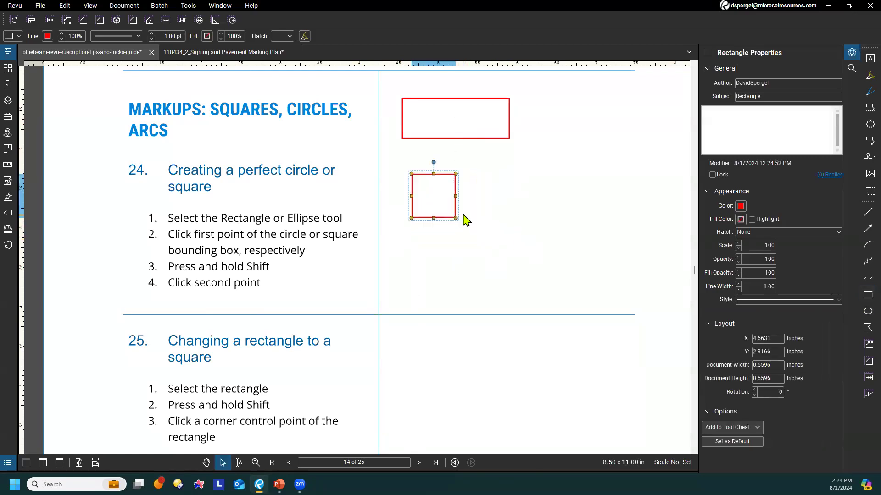
Draw a perfect circle about 1.35 inches across with the Ellipse tool beside the square, and clear the selection
{"action": "left_click", "coordinate": [868, 311]}
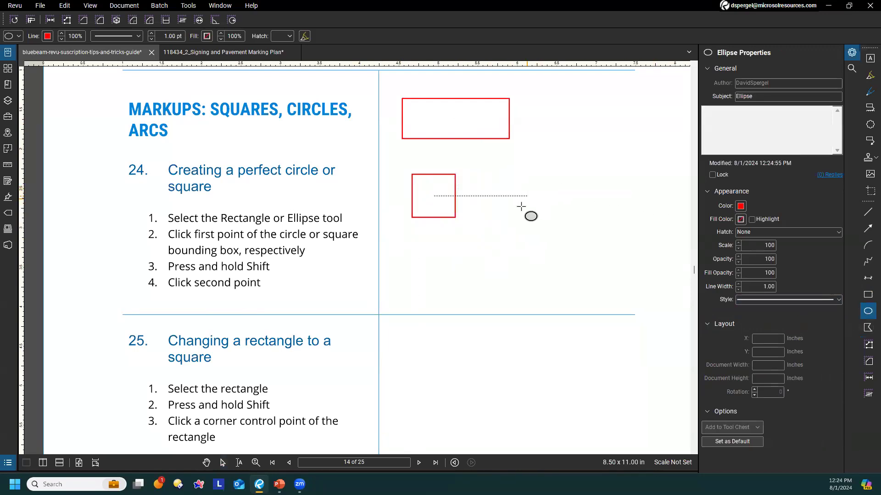
{"action": "left_click", "coordinate": [455, 255]}
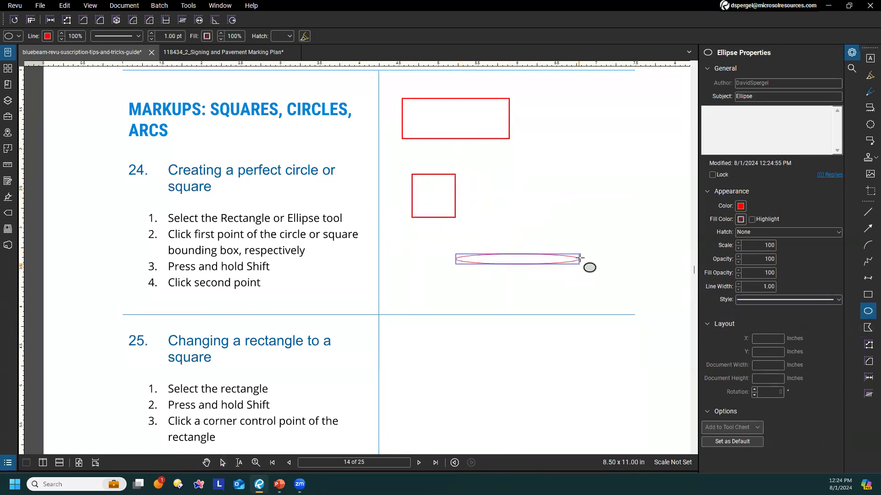
{"action": "left_click", "coordinate": [515, 294]}
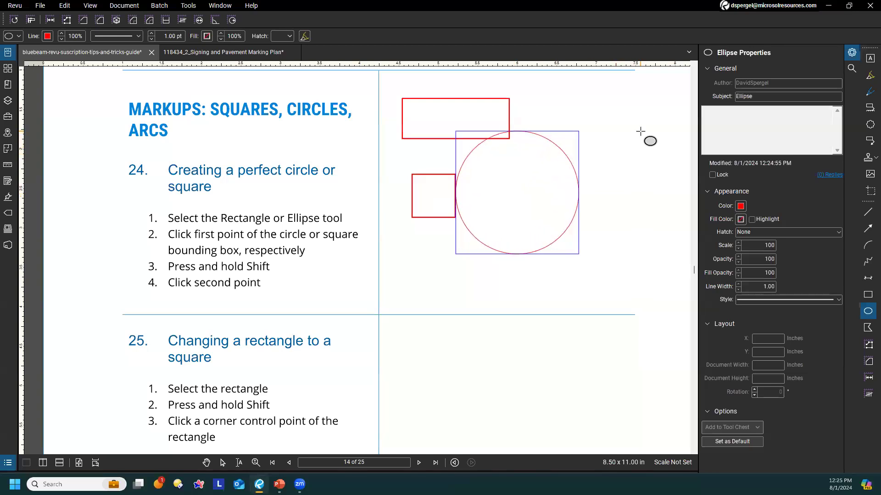
{"action": "left_click", "coordinate": [621, 147], "text": "shift"}
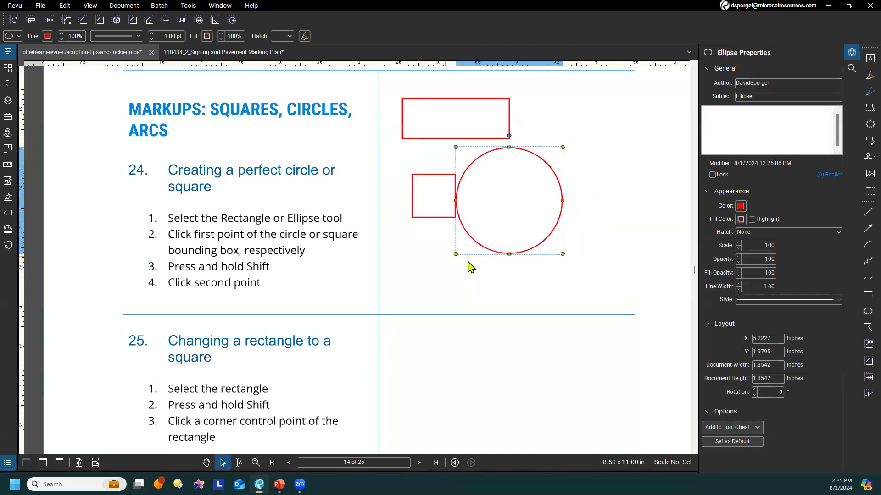
{"action": "left_click", "coordinate": [500, 292]}
Move tip 24's existing rectangle down to tip 25 and back above the square, aligning their left edges, and clear the selection
{"action": "scroll", "coordinate": [442, 273], "scroll_direction": "down", "scroll_amount": 3}
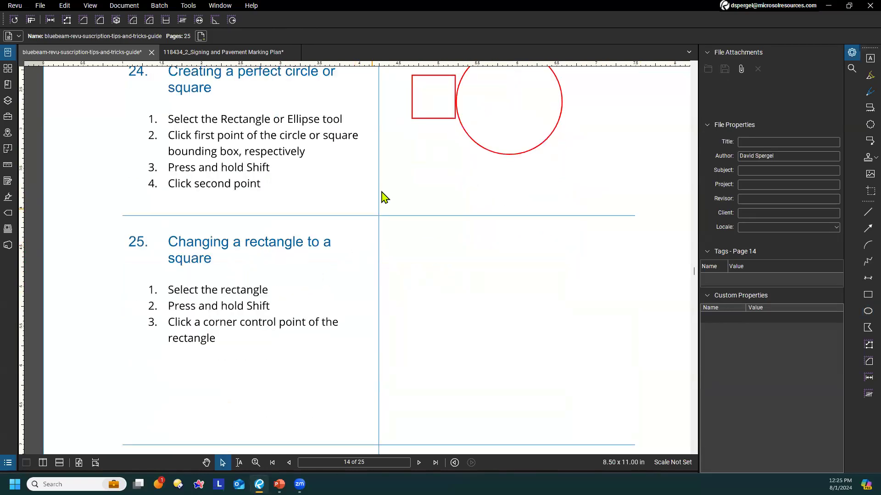
{"action": "scroll", "coordinate": [375, 291], "scroll_direction": "up", "scroll_amount": 5}
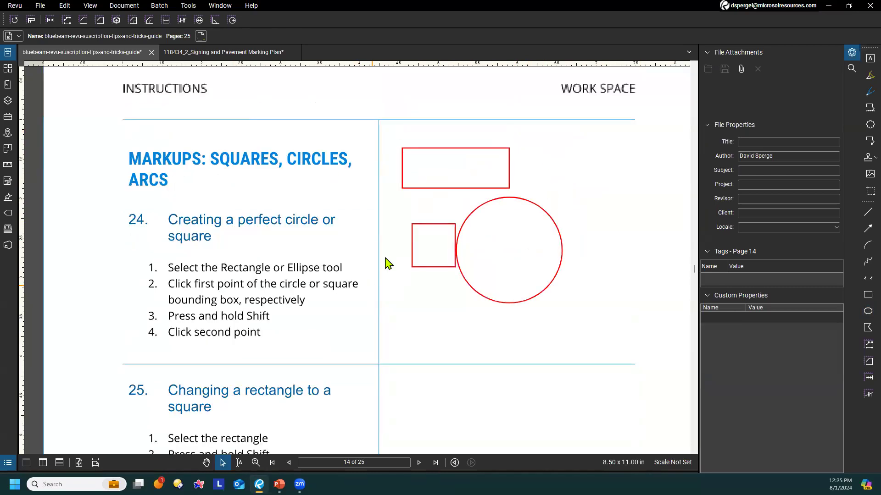
{"action": "left_click_drag", "start_coordinate": [422, 195], "coordinate": [436, 421]}
{"action": "left_click_drag", "start_coordinate": [440, 387], "coordinate": [450, 143]}
{"action": "left_click", "coordinate": [591, 166]}
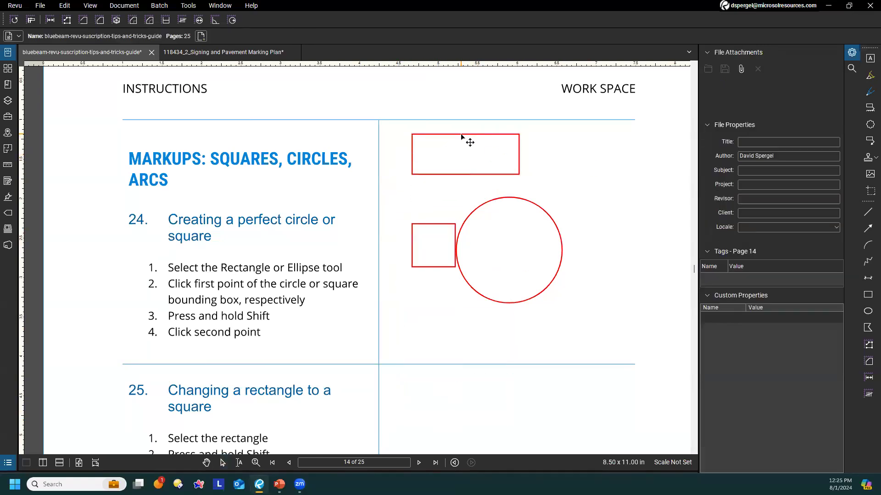
{"action": "scroll", "coordinate": [454, 187], "scroll_direction": "down", "scroll_amount": 3}
{"action": "scroll", "coordinate": [447, 152], "scroll_direction": "up", "scroll_amount": 3}
{"action": "scroll", "coordinate": [436, 393], "scroll_direction": "up", "scroll_amount": 3}
{"action": "scroll", "coordinate": [447, 202], "scroll_direction": "down", "scroll_amount": 3}
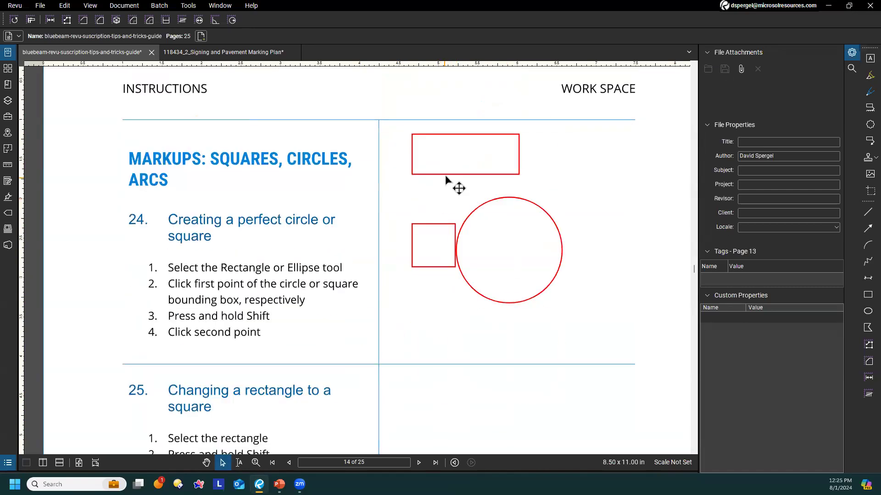
{"action": "left_click", "coordinate": [457, 177]}
{"action": "left_click", "coordinate": [447, 354]}
Draw a rectangle about 2.04 by 0.66 inches in the work space beside tip 25
{"action": "scroll", "coordinate": [447, 355], "scroll_direction": "down", "scroll_amount": 5}
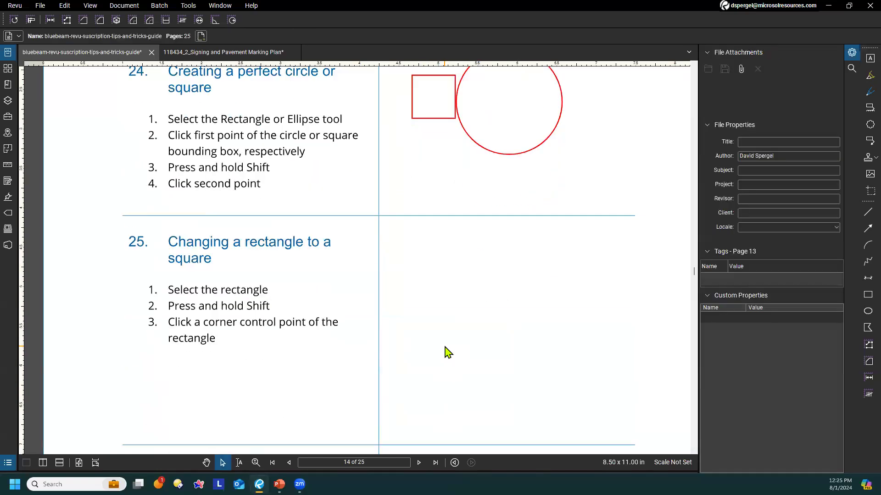
{"action": "left_click", "coordinate": [867, 295]}
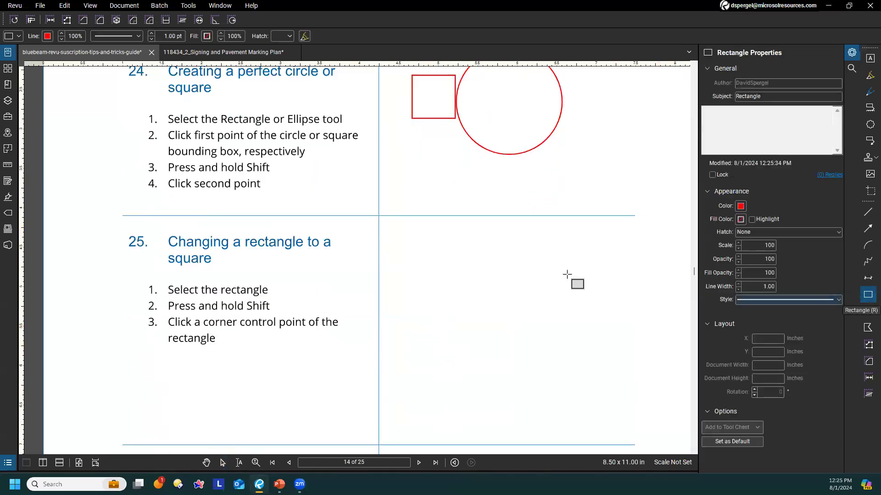
{"action": "left_click", "coordinate": [401, 245]}
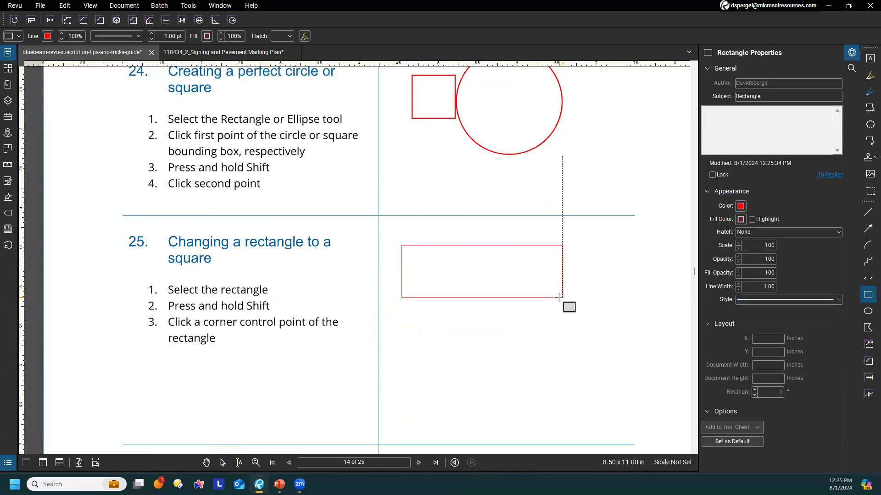
{"action": "left_click", "coordinate": [563, 297]}
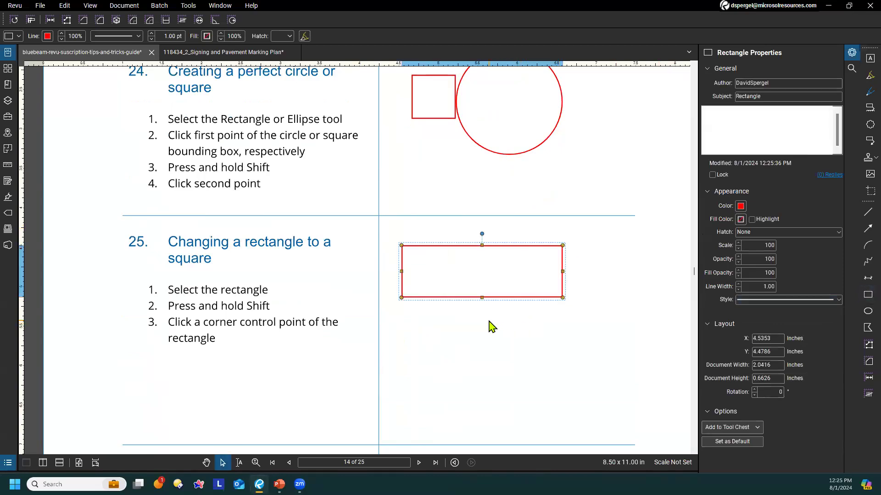
Turn the tip 25 rectangle into a perfect square from its corner, enlarge it to about 1.08 inches, and clear the selection
{"action": "left_click", "coordinate": [562, 298], "text": "shift"}
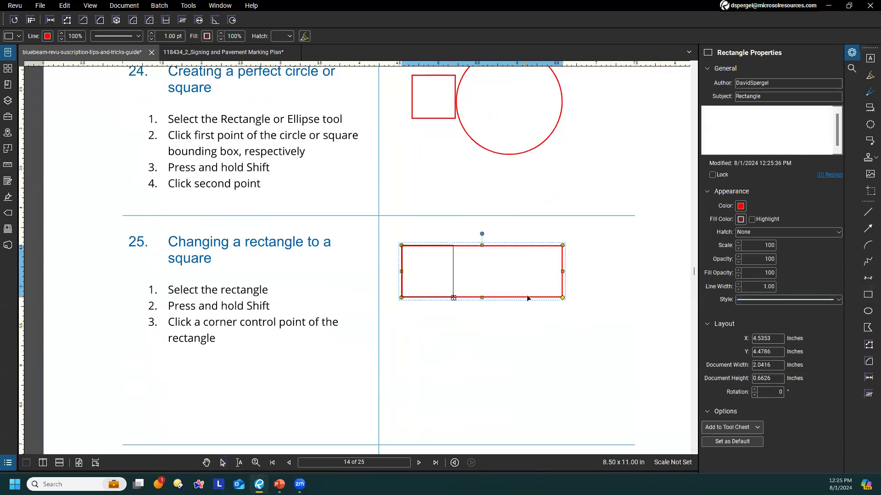
{"action": "left_click_drag", "start_coordinate": [527, 295], "coordinate": [526, 296]}
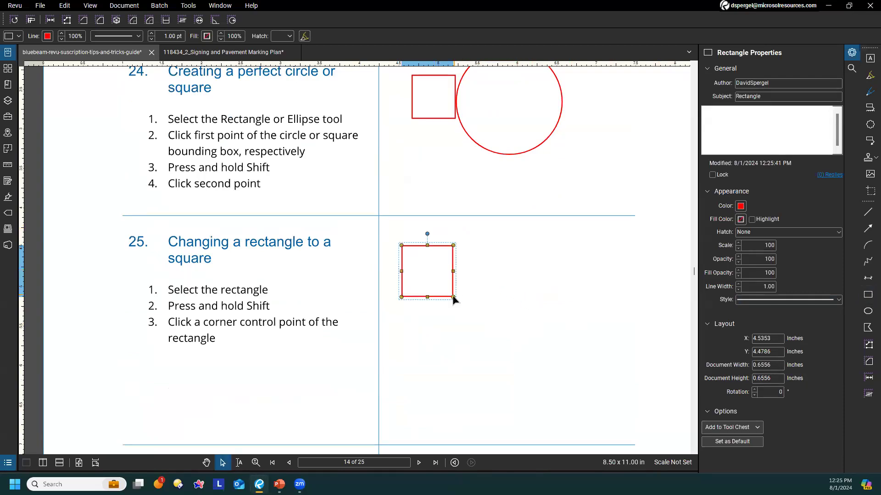
{"action": "left_click_drag", "start_coordinate": [454, 298], "coordinate": [526, 336]}
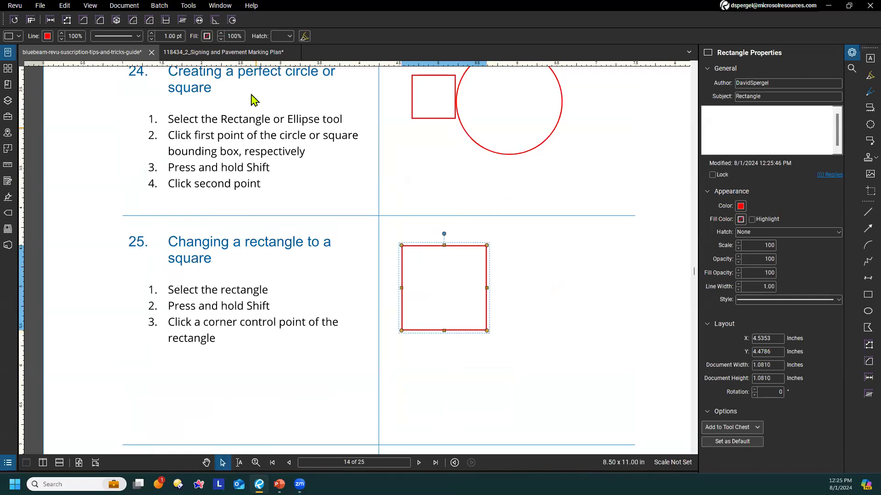
{"action": "scroll", "coordinate": [248, 103], "scroll_direction": "up", "scroll_amount": 3}
{"action": "scroll", "coordinate": [351, 182], "scroll_direction": "down", "scroll_amount": 2}
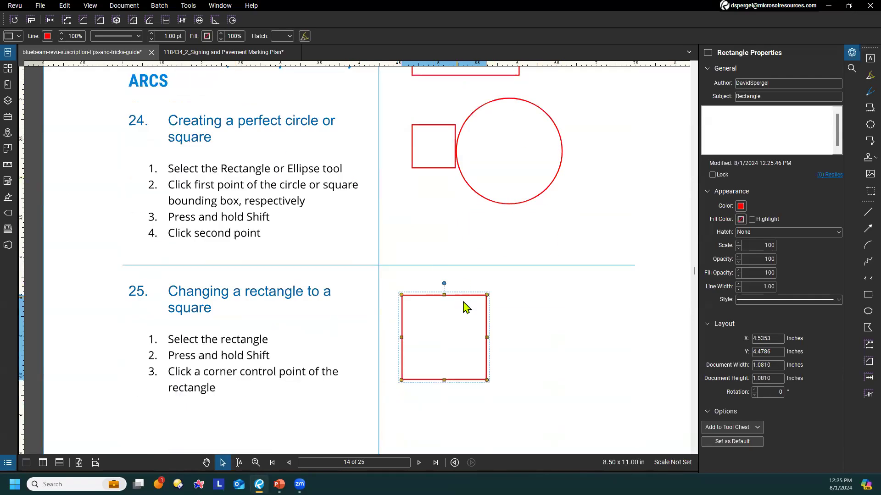
{"action": "left_click", "coordinate": [507, 302]}
Resize the rectangle above tip 24's square from its lower-right corner, widen it from its right side, and clear the selection
{"action": "scroll", "coordinate": [512, 261], "scroll_direction": "up", "scroll_amount": 3}
{"action": "left_click", "coordinate": [518, 253]}
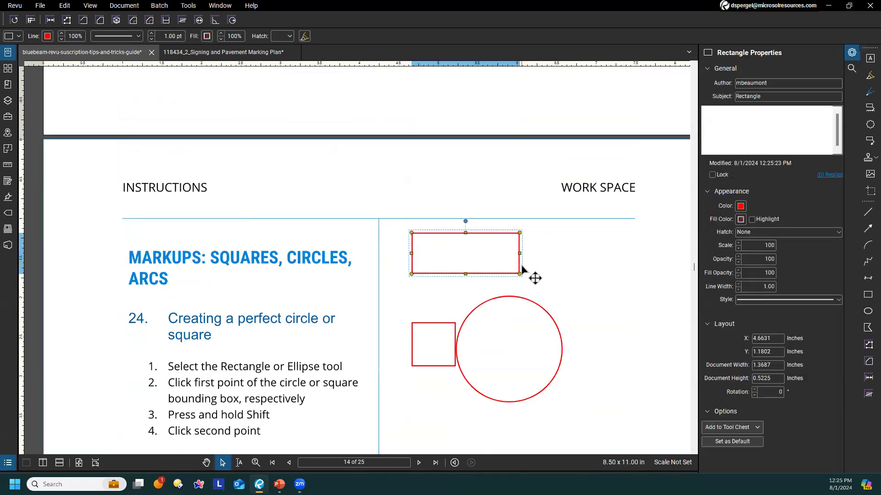
{"action": "left_click_drag", "start_coordinate": [520, 274], "coordinate": [476, 296]}
{"action": "left_click_drag", "start_coordinate": [474, 264], "coordinate": [582, 271]}
{"action": "left_click", "coordinate": [623, 347]}
At tip 26, change the ellipse into a perfect circle about 1.15 inches across using its corner control point
{"action": "scroll", "coordinate": [624, 345], "scroll_direction": "down", "scroll_amount": 6}
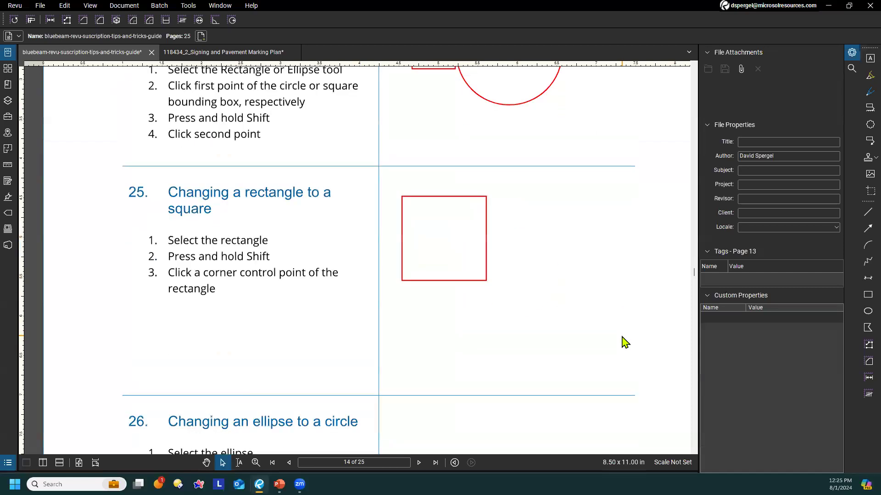
{"action": "scroll", "coordinate": [376, 242], "scroll_direction": "down", "scroll_amount": 4}
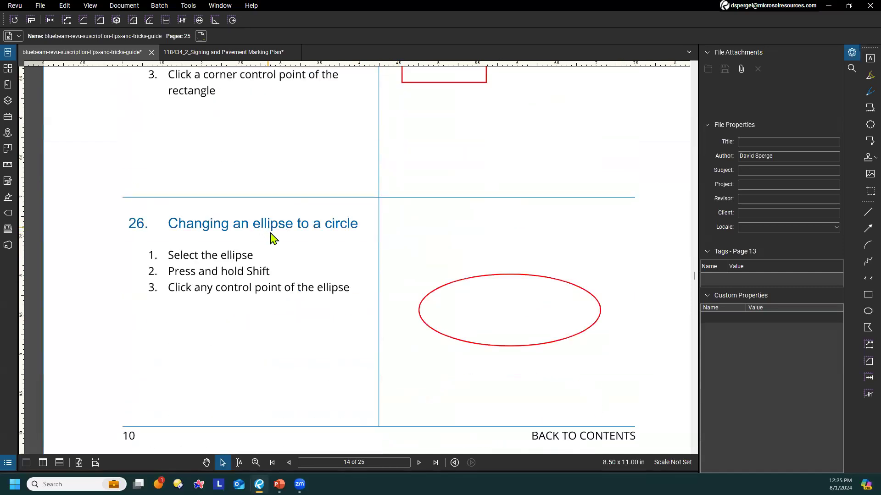
{"action": "left_click", "coordinate": [600, 308]}
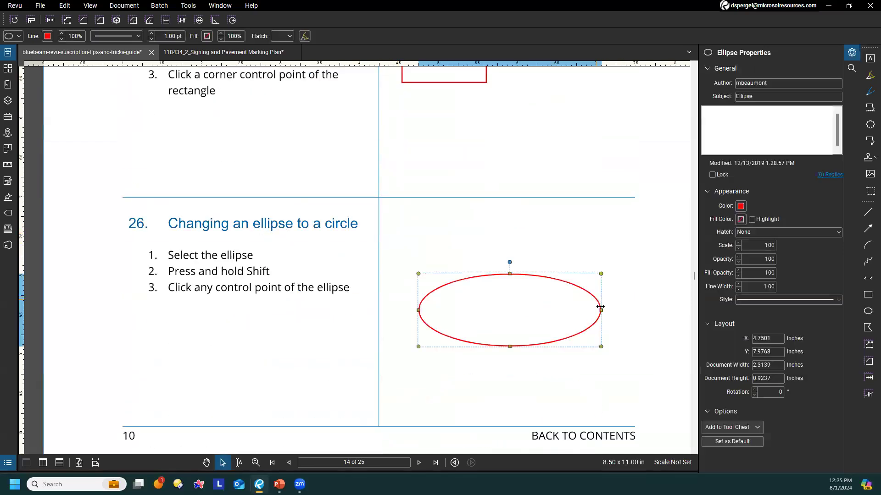
{"action": "left_click_drag", "start_coordinate": [601, 347], "coordinate": [636, 371]}
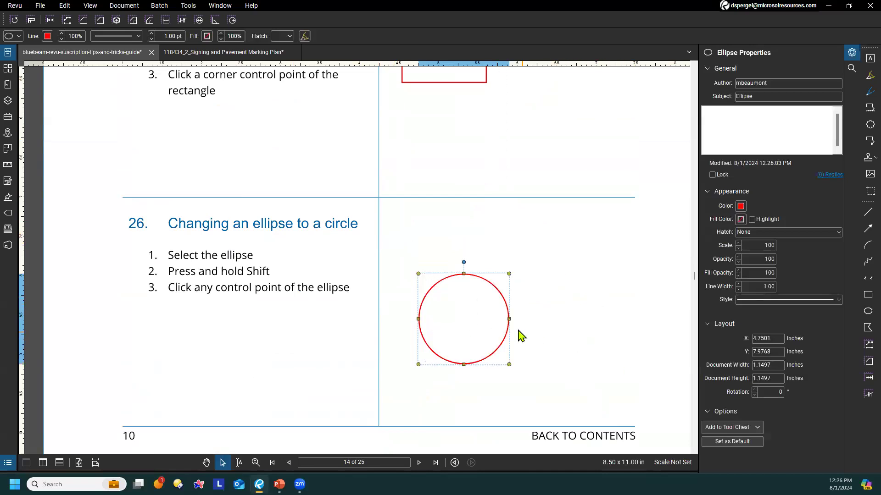
Stretch the tip 26 circle sideways to about 2.97 inches wide, move the ellipse slightly up and left, and clear the selection
{"action": "left_click_drag", "start_coordinate": [509, 319], "coordinate": [656, 332]}
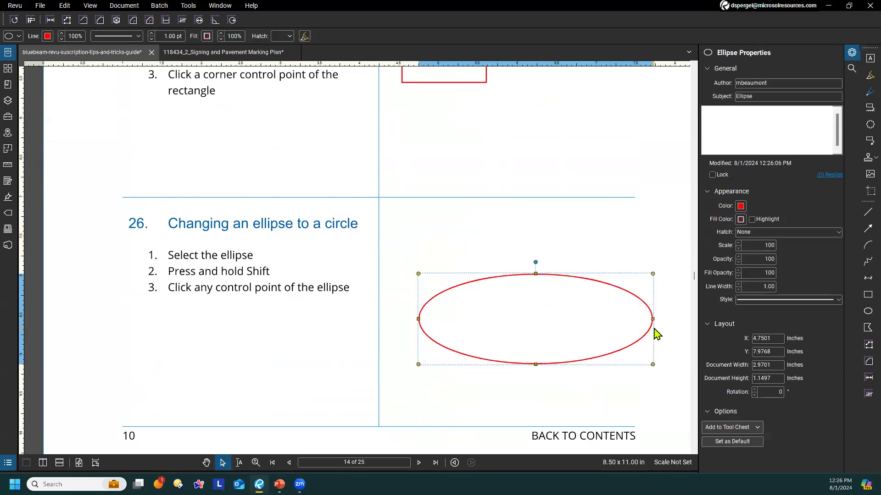
{"action": "left_click_drag", "start_coordinate": [579, 288], "coordinate": [559, 244]}
{"action": "left_click", "coordinate": [523, 362]}
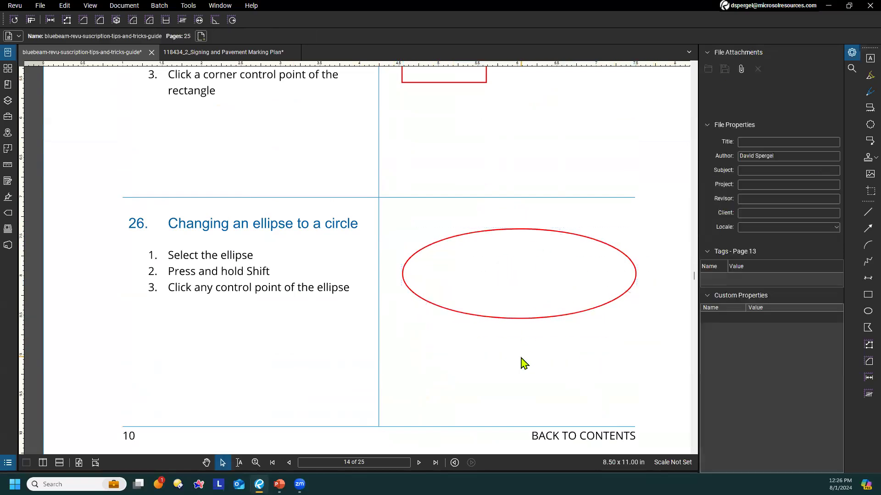
At tip 27 on page 15, enlarge the circle from its center to about 1.41 inches across using its side control point
{"action": "scroll", "coordinate": [434, 285], "scroll_direction": "down", "scroll_amount": 3}
{"action": "scroll", "coordinate": [434, 285], "scroll_direction": "down", "scroll_amount": 3}
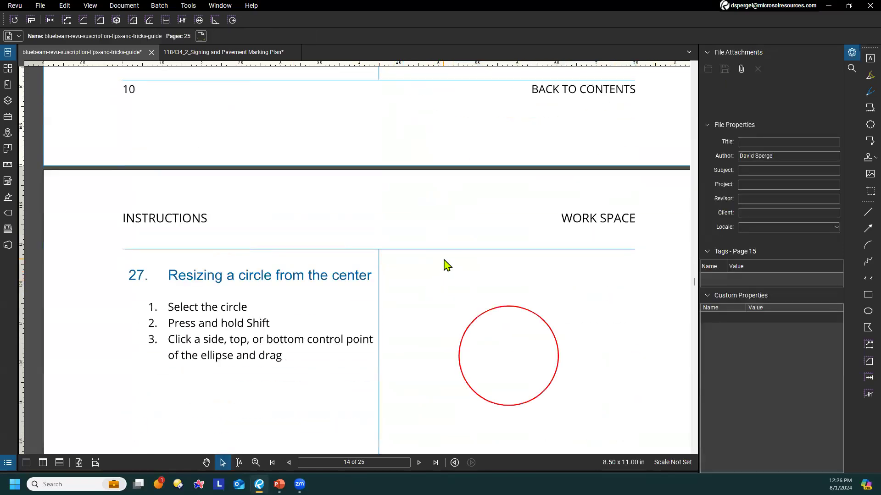
{"action": "scroll", "coordinate": [435, 236], "scroll_direction": "down", "scroll_amount": 1}
{"action": "scroll", "coordinate": [423, 216], "scroll_direction": "down", "scroll_amount": 1}
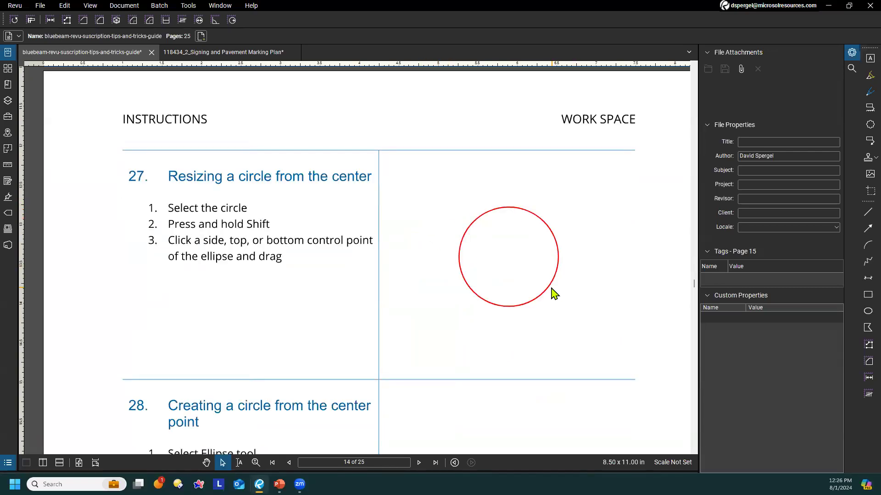
{"action": "left_click", "coordinate": [541, 221]}
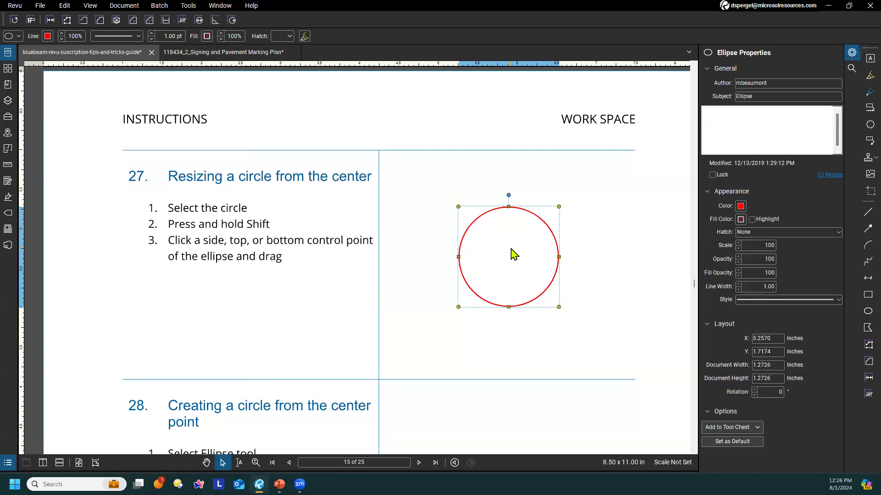
{"action": "left_click_drag", "start_coordinate": [560, 253], "coordinate": [569, 279]}
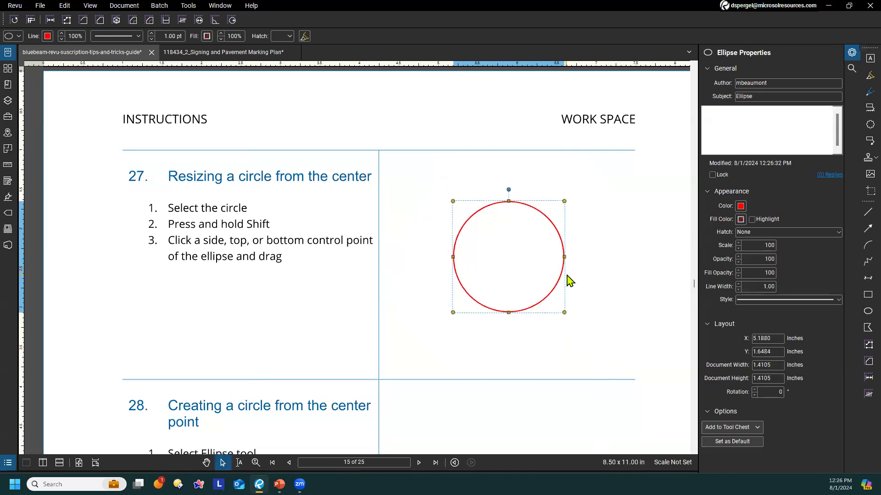
Stretch the tip 27 circle freely from its upper-right corner to about 2.04 inches wide, and reduce its height to about 1.16 inches
{"action": "left_click_drag", "start_coordinate": [564, 202], "coordinate": [613, 166]}
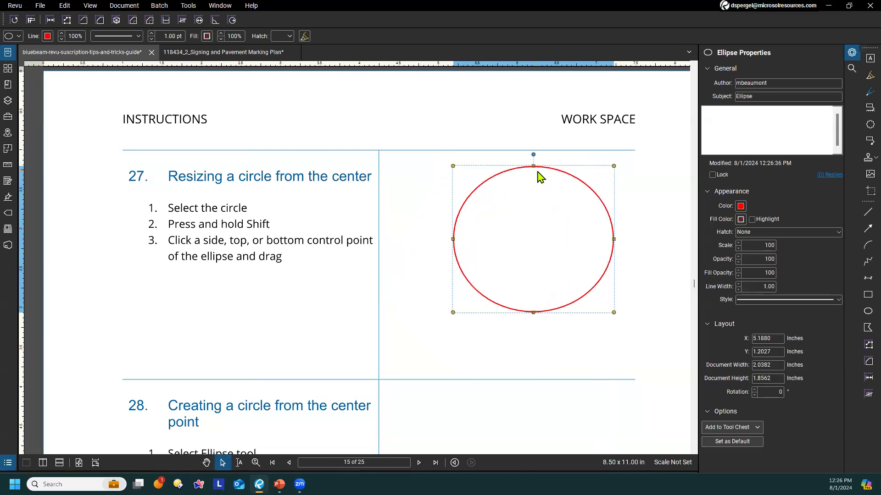
{"action": "left_click_drag", "start_coordinate": [534, 166], "coordinate": [533, 221]}
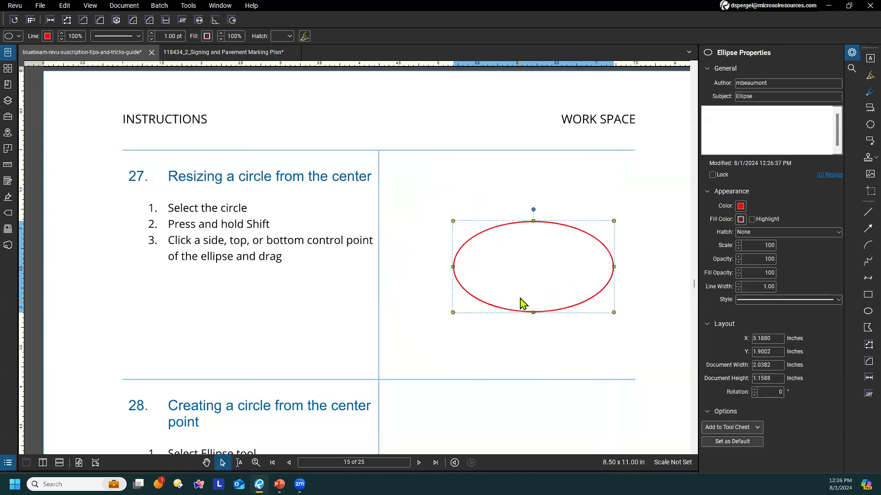
At tip 27, resize the ellipse into a perfect circle, move it slightly up and left, and clear the selection
{"action": "left_click_drag", "start_coordinate": [453, 313], "coordinate": [349, 352]}
{"action": "left_click_drag", "start_coordinate": [527, 243], "coordinate": [501, 212]}
{"action": "left_click", "coordinate": [645, 252]}
At tip 28, draw a perfect circle outward from its center point in the middle of the work space
{"action": "scroll", "coordinate": [645, 252], "scroll_direction": "down", "scroll_amount": 2}
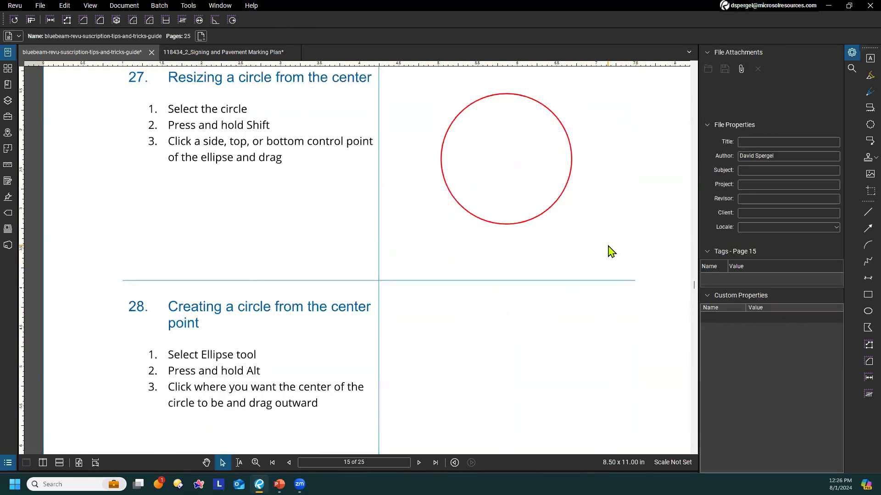
{"action": "scroll", "coordinate": [610, 251], "scroll_direction": "down", "scroll_amount": 2}
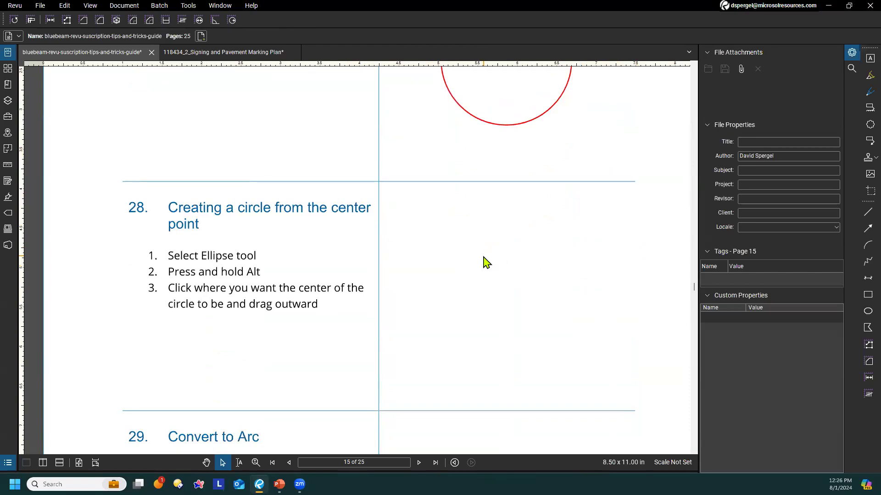
{"action": "left_click", "coordinate": [867, 311]}
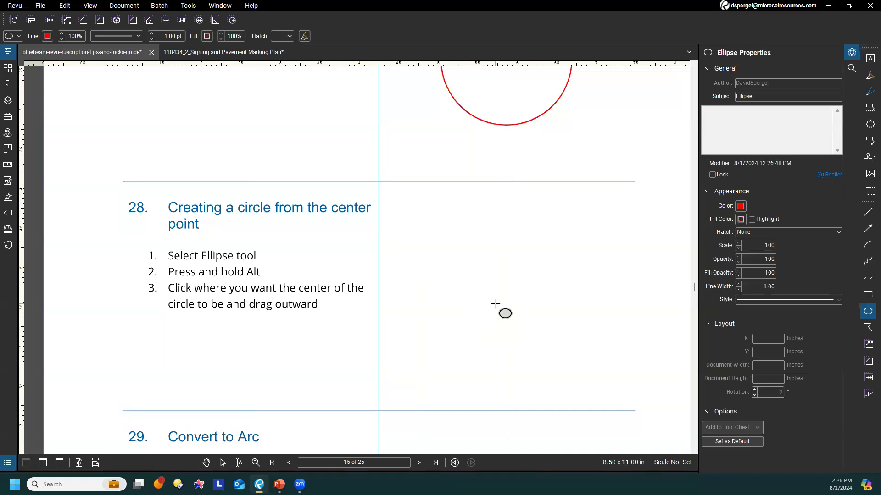
{"action": "left_click_drag", "start_coordinate": [495, 303], "coordinate": [520, 252]}
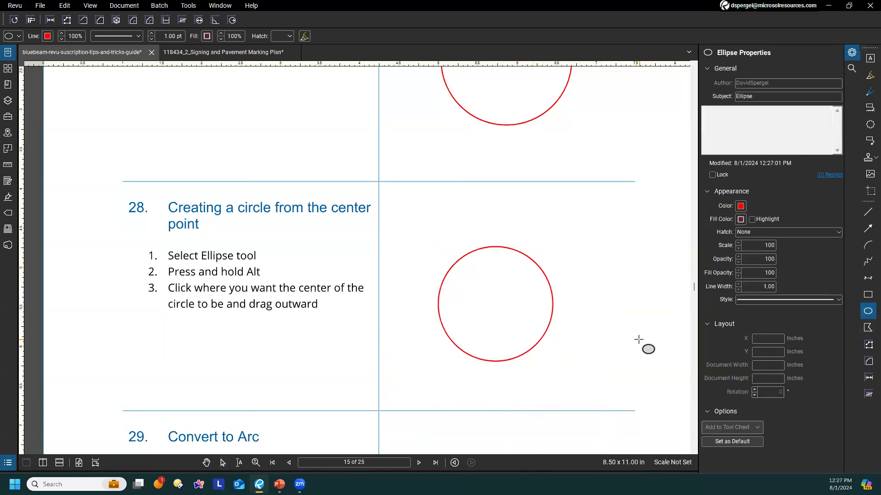
Draw an ellipse about 0.56 by 0.65 inches beside the tip 28 circle, and a circle about 0.81 inches across from its center at the upper left
{"action": "left_click_drag", "start_coordinate": [632, 346], "coordinate": [588, 295]}
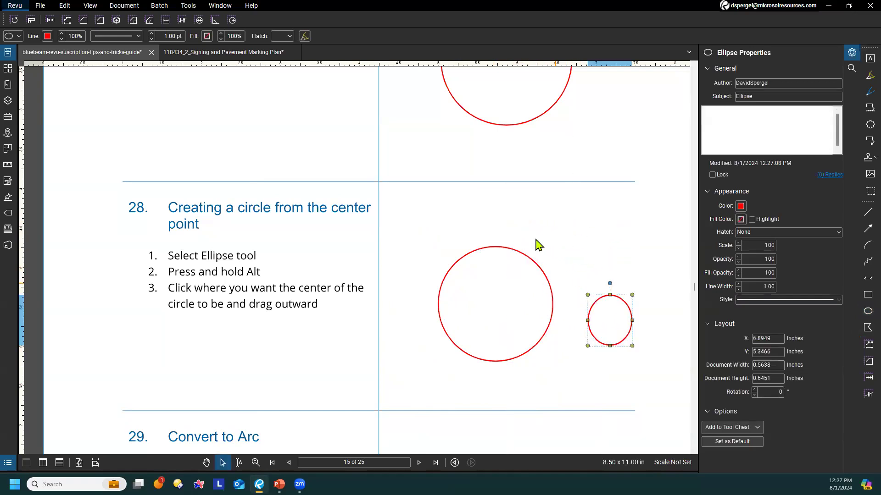
{"action": "left_click", "coordinate": [868, 311]}
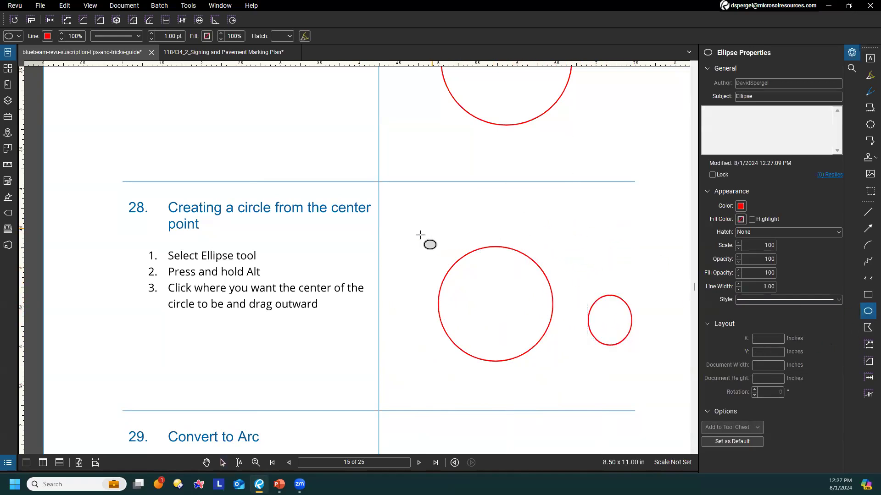
{"action": "left_click_drag", "start_coordinate": [419, 228], "coordinate": [450, 232]}
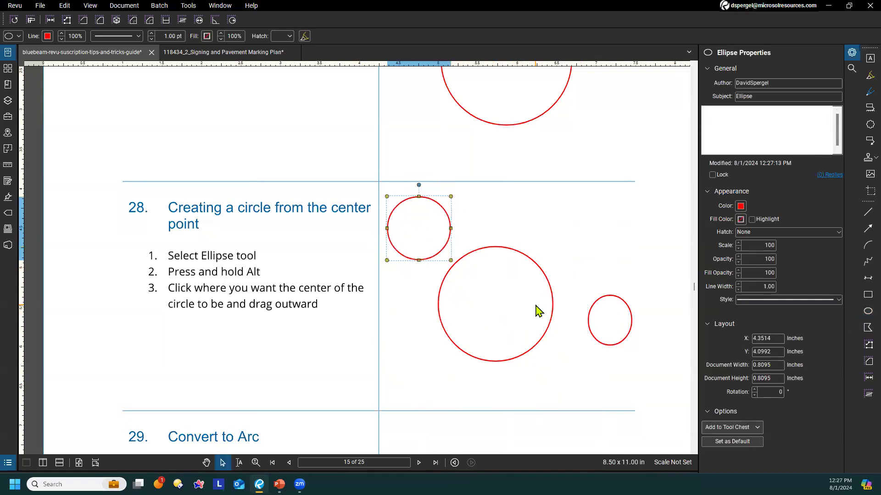
{"action": "left_click", "coordinate": [570, 265]}
At tip 29, try to reach the Convert to Arc option for the polyline's left segment
{"action": "scroll", "coordinate": [567, 265], "scroll_direction": "down", "scroll_amount": 5}
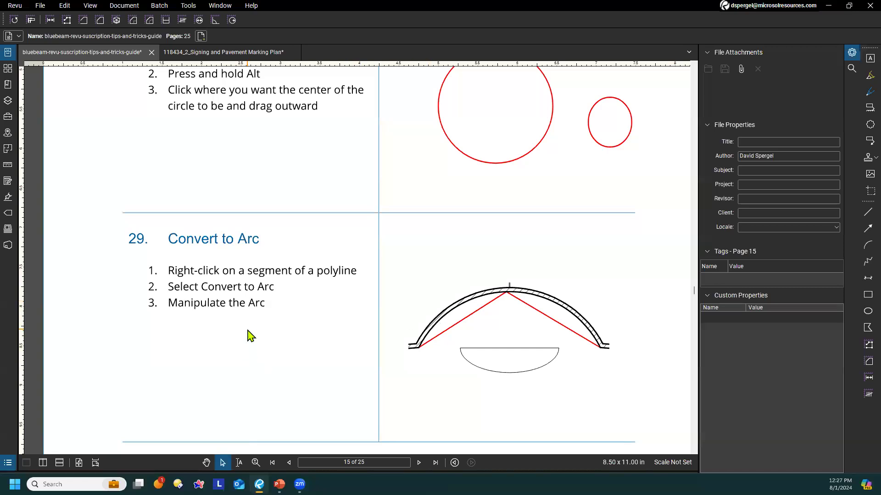
{"action": "scroll", "coordinate": [249, 335], "scroll_direction": "down", "scroll_amount": 1}
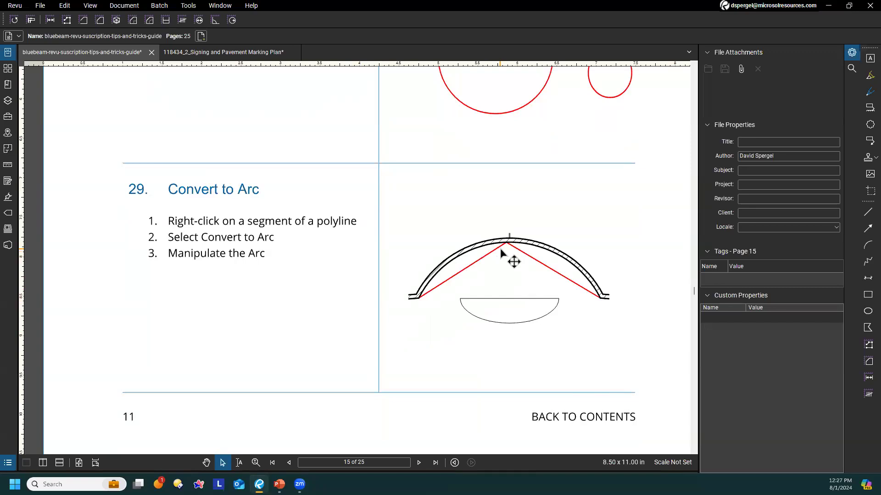
{"action": "left_click", "coordinate": [492, 272]}
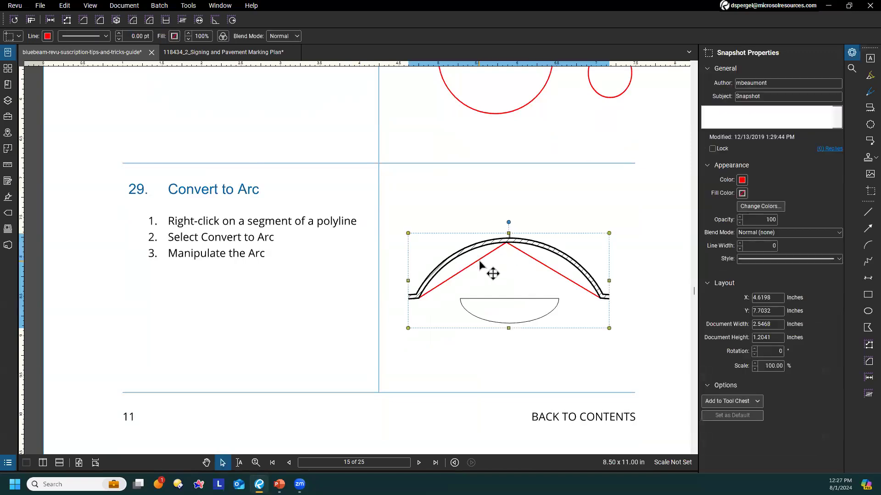
{"action": "left_click", "coordinate": [459, 201]}
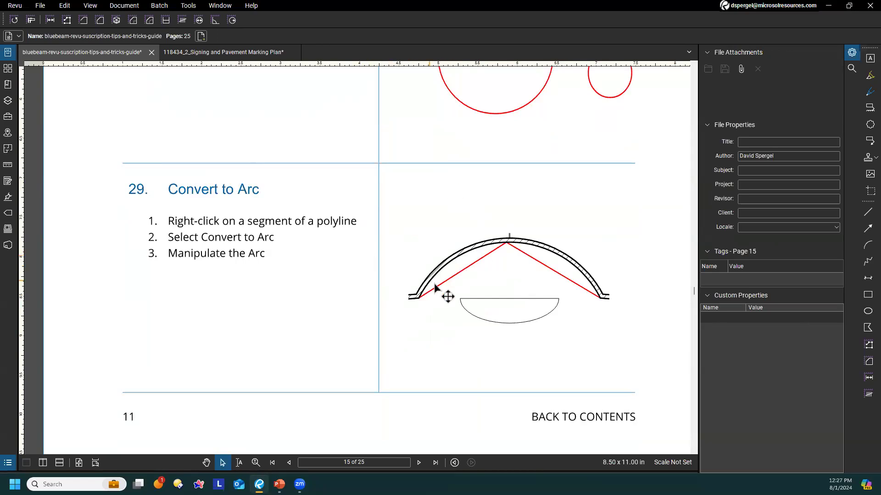
{"action": "left_click", "coordinate": [466, 281]}
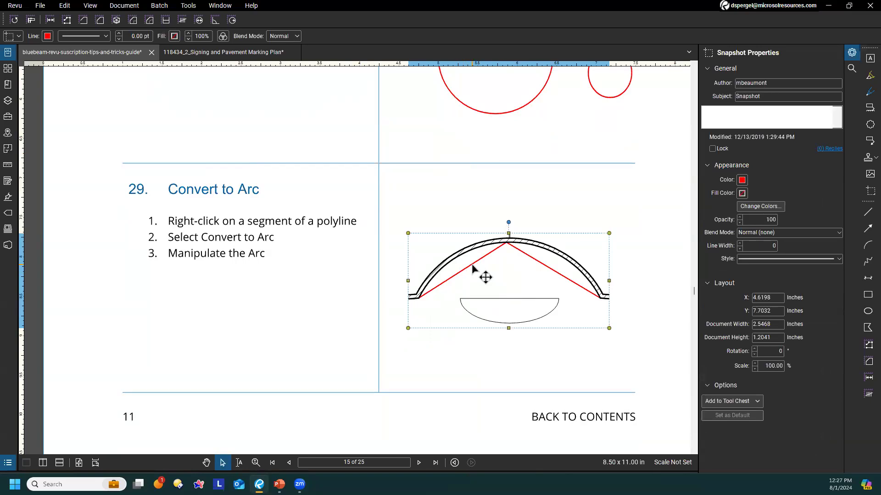
{"action": "right_click", "coordinate": [473, 269]}
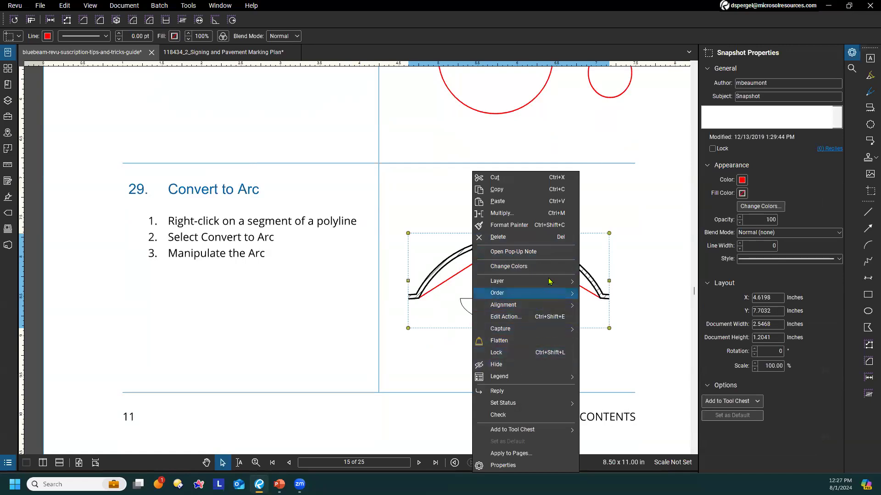
{"action": "left_click", "coordinate": [417, 214]}
{"action": "left_click", "coordinate": [478, 264]}
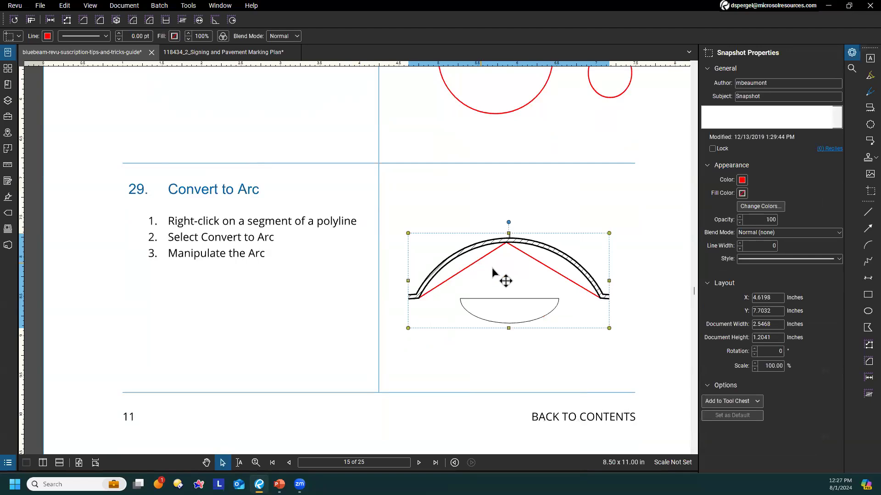
{"action": "right_click", "coordinate": [484, 262]}
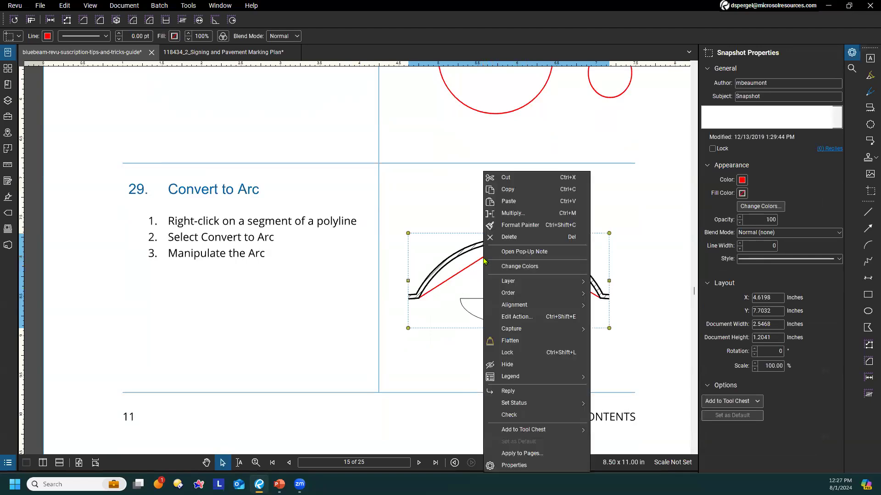
{"action": "left_click", "coordinate": [625, 242]}
Try the context options on the polyline's right segment, open the snapshot's pop-up note, and close it
{"action": "left_click", "coordinate": [586, 291]}
{"action": "right_click", "coordinate": [575, 288]}
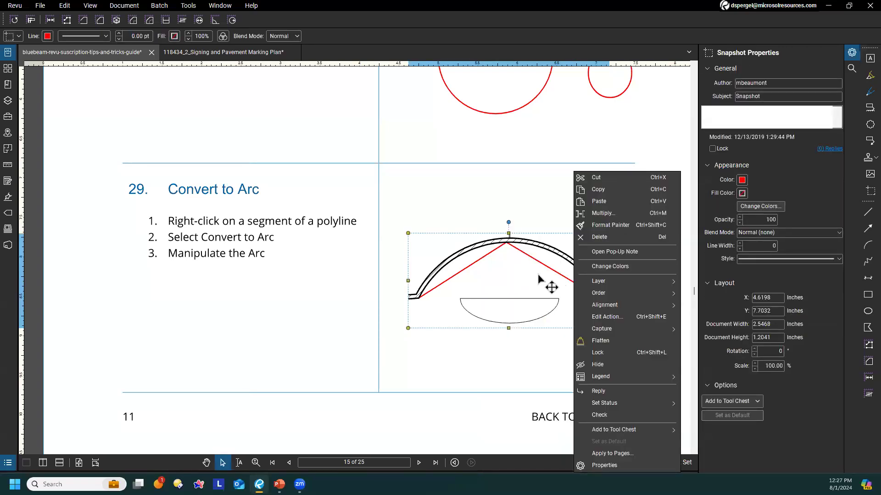
{"action": "left_click", "coordinate": [492, 257]}
{"action": "double_click", "coordinate": [489, 255]}
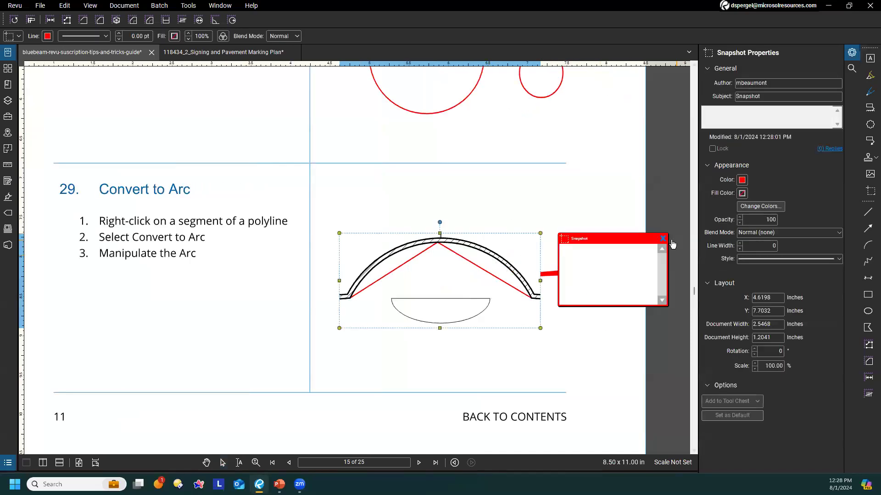
{"action": "left_click", "coordinate": [662, 239]}
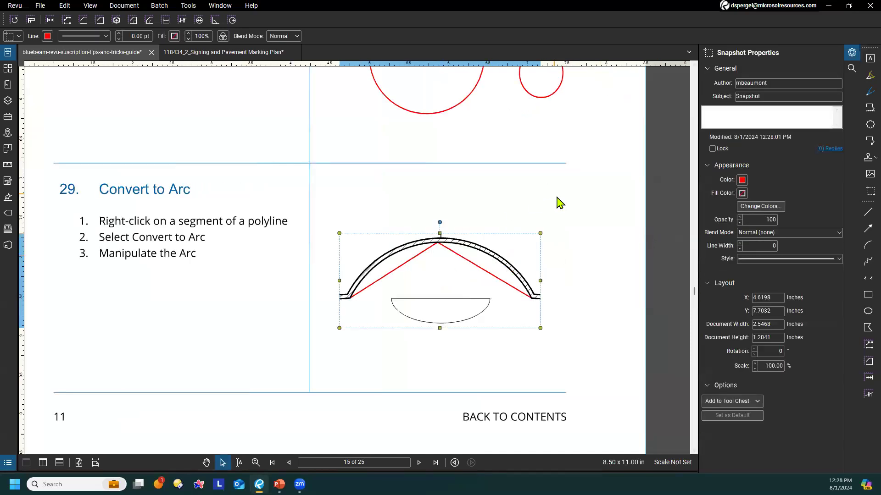
{"action": "left_click", "coordinate": [581, 250]}
Move the tip 29 arch snapshot slightly up and left, and send it to the back
{"action": "left_click", "coordinate": [515, 274]}
{"action": "mouse_move", "coordinate": [506, 261]}
{"action": "left_mouse_down"}
{"action": "mouse_move", "coordinate": [525, 232]}
{"action": "mouse_move", "coordinate": [558, 232]}
{"action": "mouse_move", "coordinate": [595, 193]}
{"action": "mouse_move", "coordinate": [615, 196]}
{"action": "mouse_move", "coordinate": [468, 255]}
{"action": "mouse_move", "coordinate": [505, 262]}
{"action": "left_mouse_up"}
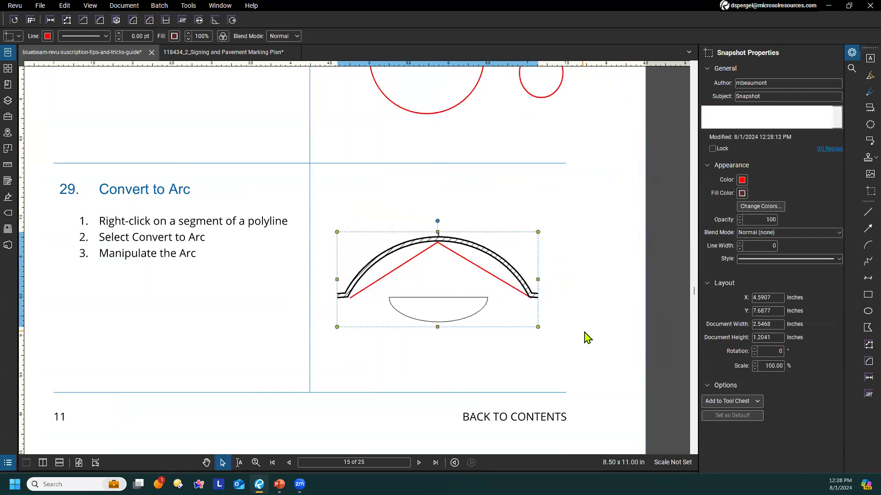
{"action": "key", "text": "Escape"}
{"action": "left_click", "coordinate": [514, 288]}
{"action": "right_click", "coordinate": [500, 260]}
{"action": "mouse_move", "coordinate": [556, 294]}
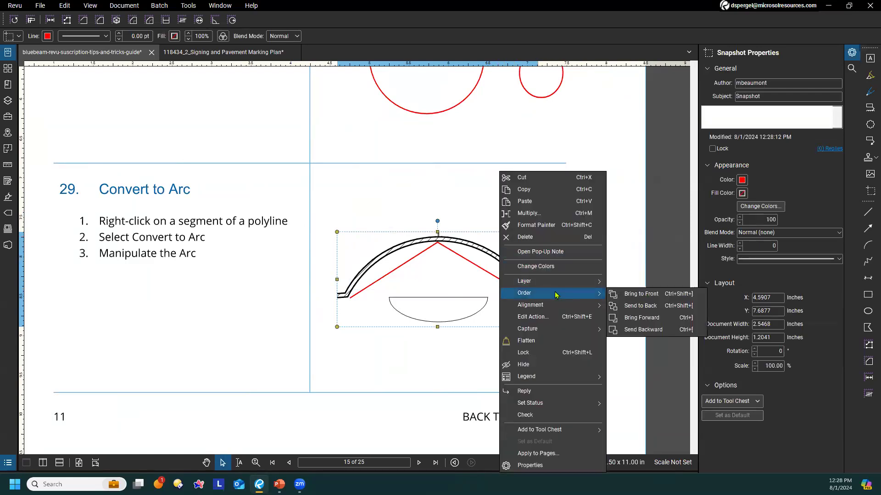
{"action": "left_click", "coordinate": [644, 306]}
Convert the left segment of the tip 29 polyline to an arc and shape it to follow the arch's inner edge
{"action": "left_click", "coordinate": [500, 283]}
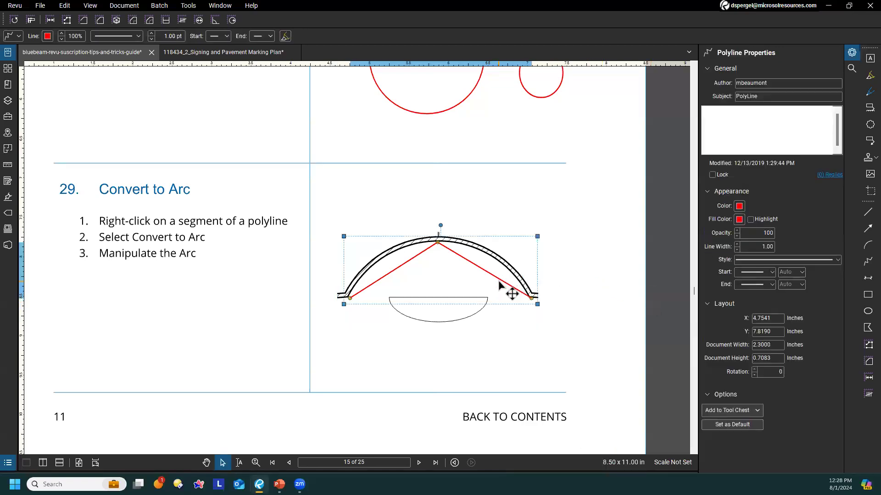
{"action": "right_click", "coordinate": [413, 262]}
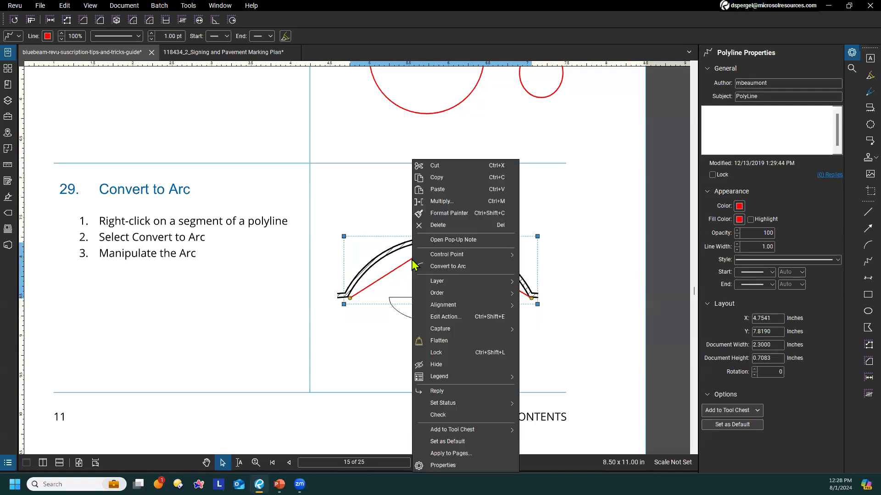
{"action": "left_click", "coordinate": [464, 271]}
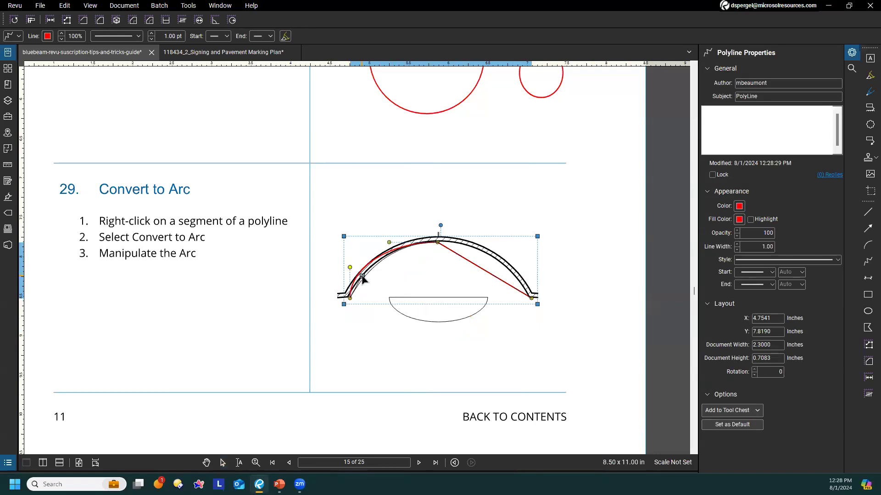
{"action": "left_click_drag", "start_coordinate": [362, 276], "coordinate": [362, 276]}
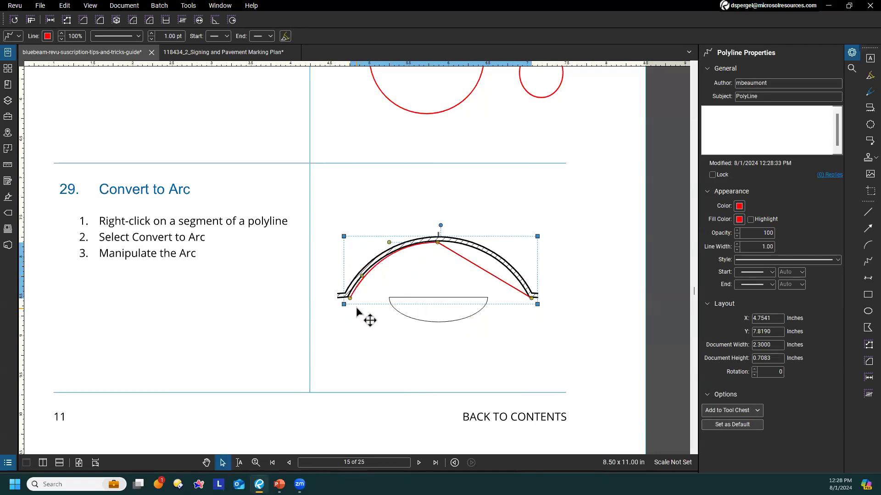
Convert the polyline's right segment to an arc, adjust the control points to fit the arch's inner edge, and clear the selection
{"action": "right_click", "coordinate": [487, 277]}
{"action": "left_click", "coordinate": [514, 268]}
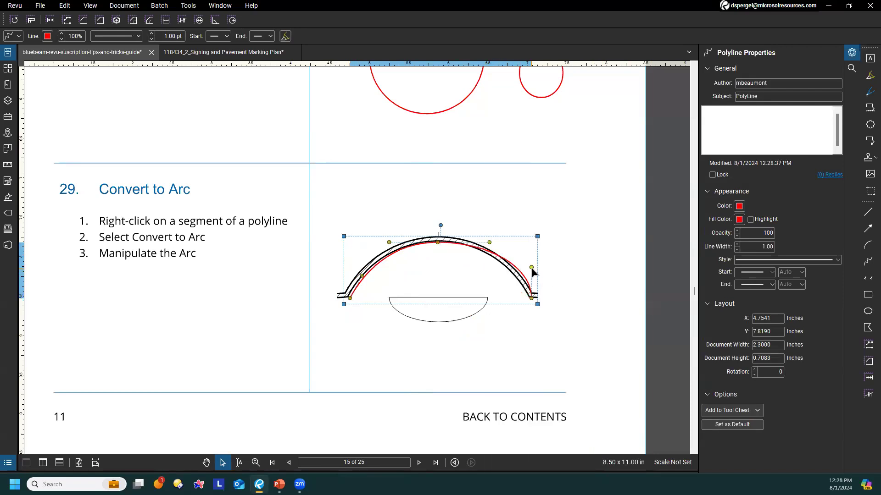
{"action": "left_click_drag", "start_coordinate": [521, 275], "coordinate": [518, 273]}
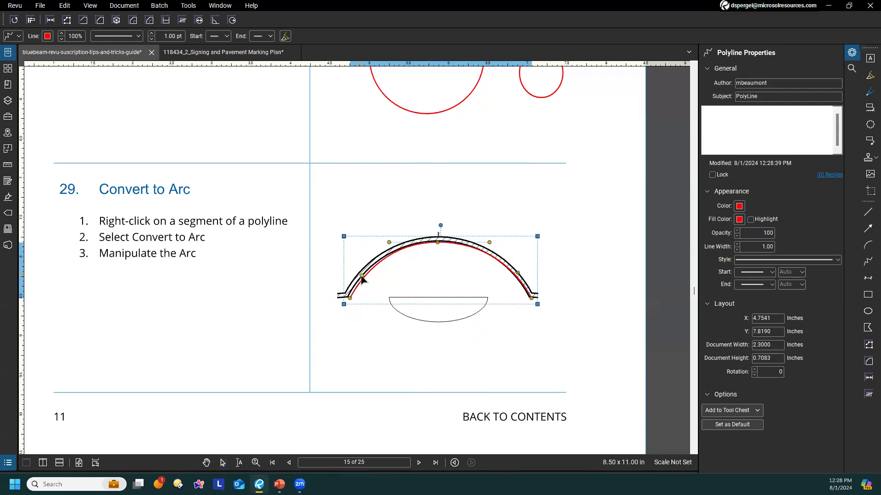
{"action": "left_click_drag", "start_coordinate": [361, 276], "coordinate": [349, 300]}
{"action": "left_click", "coordinate": [415, 349]}
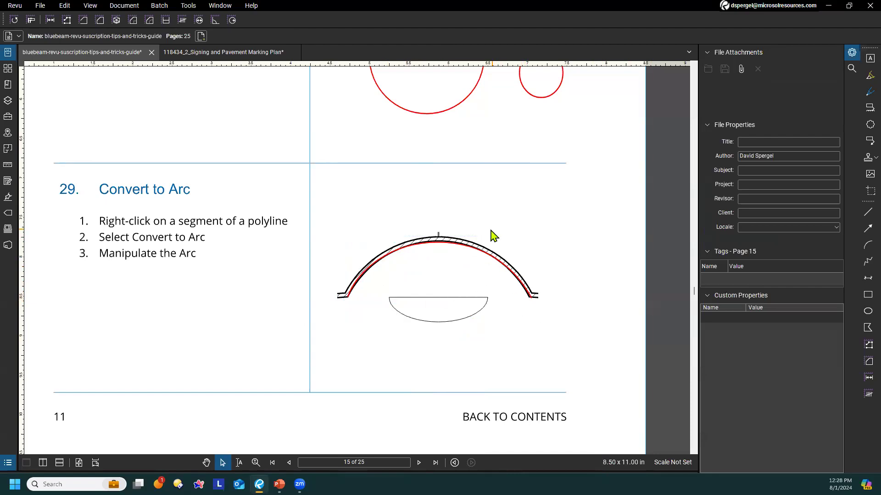
{"action": "left_click", "coordinate": [490, 246]}
{"action": "left_click", "coordinate": [489, 229]}
At tip 30 on page 16, lock the arch snapshot and try to select the polyline's left segment
{"action": "left_click_drag", "start_coordinate": [214, 286], "coordinate": [246, 266]}
{"action": "scroll", "coordinate": [247, 269], "scroll_direction": "down", "scroll_amount": 10}
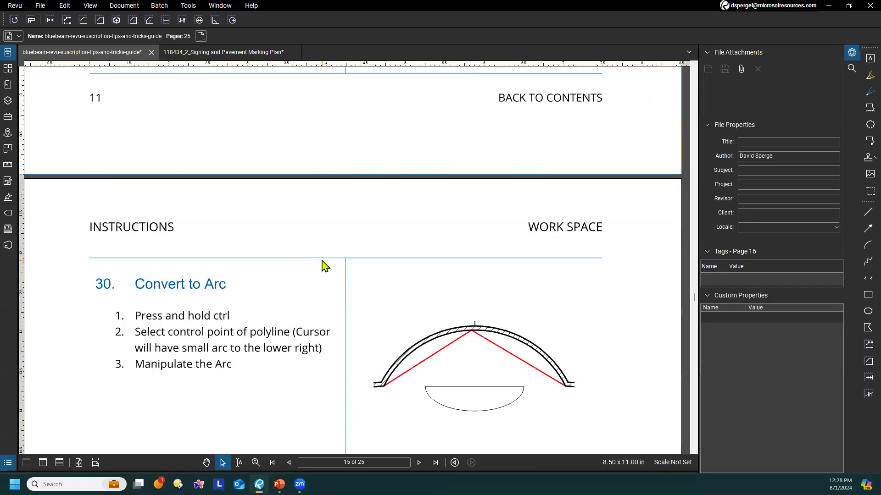
{"action": "scroll", "coordinate": [298, 216], "scroll_direction": "up", "scroll_amount": 8}
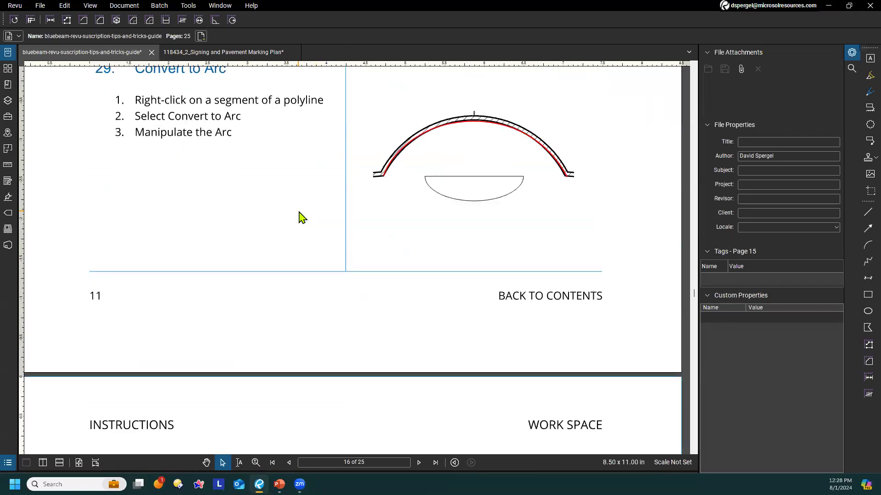
{"action": "scroll", "coordinate": [305, 219], "scroll_direction": "down", "scroll_amount": 6}
{"action": "scroll", "coordinate": [308, 223], "scroll_direction": "up", "scroll_amount": 6}
{"action": "scroll", "coordinate": [307, 221], "scroll_direction": "down", "scroll_amount": 8}
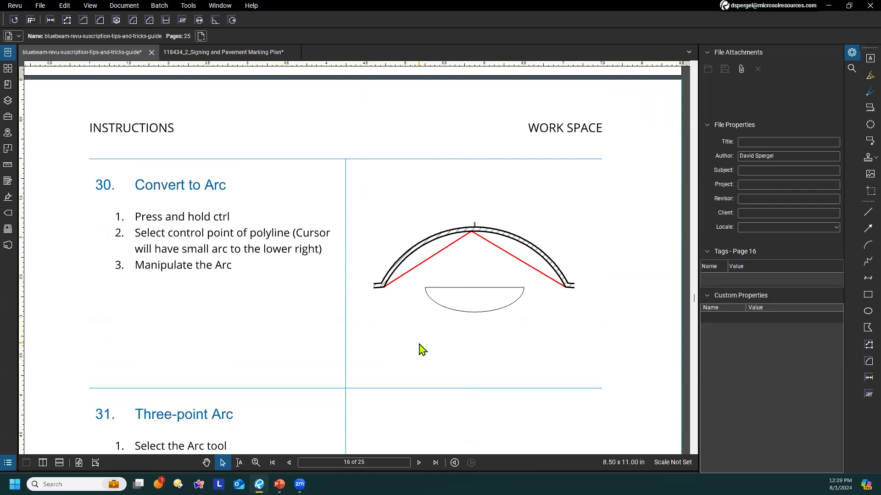
{"action": "left_click", "coordinate": [432, 261]}
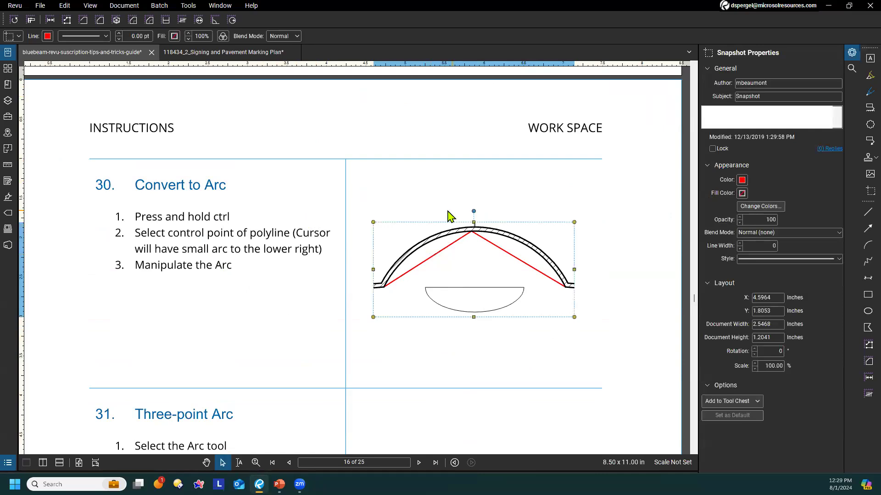
{"action": "right_click", "coordinate": [424, 236]}
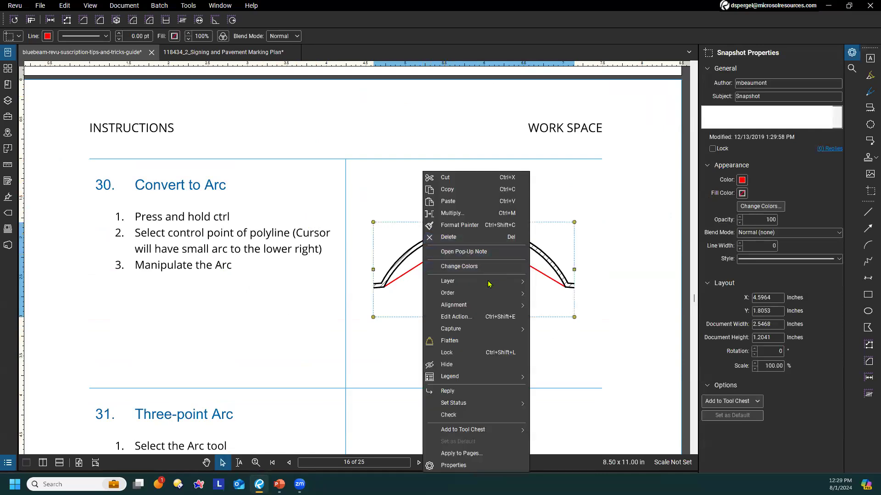
{"action": "mouse_move", "coordinate": [490, 294]}
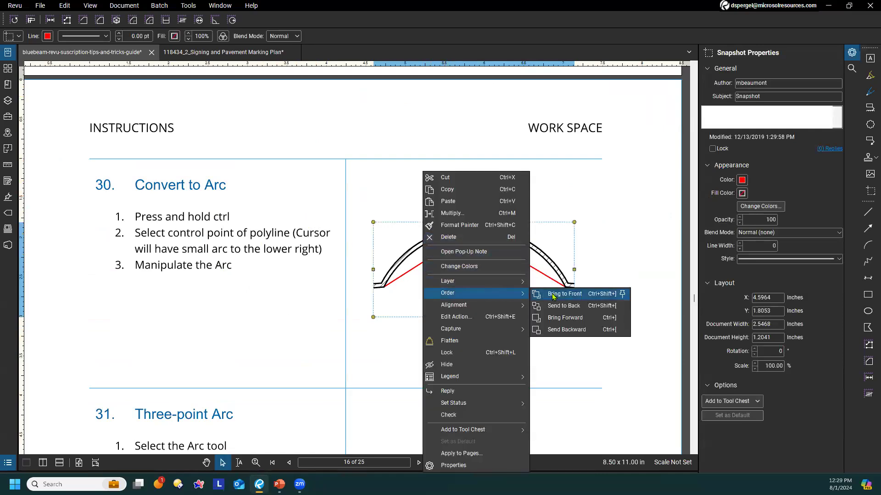
{"action": "left_click", "coordinate": [465, 353]}
{"action": "left_click", "coordinate": [563, 357]}
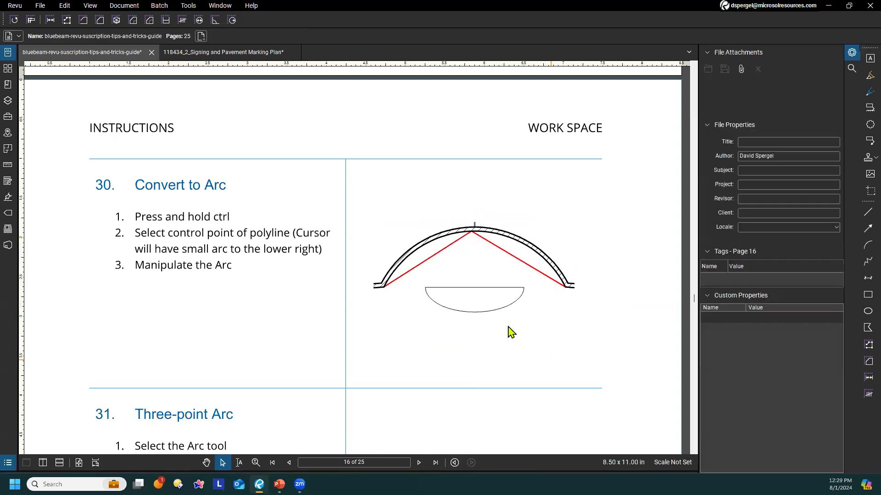
{"action": "left_click", "coordinate": [438, 249]}
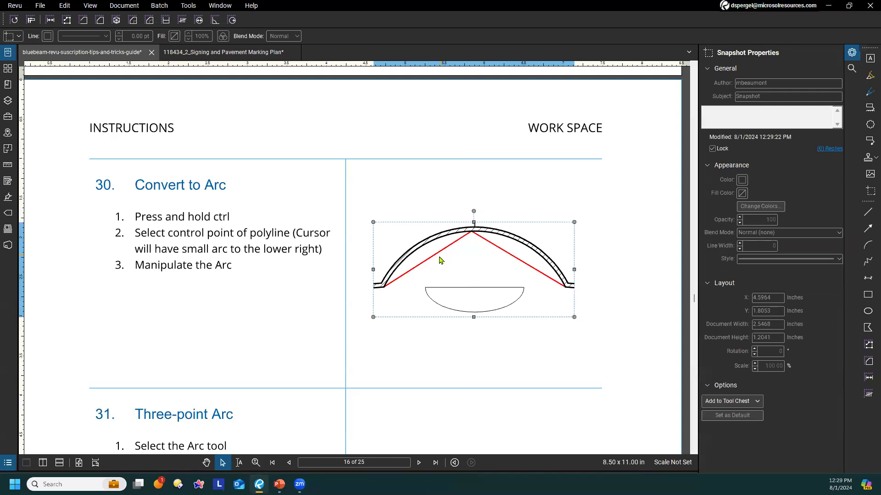
Unlock the tip 30 arch snapshot, send it to the back behind the polyline, and clear the selection
{"action": "right_click", "coordinate": [546, 260]}
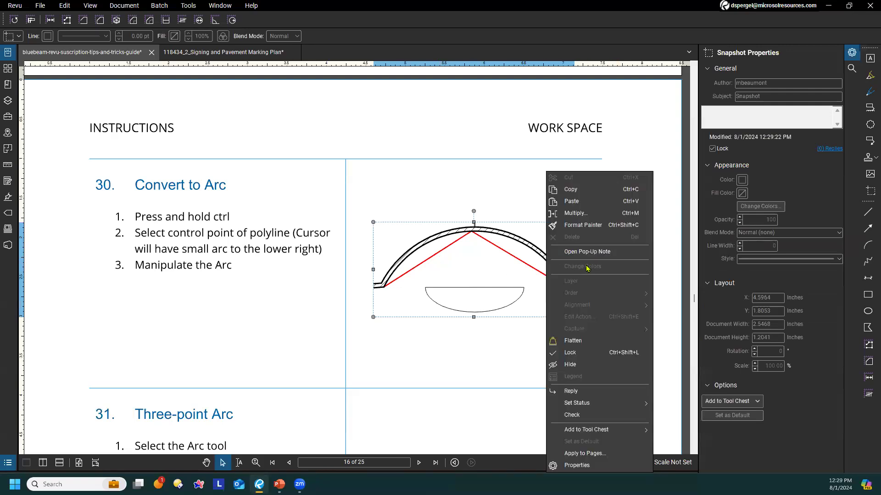
{"action": "left_click", "coordinate": [579, 358]}
{"action": "right_click", "coordinate": [533, 265]}
{"action": "mouse_move", "coordinate": [593, 296]}
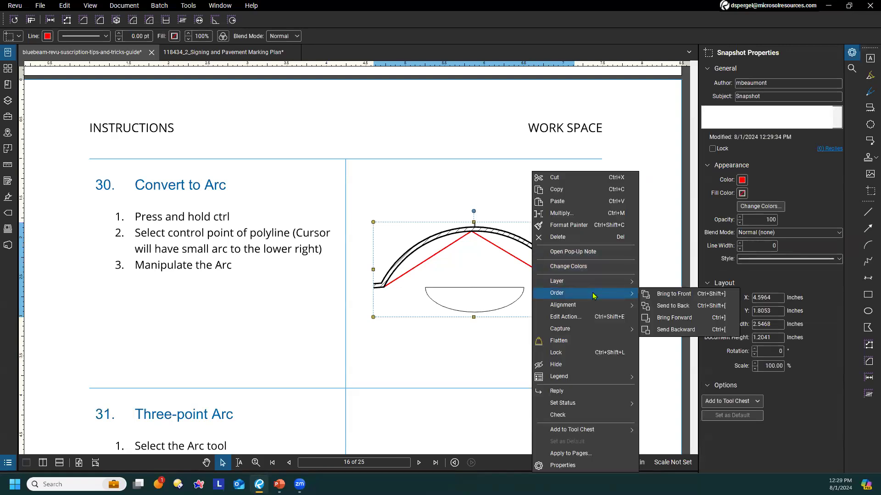
{"action": "left_click", "coordinate": [690, 306]}
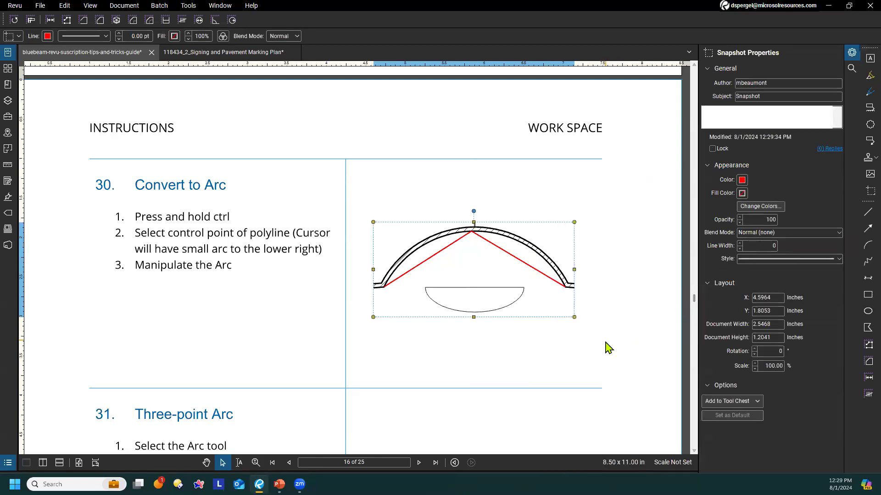
{"action": "left_click", "coordinate": [545, 330]}
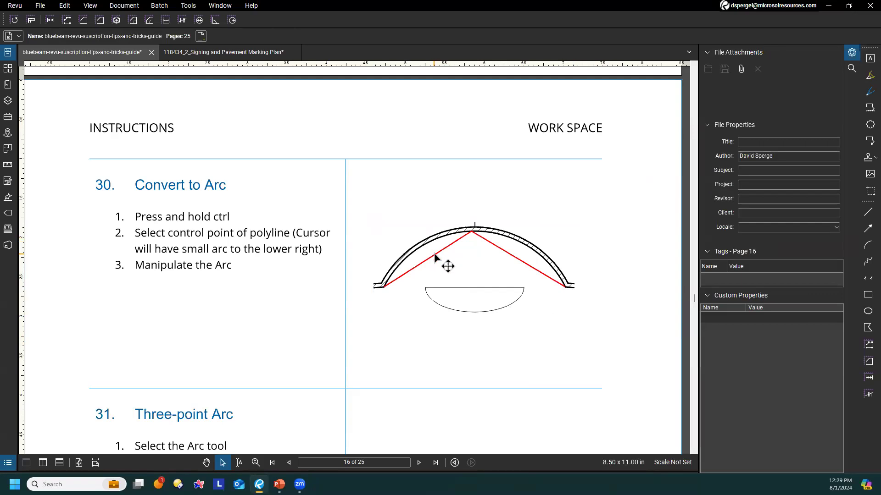
Convert the tip 30 polyline to arcs at its apex control point and adjust the curve handles to follow the arch's inner edge
{"action": "left_click", "coordinate": [472, 234], "text": "ctrl"}
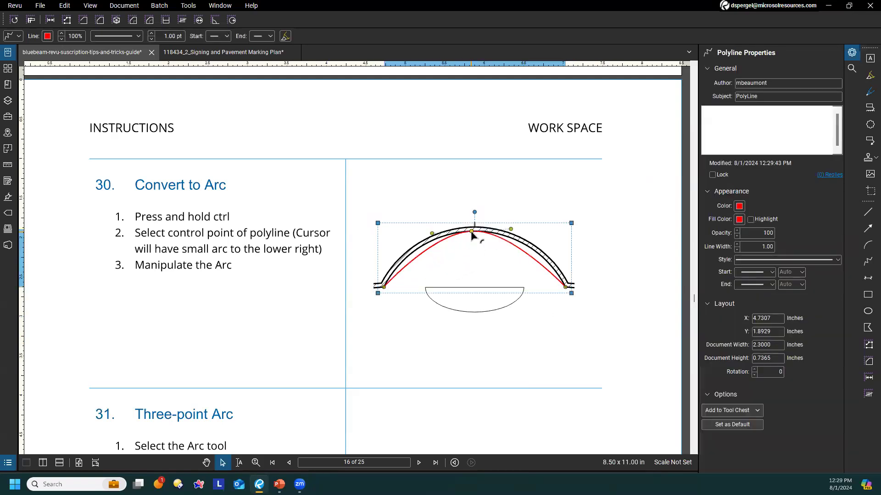
{"action": "key", "text": "ctrl+z"}
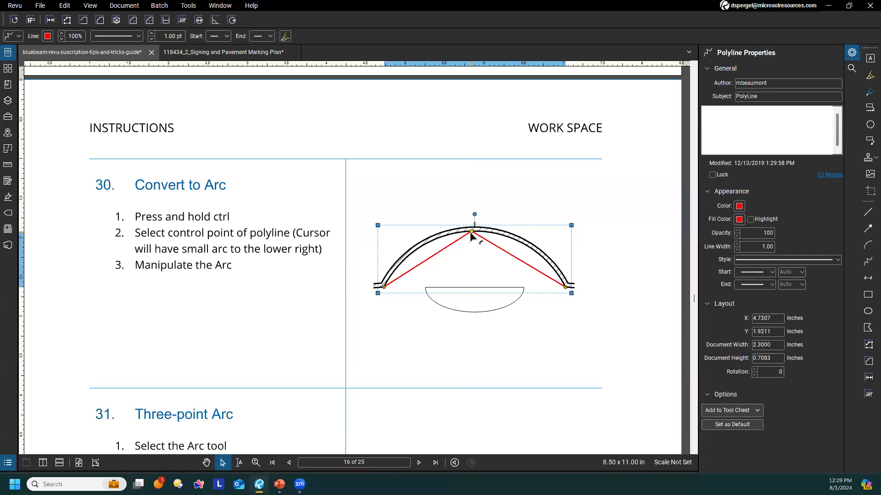
{"action": "left_click", "coordinate": [472, 234], "text": "ctrl"}
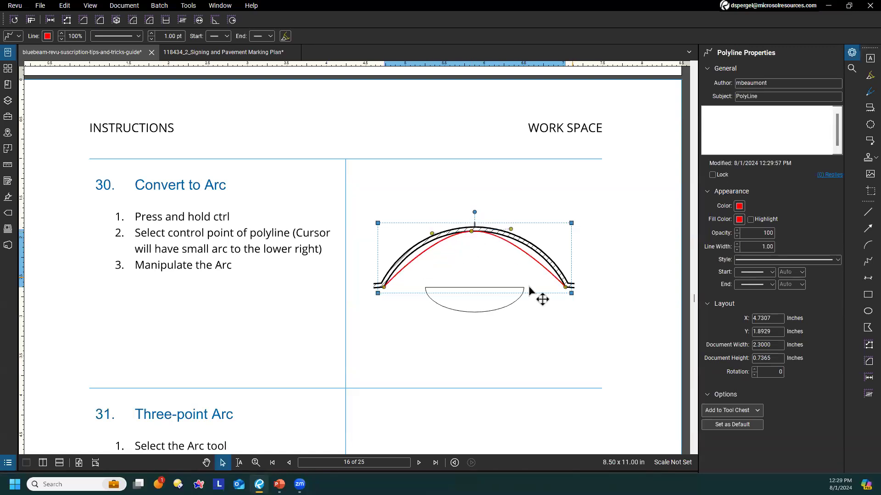
{"action": "left_click_drag", "start_coordinate": [431, 237], "coordinate": [432, 230]}
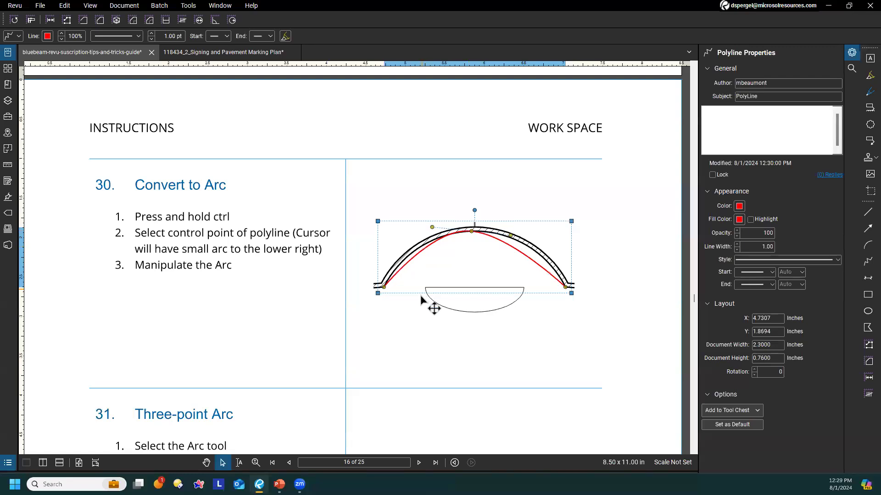
{"action": "left_click_drag", "start_coordinate": [512, 238], "coordinate": [538, 232]}
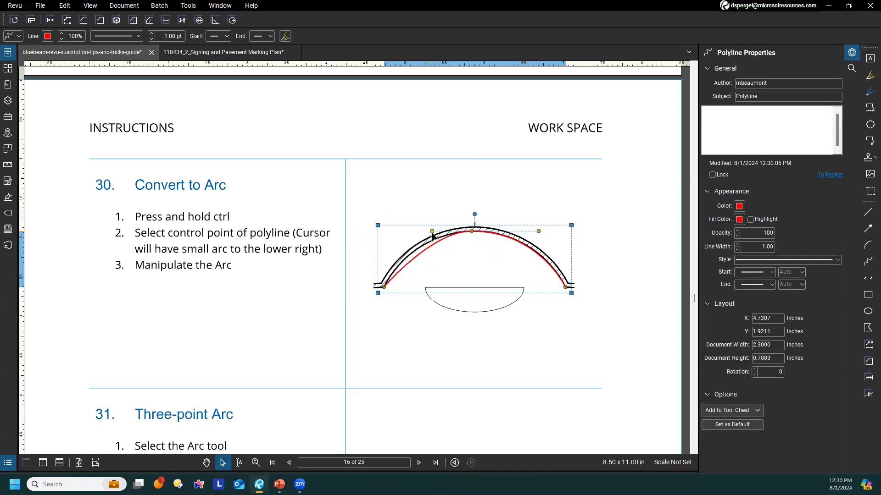
{"action": "left_click_drag", "start_coordinate": [423, 236], "coordinate": [416, 235]}
{"action": "left_click", "coordinate": [445, 355]}
Draw a three-point arc at tip 31 along the arch's inner edge, from its left end over the crown to its right end
{"action": "scroll", "coordinate": [482, 301], "scroll_direction": "down", "scroll_amount": 1}
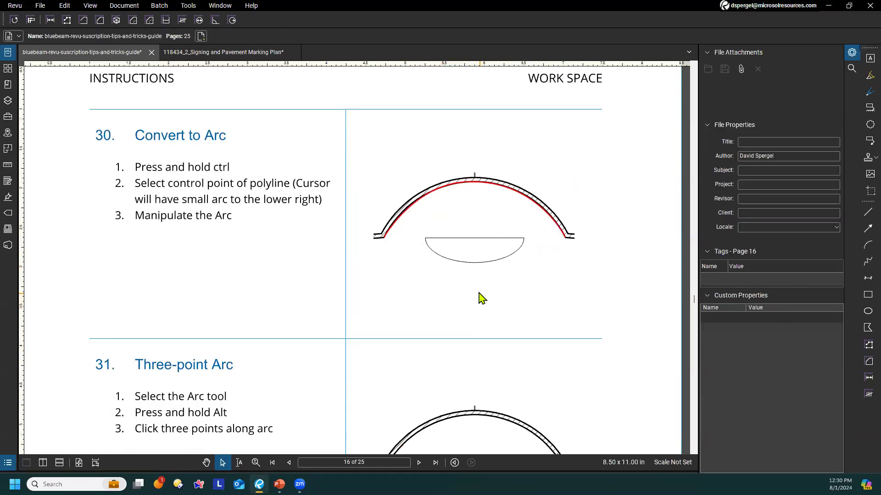
{"action": "scroll", "coordinate": [478, 298], "scroll_direction": "down", "scroll_amount": 3}
{"action": "scroll", "coordinate": [372, 218], "scroll_direction": "down", "scroll_amount": 1}
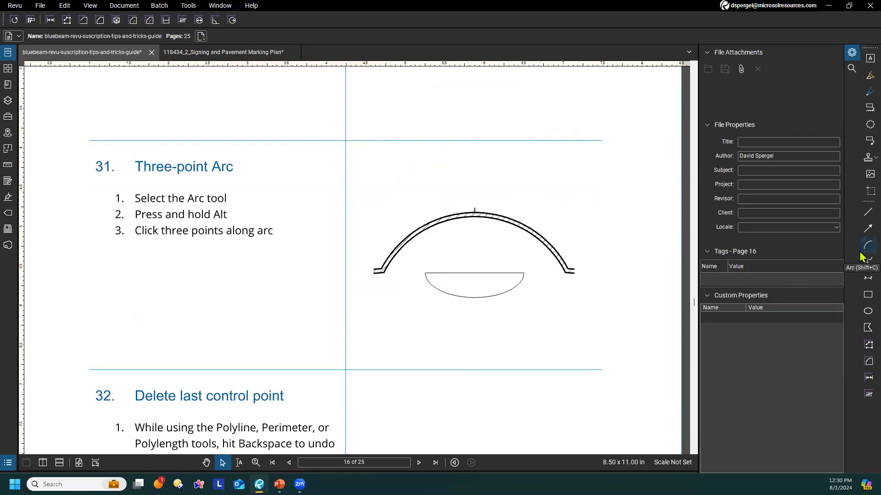
{"action": "left_click", "coordinate": [189, 6]}
{"action": "mouse_move", "coordinate": [193, 19]}
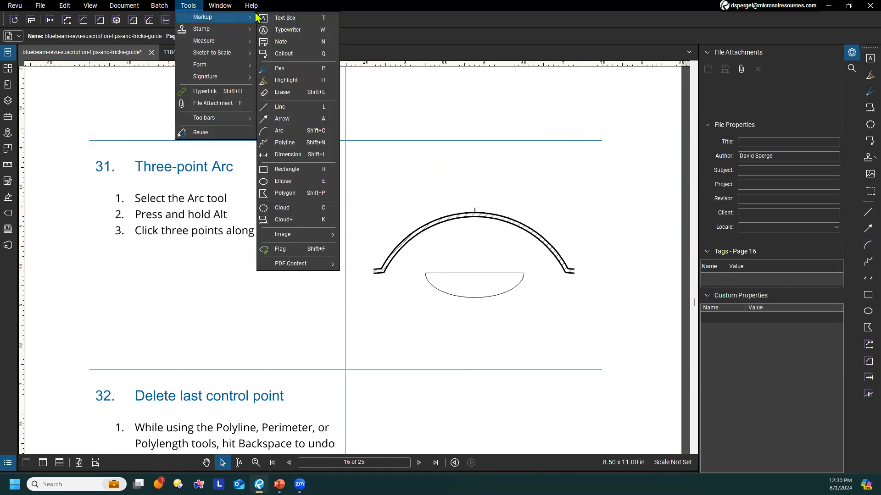
{"action": "left_click", "coordinate": [299, 130]}
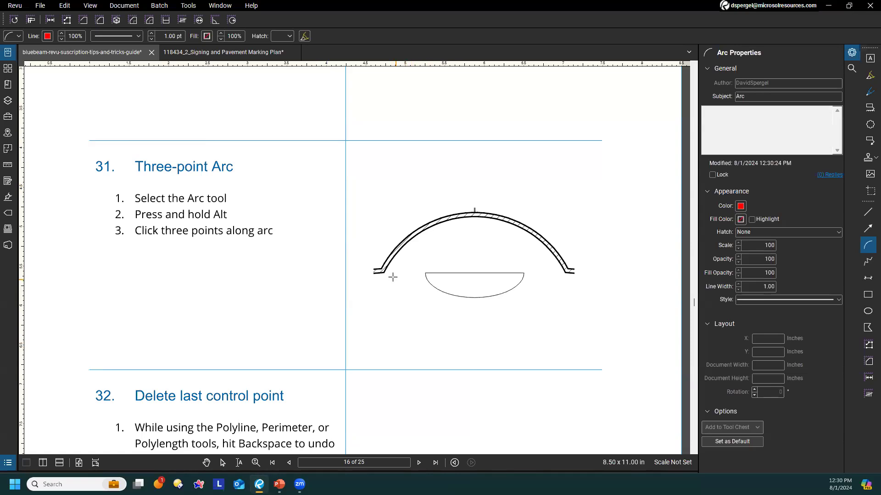
{"action": "left_click", "coordinate": [472, 216]}
{"action": "left_click", "coordinate": [566, 272]}
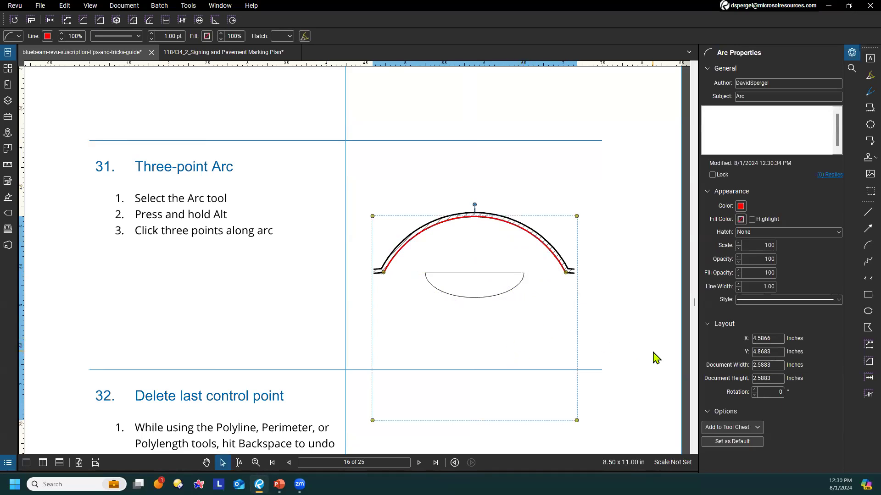
{"action": "left_click", "coordinate": [629, 306]}
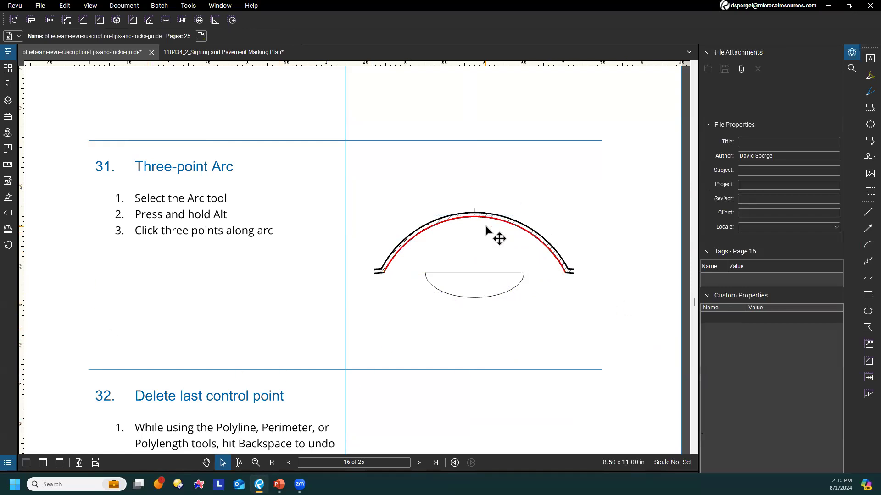
Start a polyline in the tip 32 work space and place six control points in a clockwise open outline
{"action": "scroll", "coordinate": [496, 237], "scroll_direction": "up", "scroll_amount": 5}
{"action": "scroll", "coordinate": [486, 229], "scroll_direction": "down", "scroll_amount": 2}
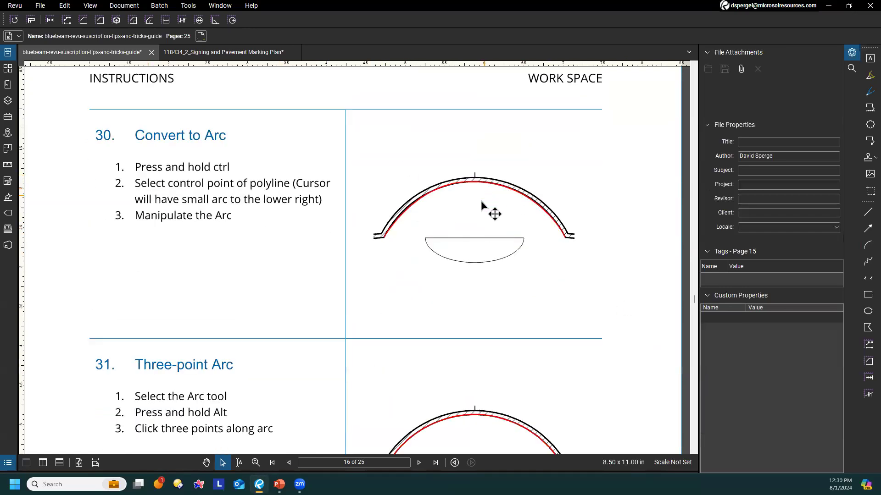
{"action": "scroll", "coordinate": [484, 213], "scroll_direction": "down", "scroll_amount": 2}
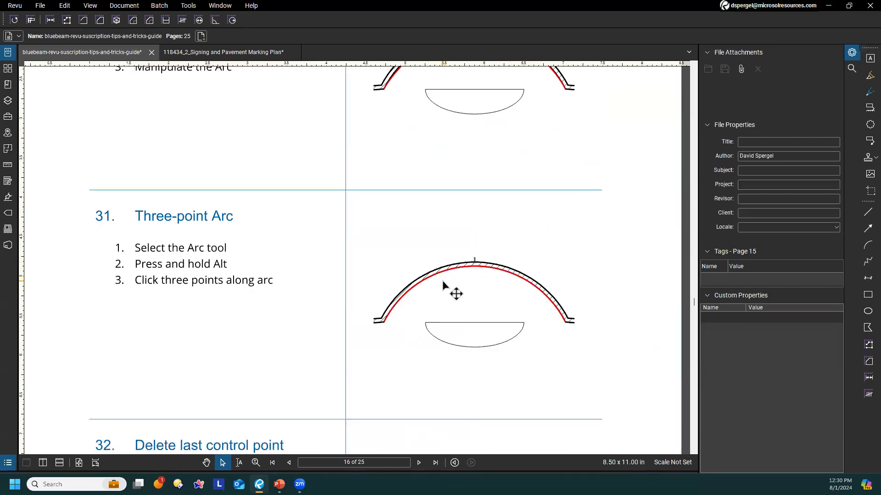
{"action": "scroll", "coordinate": [448, 288], "scroll_direction": "down", "scroll_amount": 1}
{"action": "scroll", "coordinate": [443, 285], "scroll_direction": "down", "scroll_amount": 4}
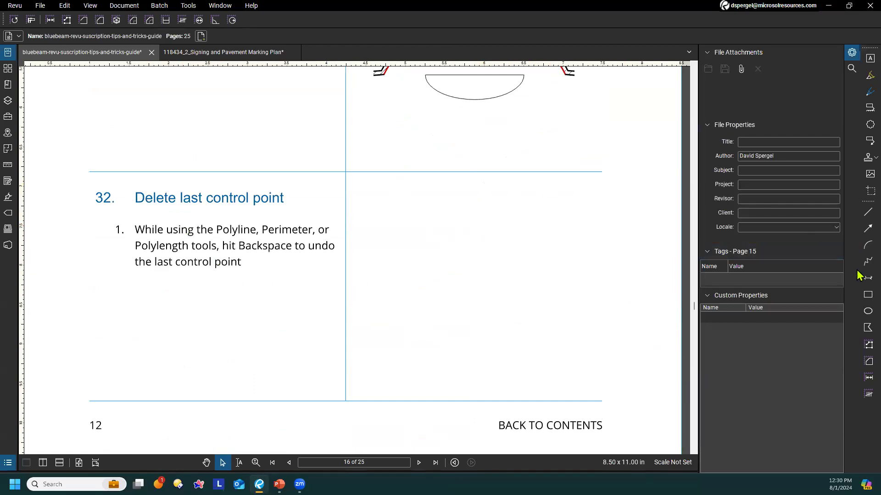
{"action": "left_click", "coordinate": [860, 265]}
{"action": "left_click", "coordinate": [361, 349]}
{"action": "left_click", "coordinate": [372, 206]}
{"action": "left_click", "coordinate": [486, 216]}
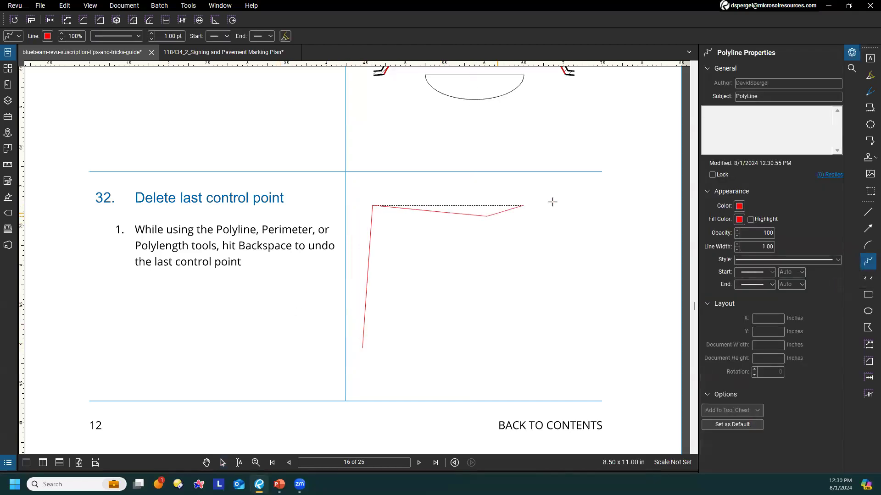
{"action": "left_click", "coordinate": [597, 259]}
{"action": "left_click", "coordinate": [555, 323]}
{"action": "left_click", "coordinate": [487, 343]}
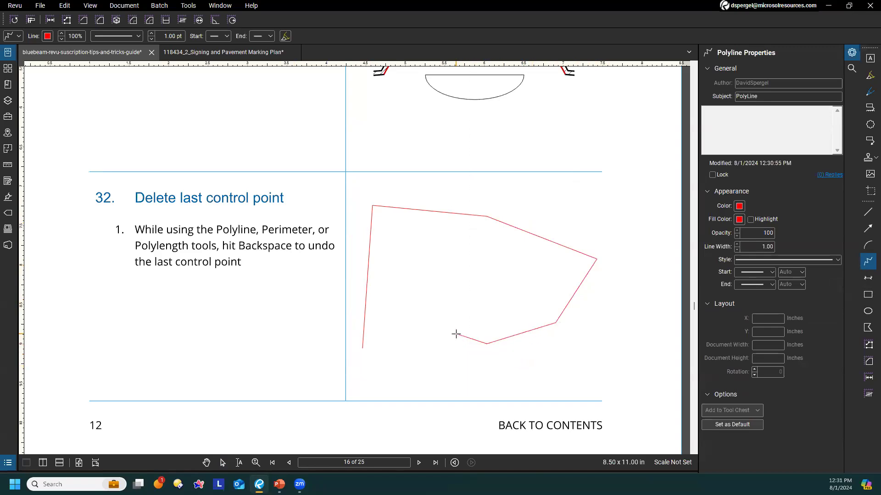
Delete the last four control points of the polyline while it is still being drawn
{"action": "key", "text": "BackSpace"}
{"action": "key", "text": "BackSpace"}
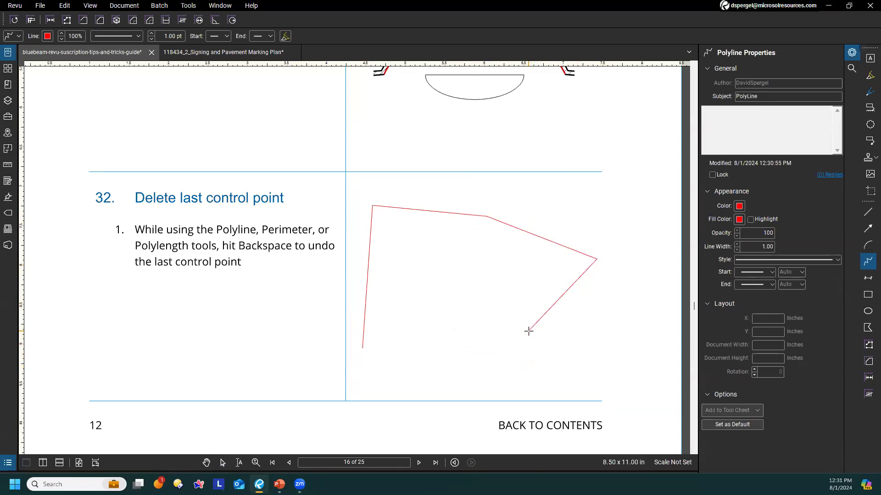
{"action": "key", "text": "BackSpace"}
Add further points to the unfinished polyline, deleting the last control point along the way, and cancel the polyline
{"action": "key", "text": "BackSpace"}
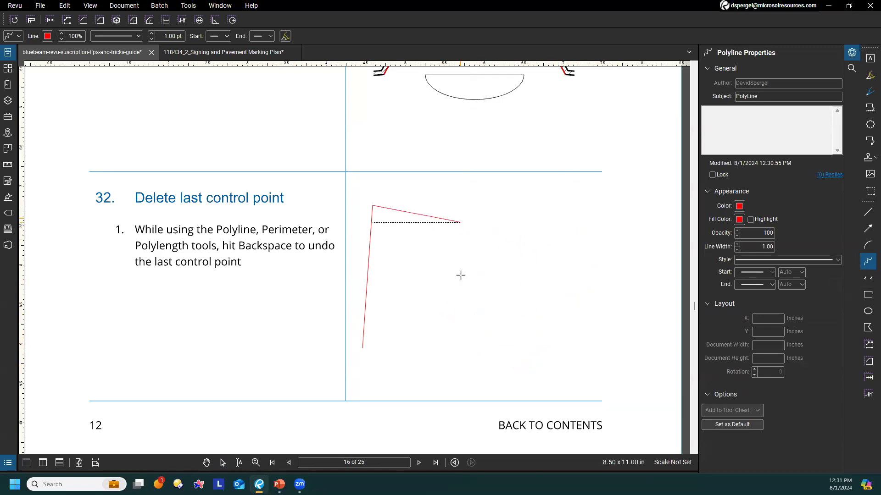
{"action": "left_click", "coordinate": [462, 221]}
{"action": "left_click", "coordinate": [546, 222]}
{"action": "key", "text": "BackSpace"}
{"action": "left_click", "coordinate": [618, 235]}
{"action": "left_click", "coordinate": [604, 293]}
{"action": "left_click", "coordinate": [499, 340]}
{"action": "key", "text": "BackSpace"}
{"action": "key", "text": "Escape"}
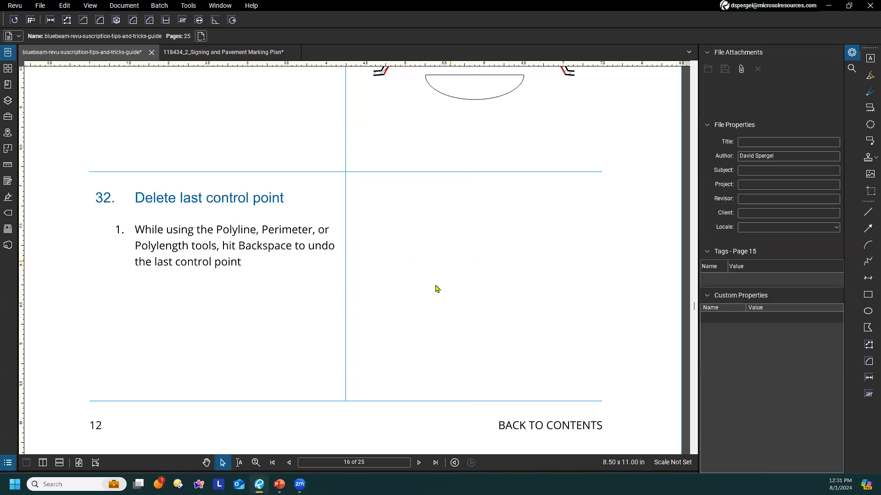
Select the zigzag polyline at tip 33 and add control points on three of its segments
{"action": "scroll", "coordinate": [455, 282], "scroll_direction": "down", "scroll_amount": 5}
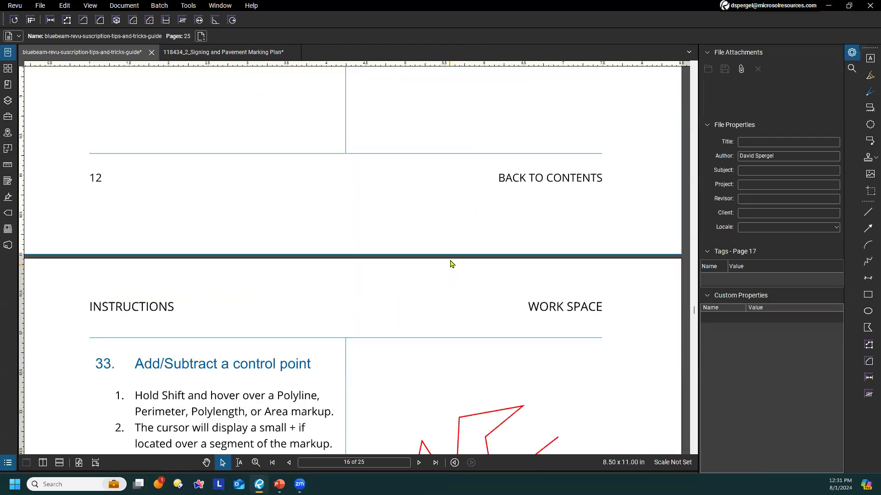
{"action": "scroll", "coordinate": [464, 264], "scroll_direction": "down", "scroll_amount": 3}
{"action": "scroll", "coordinate": [464, 258], "scroll_direction": "down", "scroll_amount": 1}
{"action": "left_click_drag", "start_coordinate": [385, 334], "coordinate": [416, 317]}
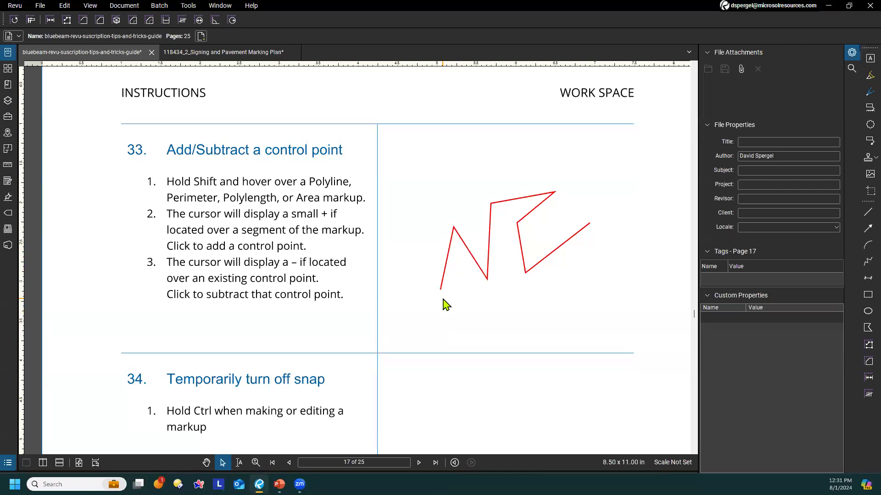
{"action": "left_click", "coordinate": [488, 268]}
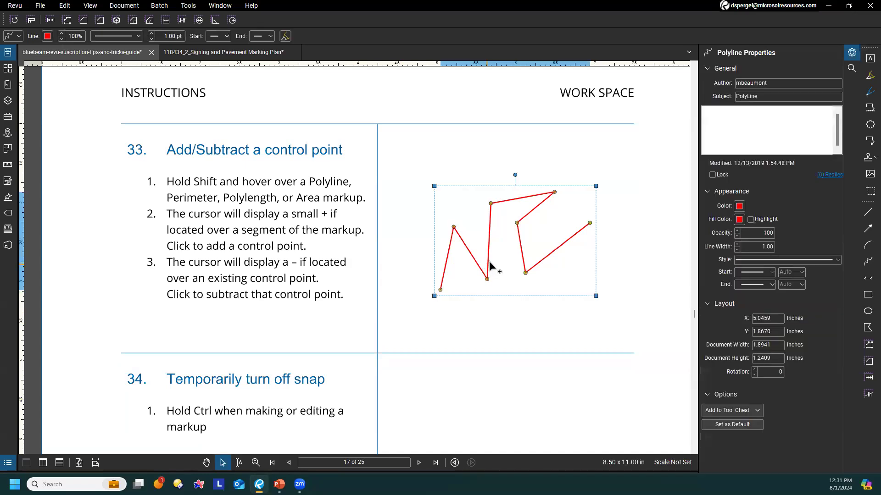
{"action": "left_click", "coordinate": [488, 256], "text": "shift"}
{"action": "left_click", "coordinate": [519, 238], "text": "shift"}
{"action": "left_click", "coordinate": [557, 249], "text": "shift"}
Reshape the tip 33 polyline by moving its three added control points off their original segments
{"action": "left_click_drag", "start_coordinate": [556, 248], "coordinate": [565, 265]}
{"action": "left_click_drag", "start_coordinate": [519, 238], "coordinate": [543, 237]}
{"action": "left_click_drag", "start_coordinate": [489, 260], "coordinate": [506, 258]}
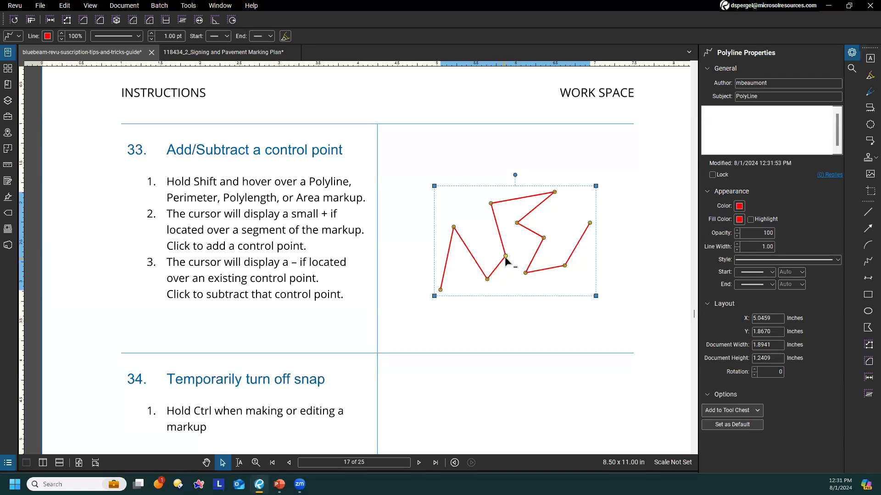
Subtract the added point on the steep middle segment and the one below the peak, and add control points on three other spots
{"action": "left_click", "coordinate": [506, 257], "text": "shift"}
{"action": "left_click", "coordinate": [517, 223], "text": "shift"}
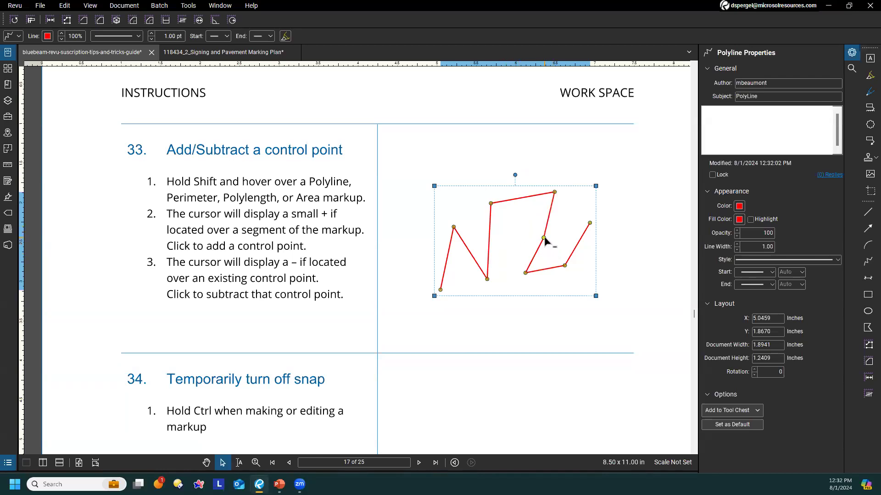
{"action": "left_click", "coordinate": [547, 225], "text": "shift"}
{"action": "left_click", "coordinate": [525, 197], "text": "shift"}
{"action": "left_click", "coordinate": [490, 230], "text": "shift"}
Move the new point on the steep middle segment right and the one on the upper segment down, and clear the selection
{"action": "left_click_drag", "start_coordinate": [489, 230], "coordinate": [506, 227]}
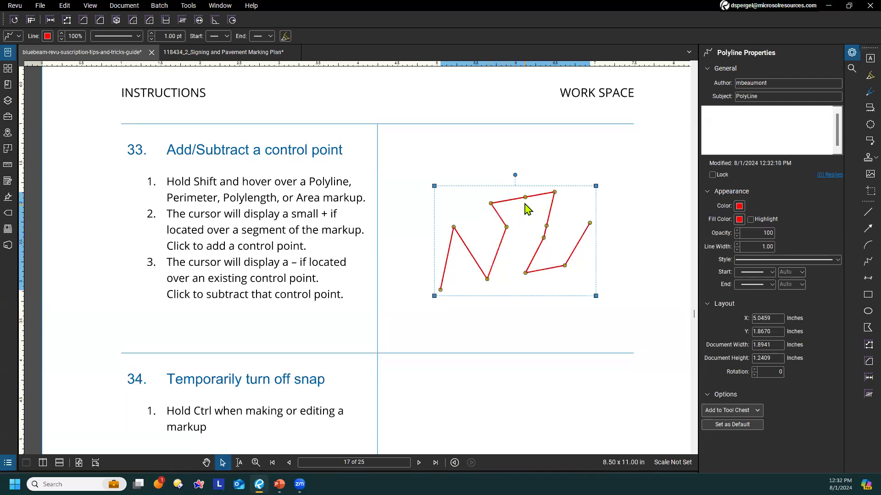
{"action": "left_click_drag", "start_coordinate": [525, 197], "coordinate": [525, 214]}
{"action": "left_click", "coordinate": [518, 306]}
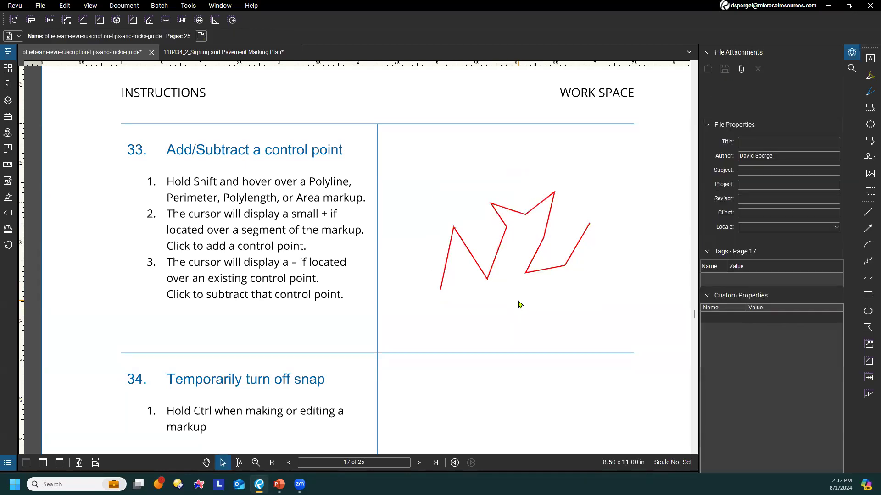
Examine tip 34 on temporarily turning off snap, and check how the Line tool snaps around the tip 33 polyline
{"action": "scroll", "coordinate": [502, 305], "scroll_direction": "down", "scroll_amount": 3}
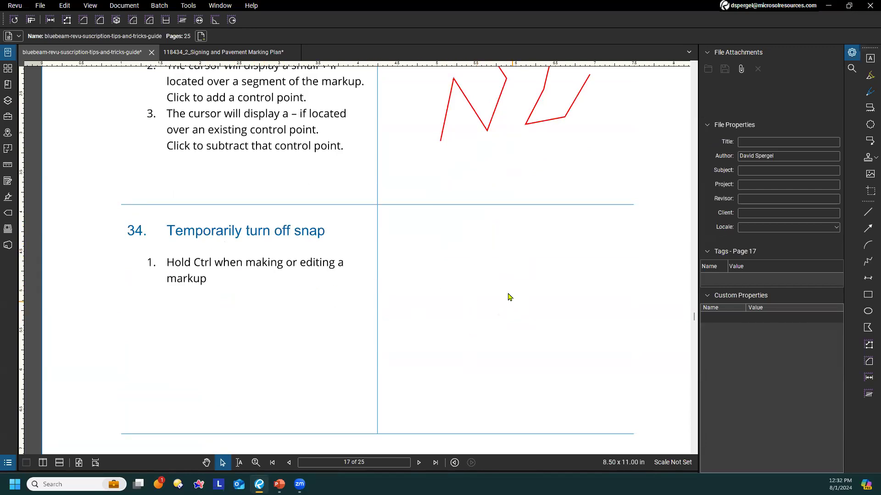
{"action": "scroll", "coordinate": [502, 289], "scroll_direction": "up", "scroll_amount": 3}
{"action": "scroll", "coordinate": [466, 314], "scroll_direction": "down", "scroll_amount": 2}
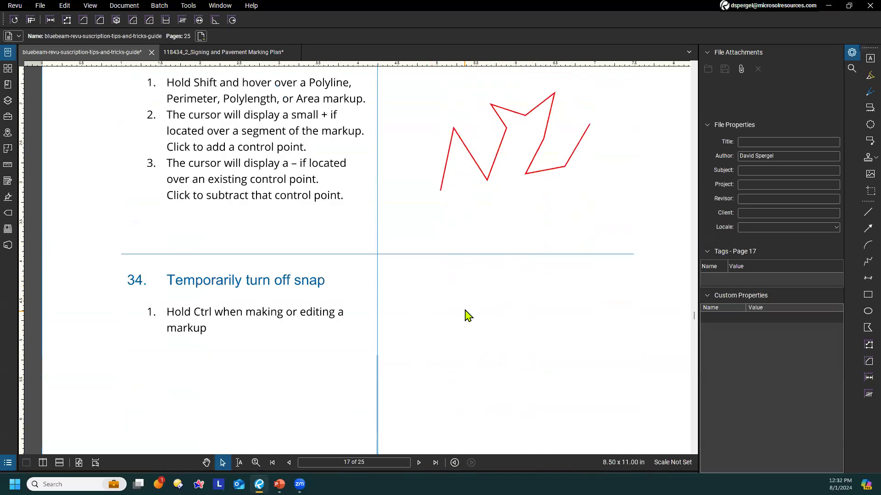
{"action": "scroll", "coordinate": [466, 314], "scroll_direction": "down", "scroll_amount": 3}
{"action": "scroll", "coordinate": [442, 271], "scroll_direction": "up", "scroll_amount": 2}
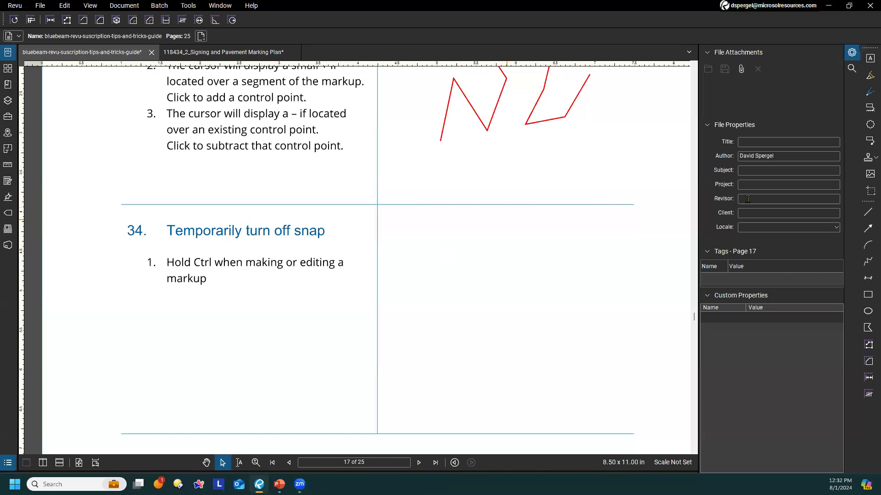
{"action": "left_click", "coordinate": [867, 212]}
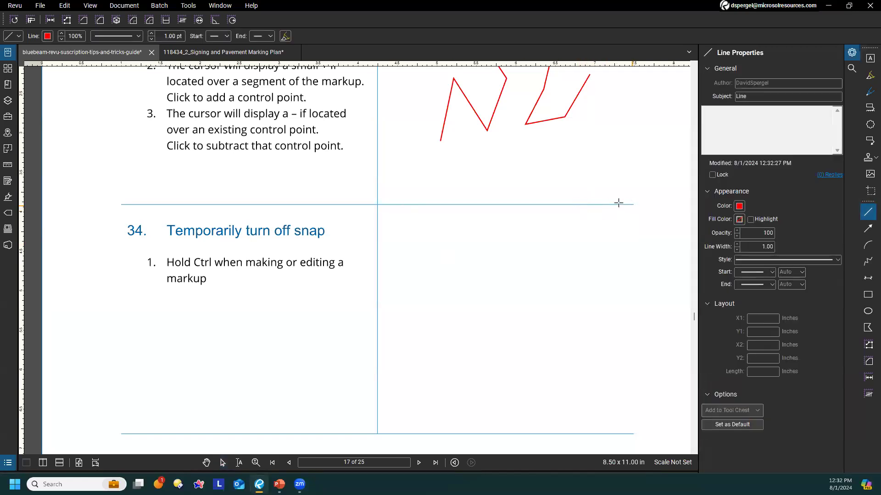
{"action": "scroll", "coordinate": [580, 191], "scroll_direction": "up", "scroll_amount": 2}
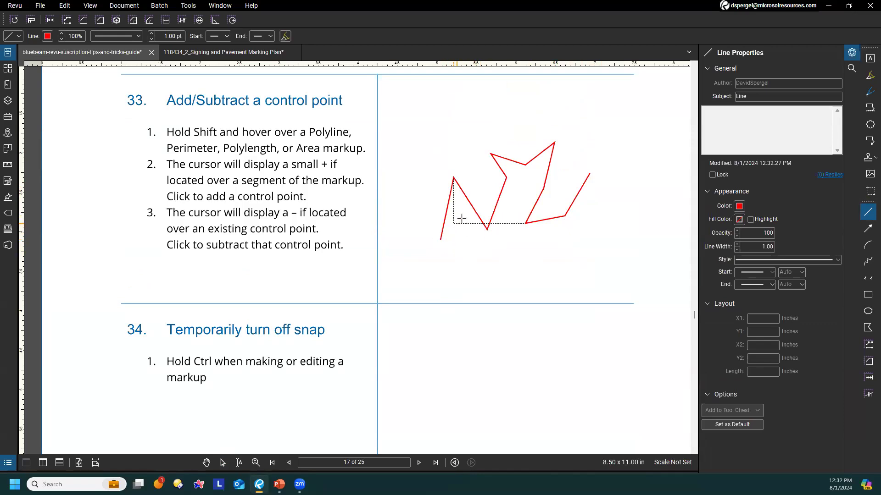
{"action": "scroll", "coordinate": [528, 266], "scroll_direction": "down", "scroll_amount": 5}
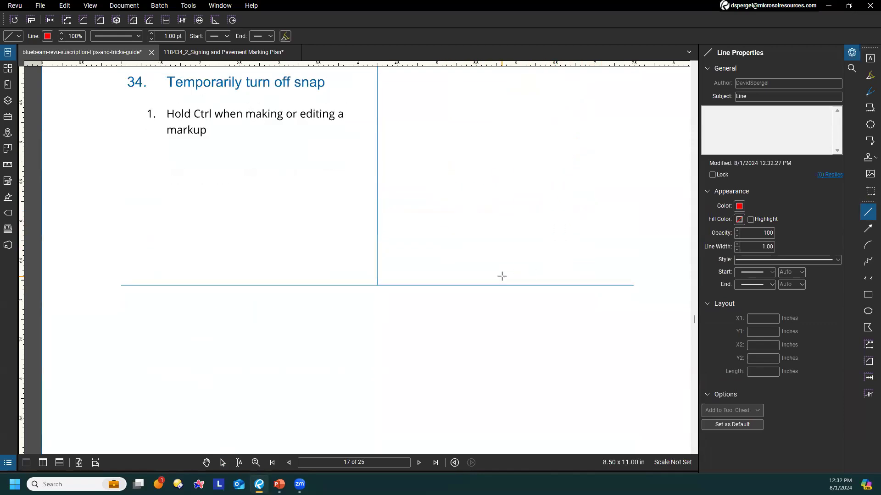
{"action": "key", "text": "Escape"}
Move the tip 35 callout left and slightly down so its arrow meets the edge of circle 1, and clear the selection
{"action": "scroll", "coordinate": [479, 234], "scroll_direction": "down", "scroll_amount": 7}
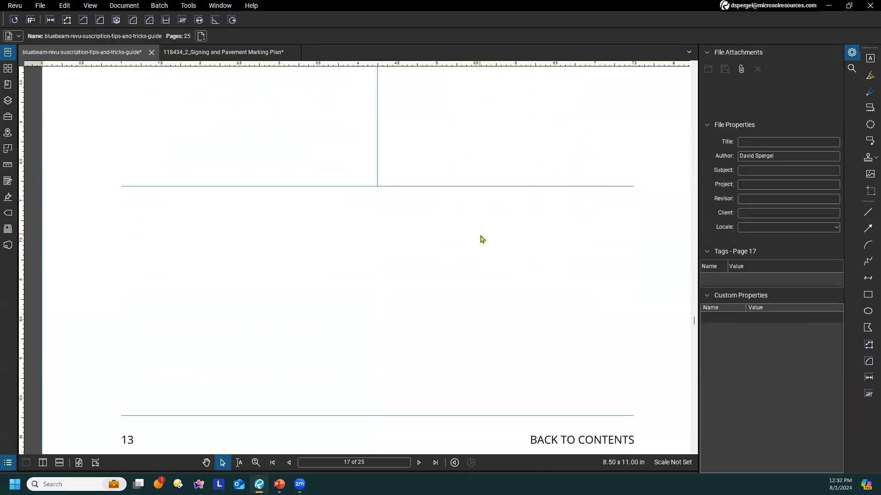
{"action": "scroll", "coordinate": [459, 210], "scroll_direction": "down", "scroll_amount": 4}
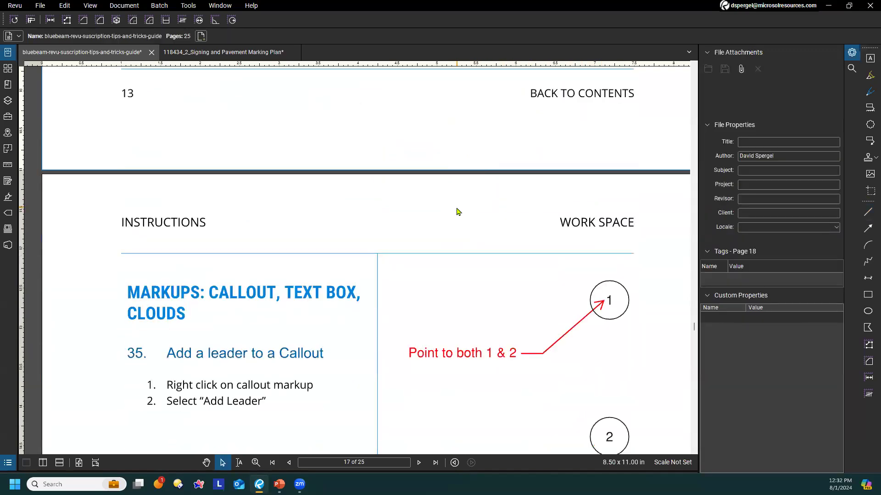
{"action": "scroll", "coordinate": [457, 203], "scroll_direction": "down", "scroll_amount": 1}
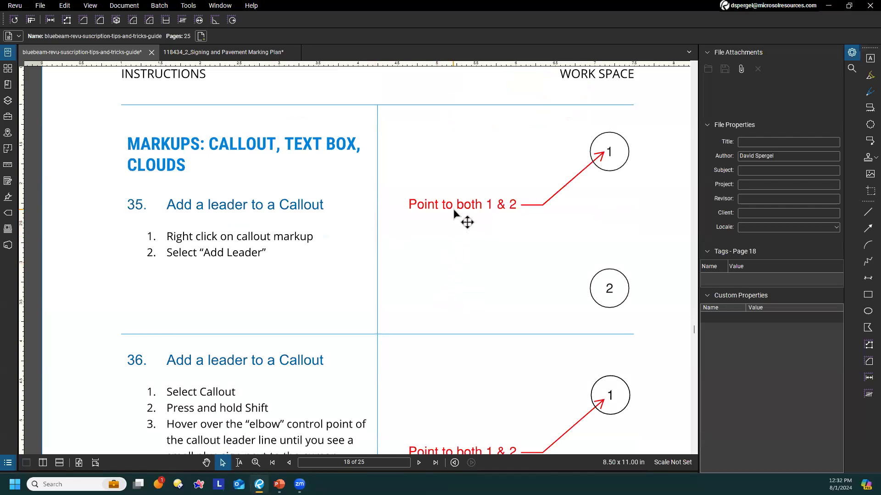
{"action": "mouse_move", "coordinate": [454, 208]}
{"action": "left_mouse_down"}
{"action": "mouse_move", "coordinate": [453, 292]}
{"action": "mouse_move", "coordinate": [452, 222]}
{"action": "left_mouse_up"}
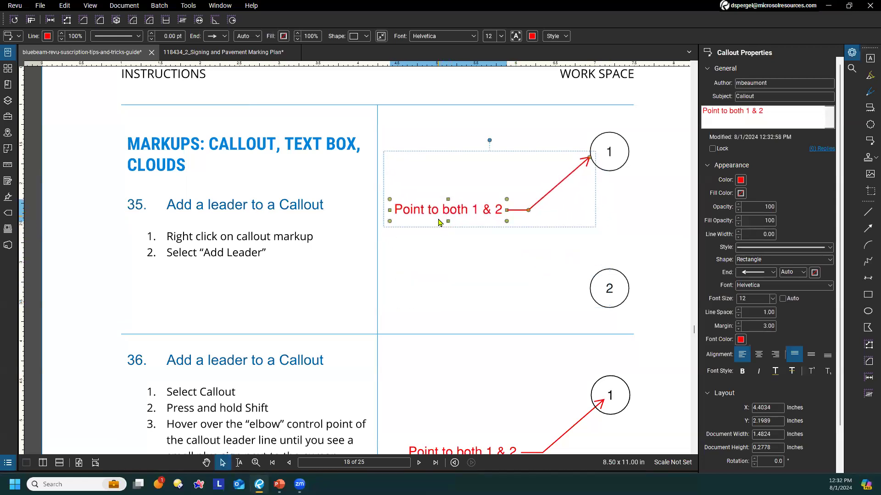
{"action": "left_click", "coordinate": [443, 250]}
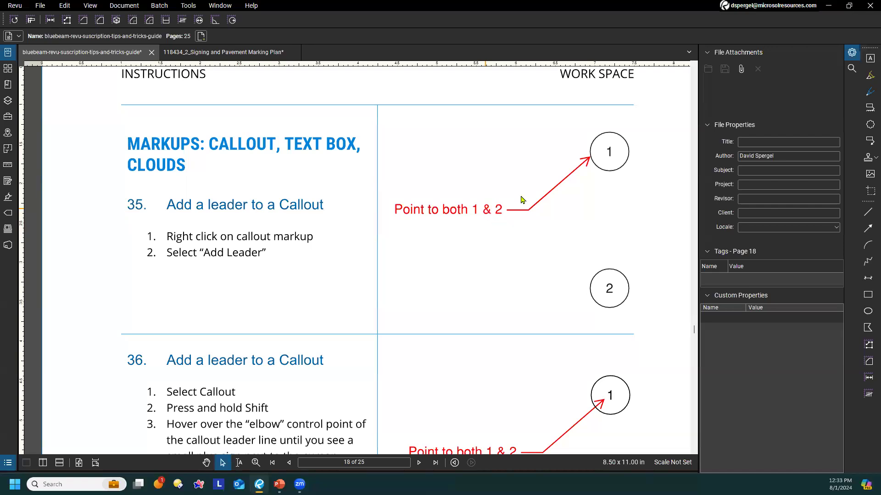
Add a second leader to the tip 35 callout, pointing at the edge of circle 2, and clear the selection
{"action": "left_click", "coordinate": [479, 212]}
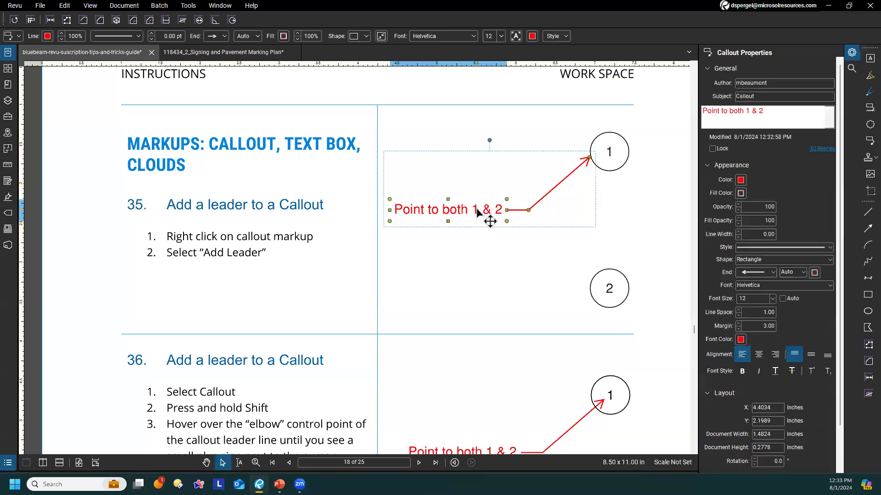
{"action": "right_click", "coordinate": [478, 214]}
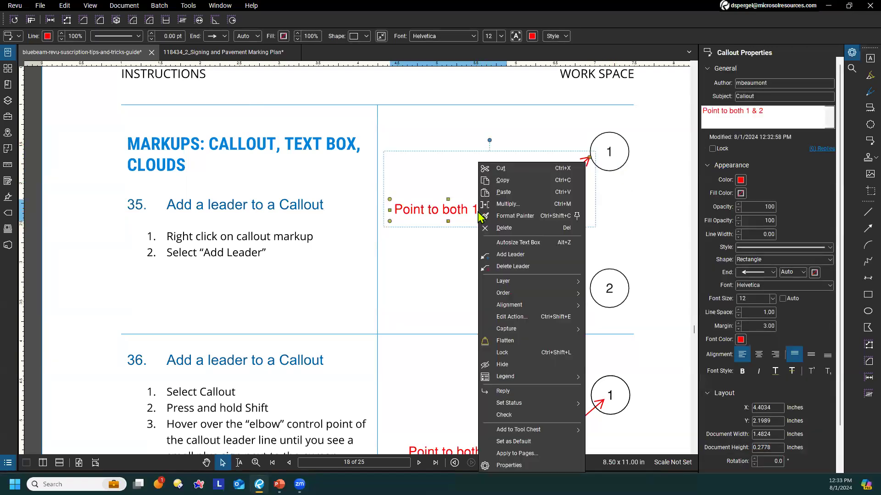
{"action": "left_click", "coordinate": [532, 254]}
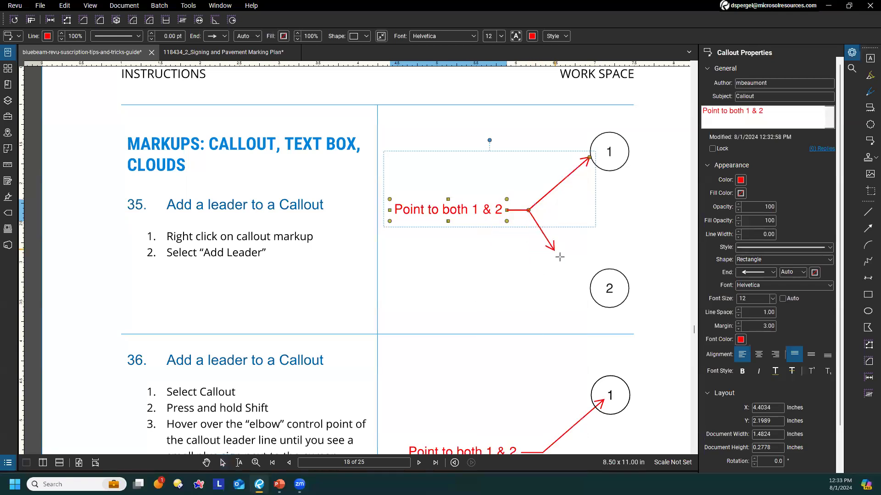
{"action": "left_click", "coordinate": [596, 273]}
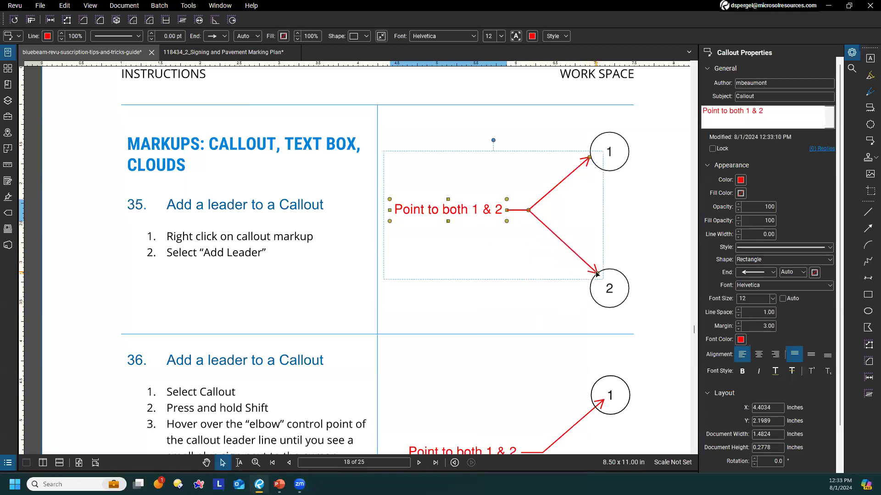
{"action": "left_click", "coordinate": [492, 323]}
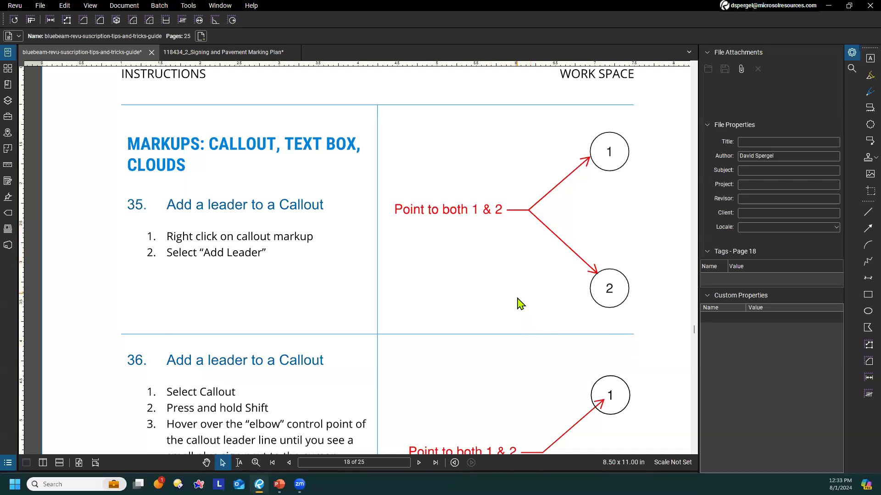
Add a leader from the elbow control point of the tip 36 callout to circle 2, and deselect the callout
{"action": "scroll", "coordinate": [520, 303], "scroll_direction": "down", "scroll_amount": 4}
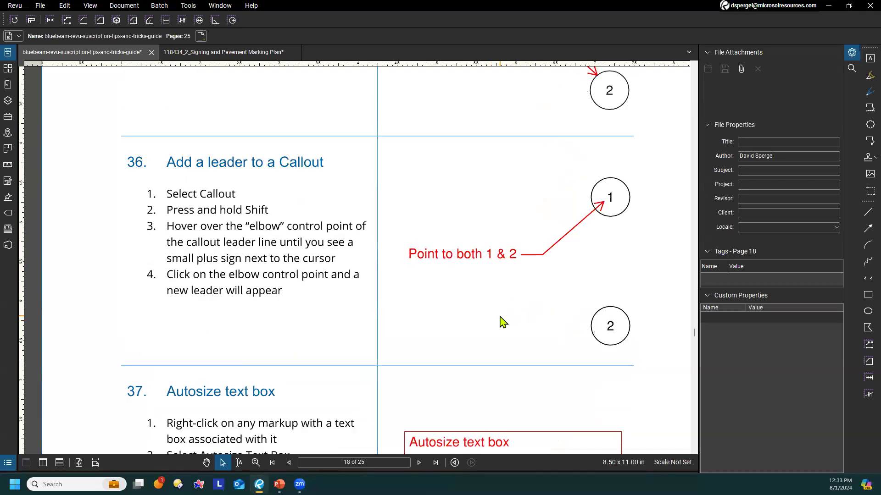
{"action": "left_click", "coordinate": [490, 267]}
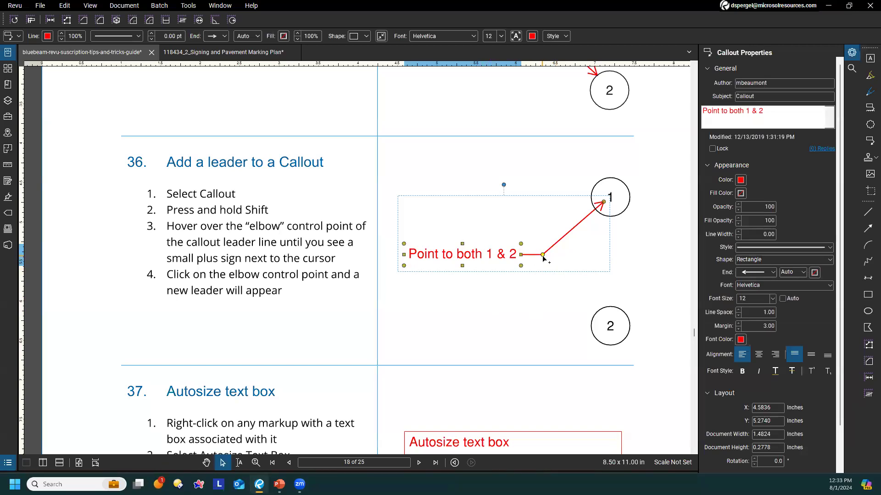
{"action": "left_click_drag", "start_coordinate": [542, 255], "coordinate": [598, 312]}
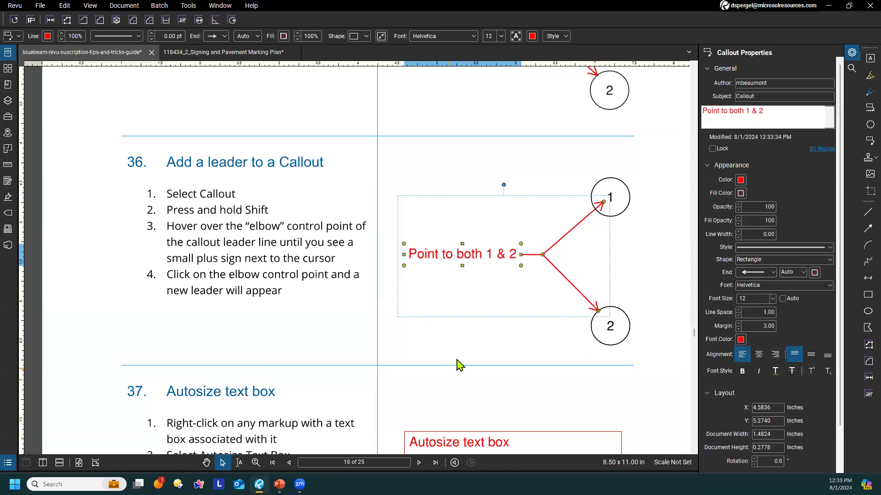
{"action": "left_click", "coordinate": [489, 357]}
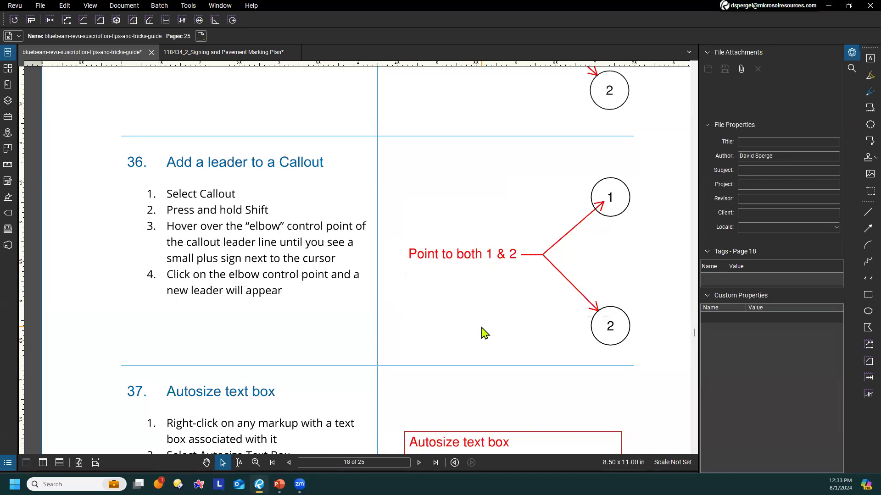
Autosize the text box at tip 37 to fit its text, and clear the selection
{"action": "scroll", "coordinate": [466, 251], "scroll_direction": "down", "scroll_amount": 3}
{"action": "scroll", "coordinate": [481, 242], "scroll_direction": "down", "scroll_amount": 1}
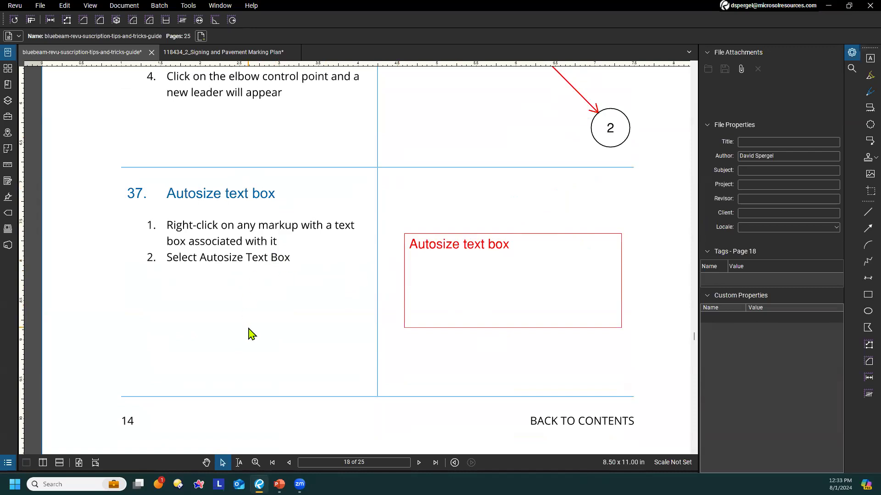
{"action": "right_click", "coordinate": [452, 249]}
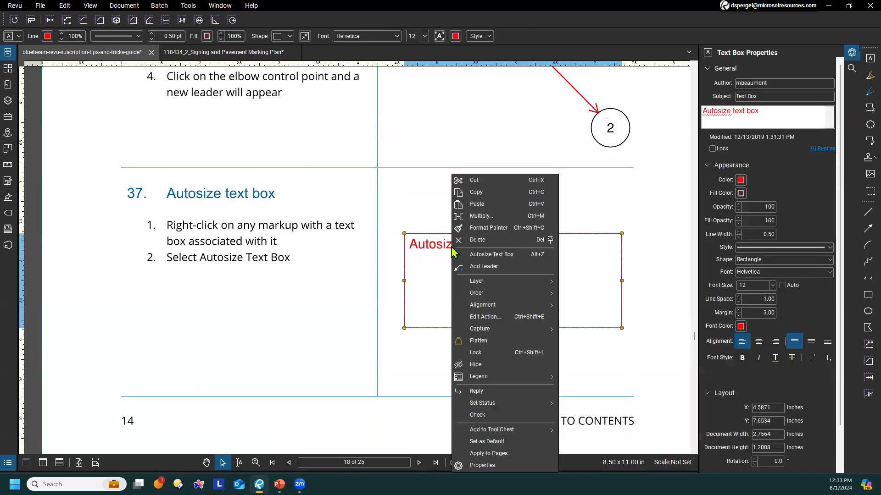
{"action": "left_click", "coordinate": [496, 261]}
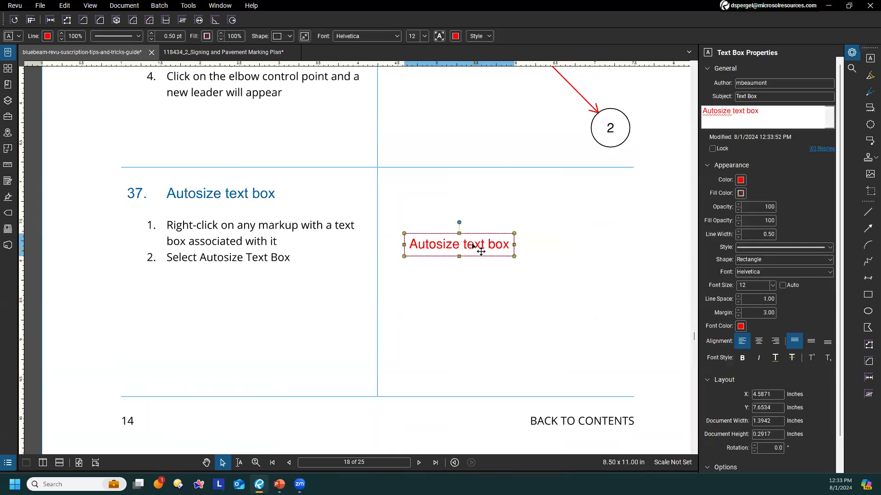
{"action": "key", "text": "Escape"}
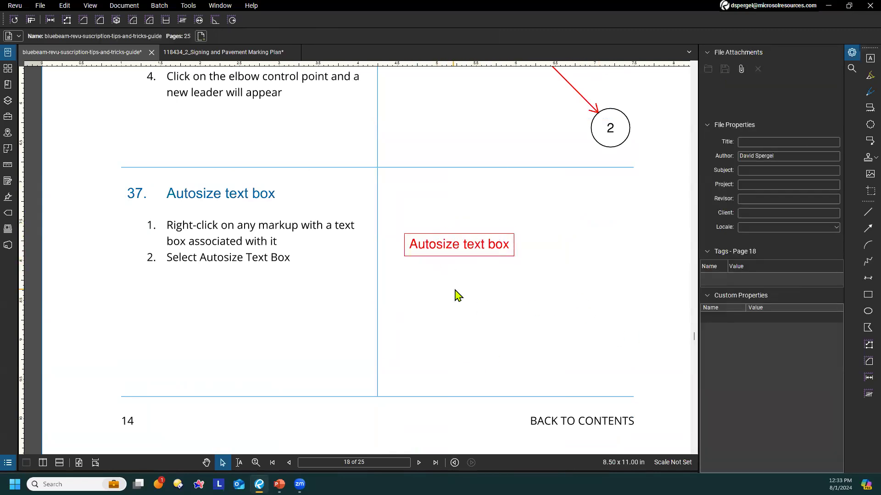
{"action": "scroll", "coordinate": [477, 287], "scroll_direction": "down", "scroll_amount": 4}
{"action": "scroll", "coordinate": [475, 275], "scroll_direction": "up", "scroll_amount": 5}
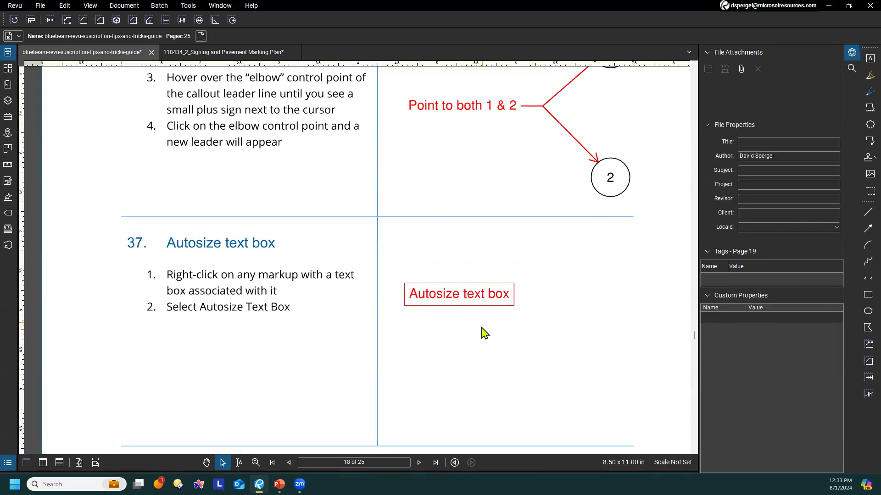
{"action": "left_click", "coordinate": [458, 300]}
{"action": "key", "text": "Escape"}
Select the large text box at tip 38 and give its properties display more width
{"action": "scroll", "coordinate": [447, 337], "scroll_direction": "down", "scroll_amount": 5}
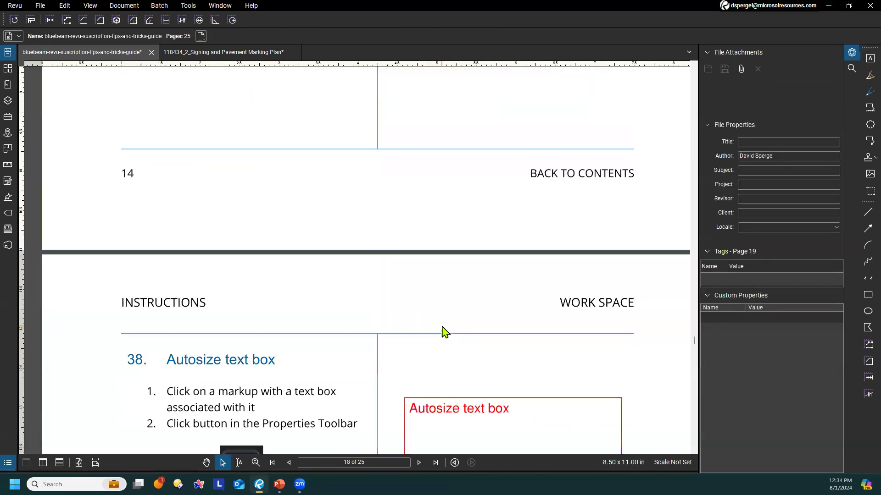
{"action": "scroll", "coordinate": [431, 329], "scroll_direction": "down", "scroll_amount": 4}
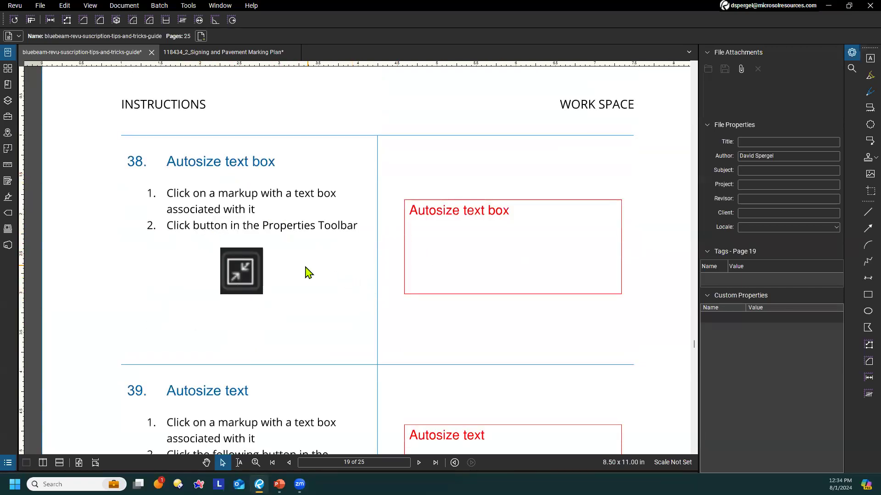
{"action": "left_click", "coordinate": [468, 216]}
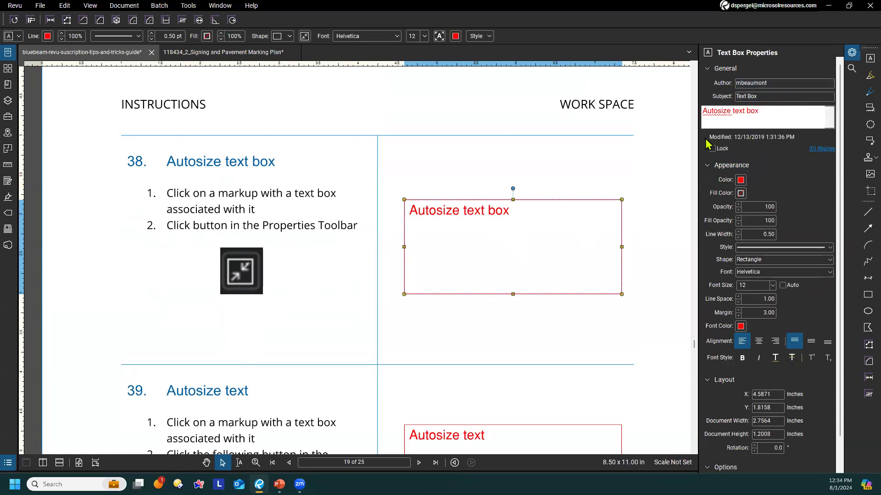
{"action": "scroll", "coordinate": [687, 146], "scroll_direction": "up", "scroll_amount": 10}
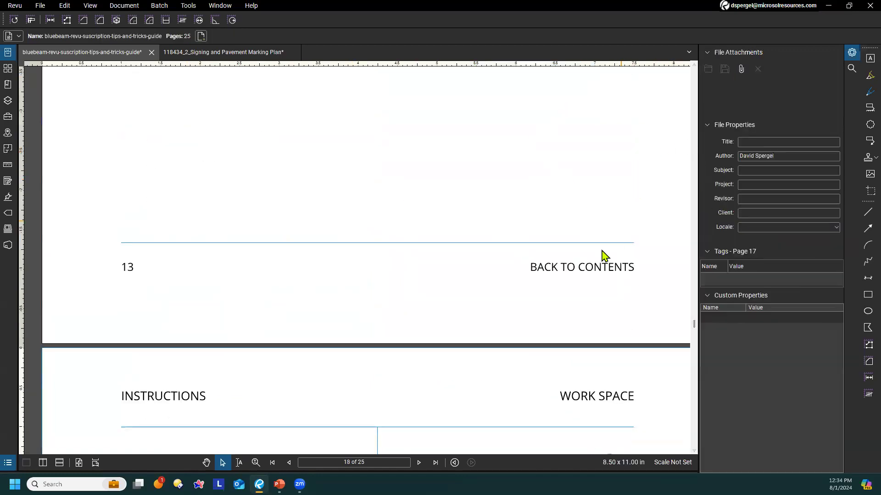
{"action": "scroll", "coordinate": [591, 266], "scroll_direction": "down", "scroll_amount": 10}
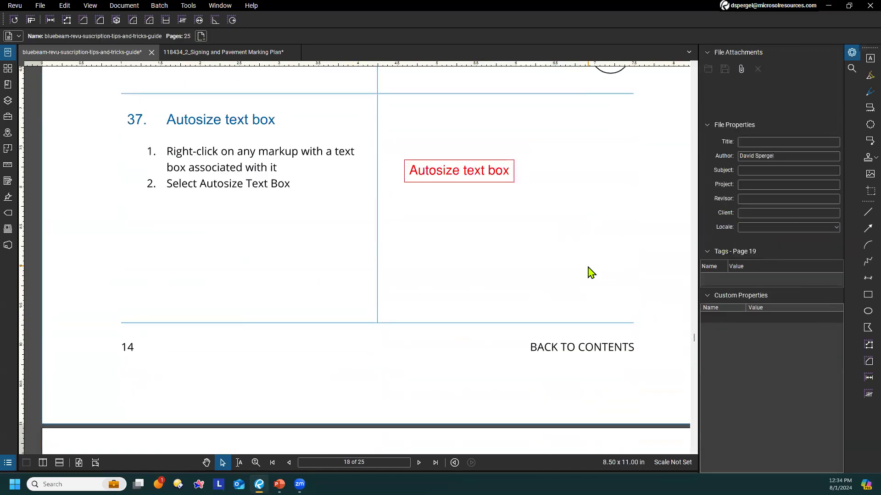
{"action": "scroll", "coordinate": [590, 272], "scroll_direction": "down", "scroll_amount": 8}
{"action": "left_click", "coordinate": [527, 265]}
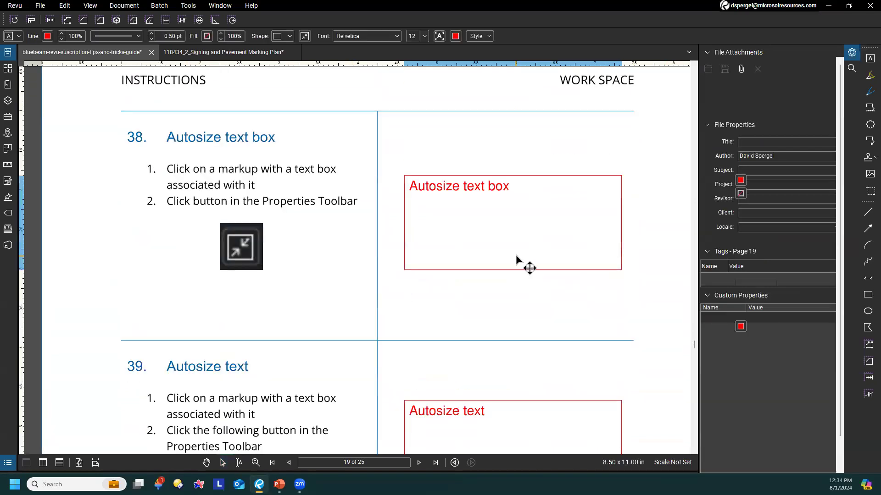
{"action": "left_click_drag", "start_coordinate": [698, 81], "coordinate": [668, 81]}
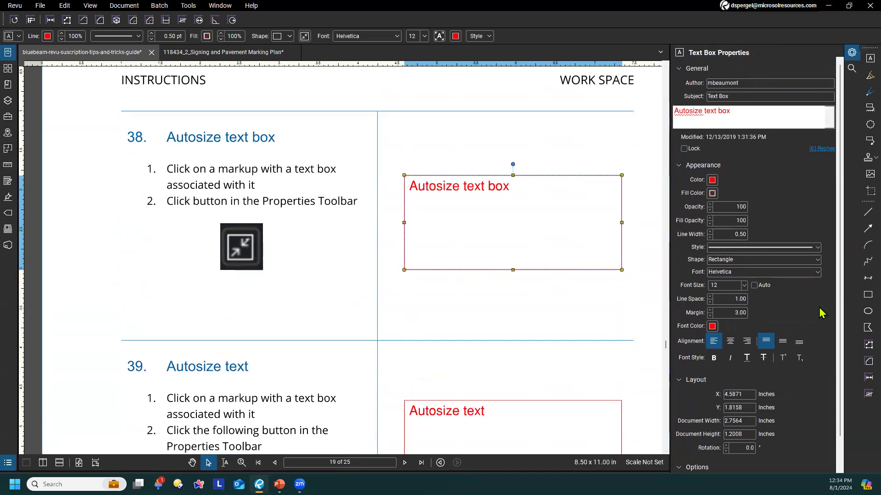
Enlarge the tip 38 text to fill its box with automatic font size, and switch automatic sizing off again
{"action": "scroll", "coordinate": [819, 310], "scroll_direction": "down", "scroll_amount": 1}
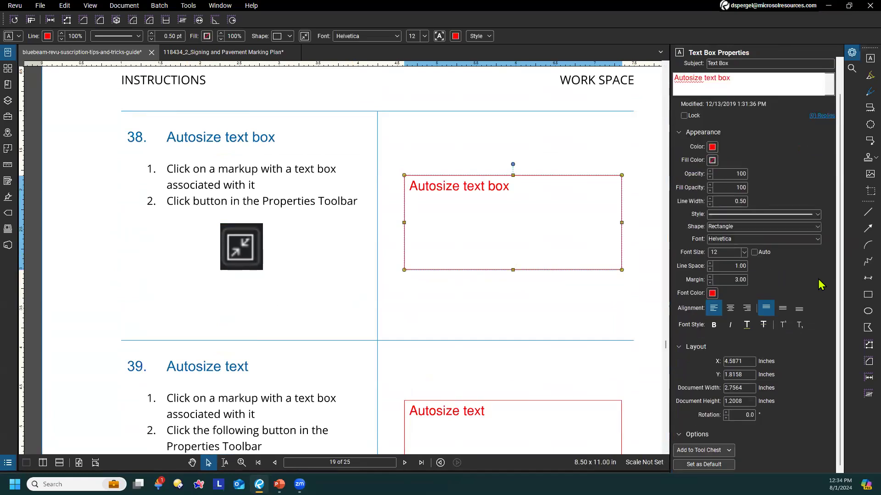
{"action": "scroll", "coordinate": [819, 284], "scroll_direction": "up", "scroll_amount": 1}
{"action": "left_click", "coordinate": [754, 285]}
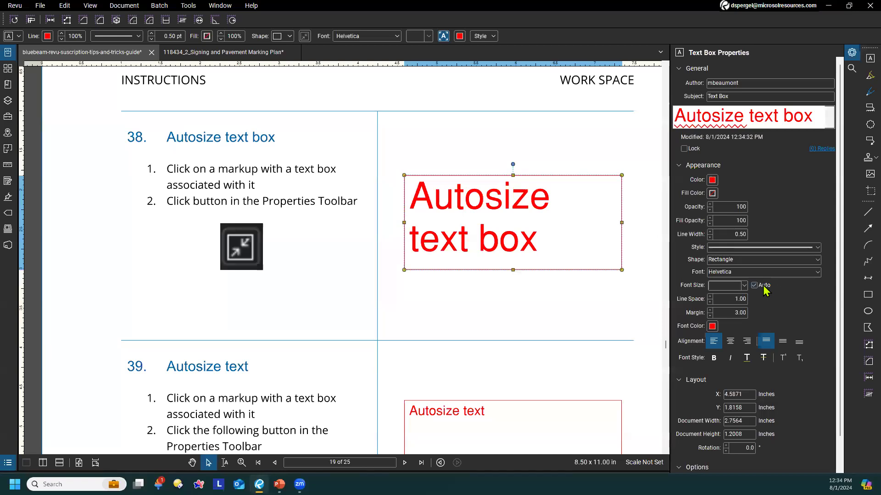
{"action": "left_click", "coordinate": [763, 286]}
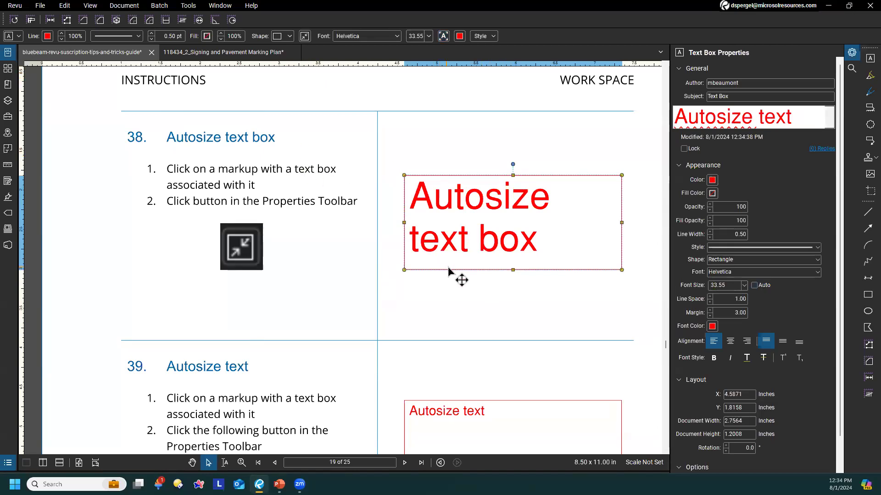
Autosize the tip 38 text box around its text and turn on automatic font size for it
{"action": "left_click", "coordinate": [304, 36]}
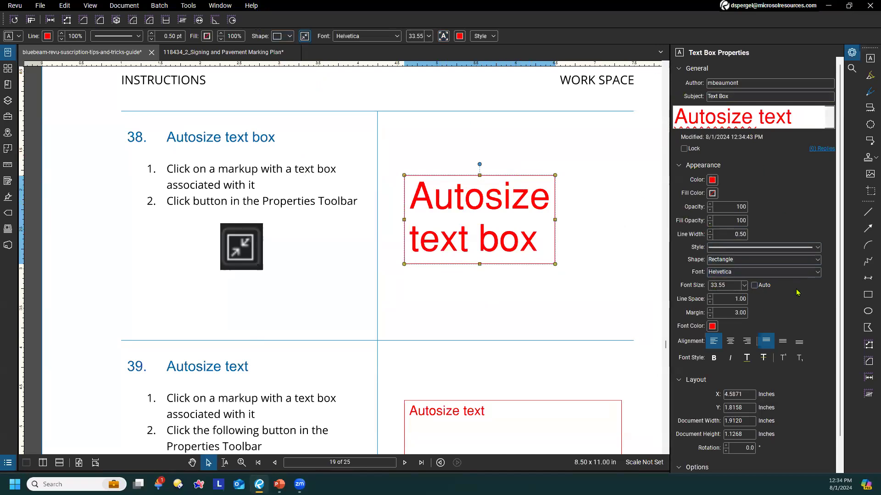
{"action": "left_click", "coordinate": [753, 285]}
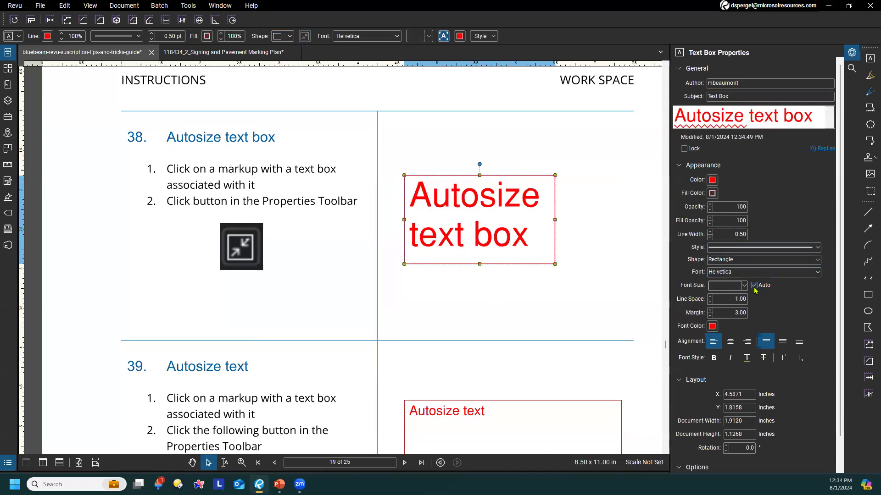
{"action": "left_click", "coordinate": [549, 287]}
Turn on automatic font size for the tip 39 text box and enlarge the box to about 3.23 by 1.68 inches
{"action": "scroll", "coordinate": [546, 288], "scroll_direction": "down", "scroll_amount": 5}
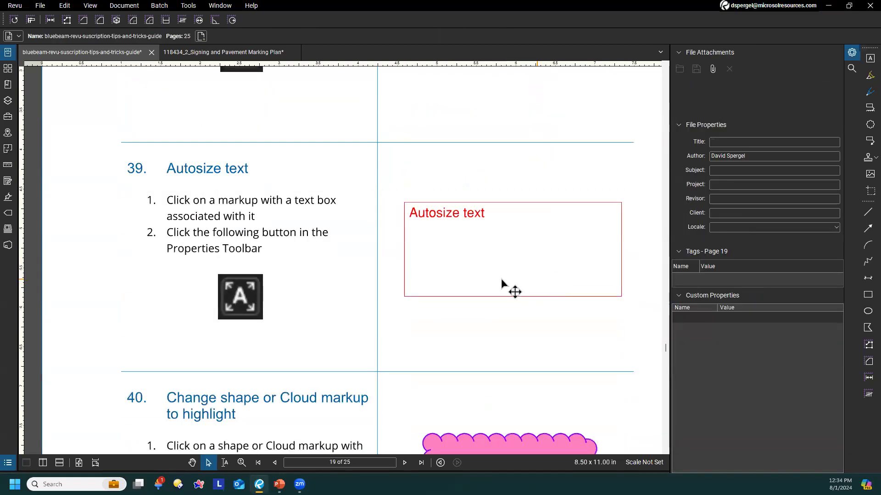
{"action": "left_click", "coordinate": [459, 271]}
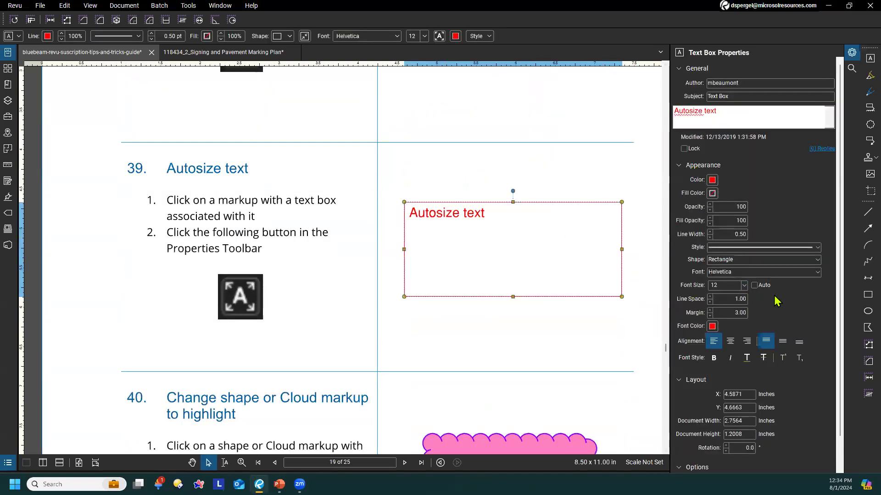
{"action": "left_click", "coordinate": [755, 285]}
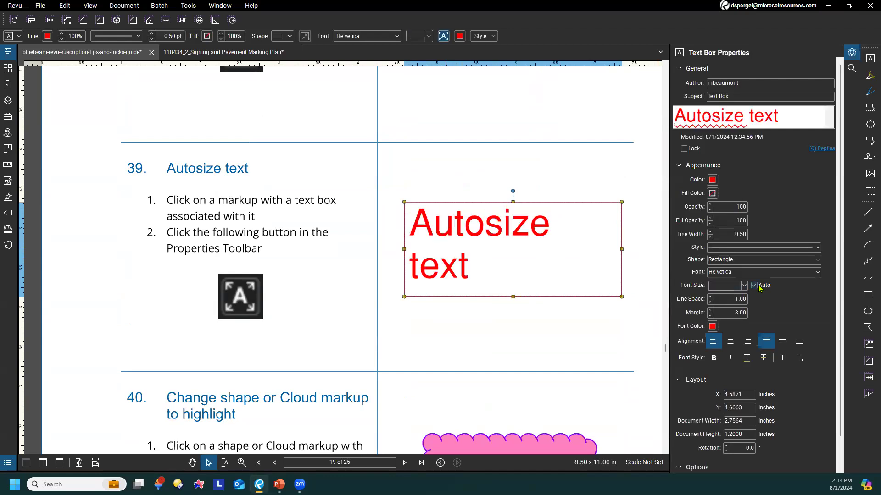
{"action": "left_click_drag", "start_coordinate": [622, 297], "coordinate": [605, 334]}
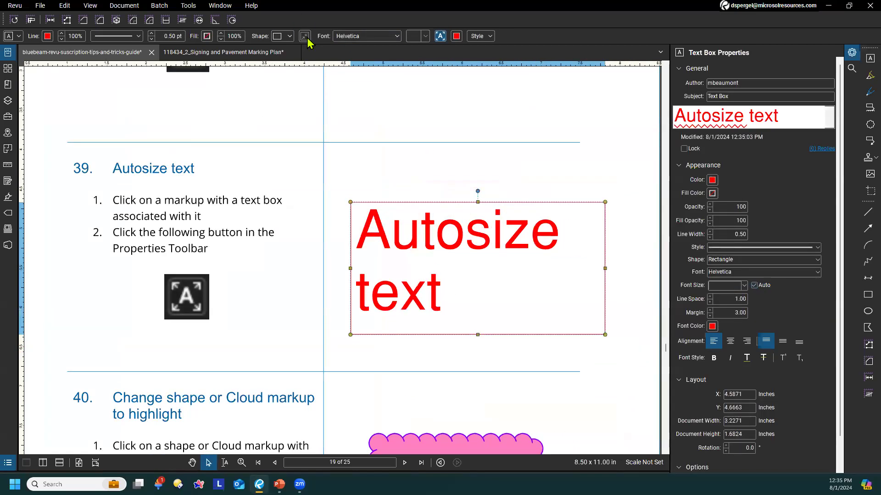
Refit the tip 39 text box to about 2.72 by 1.58 inches and turn automatic font size back on
{"action": "left_click", "coordinate": [440, 37]}
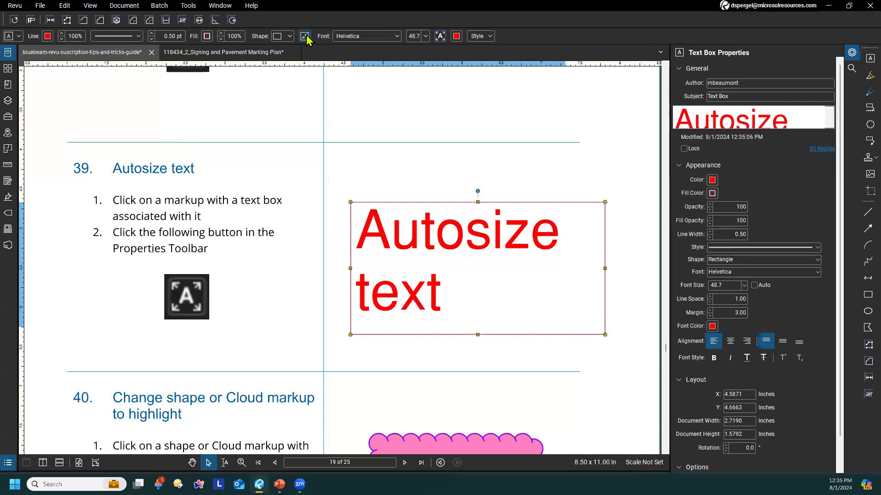
{"action": "left_click_drag", "start_coordinate": [564, 327], "coordinate": [483, 264]}
{"action": "left_click_drag", "start_coordinate": [482, 388], "coordinate": [565, 264]}
{"action": "left_click", "coordinate": [755, 285]}
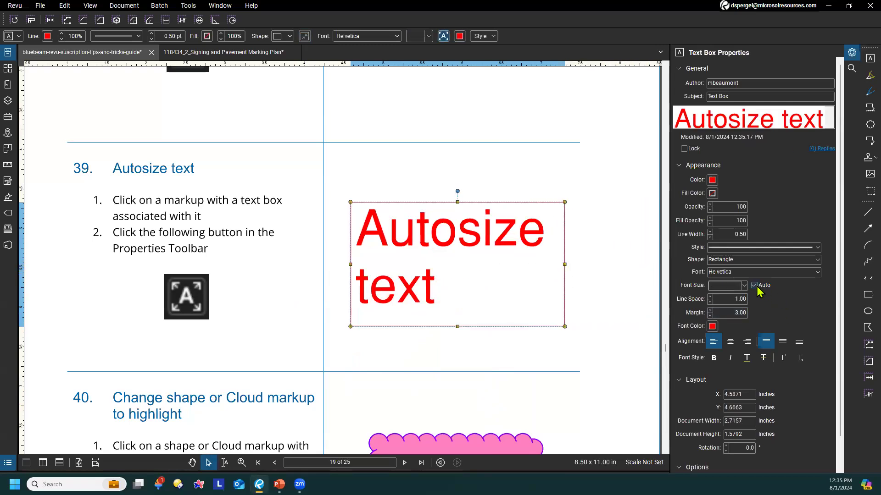
{"action": "left_click", "coordinate": [301, 311]}
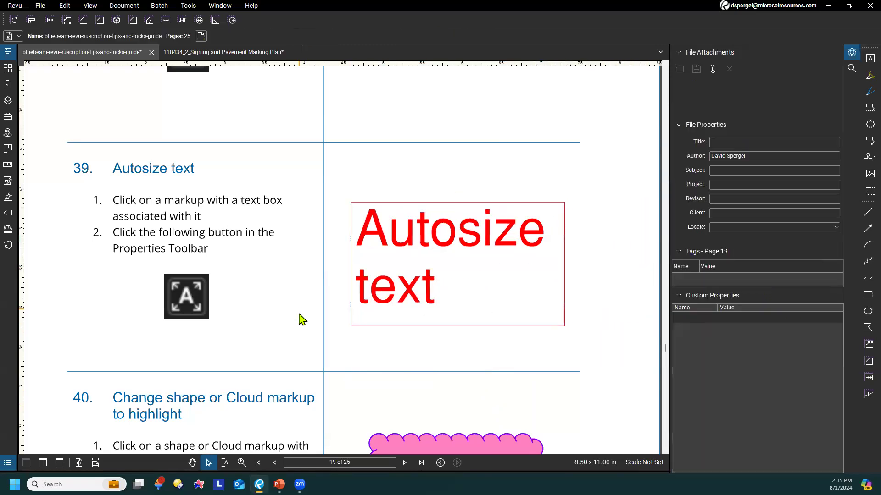
Change the opaque pink cloud markup at tip 40 to a highlight, and deselect it
{"action": "scroll", "coordinate": [298, 298], "scroll_direction": "down", "scroll_amount": 3}
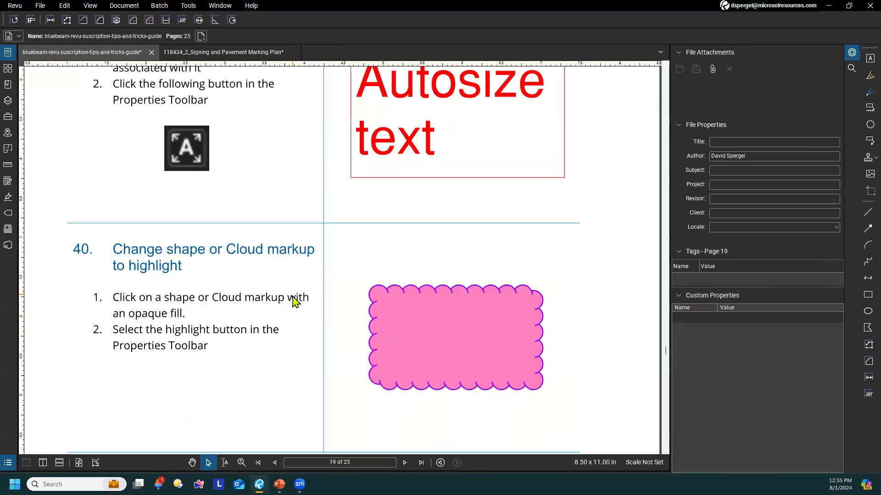
{"action": "scroll", "coordinate": [294, 339], "scroll_direction": "down", "scroll_amount": 2}
{"action": "left_click_drag", "start_coordinate": [226, 284], "coordinate": [246, 327]}
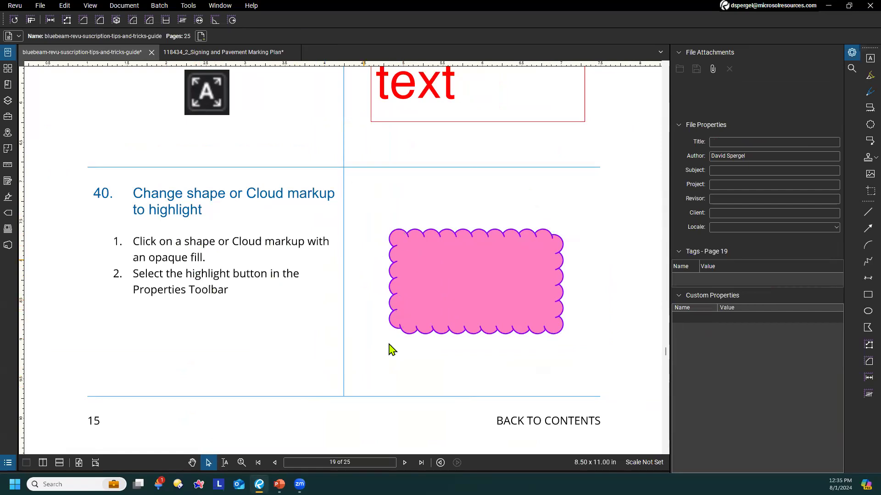
{"action": "left_click", "coordinate": [412, 259]}
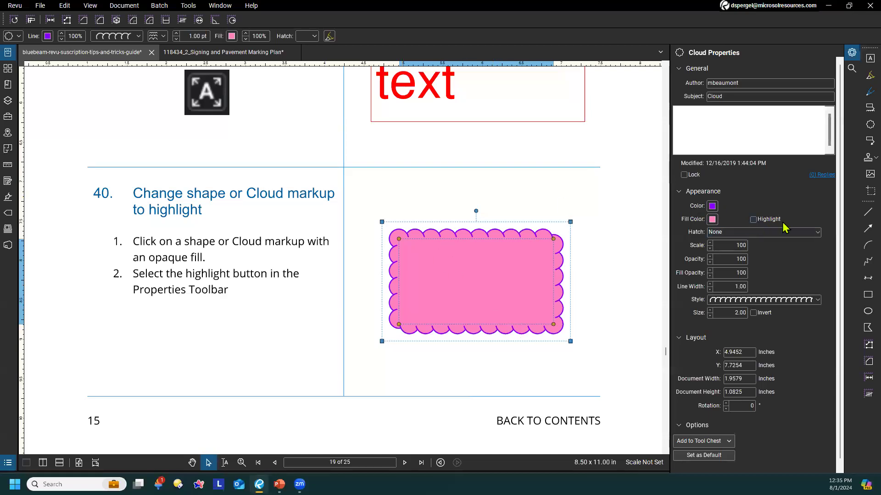
{"action": "left_click", "coordinate": [768, 219]}
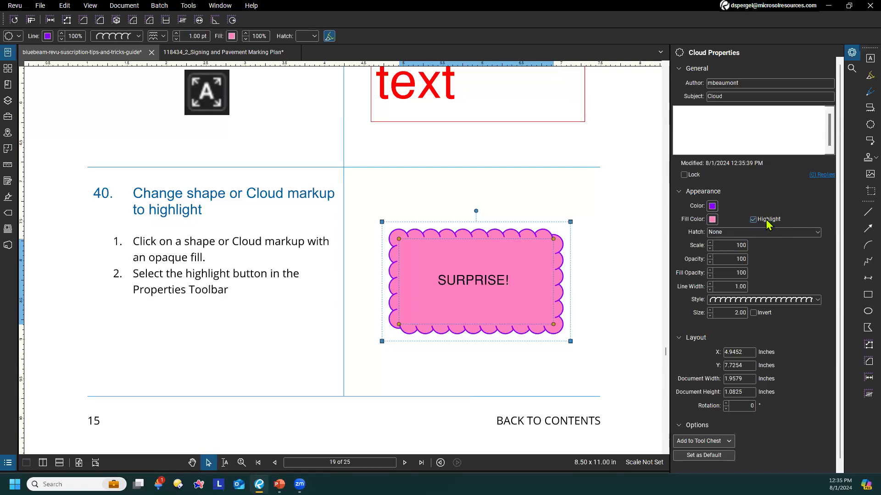
{"action": "left_click", "coordinate": [514, 361]}
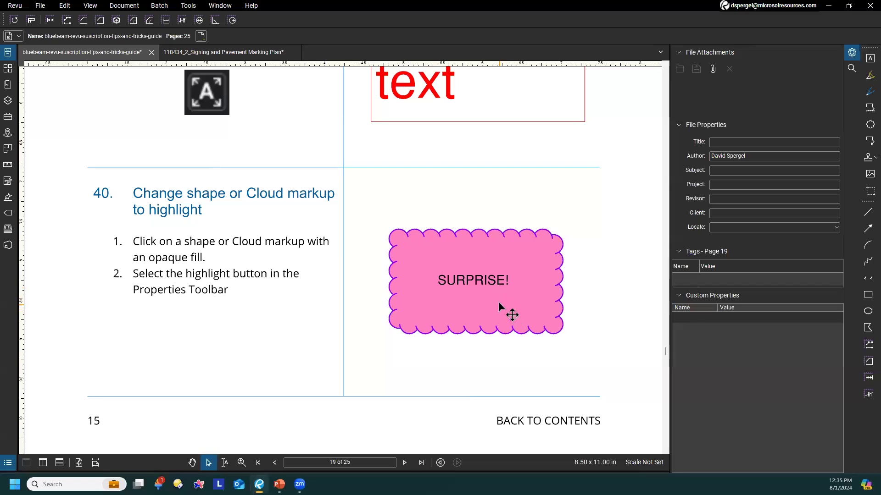
Shift the highlighted pink cloud at tip 40 slightly to the left over the text beneath it, and deselect it
{"action": "scroll", "coordinate": [376, 251], "scroll_direction": "down", "scroll_amount": 1}
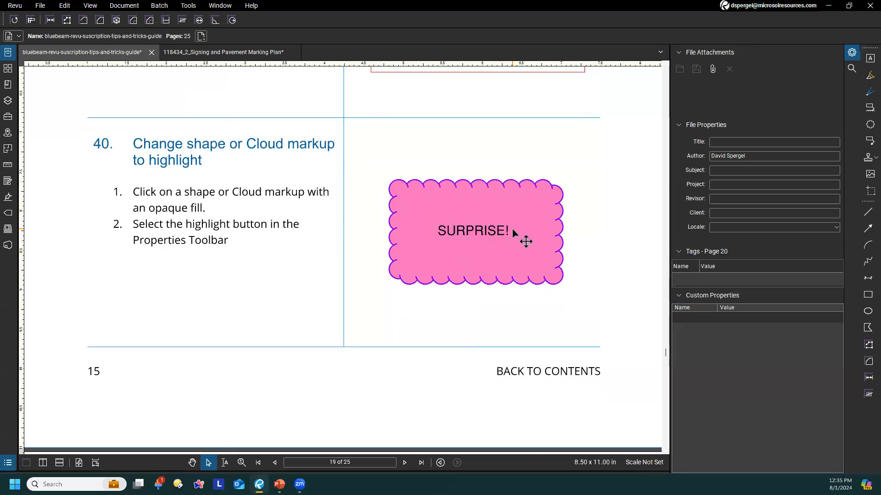
{"action": "left_click", "coordinate": [532, 273]}
{"action": "mouse_move", "coordinate": [527, 229]}
{"action": "left_mouse_down"}
{"action": "mouse_move", "coordinate": [577, 357]}
{"action": "mouse_move", "coordinate": [587, 359]}
{"action": "mouse_move", "coordinate": [521, 226]}
{"action": "mouse_move", "coordinate": [531, 230]}
{"action": "left_mouse_up"}
{"action": "left_click", "coordinate": [590, 216]}
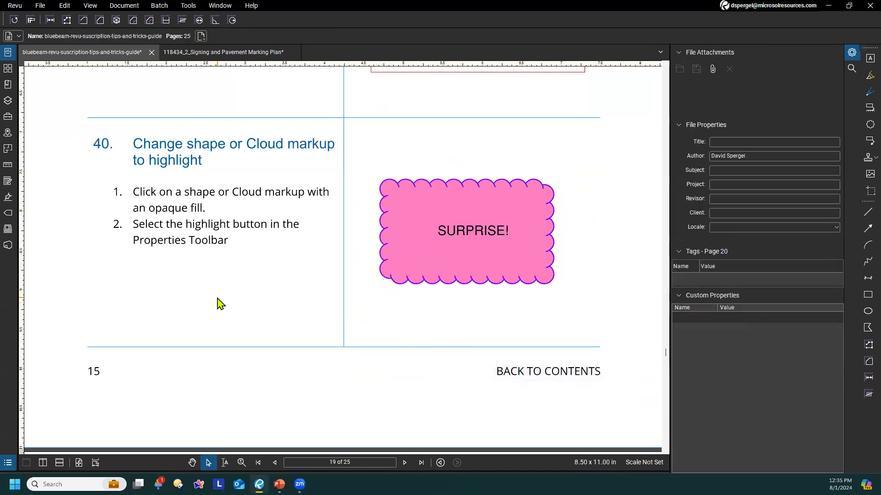
Show the Markups List and select the "Highlight this text." text box at tip 41 on page 20
{"action": "left_click_drag", "start_coordinate": [250, 281], "coordinate": [281, 309]}
{"action": "scroll", "coordinate": [313, 291], "scroll_direction": "down", "scroll_amount": 2}
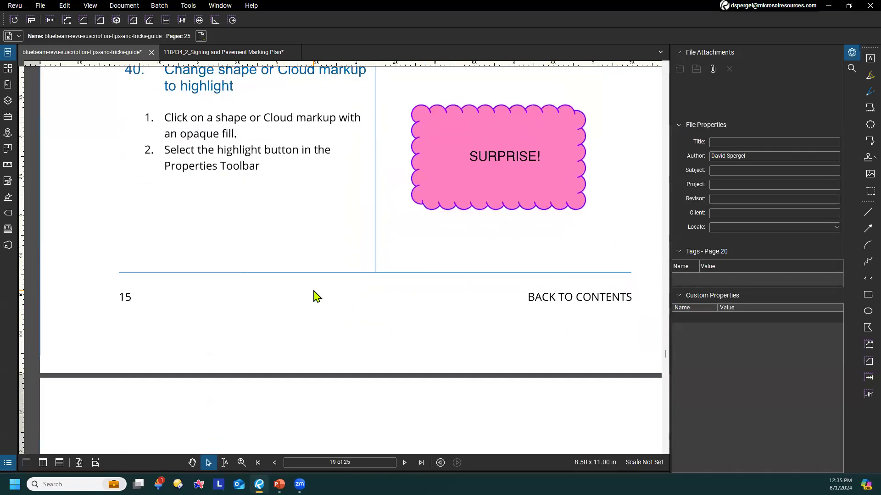
{"action": "scroll", "coordinate": [316, 296], "scroll_direction": "down", "scroll_amount": 3}
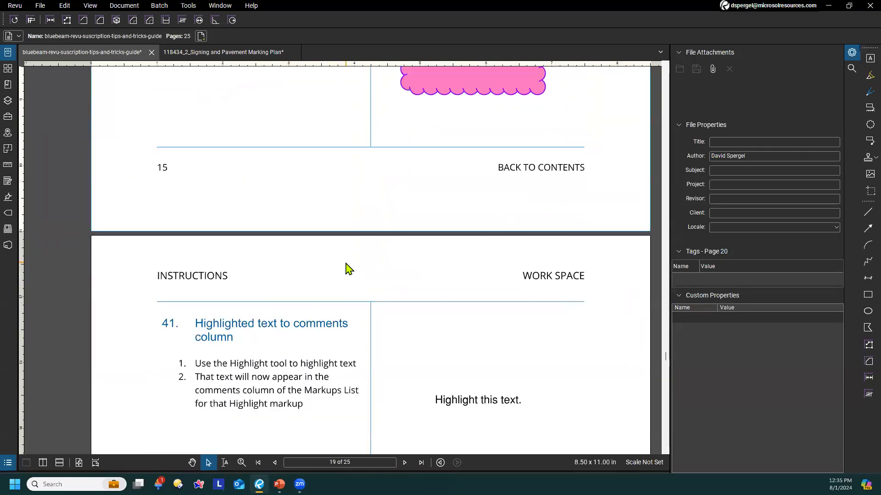
{"action": "scroll", "coordinate": [348, 269], "scroll_direction": "down", "scroll_amount": 3}
{"action": "scroll", "coordinate": [348, 275], "scroll_direction": "down", "scroll_amount": 1}
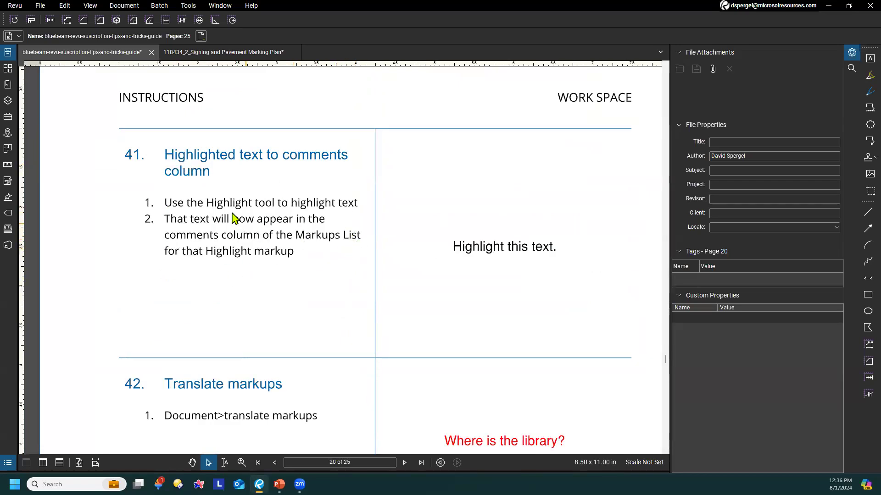
{"action": "left_click", "coordinate": [505, 262]}
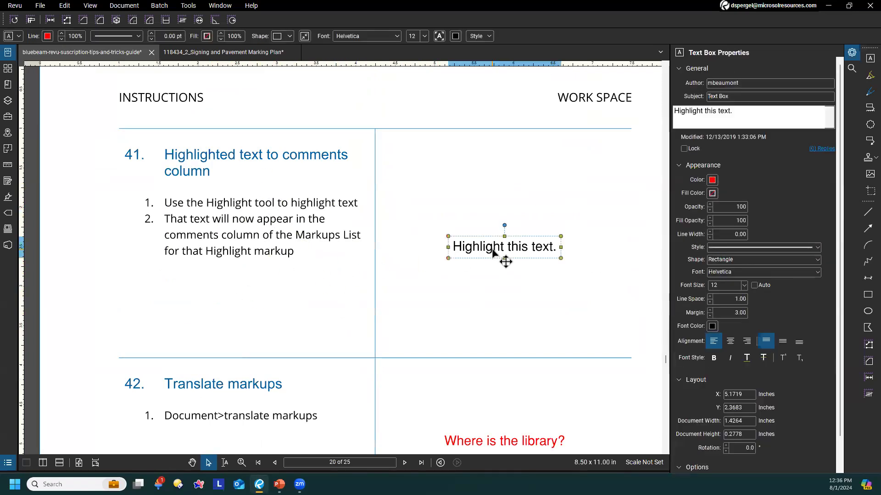
{"action": "left_click", "coordinate": [523, 471]}
{"action": "left_click", "coordinate": [413, 242]}
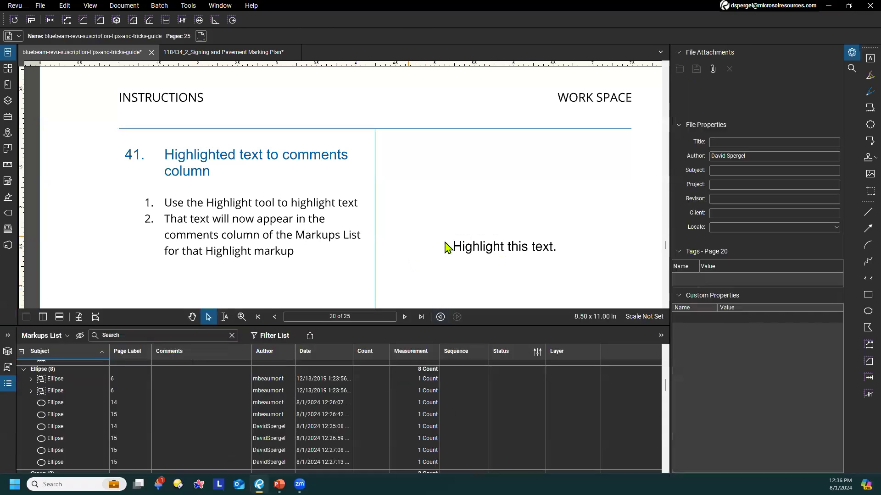
{"action": "left_click", "coordinate": [514, 255]}
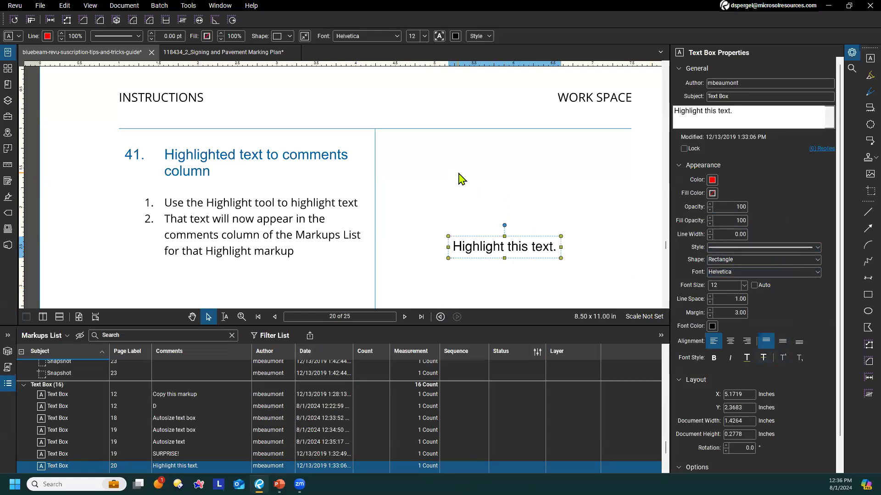
Mark the "Highlight this text." wording at tip 41 with yellow freehand strokes of the Highlight tool
{"action": "left_click", "coordinate": [188, 6]}
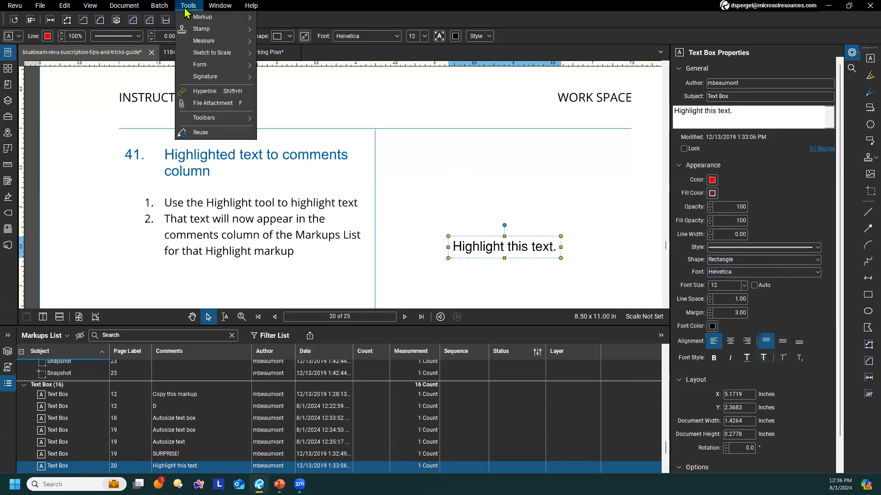
{"action": "mouse_move", "coordinate": [190, 18]}
{"action": "left_click", "coordinate": [286, 80]}
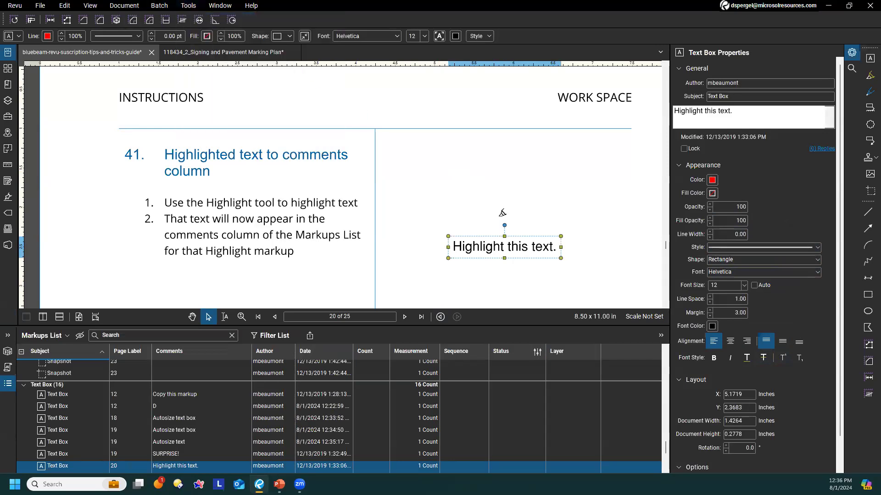
{"action": "left_click_drag", "start_coordinate": [453, 247], "coordinate": [558, 246]}
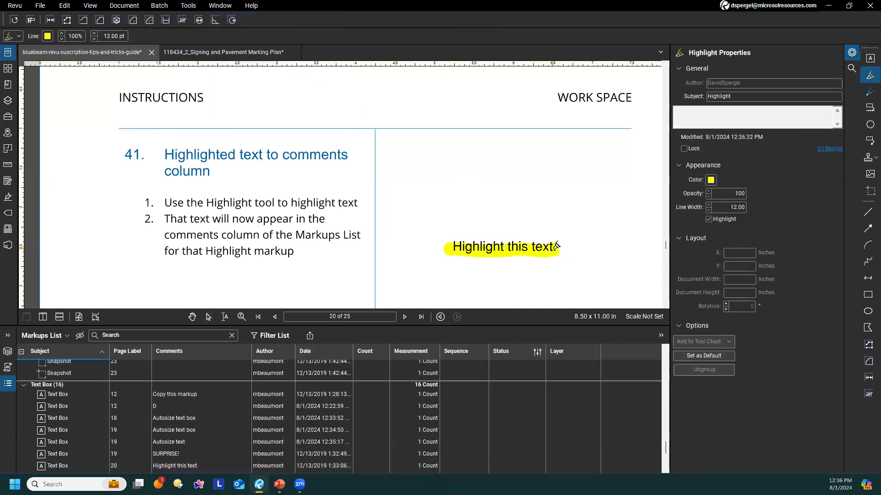
{"action": "left_click_drag", "start_coordinate": [467, 239], "coordinate": [449, 240]}
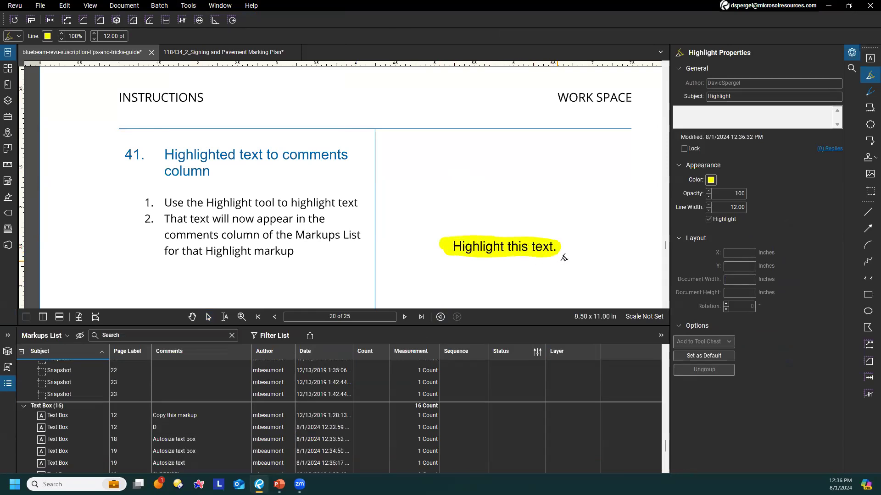
{"action": "key", "text": "Escape"}
Check the tip 41 highlight's comment entry in the Markups List, and delete the highlight
{"action": "left_click", "coordinate": [523, 250]}
{"action": "scroll", "coordinate": [241, 404], "scroll_direction": "up", "scroll_amount": 2}
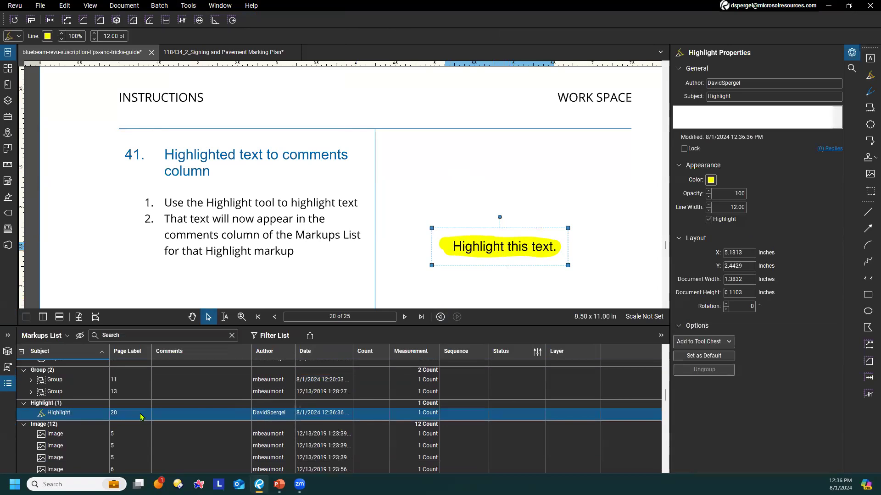
{"action": "key", "text": "Delete"}
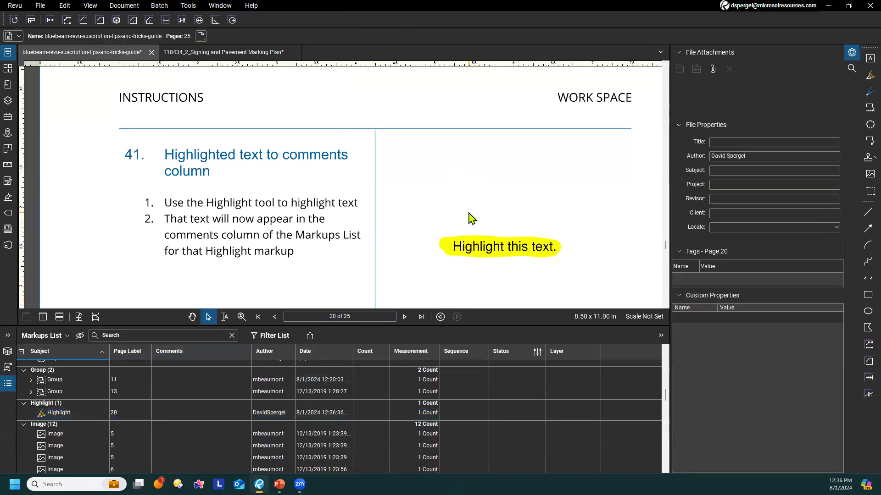
Try to apply the Highlight tool to the wording selected inside the tip 41 text box
{"action": "left_click", "coordinate": [488, 255]}
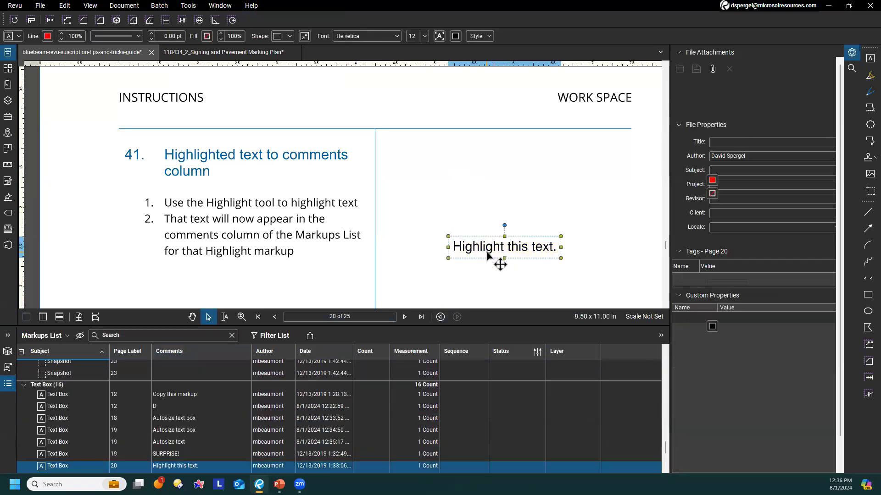
{"action": "double_click", "coordinate": [489, 248]}
{"action": "triple_click", "coordinate": [490, 247]}
{"action": "triple_click", "coordinate": [490, 247]}
{"action": "right_click", "coordinate": [490, 247]}
{"action": "left_click", "coordinate": [476, 248]}
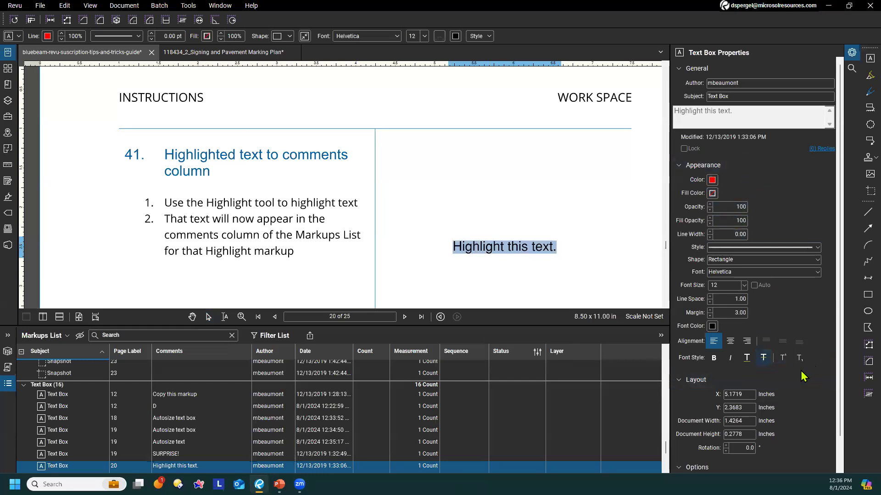
{"action": "scroll", "coordinate": [811, 378], "scroll_direction": "down", "scroll_amount": 2}
{"action": "scroll", "coordinate": [810, 376], "scroll_direction": "up", "scroll_amount": 2}
{"action": "left_click", "coordinate": [188, 5]}
{"action": "mouse_move", "coordinate": [216, 17]}
{"action": "left_click", "coordinate": [294, 80]}
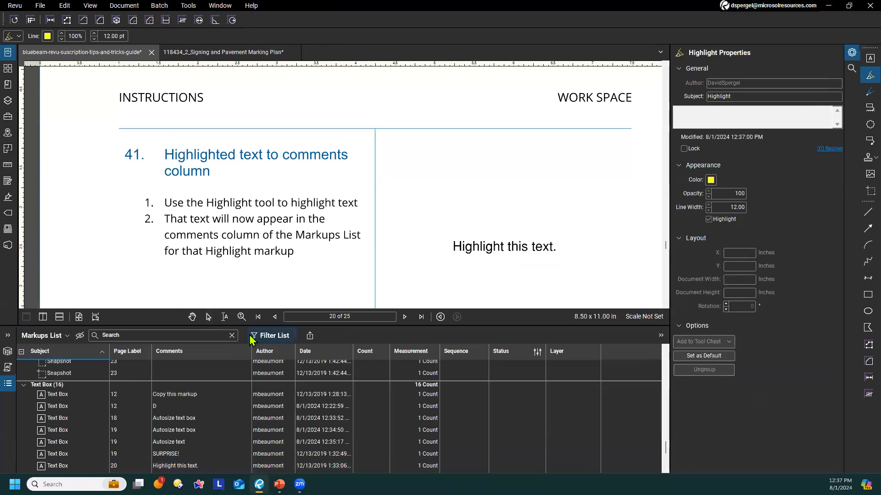
Try to select the "Highlight this text." wording with the Select Text tool
{"action": "left_click", "coordinate": [225, 321]}
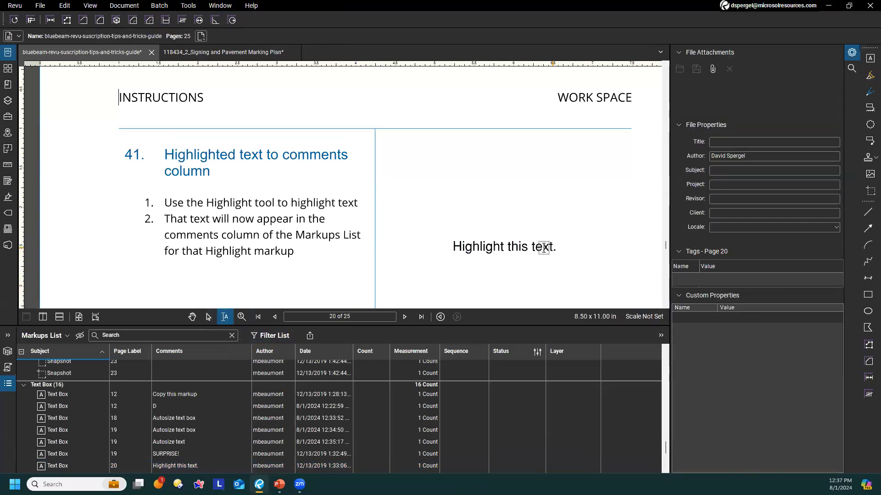
{"action": "left_click_drag", "start_coordinate": [441, 240], "coordinate": [572, 266]}
{"action": "triple_click", "coordinate": [537, 247]}
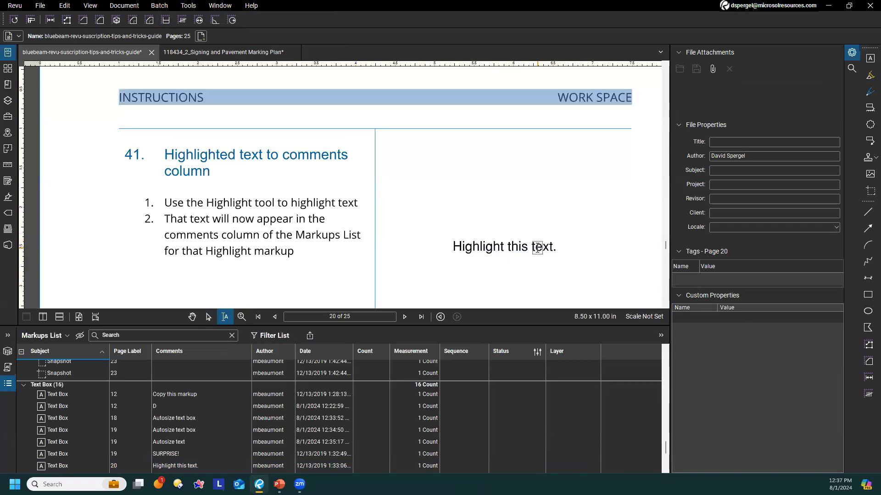
{"action": "key", "text": "Escape"}
Reduce the height of the Markups List and select the "Highlight this text." text box
{"action": "left_click_drag", "start_coordinate": [490, 324], "coordinate": [487, 383]}
{"action": "left_click", "coordinate": [482, 246]}
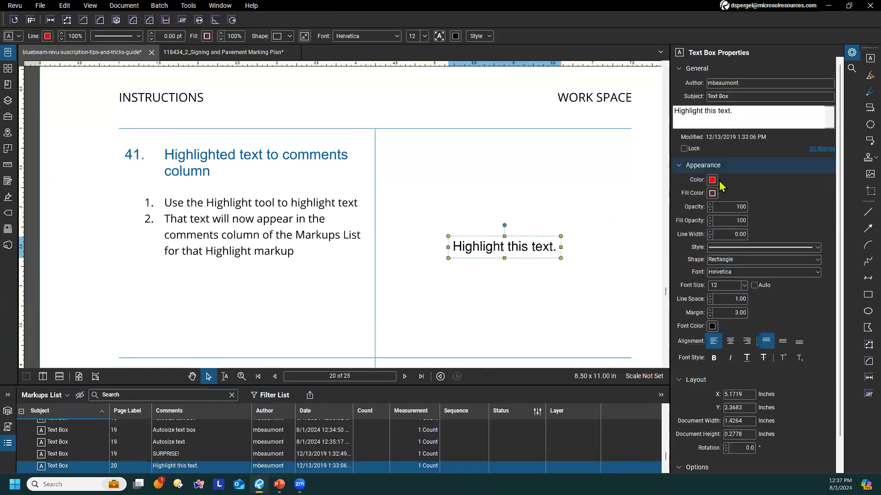
{"action": "right_click", "coordinate": [530, 248]}
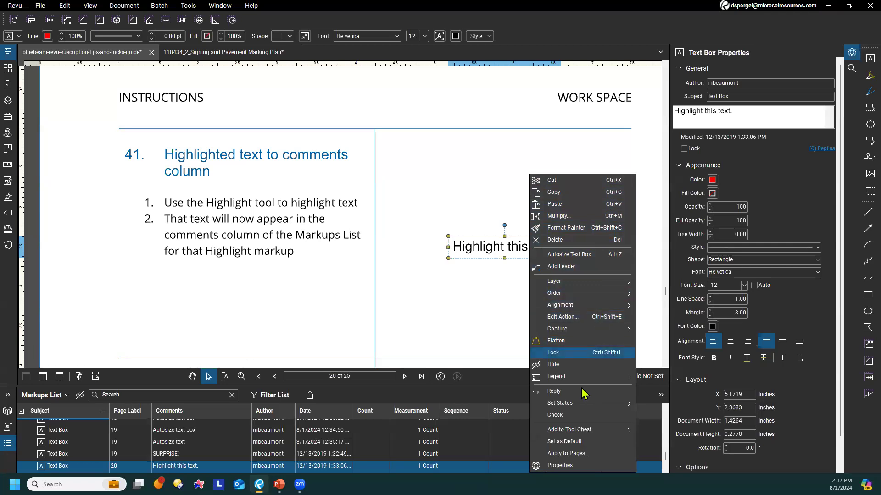
{"action": "mouse_move", "coordinate": [580, 433]}
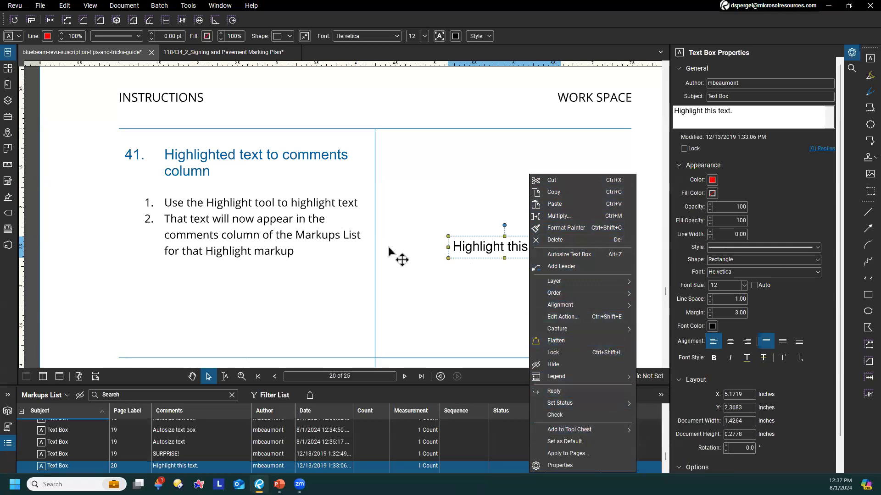
{"action": "left_click", "coordinate": [422, 288]}
{"action": "left_click", "coordinate": [556, 239]}
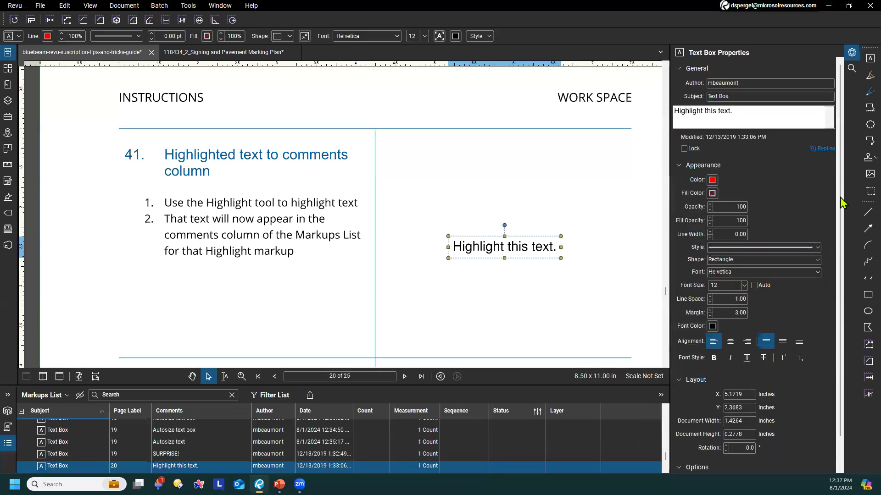
Hide the Markups List and go to tip 42, Translate markups
{"action": "double_click", "coordinate": [587, 387]}
{"action": "left_click", "coordinate": [498, 276]}
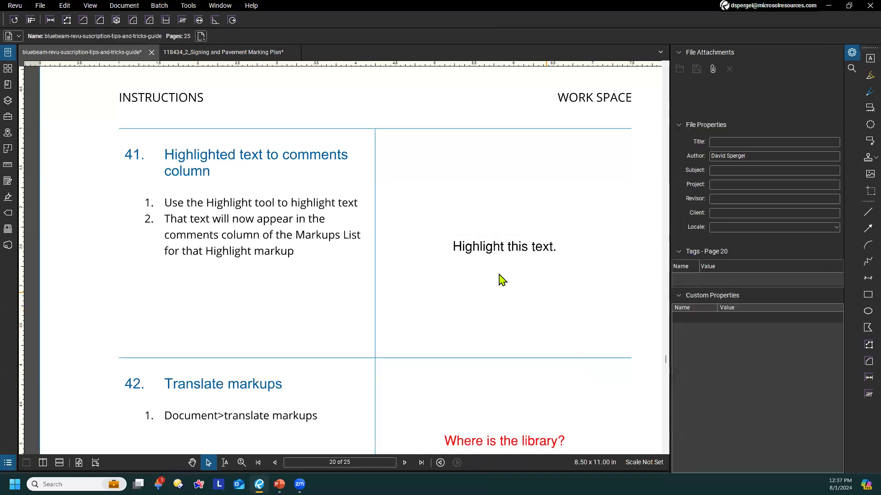
{"action": "scroll", "coordinate": [498, 271], "scroll_direction": "down", "scroll_amount": 3}
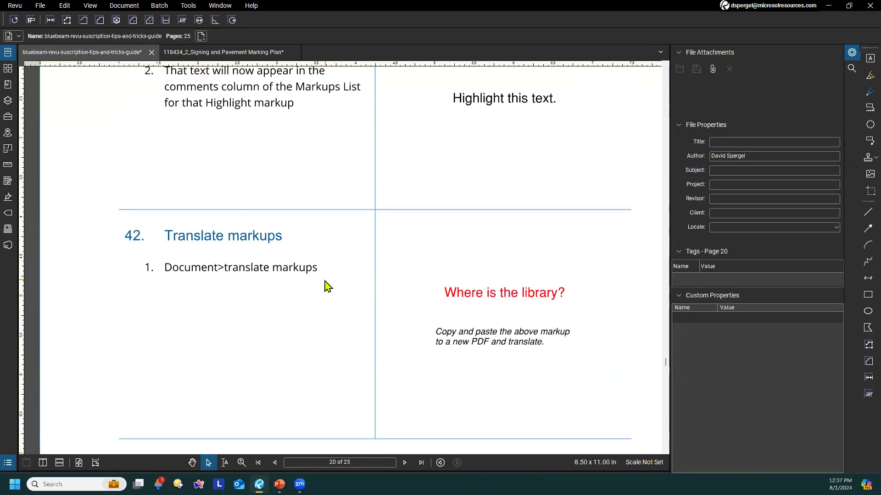
{"action": "scroll", "coordinate": [327, 286], "scroll_direction": "down", "scroll_amount": 1}
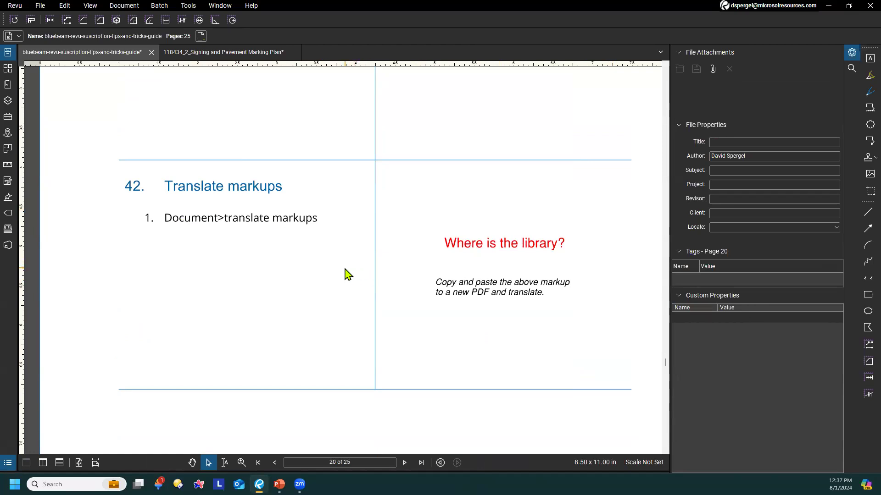
Copy the "Where is the library?" text box into a new one-page blank portrait PDF, 8.5 × 11 inches
{"action": "left_click", "coordinate": [533, 245]}
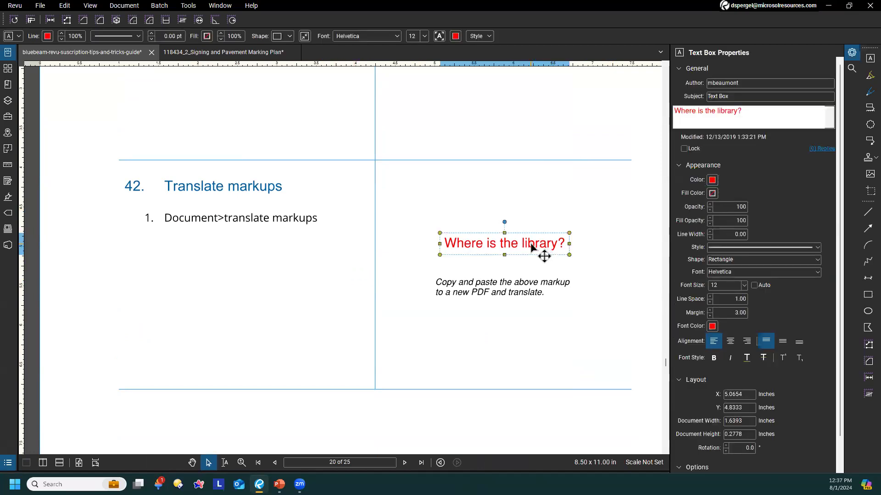
{"action": "left_click", "coordinate": [317, 260]}
{"action": "left_click", "coordinate": [40, 5]}
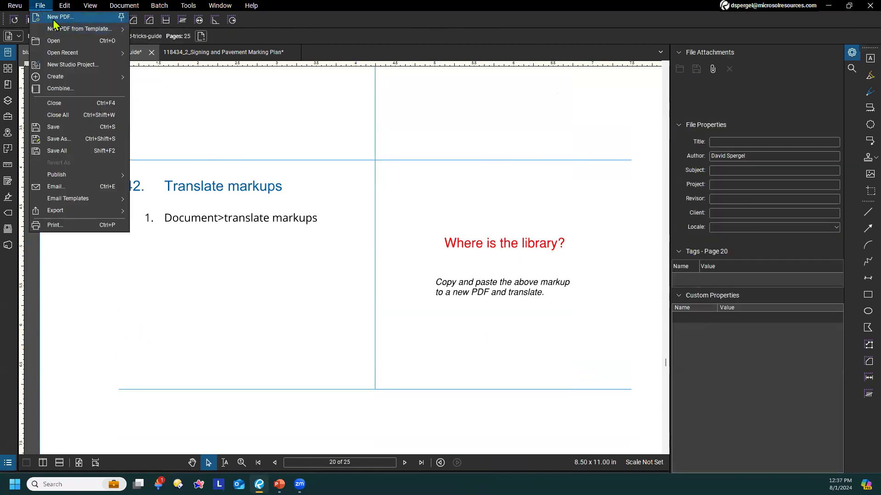
{"action": "left_click", "coordinate": [55, 20]}
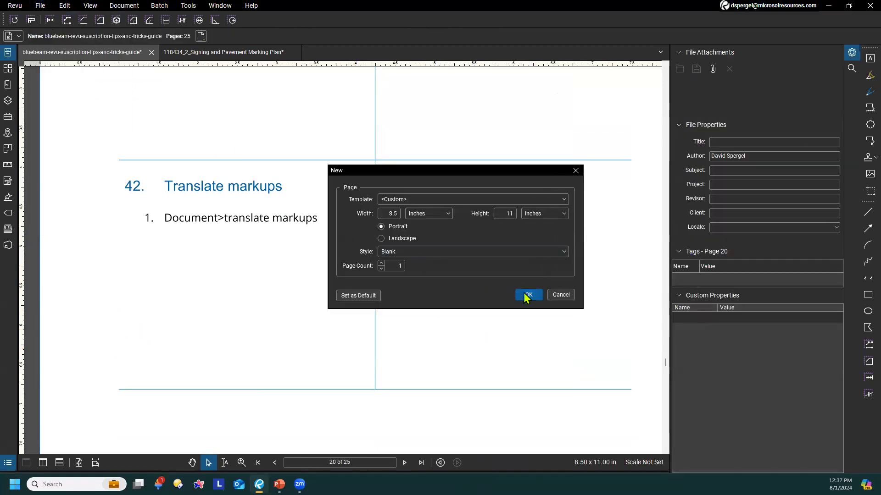
{"action": "left_click", "coordinate": [527, 296]}
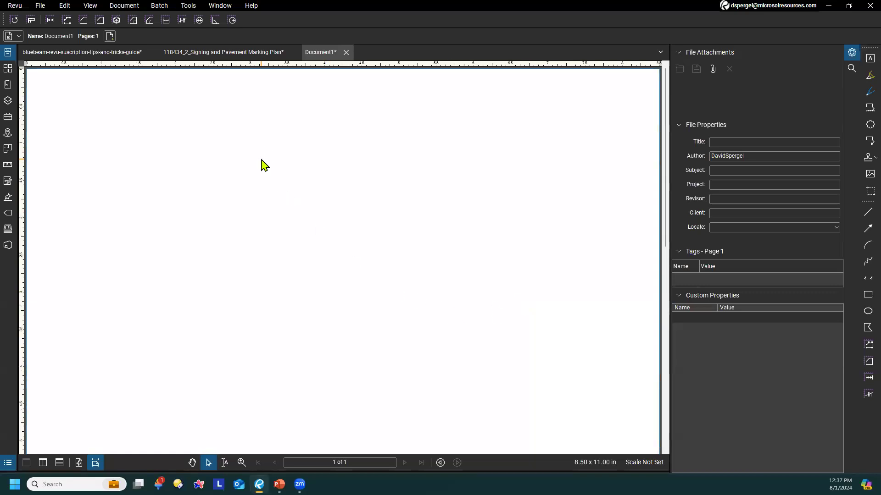
{"action": "key", "text": "ctrl+v"}
Translate the markups on all pages of the new PDF to Spanish, with automatic source language detection
{"action": "left_click", "coordinate": [119, 6]}
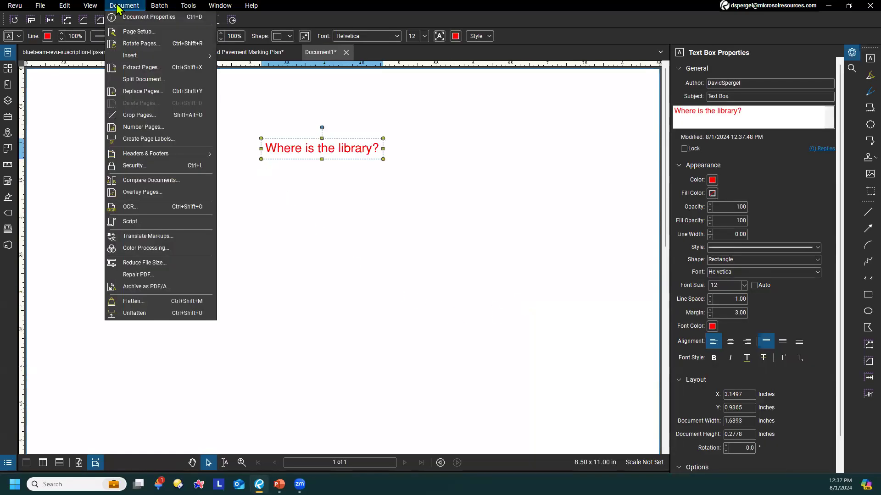
{"action": "left_click", "coordinate": [148, 236]}
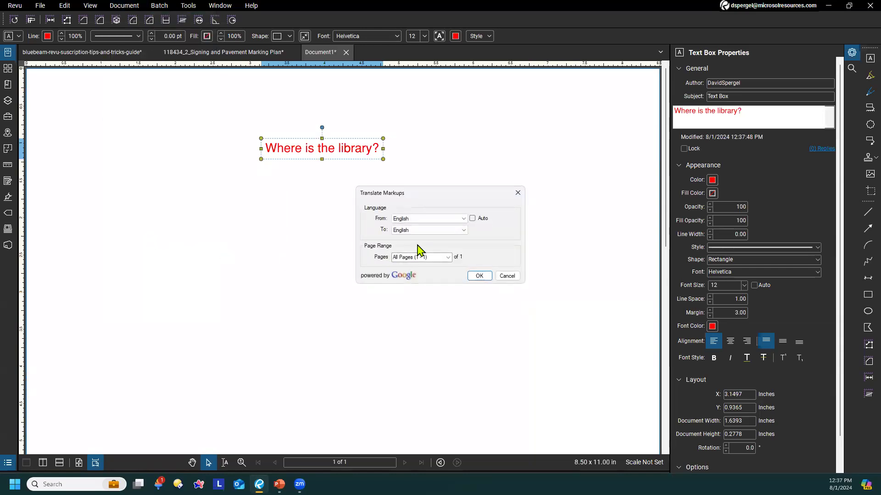
{"action": "left_click", "coordinate": [473, 219]}
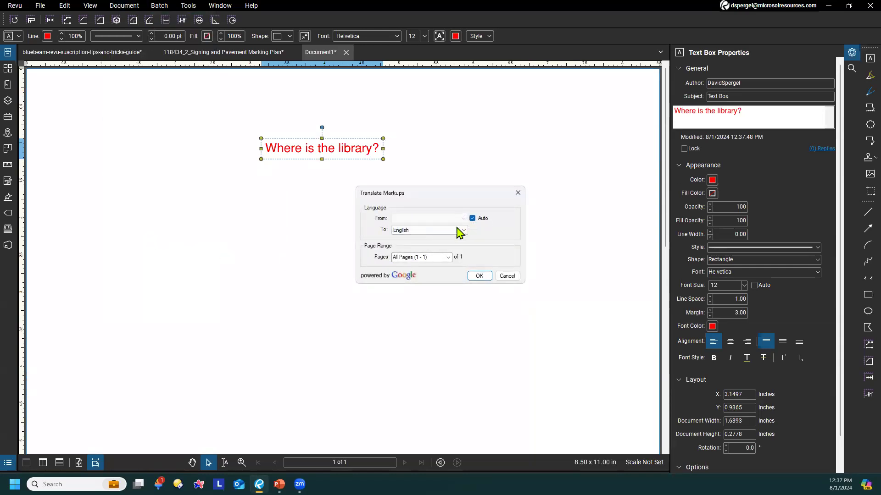
{"action": "left_click", "coordinate": [460, 232]}
{"action": "key", "text": "s"}
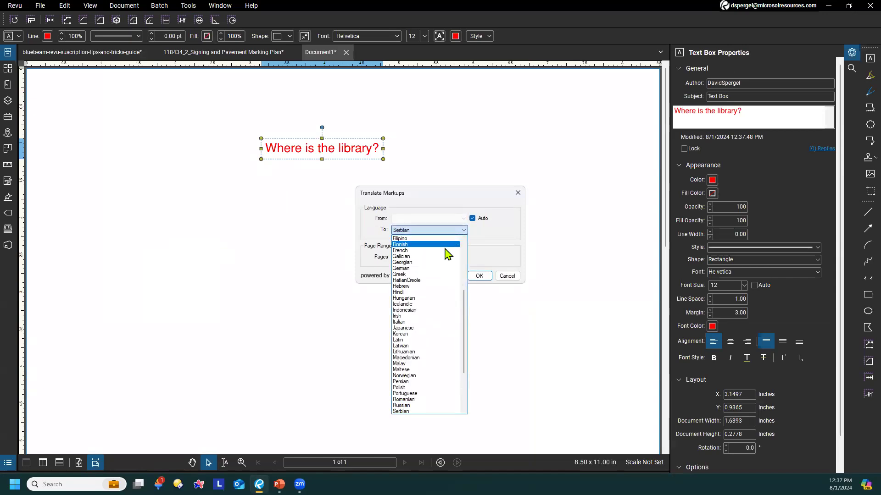
{"action": "scroll", "coordinate": [416, 389], "scroll_direction": "down", "scroll_amount": 4}
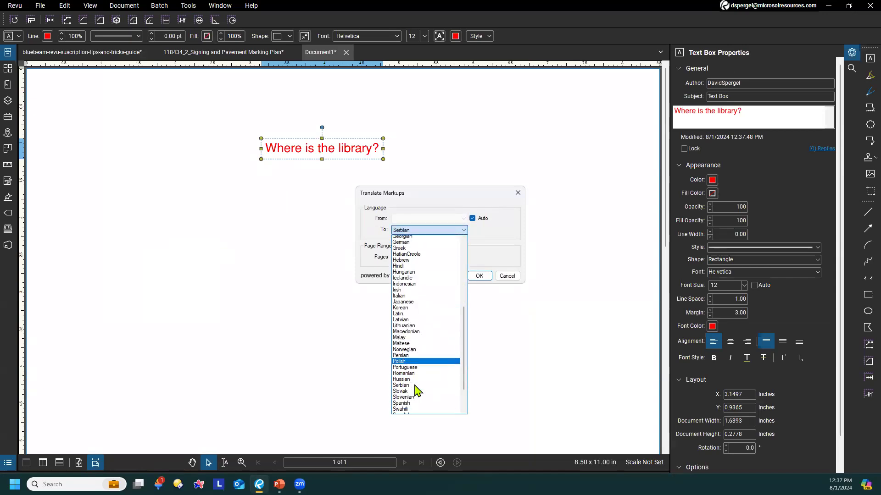
{"action": "left_click", "coordinate": [413, 358]}
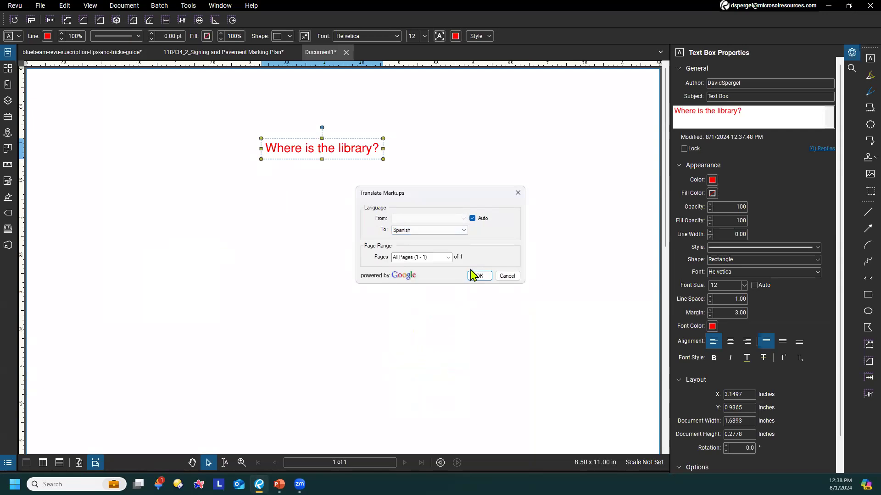
{"action": "left_click", "coordinate": [475, 277]}
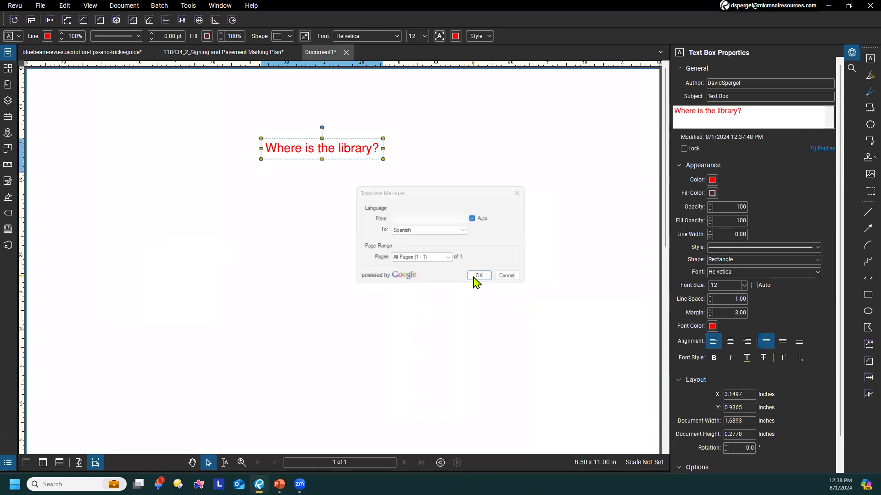
{"action": "left_click", "coordinate": [474, 279]}
Widen the translated text box so the Spanish question fits on one line
{"action": "left_click", "coordinate": [321, 152]}
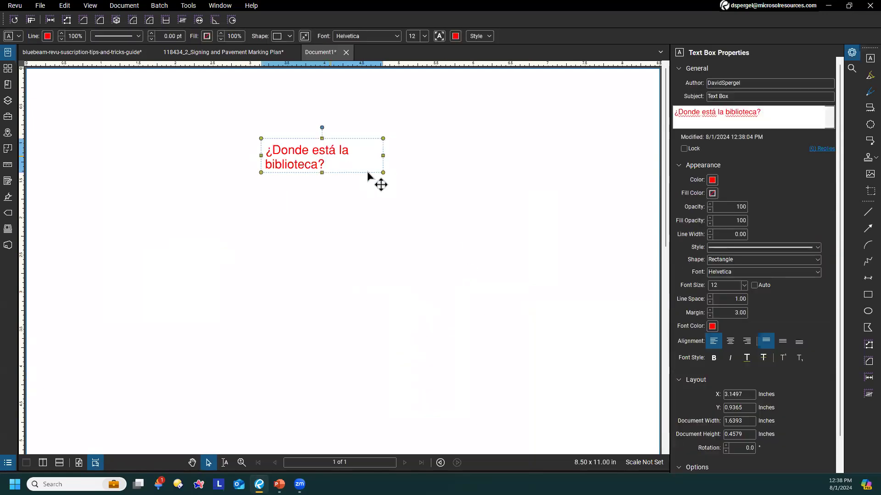
{"action": "left_click_drag", "start_coordinate": [382, 155], "coordinate": [442, 162]}
{"action": "left_click", "coordinate": [395, 228]}
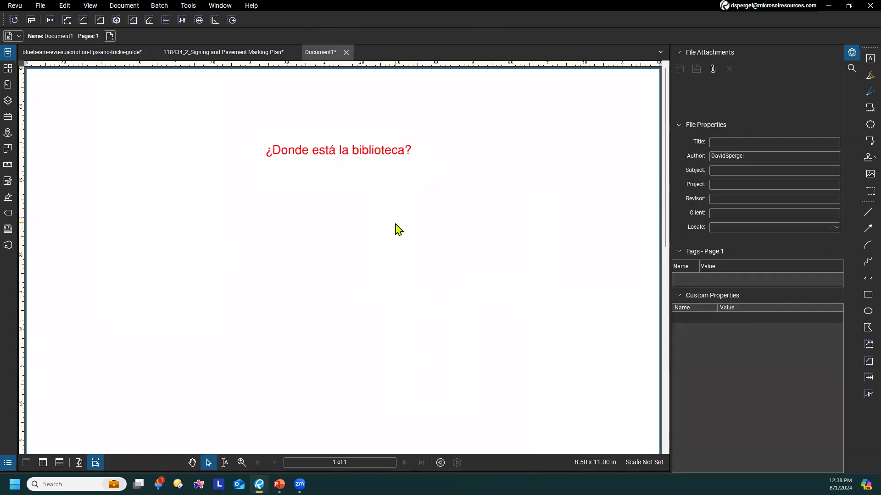
Return to the tips guide document and go to tip 43, Non-rectangular Snapshot
{"action": "left_click", "coordinate": [117, 53]}
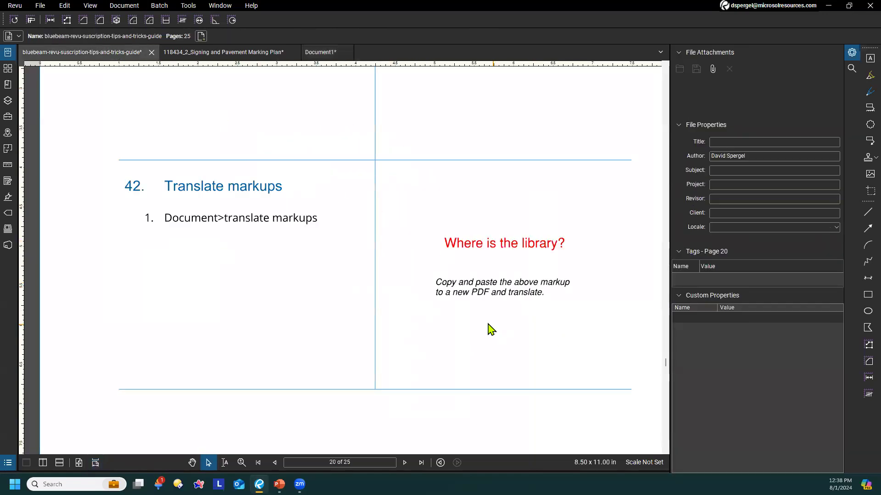
{"action": "scroll", "coordinate": [491, 329], "scroll_direction": "down", "scroll_amount": 8}
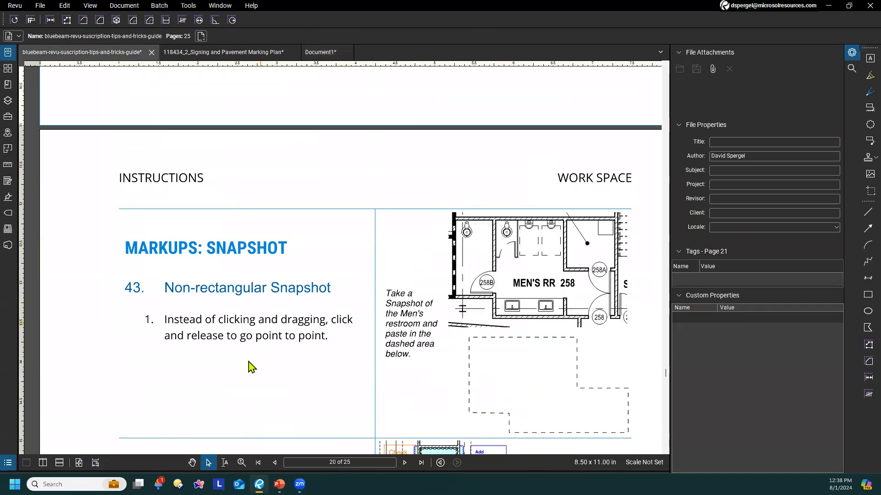
{"action": "scroll", "coordinate": [253, 369], "scroll_direction": "down", "scroll_amount": 1}
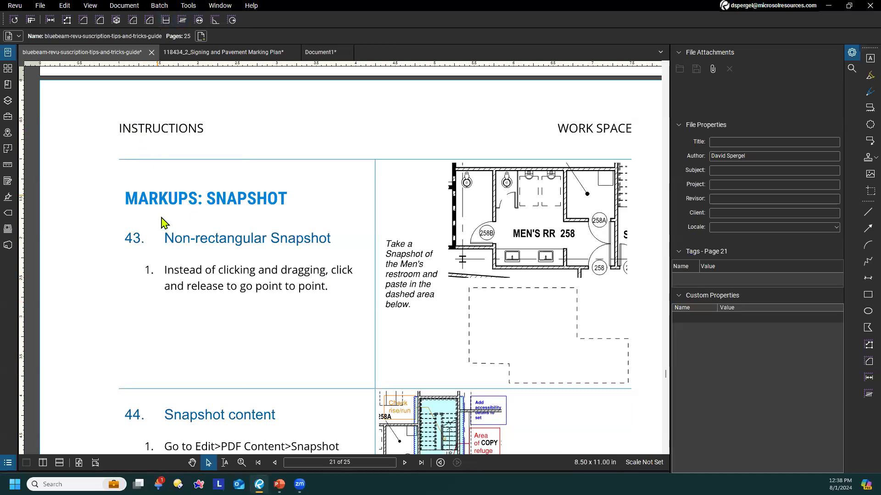
Take a rectangular snapshot of the blank area between the INSTRUCTIONS and WORK SPACE headings
{"action": "left_click", "coordinate": [66, 8]}
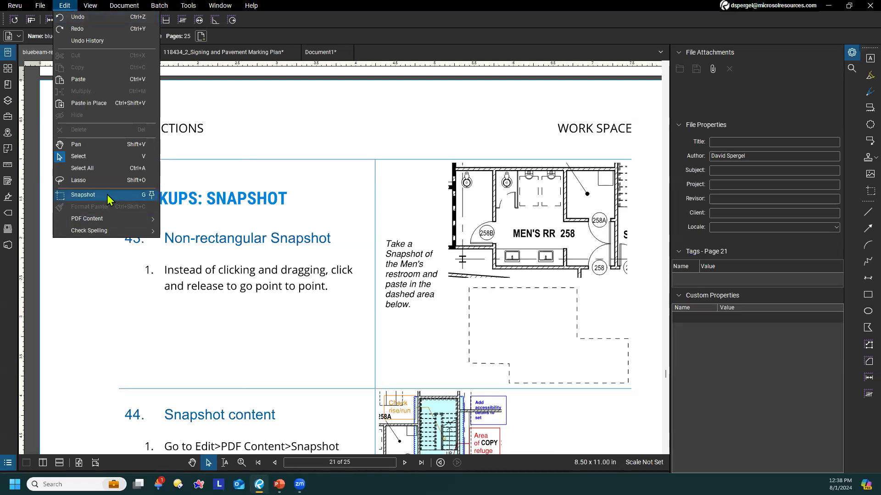
{"action": "left_click", "coordinate": [83, 195]}
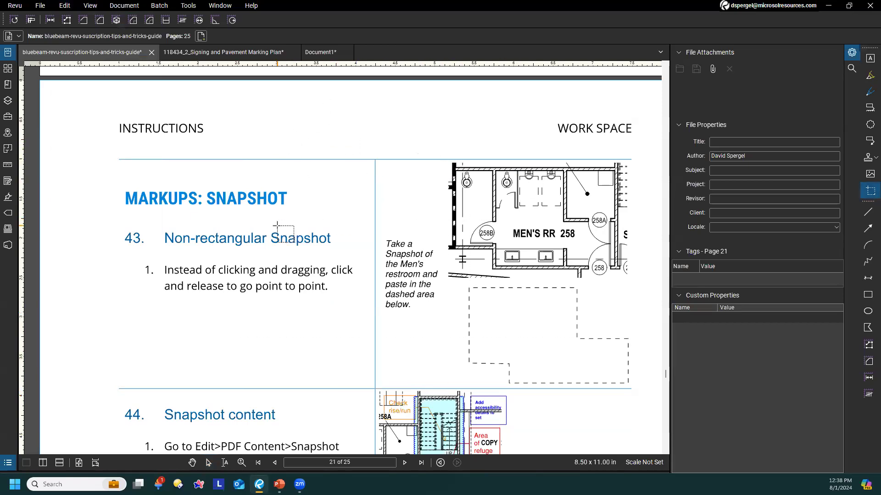
{"action": "left_click_drag", "start_coordinate": [303, 103], "coordinate": [414, 154]}
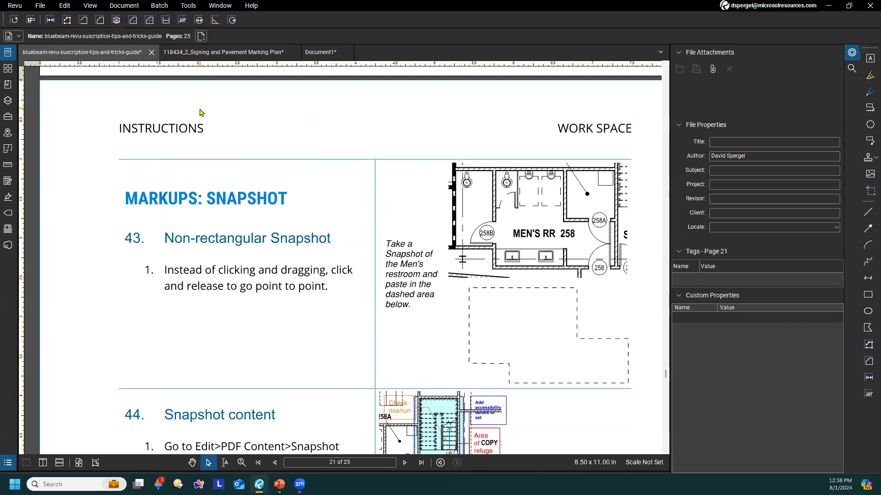
Take a point-to-point snapshot along the inner walls of the MEN'S RR 258 plan, including the corner room at door 258A
{"action": "key", "text": "g"}
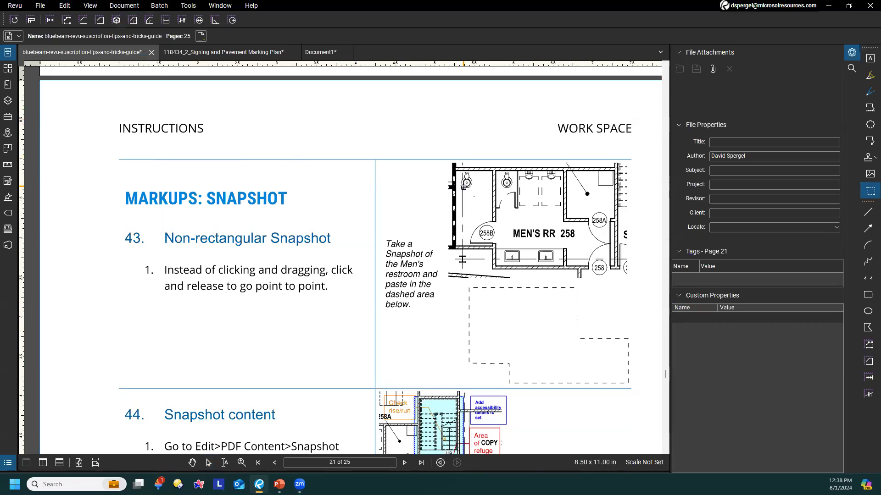
{"action": "scroll", "coordinate": [465, 192], "scroll_direction": "up", "scroll_amount": 2}
{"action": "left_click", "coordinate": [450, 156]}
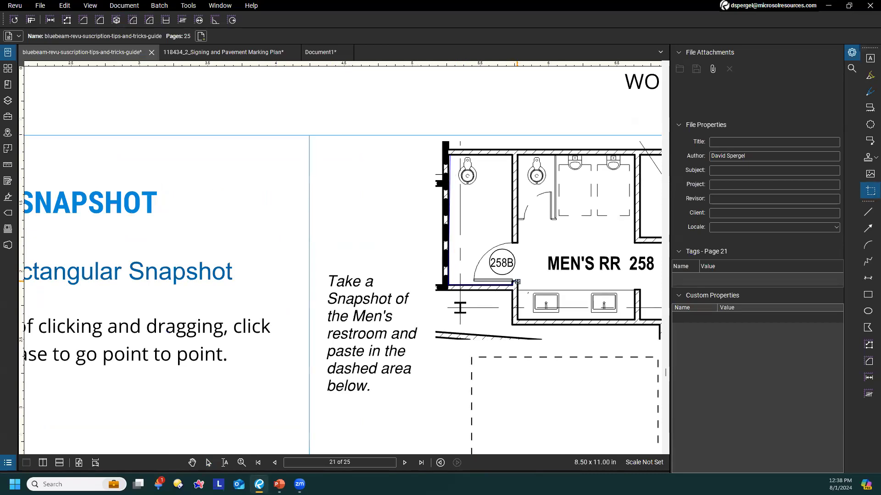
{"action": "left_click_drag", "start_coordinate": [562, 325], "coordinate": [345, 278]}
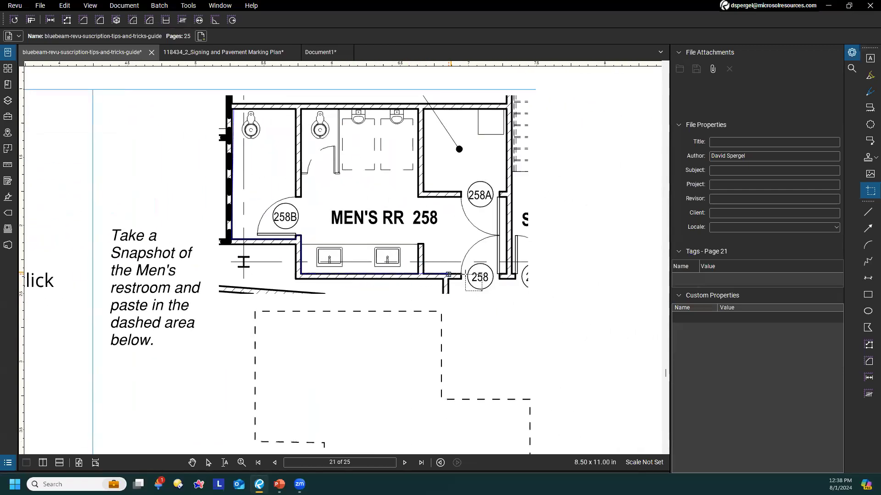
{"action": "left_click", "coordinate": [506, 274]}
{"action": "left_click", "coordinate": [507, 110]}
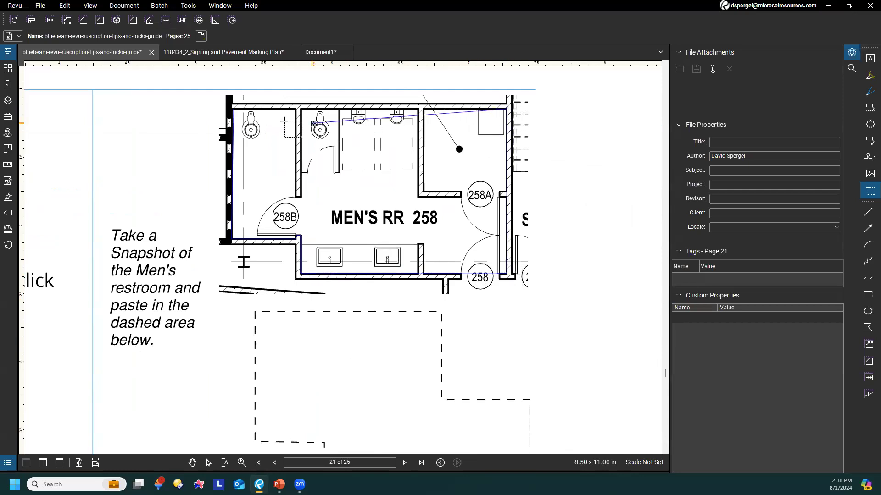
{"action": "left_click", "coordinate": [233, 109]}
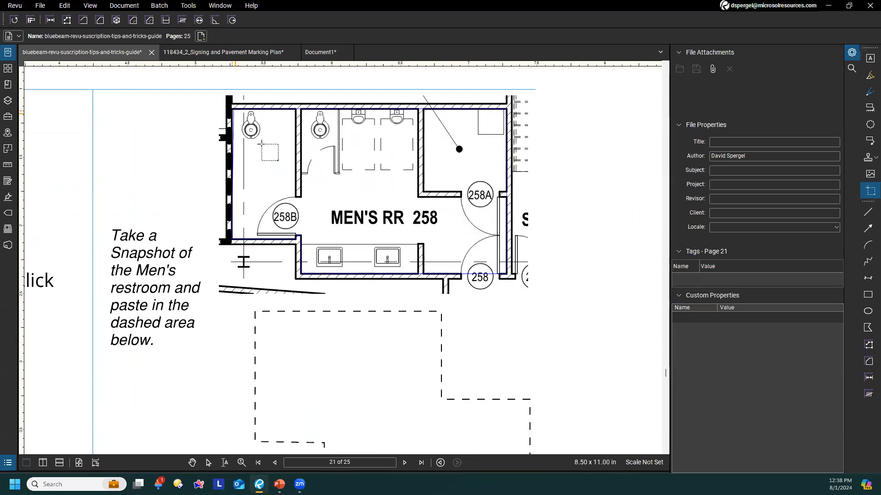
Paste the restroom snapshot, move it over the dashed area below the plan, and delete it
{"action": "key", "text": "ctrl+v"}
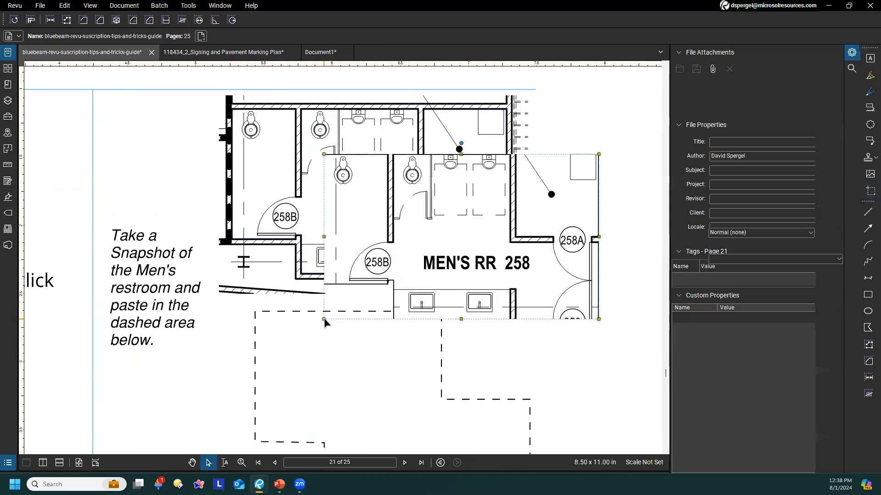
{"action": "scroll", "coordinate": [367, 298], "scroll_direction": "down", "scroll_amount": 1}
{"action": "left_click_drag", "start_coordinate": [463, 229], "coordinate": [387, 355]}
{"action": "scroll", "coordinate": [532, 276], "scroll_direction": "down", "scroll_amount": 2}
{"action": "scroll", "coordinate": [534, 283], "scroll_direction": "up", "scroll_amount": 2}
{"action": "scroll", "coordinate": [539, 220], "scroll_direction": "up", "scroll_amount": 3}
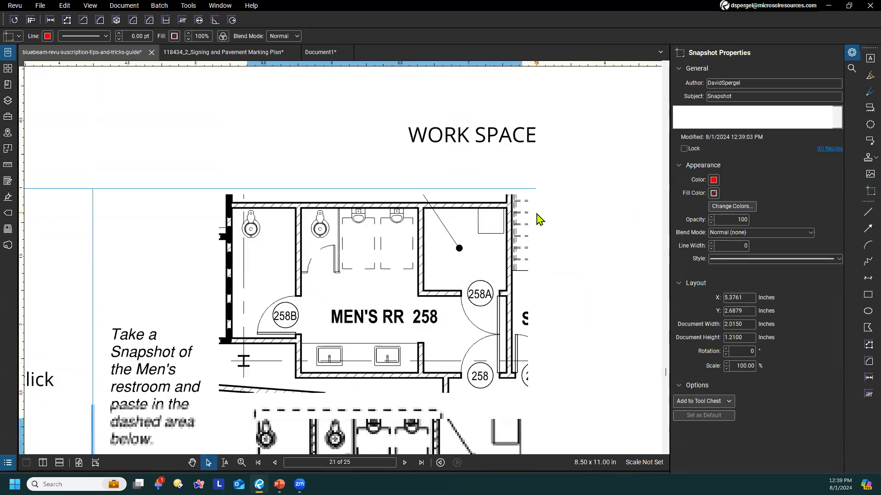
{"action": "scroll", "coordinate": [536, 216], "scroll_direction": "down", "scroll_amount": 2}
{"action": "key", "text": "Delete"}
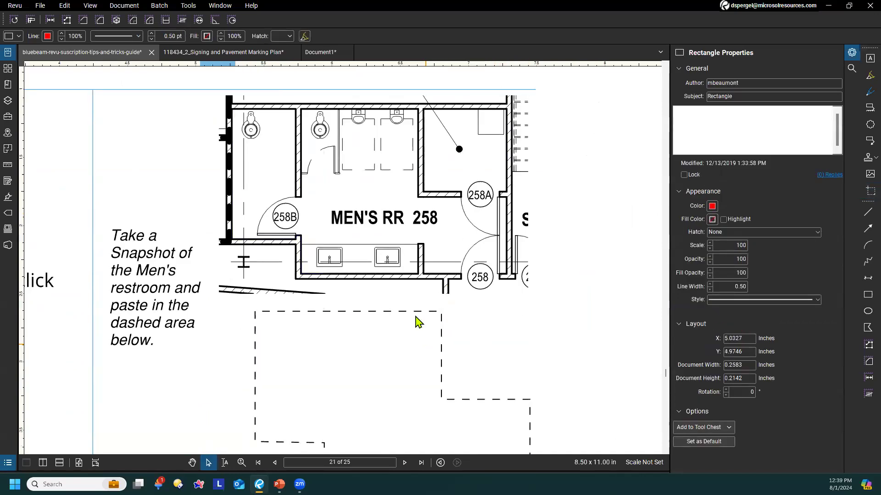
Start a new point-to-point snapshot of MEN'S RR 258 from the upper-left inner wall corner
{"action": "key", "text": "g"}
{"action": "left_click", "coordinate": [232, 111]}
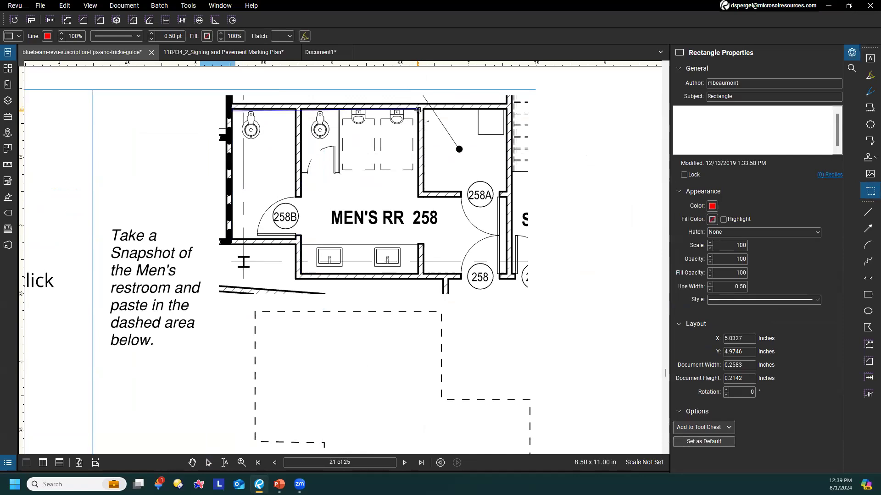
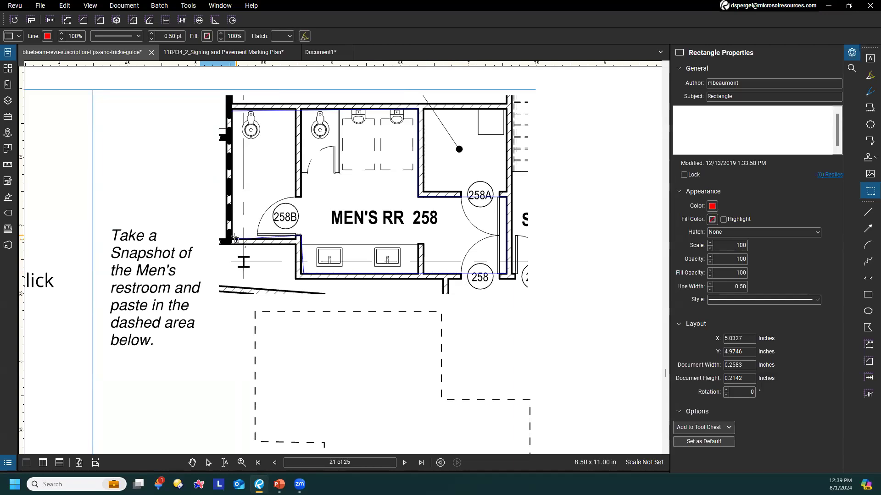
Close the MEN'S RR 258 snapshot outline at its starting corner and paste the snapshot into the dashed area below the plan
{"action": "left_click", "coordinate": [232, 111]}
{"action": "key", "text": "ctrl+v"}
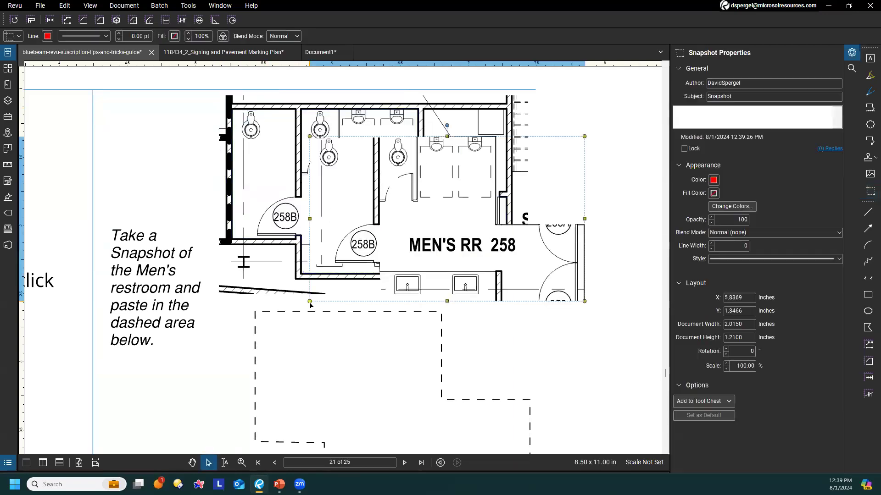
{"action": "left_click_drag", "start_coordinate": [463, 228], "coordinate": [356, 365]}
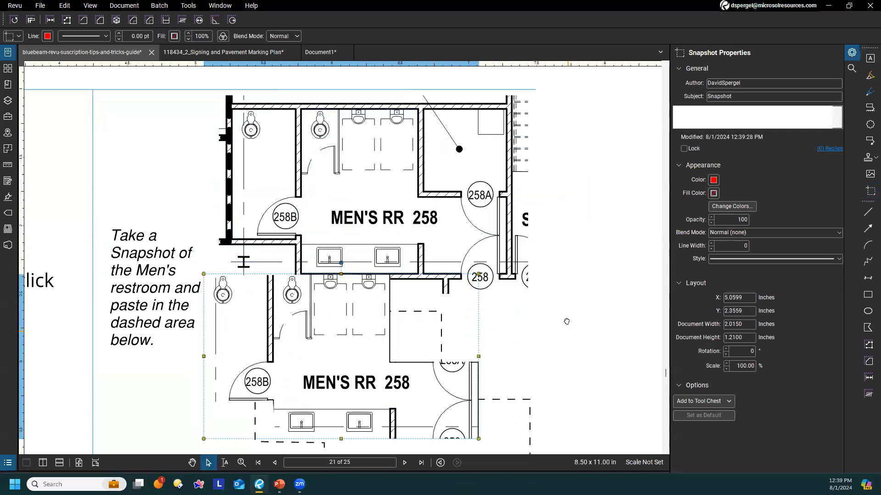
{"action": "left_click_drag", "start_coordinate": [567, 322], "coordinate": [604, 166]}
{"action": "left_click_drag", "start_coordinate": [383, 202], "coordinate": [435, 235]}
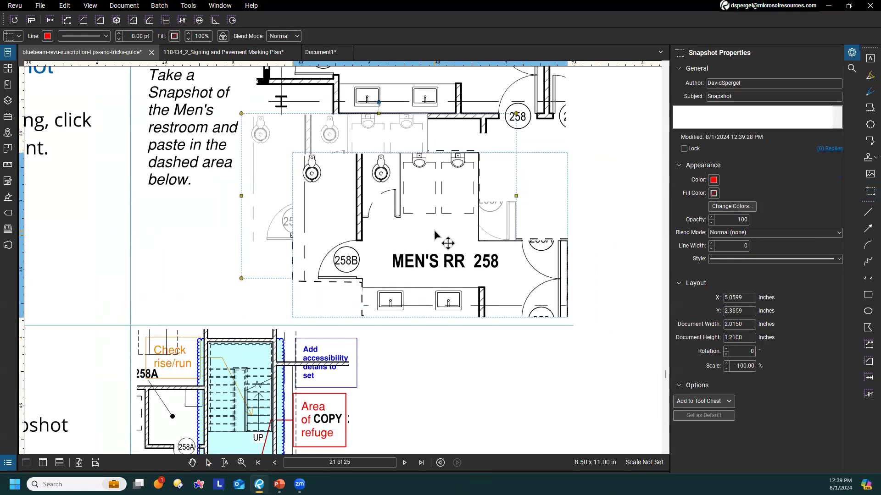
{"action": "left_click", "coordinate": [603, 232]}
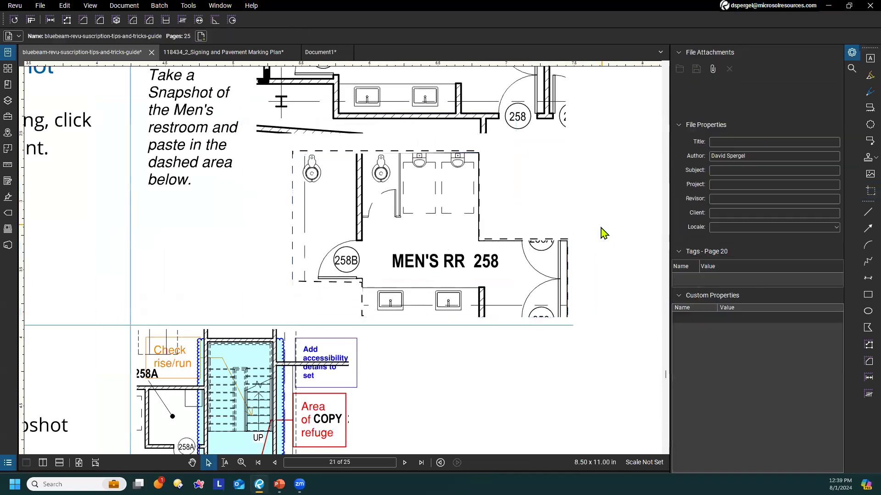
{"action": "left_click", "coordinate": [373, 208]}
{"action": "left_click", "coordinate": [189, 186]}
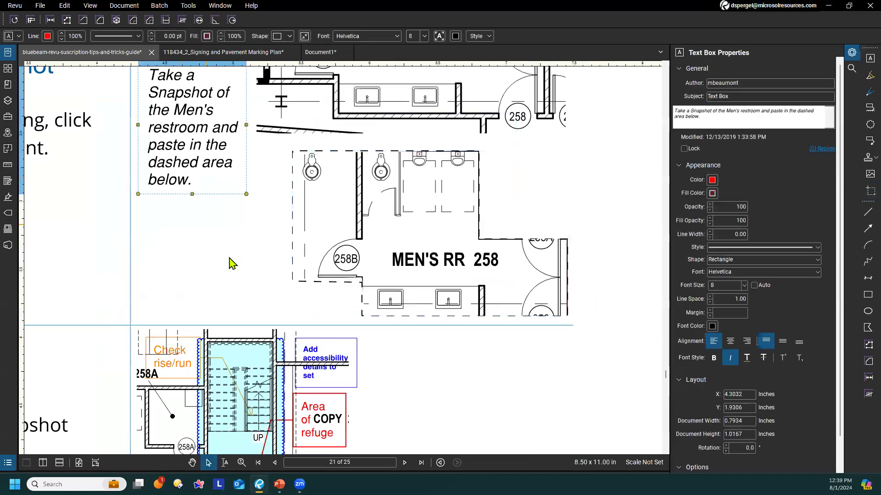
{"action": "left_click", "coordinate": [229, 258]}
Take a content-only snapshot (Snapshot Content) of the STAIR 259 plan beside tip 44, about 1.54 by 1.27 inches
{"action": "scroll", "coordinate": [215, 258], "scroll_direction": "down", "scroll_amount": 3}
{"action": "left_click_drag", "start_coordinate": [208, 257], "coordinate": [305, 220]}
{"action": "scroll", "coordinate": [305, 225], "scroll_direction": "down", "scroll_amount": 3}
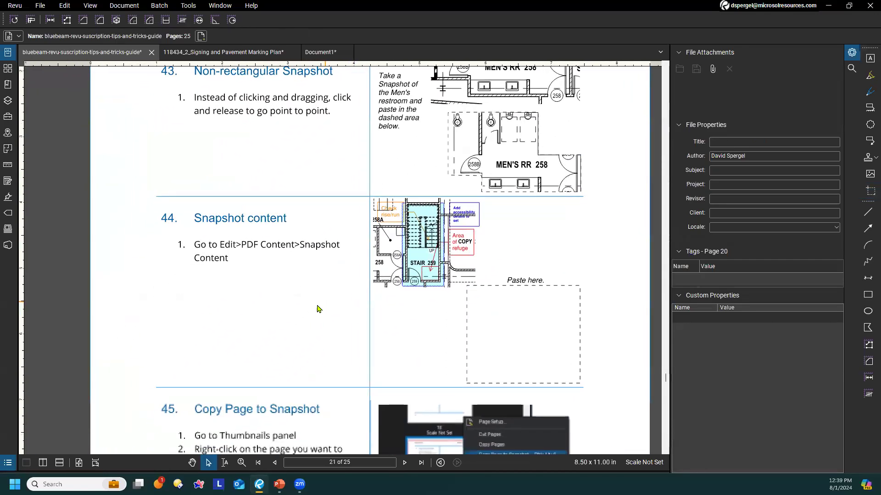
{"action": "scroll", "coordinate": [312, 306], "scroll_direction": "down", "scroll_amount": 1}
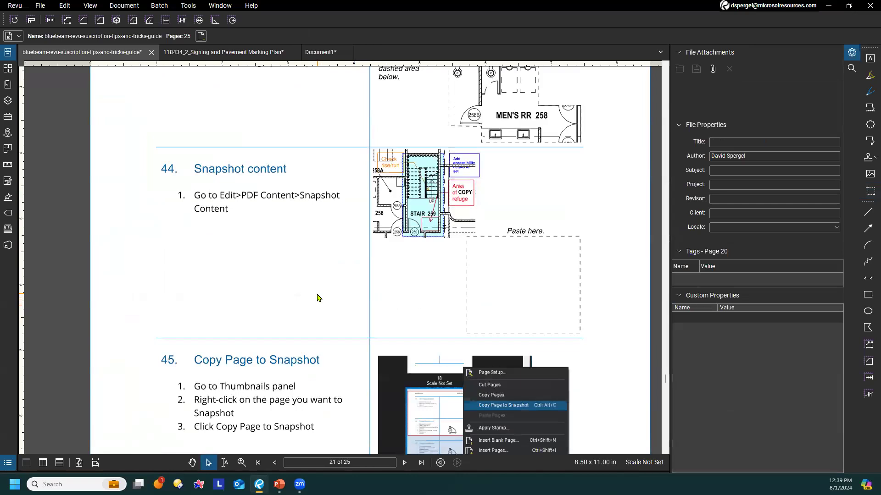
{"action": "scroll", "coordinate": [318, 296], "scroll_direction": "up", "scroll_amount": 1}
{"action": "left_click_drag", "start_coordinate": [326, 262], "coordinate": [288, 290]}
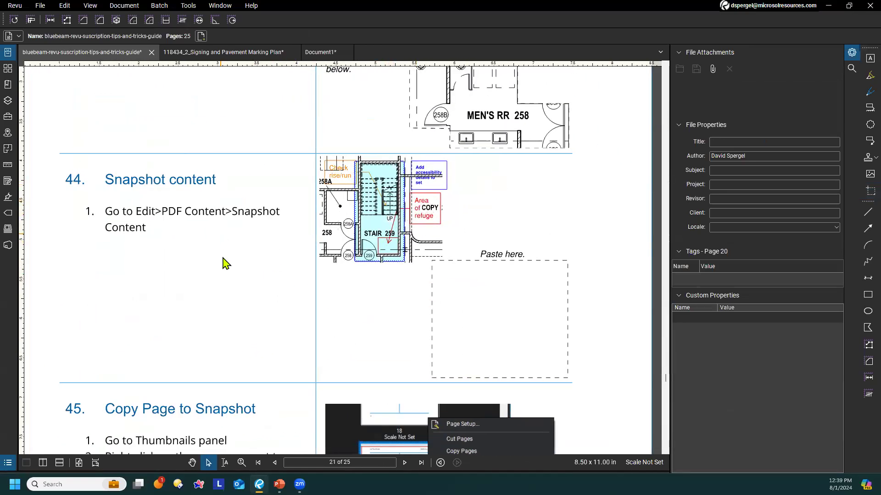
{"action": "mouse_move", "coordinate": [172, 278]}
{"action": "left_mouse_down"}
{"action": "mouse_move", "coordinate": [187, 281]}
{"action": "mouse_move", "coordinate": [179, 285]}
{"action": "left_mouse_up"}
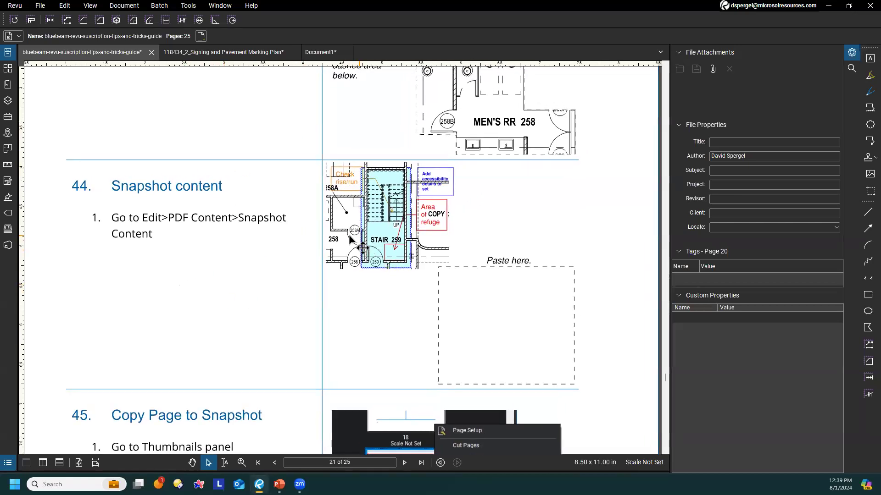
{"action": "left_click", "coordinate": [65, 6]}
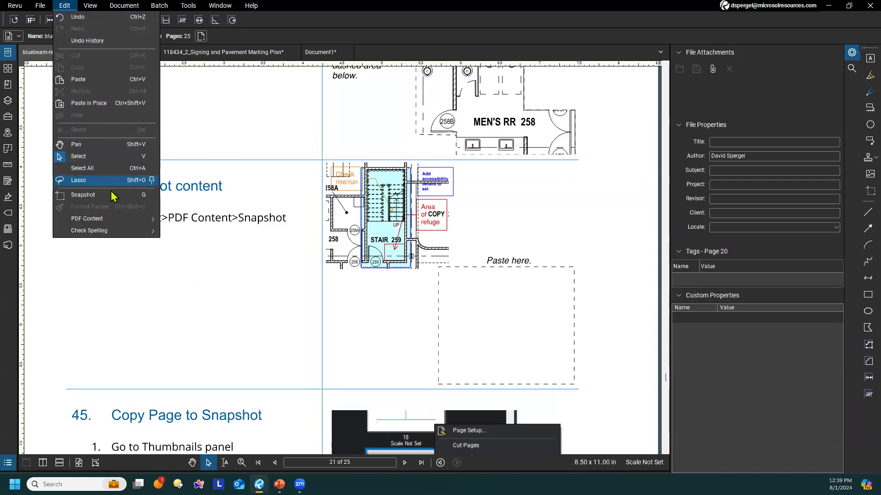
{"action": "mouse_move", "coordinate": [112, 223]}
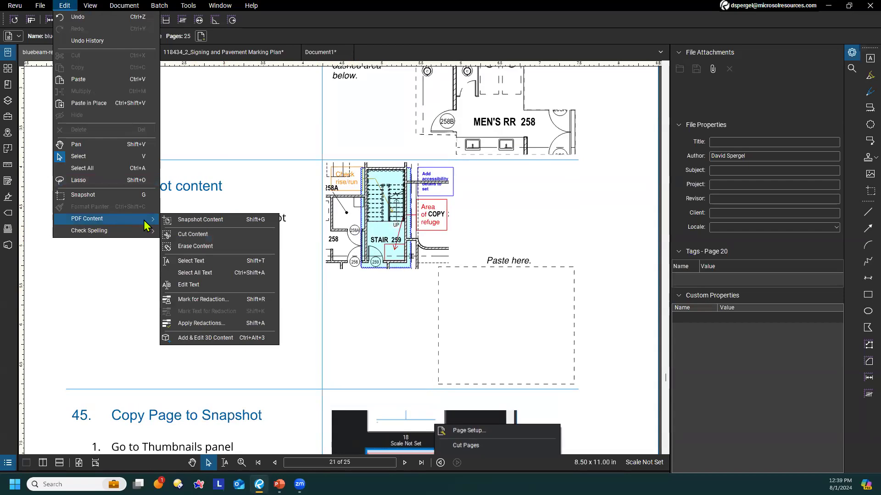
{"action": "left_click", "coordinate": [210, 221]}
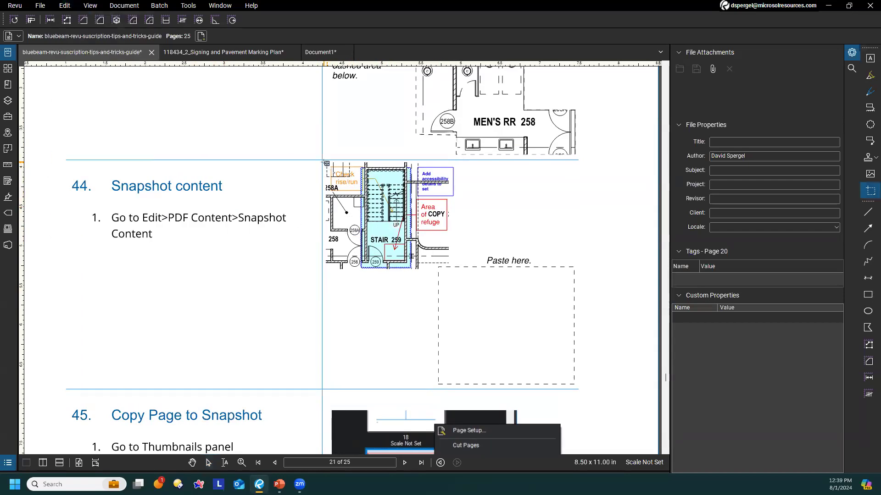
{"action": "mouse_move", "coordinate": [327, 163]}
{"action": "left_mouse_down"}
{"action": "mouse_move", "coordinate": [452, 275]}
{"action": "mouse_move", "coordinate": [448, 263]}
{"action": "left_mouse_up"}
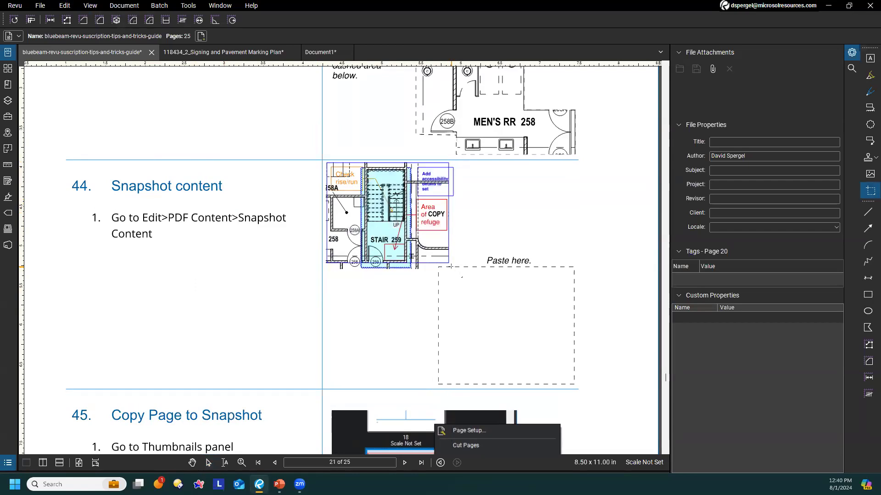
Paste the stair content snapshot into the blank space below the tip 44 instructions and delete it
{"action": "key", "text": "ctrl+v"}
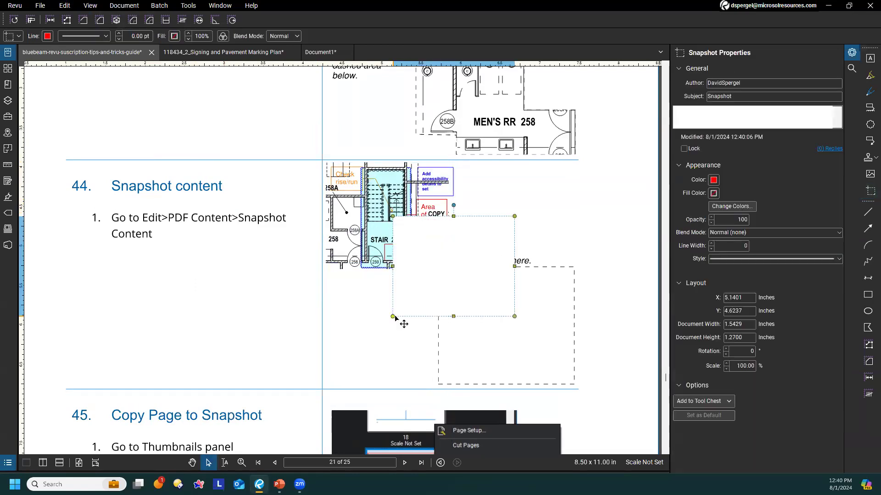
{"action": "left_click_drag", "start_coordinate": [465, 275], "coordinate": [253, 304]}
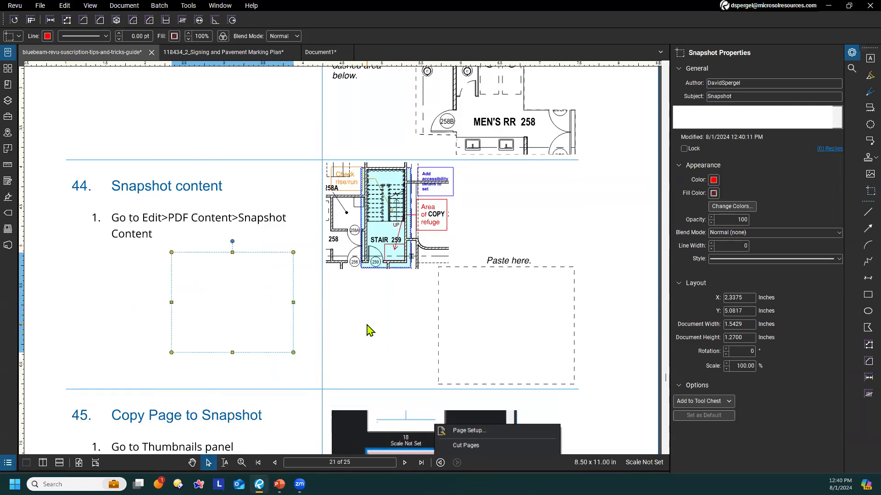
{"action": "double_click", "coordinate": [223, 300]}
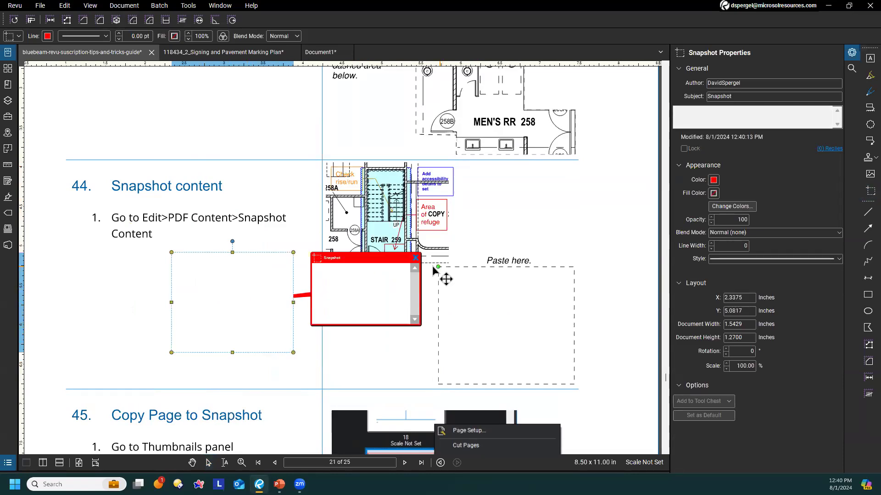
{"action": "left_click", "coordinate": [416, 258]}
{"action": "left_click_drag", "start_coordinate": [203, 315], "coordinate": [216, 297]}
{"action": "key", "text": "Delete"}
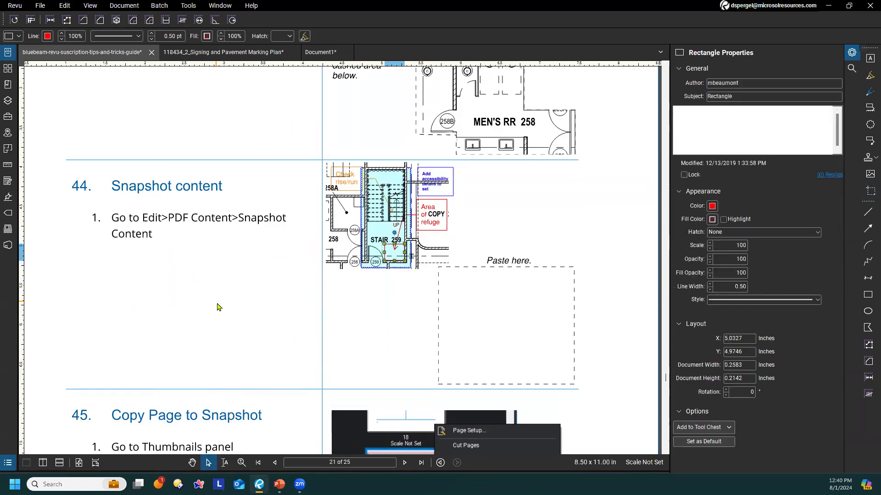
Add a Cloud+ markup labelled "Markup" around the Cherry Street intersection on page 4 of the Signing and Pavement Marking Plan
{"action": "left_click", "coordinate": [230, 64]}
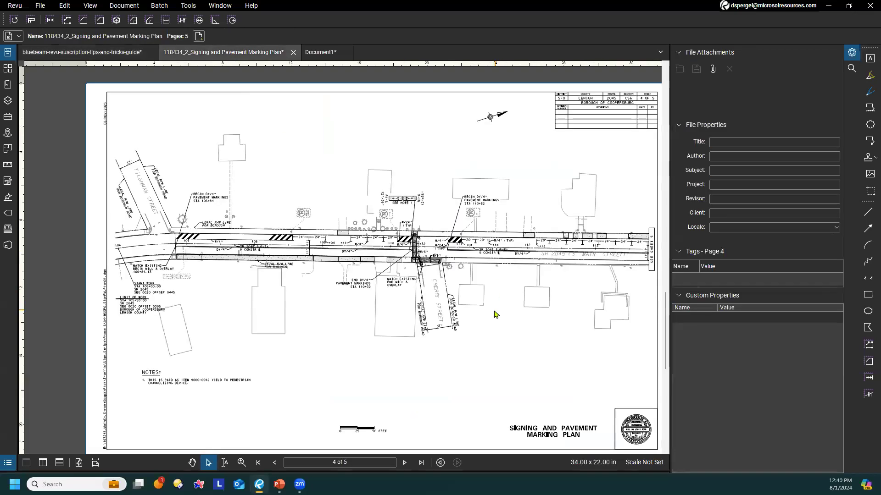
{"action": "scroll", "coordinate": [463, 324], "scroll_direction": "up", "scroll_amount": 2}
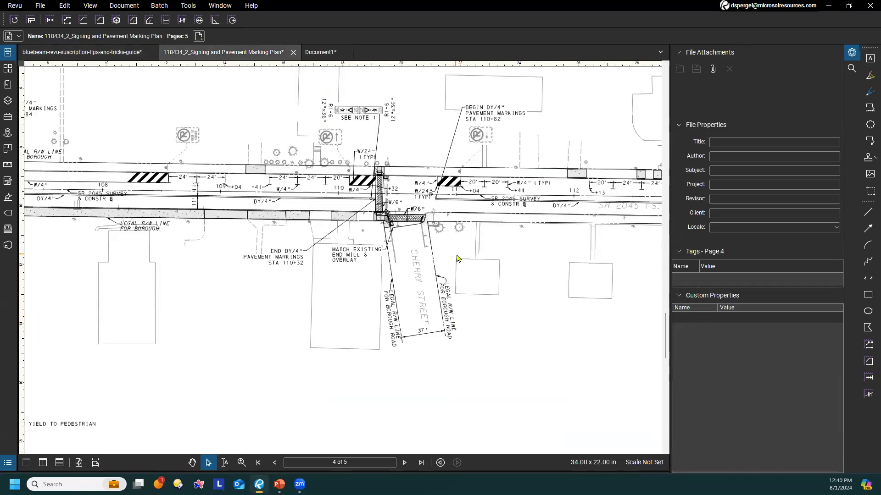
{"action": "left_click", "coordinate": [869, 108]}
{"action": "left_click_drag", "start_coordinate": [361, 154], "coordinate": [408, 198]}
{"action": "left_click_drag", "start_coordinate": [455, 228], "coordinate": [480, 255]}
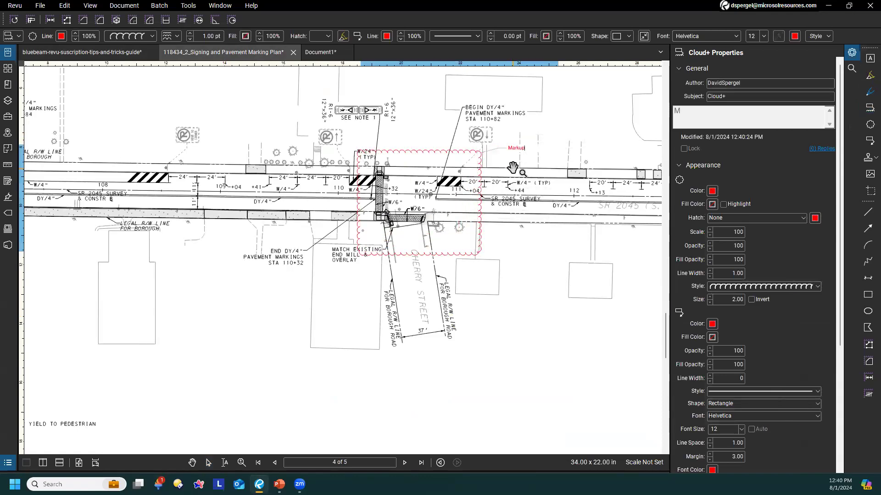
{"action": "key", "text": "Escape"}
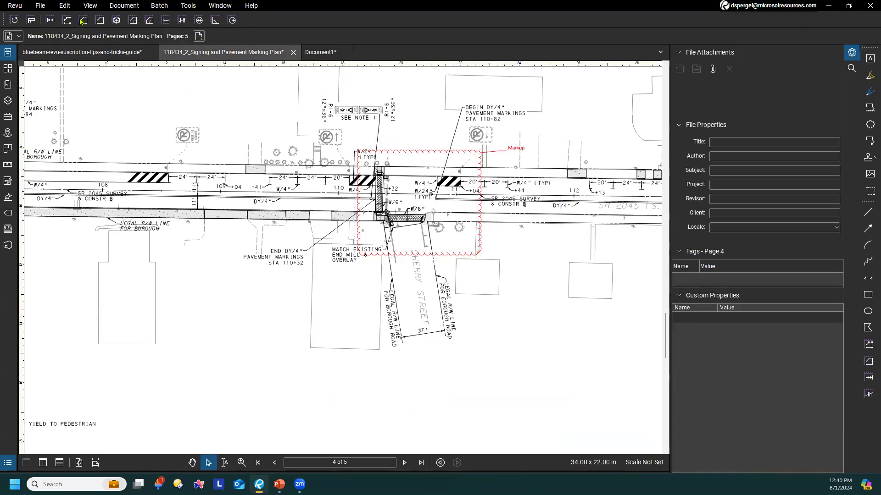
Take a Snapshot Content capture of about 7.5 by 5.9 inches around the clouded Cherry Street intersection
{"action": "left_click", "coordinate": [64, 5]}
{"action": "mouse_move", "coordinate": [107, 220]}
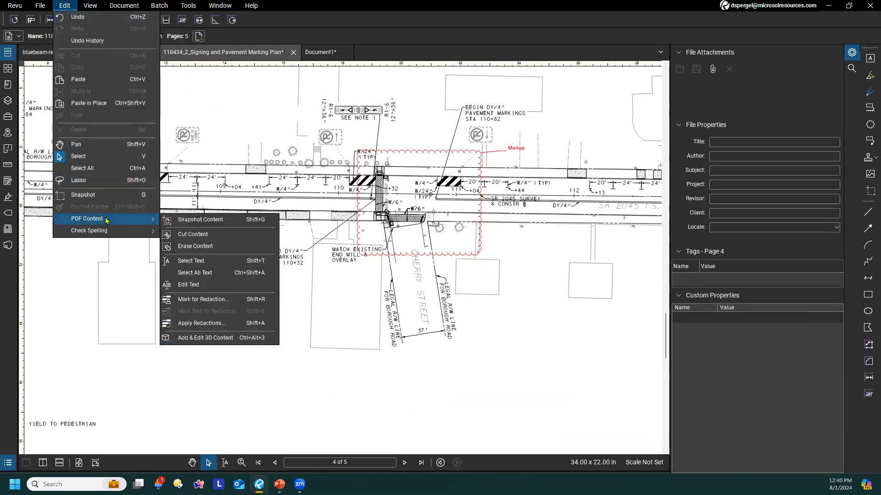
{"action": "left_click", "coordinate": [217, 220]}
{"action": "left_click_drag", "start_coordinate": [327, 126], "coordinate": [547, 298]}
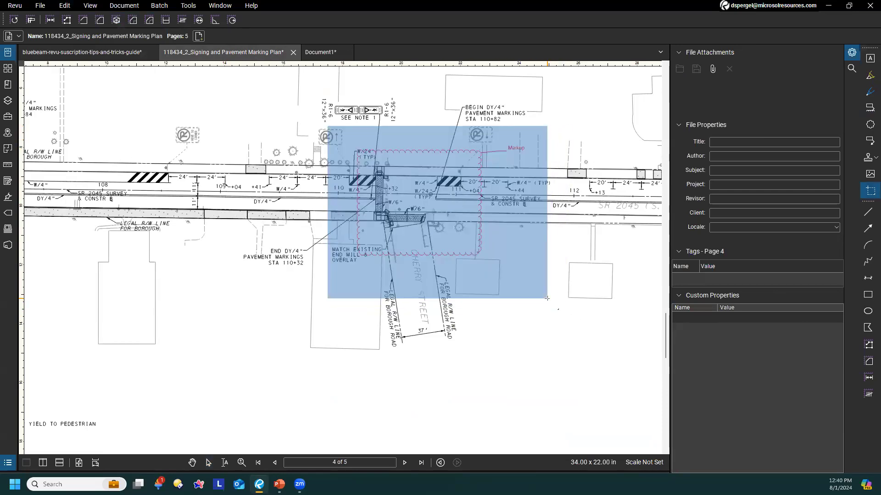
Paste the intersection snapshot and place it in the empty area below the roadway, beside the pedestrian note and above the scale bar
{"action": "left_click_drag", "start_coordinate": [437, 390], "coordinate": [469, 342]}
{"action": "key", "text": "Escape"}
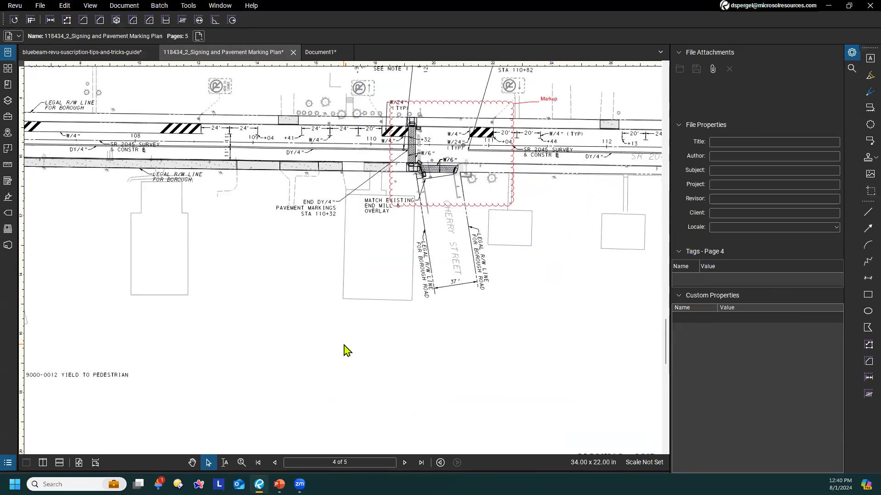
{"action": "key", "text": "ctrl+v"}
{"action": "mouse_move", "coordinate": [439, 309]}
{"action": "left_mouse_down"}
{"action": "mouse_move", "coordinate": [288, 349]}
{"action": "mouse_move", "coordinate": [248, 384]}
{"action": "left_mouse_up"}
{"action": "left_click_drag", "start_coordinate": [479, 277], "coordinate": [486, 260]}
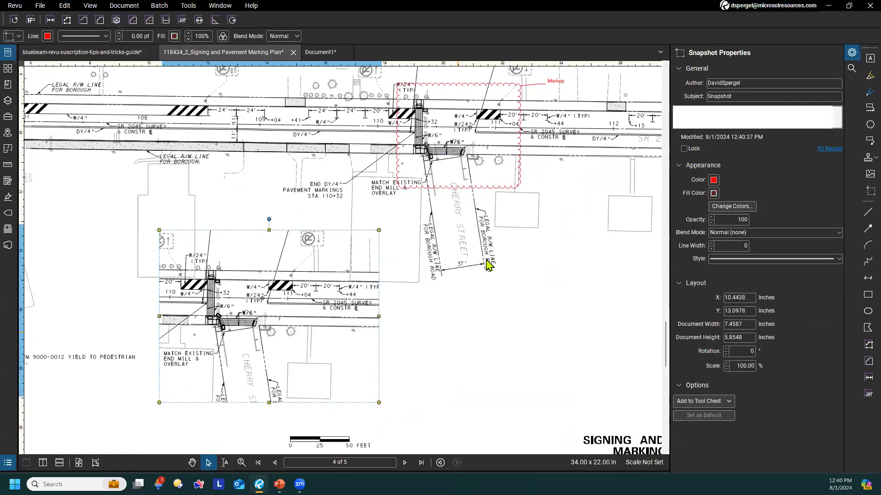
{"action": "left_click", "coordinate": [449, 277]}
{"action": "left_click_drag", "start_coordinate": [301, 249], "coordinate": [288, 226]}
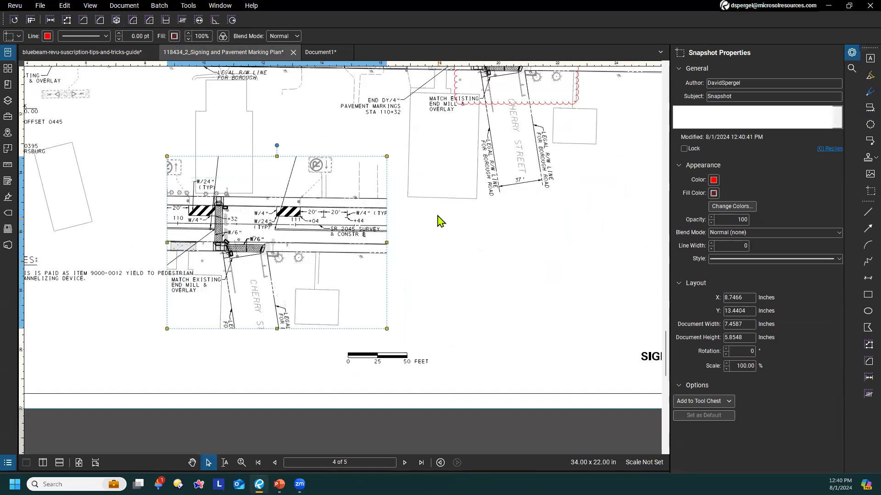
{"action": "left_click", "coordinate": [416, 240]}
Return to the tips guide and copy page 22 to a snapshot from its page thumbnail
{"action": "left_click", "coordinate": [86, 54]}
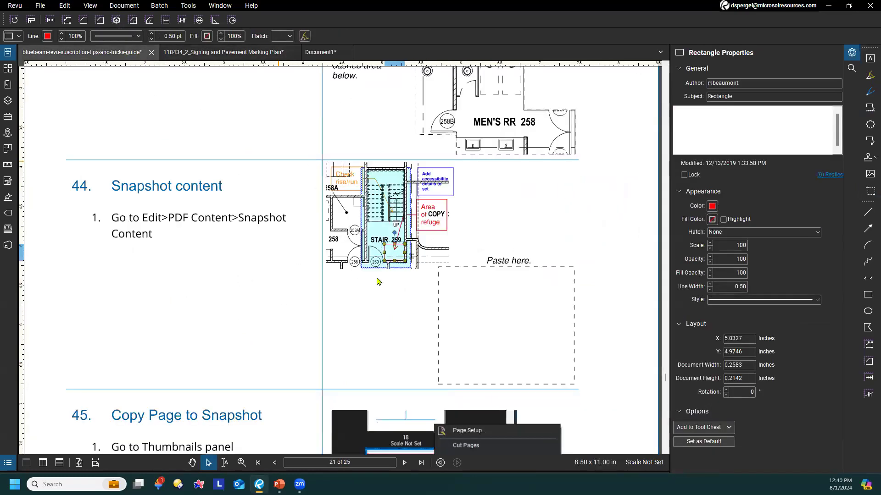
{"action": "scroll", "coordinate": [268, 316], "scroll_direction": "down", "scroll_amount": 4}
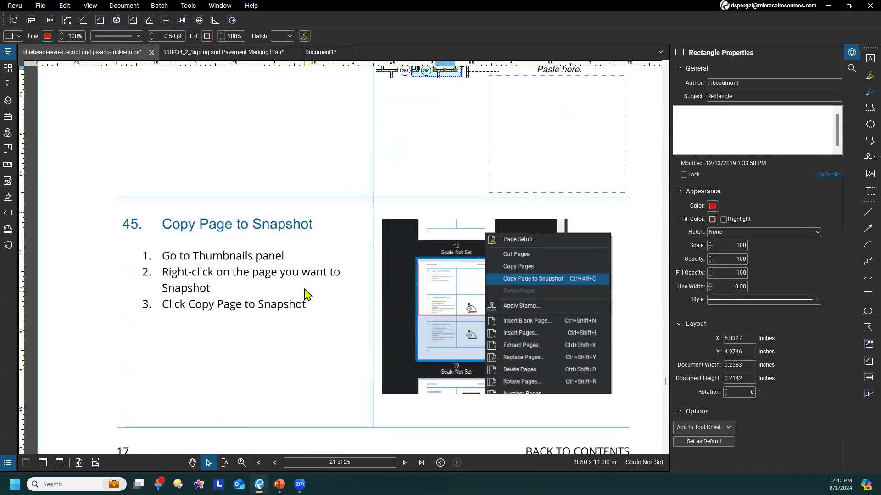
{"action": "scroll", "coordinate": [287, 310], "scroll_direction": "down", "scroll_amount": 1}
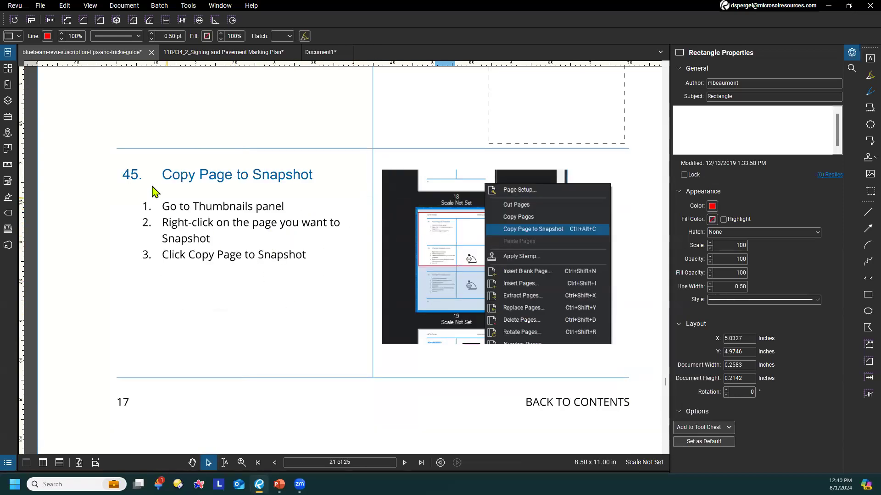
{"action": "left_click", "coordinate": [8, 68]}
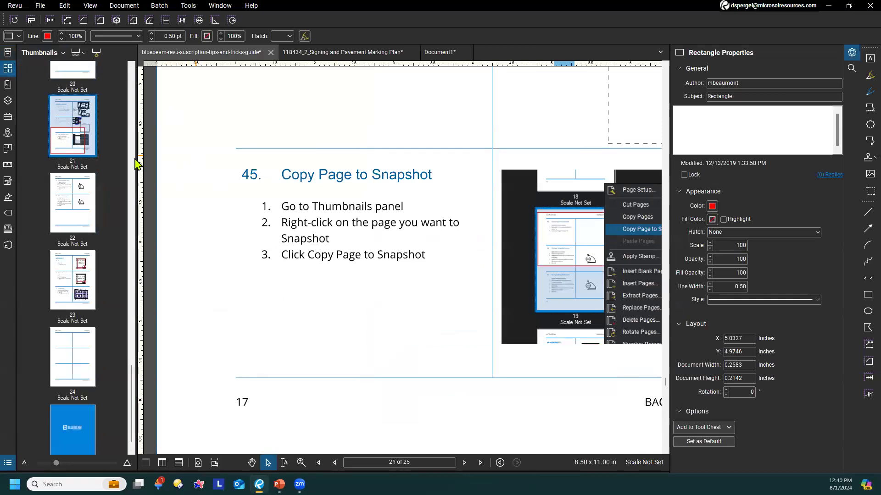
{"action": "right_click", "coordinate": [73, 201]}
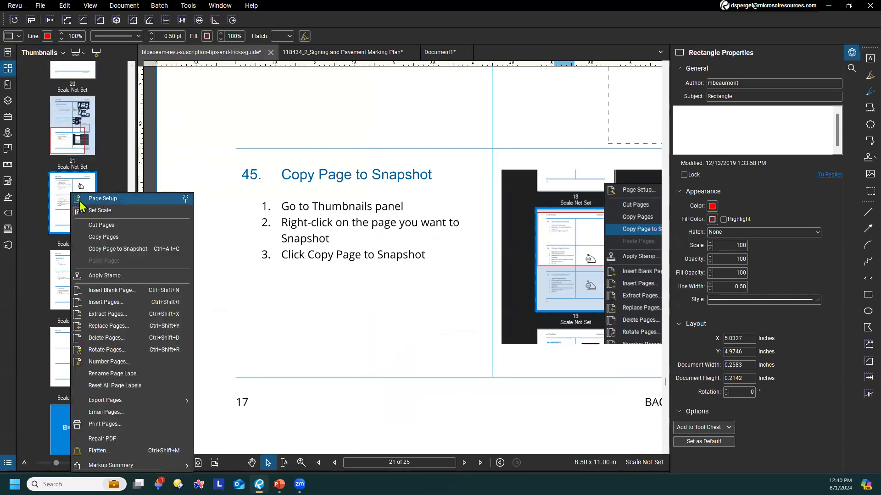
{"action": "left_click", "coordinate": [120, 249]}
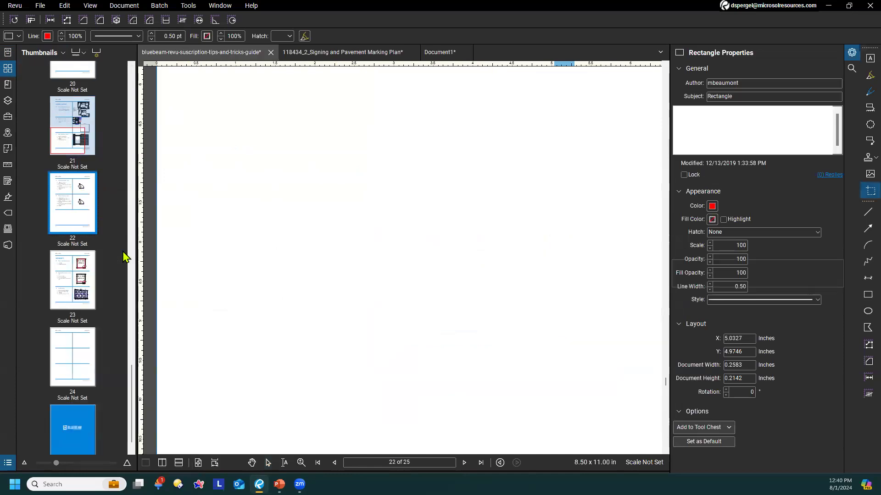
Paste the page 22 snapshot into Document1, delete it after repositioning, and return to the tips guide
{"action": "left_click", "coordinate": [448, 57]}
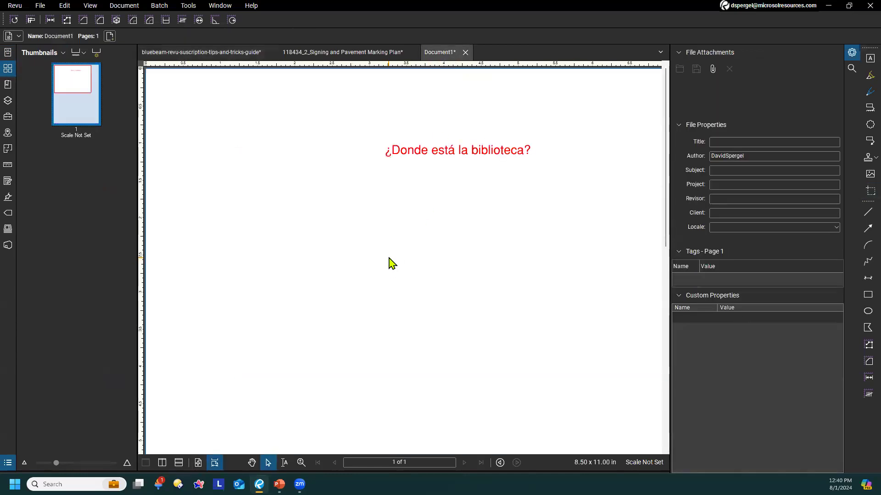
{"action": "scroll", "coordinate": [389, 258], "scroll_direction": "down", "scroll_amount": 4}
{"action": "key", "text": "ctrl+v"}
{"action": "left_click_drag", "start_coordinate": [479, 146], "coordinate": [290, 383]}
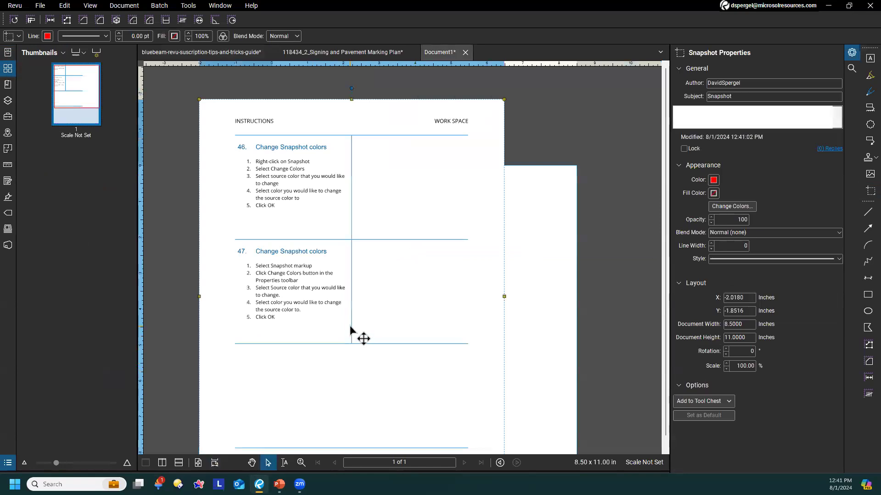
{"action": "key", "text": "Delete"}
{"action": "left_click", "coordinate": [205, 52]}
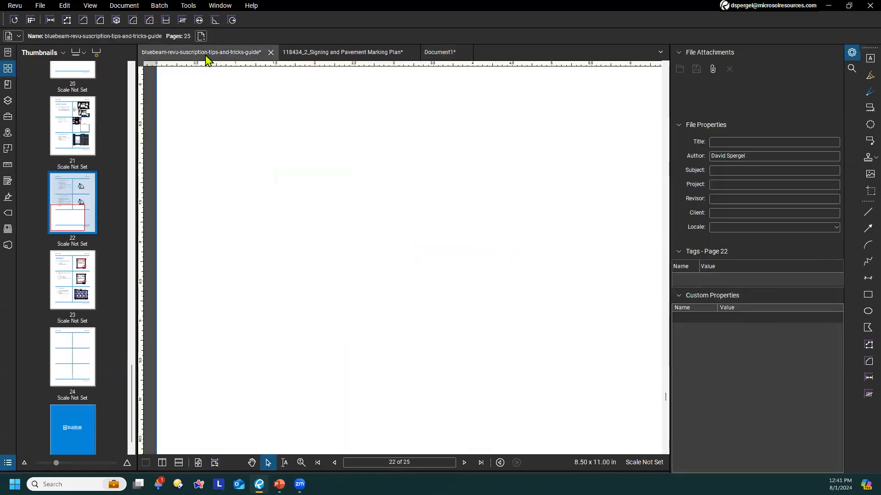
Open the Change Colors settings for the door 205 snapshot beside tip 46 on page 22
{"action": "scroll", "coordinate": [462, 225], "scroll_direction": "up", "scroll_amount": 5}
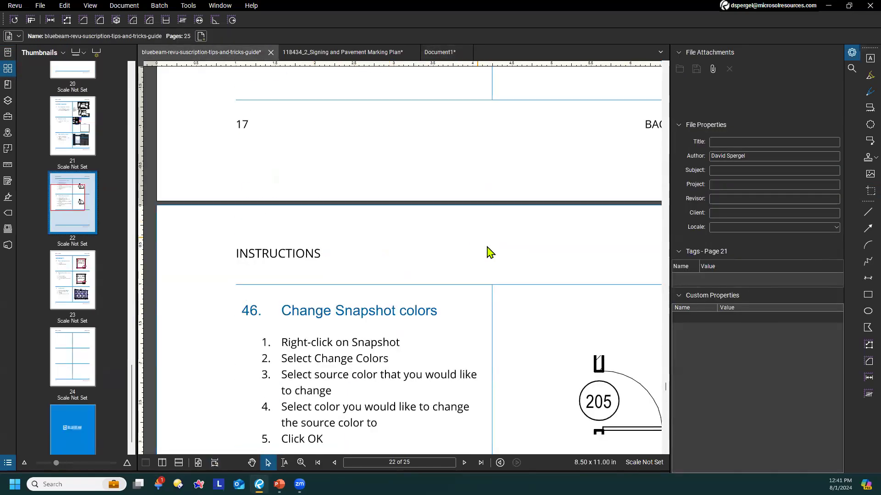
{"action": "scroll", "coordinate": [468, 295], "scroll_direction": "down", "scroll_amount": 4}
{"action": "left_click_drag", "start_coordinate": [501, 302], "coordinate": [403, 308]}
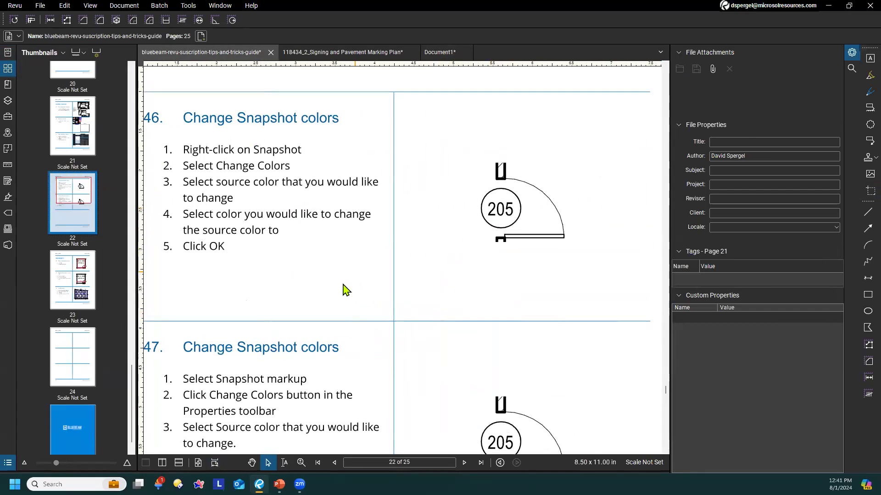
{"action": "scroll", "coordinate": [347, 290], "scroll_direction": "up", "scroll_amount": 1}
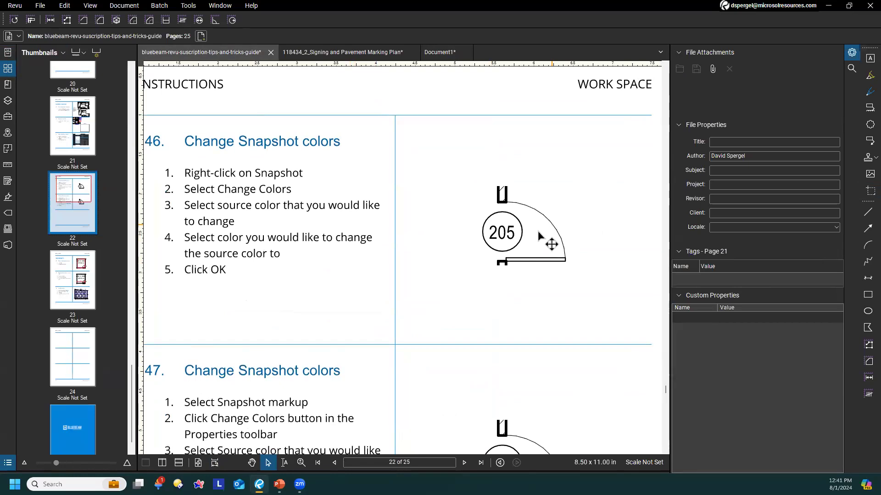
{"action": "right_click", "coordinate": [509, 235]}
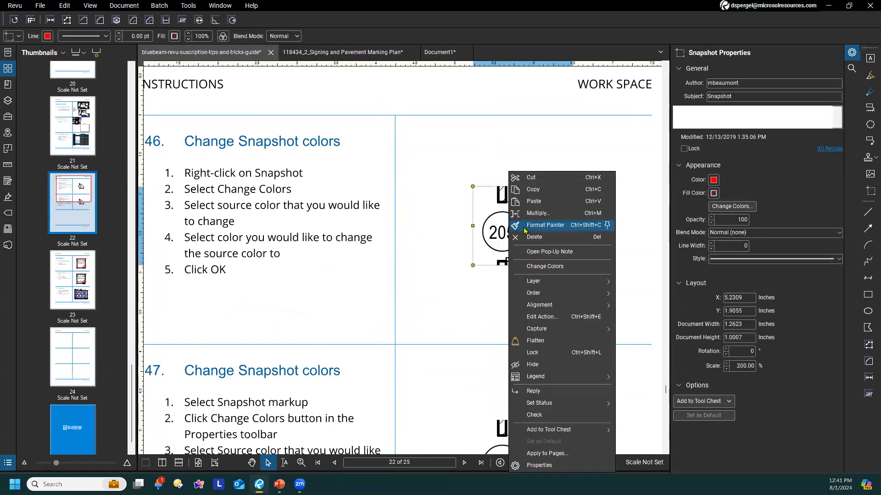
{"action": "left_click", "coordinate": [552, 269]}
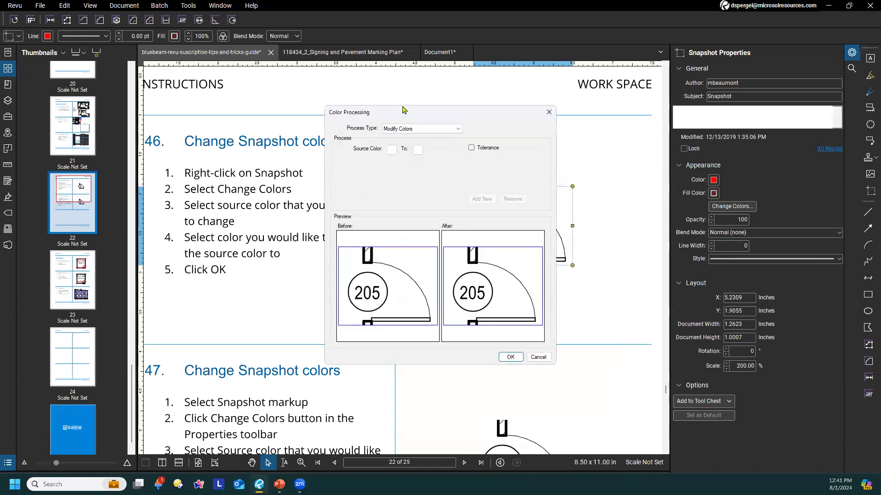
Preview changing the snapshot's black to red with Tolerance enabled, and cancel the color change
{"action": "left_click_drag", "start_coordinate": [403, 109], "coordinate": [477, 83]}
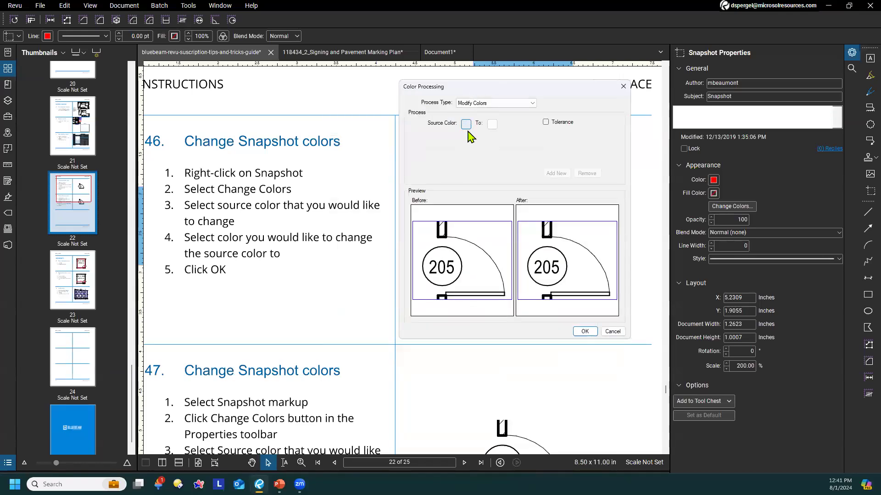
{"action": "left_click", "coordinate": [466, 124]}
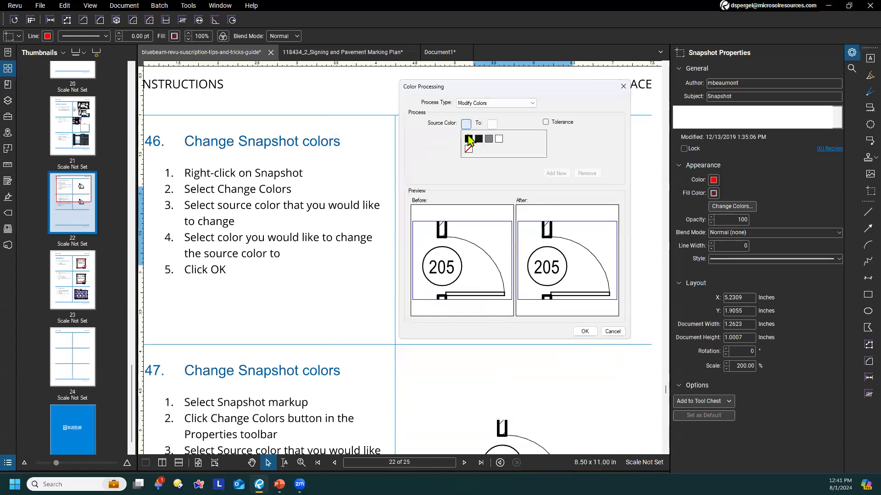
{"action": "left_click", "coordinate": [468, 139]}
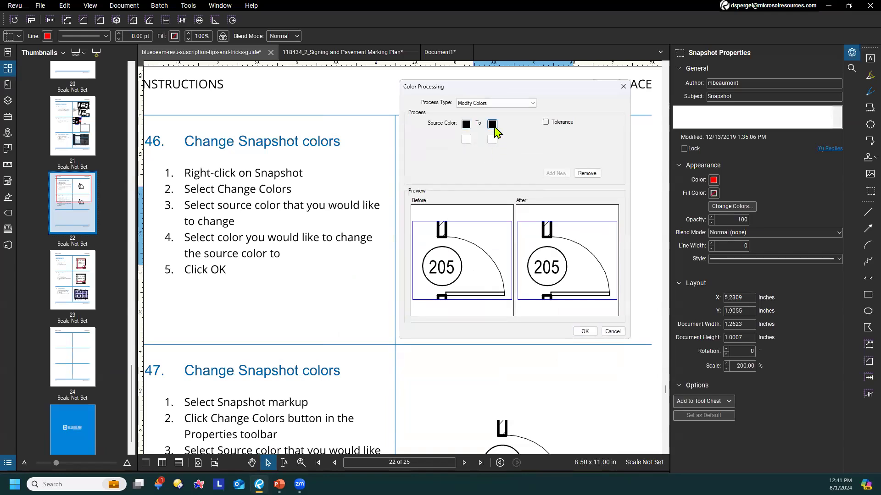
{"action": "left_click", "coordinate": [492, 125]}
{"action": "left_click", "coordinate": [497, 160]}
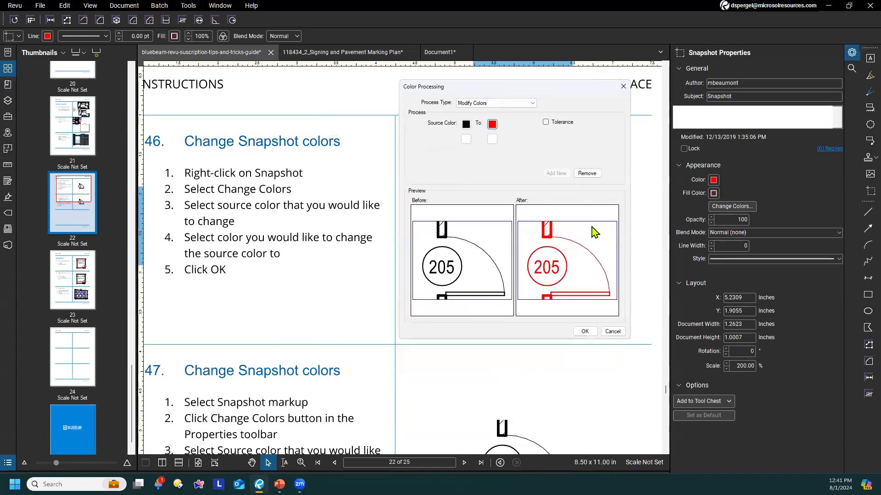
{"action": "left_click", "coordinate": [546, 123]}
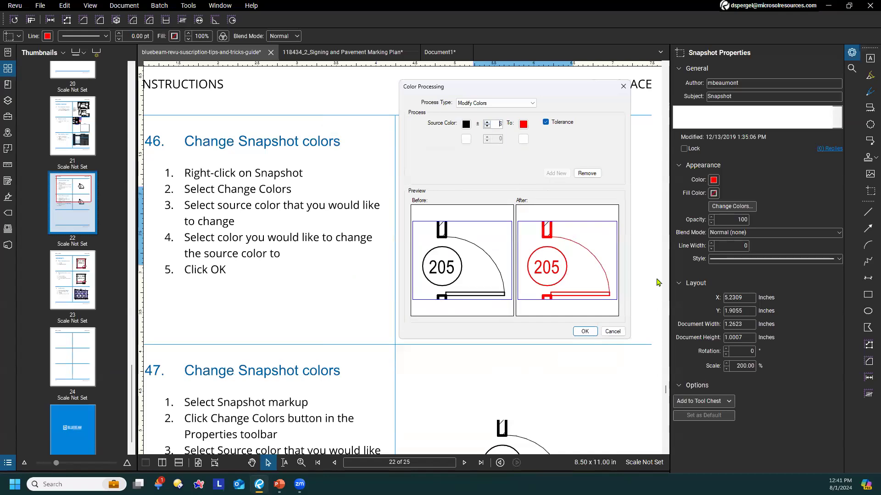
{"action": "left_click", "coordinate": [615, 336]}
Open Change Colors from the properties of the tip 47 door snapshot, close it without changes, and deselect the snapshot
{"action": "left_click_drag", "start_coordinate": [460, 214], "coordinate": [515, 92]}
{"action": "left_click_drag", "start_coordinate": [460, 282], "coordinate": [407, 233]}
{"action": "left_click", "coordinate": [513, 286]}
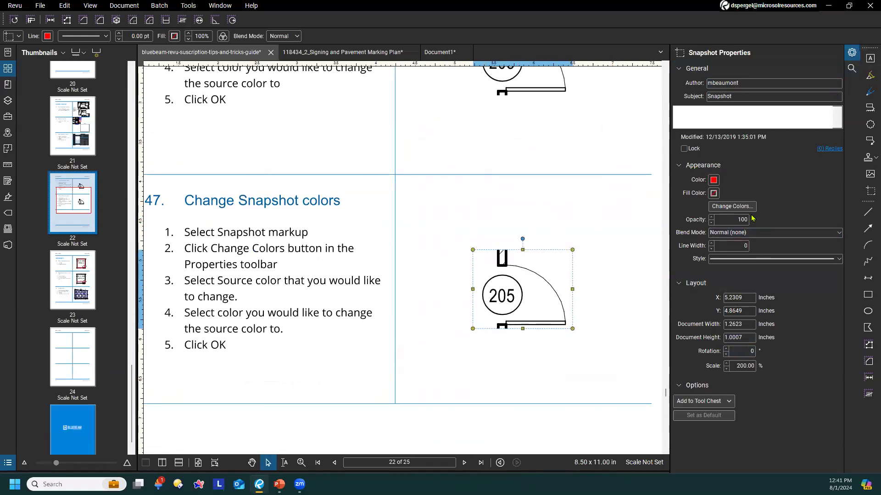
{"action": "left_click", "coordinate": [733, 208]}
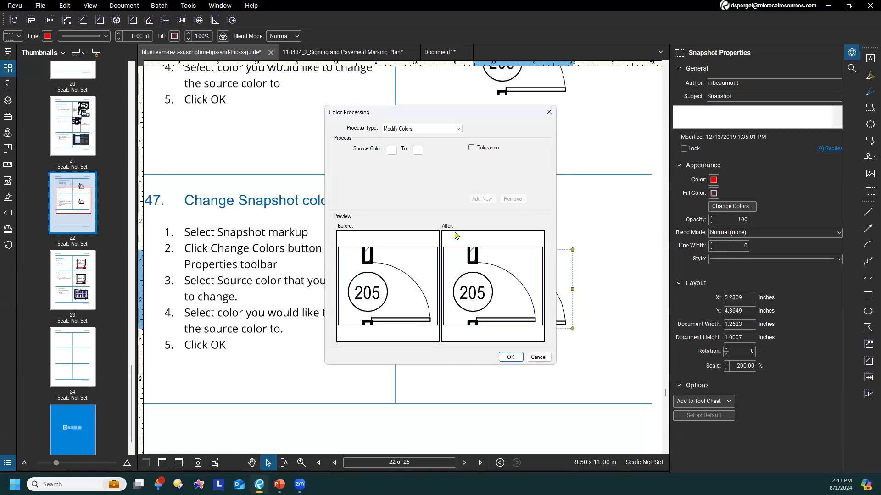
{"action": "left_click", "coordinate": [549, 112]}
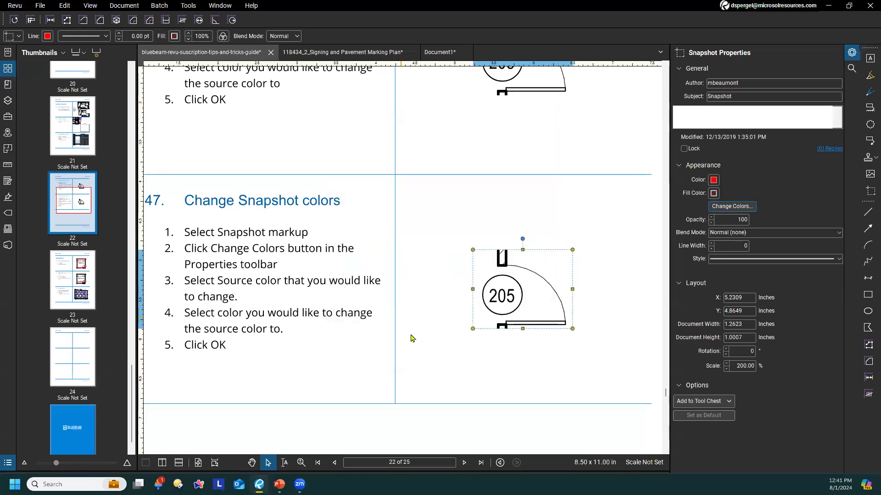
{"action": "left_click", "coordinate": [414, 315]}
Hide the page thumbnails and move the area measurement caption in tip 48 directly below the MEETING 203 label
{"action": "scroll", "coordinate": [480, 255], "scroll_direction": "down", "scroll_amount": 5}
{"action": "scroll", "coordinate": [479, 255], "scroll_direction": "down", "scroll_amount": 4}
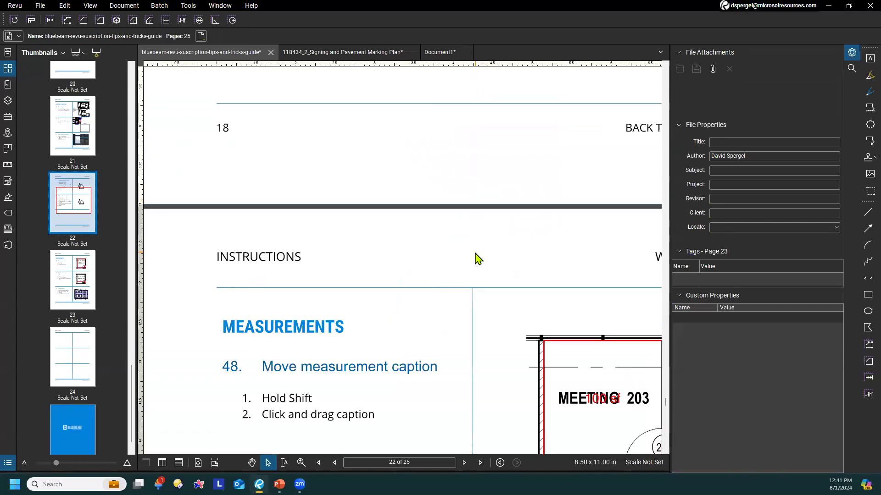
{"action": "scroll", "coordinate": [477, 321], "scroll_direction": "down", "scroll_amount": 2}
{"action": "left_click_drag", "start_coordinate": [480, 364], "coordinate": [411, 222]}
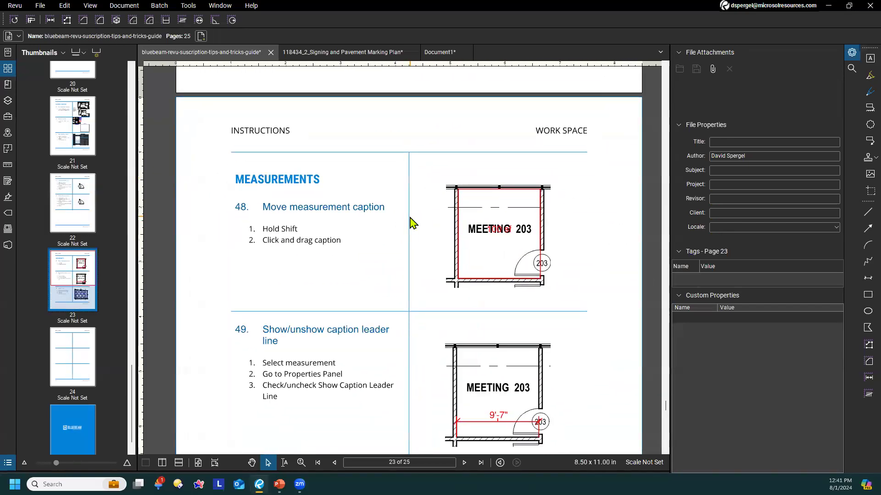
{"action": "scroll", "coordinate": [411, 226], "scroll_direction": "down", "scroll_amount": 1}
{"action": "scroll", "coordinate": [416, 237], "scroll_direction": "up", "scroll_amount": 3}
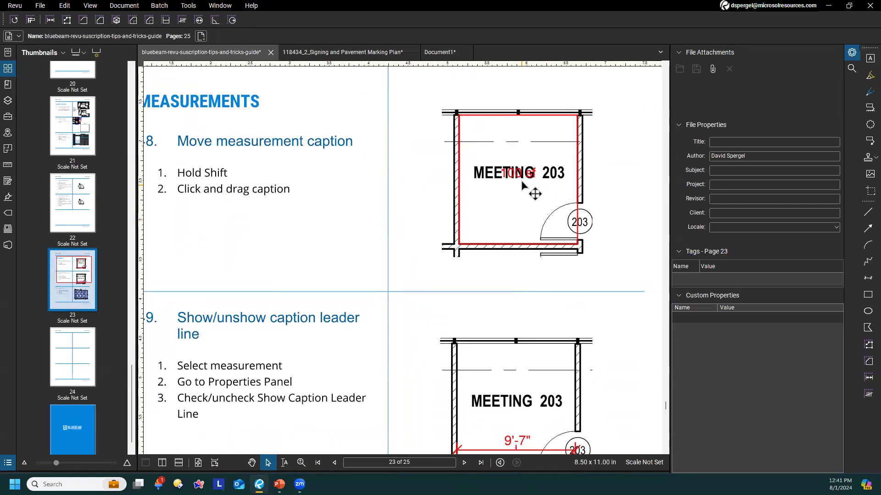
{"action": "left_click", "coordinate": [132, 161]}
{"action": "left_click_drag", "start_coordinate": [293, 230], "coordinate": [357, 258]}
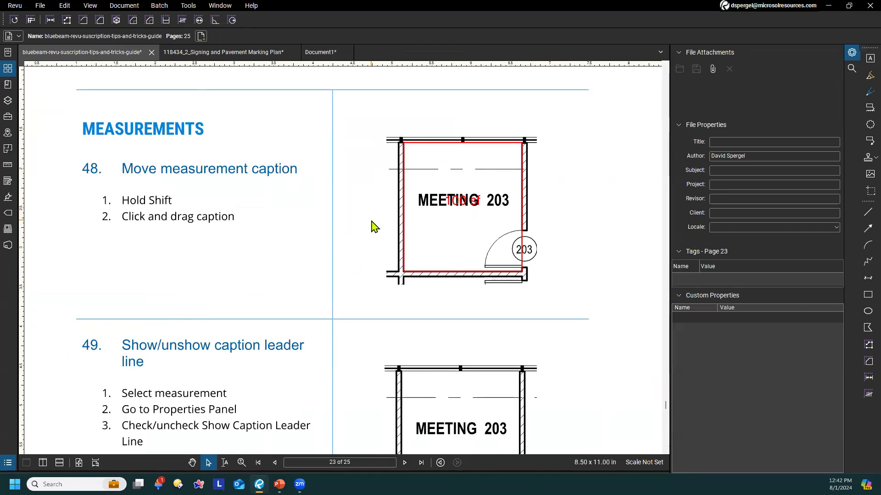
{"action": "left_click_drag", "start_coordinate": [457, 205], "coordinate": [457, 227]}
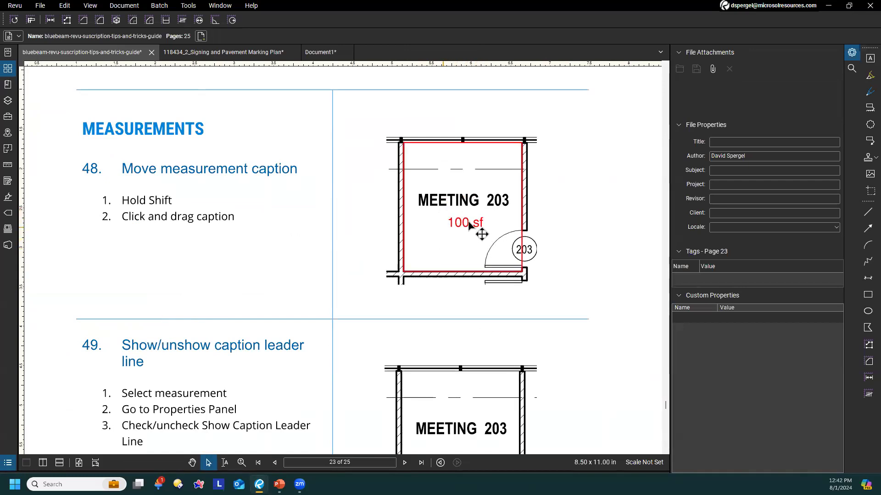
Move the length measurement caption in tip 49 above the MEETING 203 label and hide its caption leader line
{"action": "scroll", "coordinate": [367, 252], "scroll_direction": "down", "scroll_amount": 3}
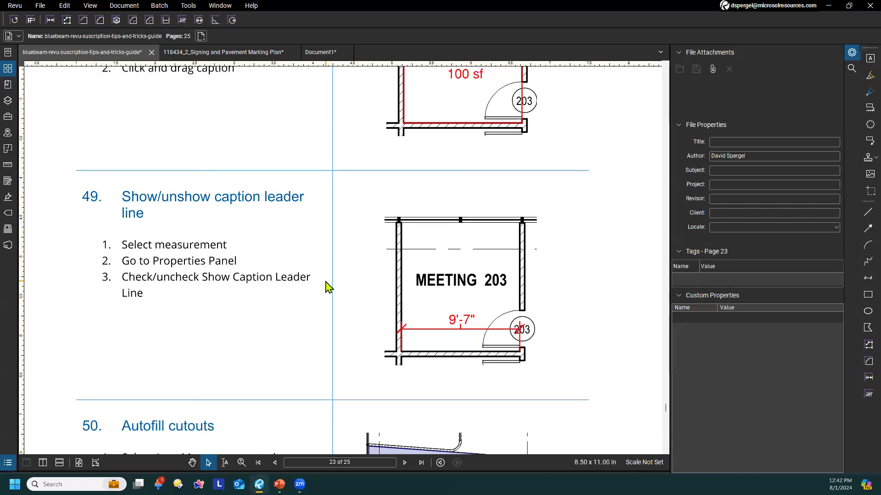
{"action": "scroll", "coordinate": [249, 324], "scroll_direction": "down", "scroll_amount": 1}
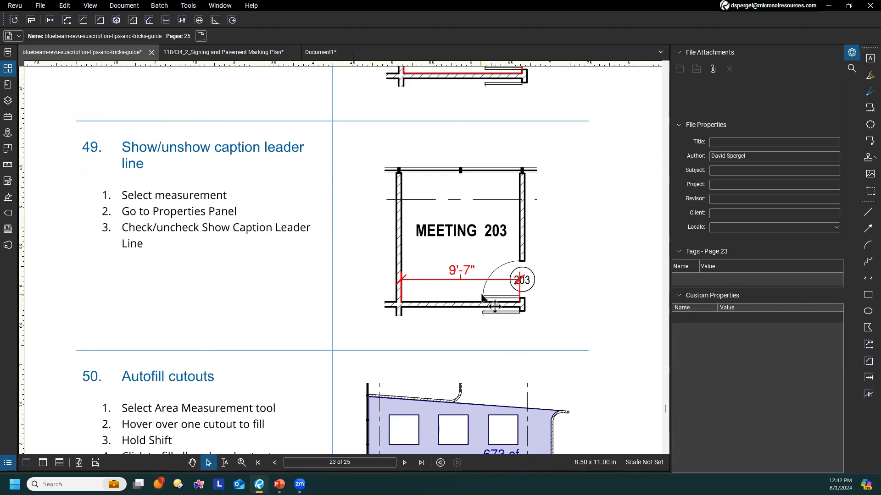
{"action": "left_click", "coordinate": [480, 279]}
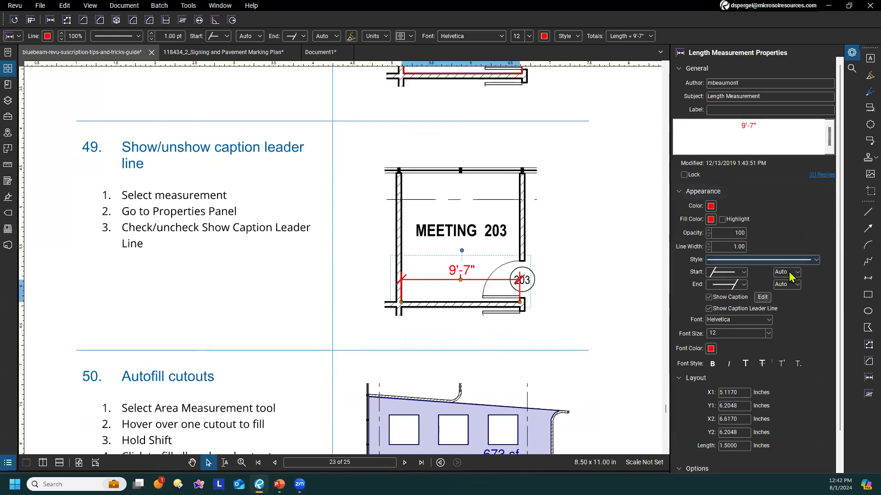
{"action": "left_click", "coordinate": [709, 309]}
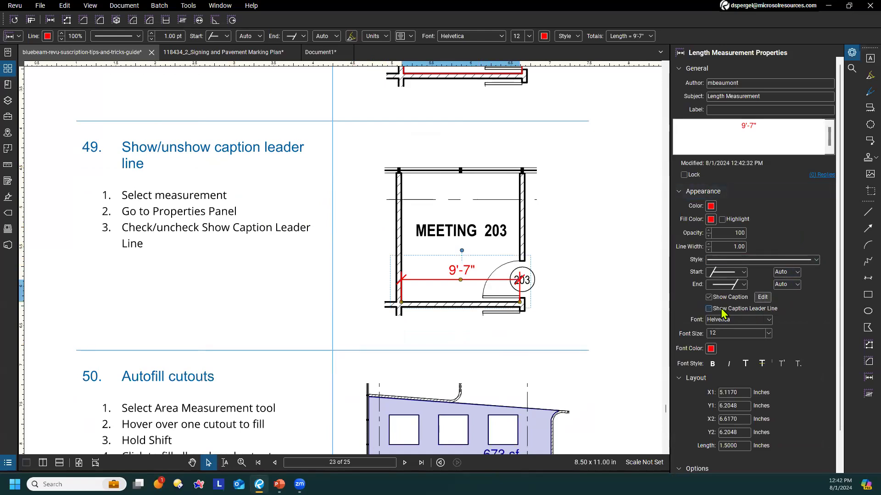
{"action": "scroll", "coordinate": [468, 291], "scroll_direction": "up", "scroll_amount": 3}
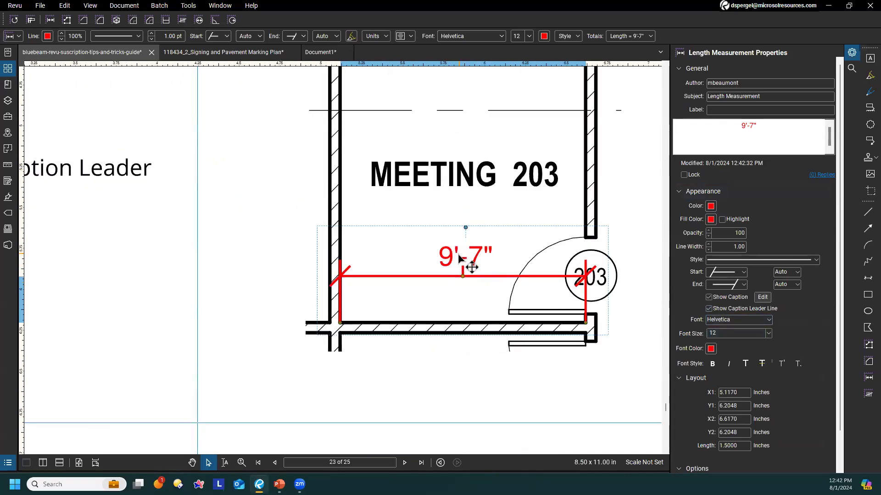
{"action": "left_click", "coordinate": [257, 289]}
{"action": "left_click_drag", "start_coordinate": [472, 265], "coordinate": [530, 135]}
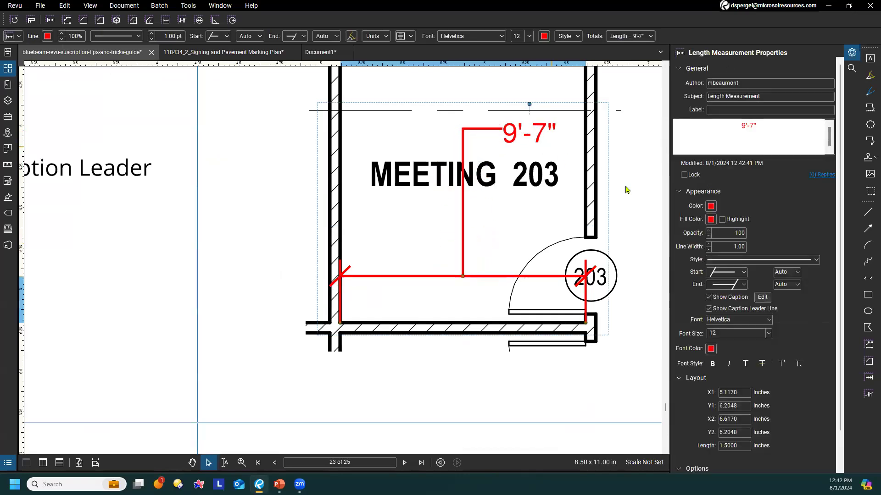
{"action": "left_click", "coordinate": [709, 309]}
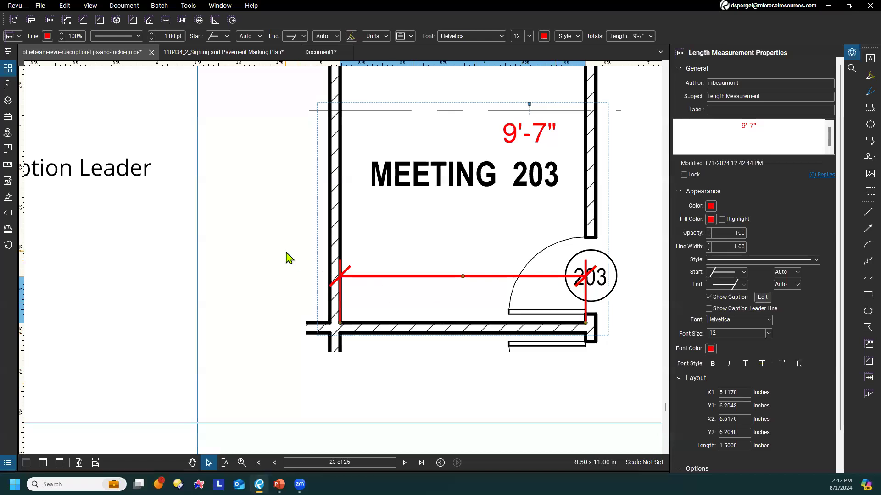
Go to tip 50, Autofill cutouts, read its instructions, and deselect the length measurement
{"action": "scroll", "coordinate": [275, 275], "scroll_direction": "down", "scroll_amount": 4}
{"action": "left_click_drag", "start_coordinate": [248, 316], "coordinate": [352, 228]}
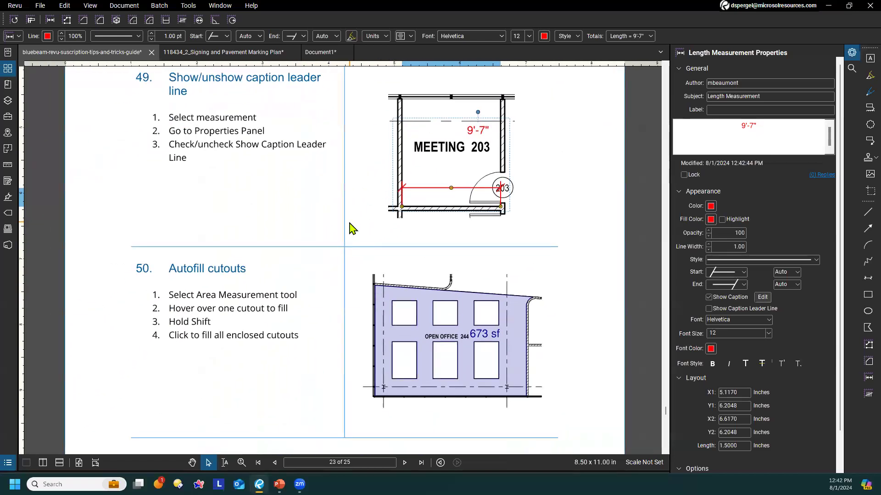
{"action": "scroll", "coordinate": [352, 225], "scroll_direction": "down", "scroll_amount": 5}
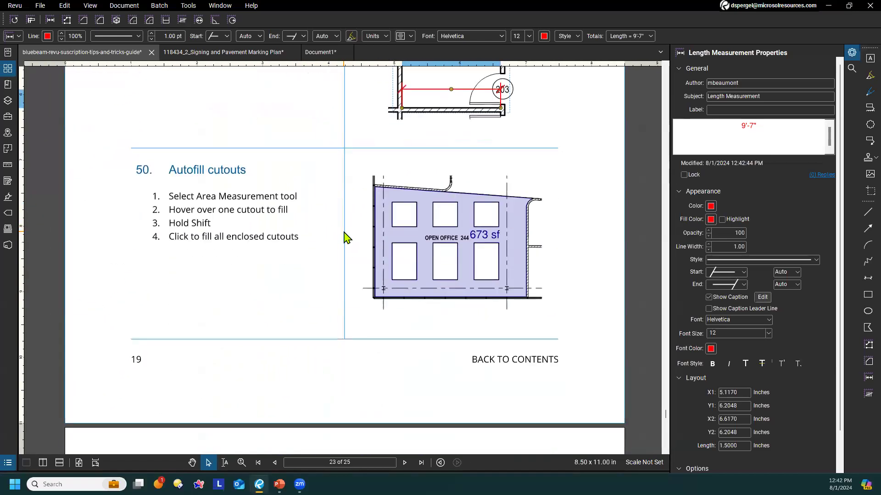
{"action": "scroll", "coordinate": [345, 236], "scroll_direction": "down", "scroll_amount": 4}
{"action": "scroll", "coordinate": [344, 235], "scroll_direction": "up", "scroll_amount": 7}
{"action": "scroll", "coordinate": [365, 329], "scroll_direction": "up", "scroll_amount": 2}
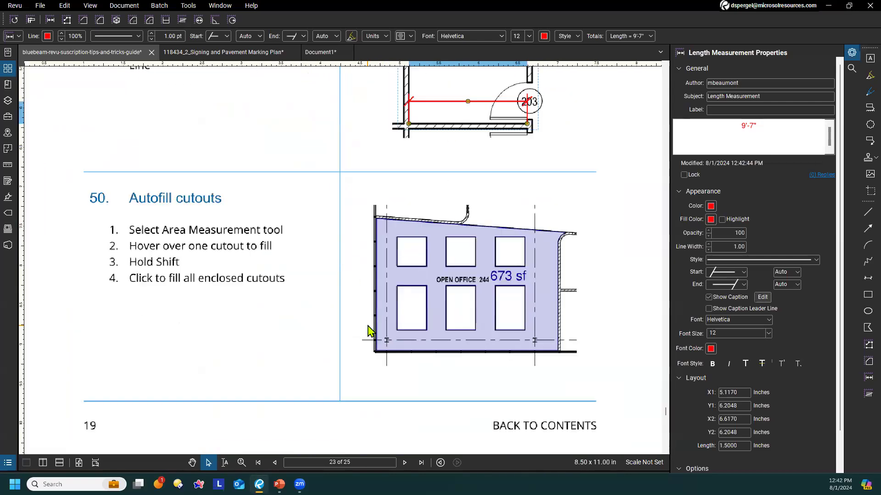
{"action": "left_click", "coordinate": [366, 329]}
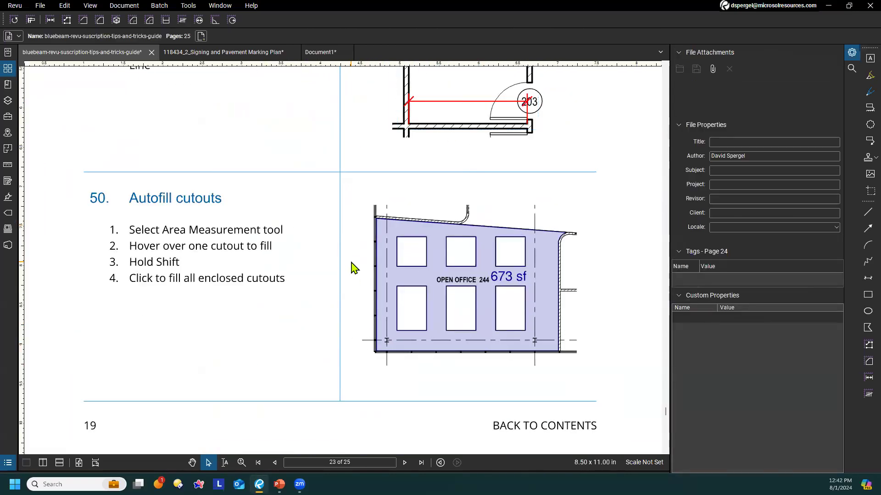
Select the existing area measurement on the Open Office 244 plan to examine its cutouts, and deselect it
{"action": "left_click", "coordinate": [441, 226]}
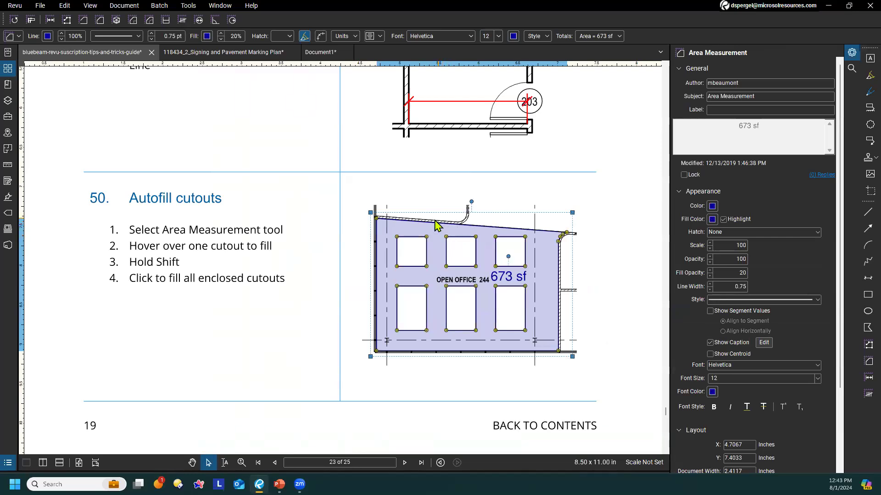
{"action": "left_click", "coordinate": [404, 254], "text": "shift"}
{"action": "left_click", "coordinate": [409, 249], "text": "shift"}
{"action": "left_click", "coordinate": [417, 267], "text": "shift"}
{"action": "left_click", "coordinate": [399, 411]}
{"action": "scroll", "coordinate": [405, 387], "scroll_direction": "down", "scroll_amount": 1}
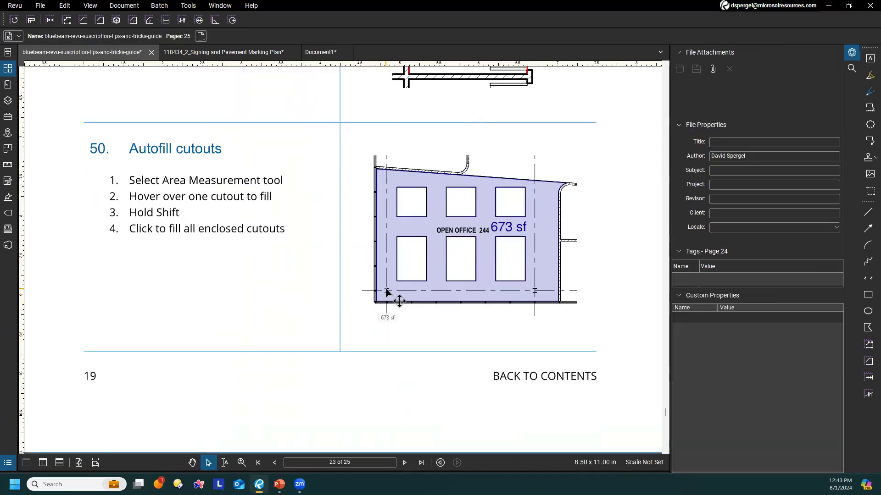
{"action": "left_click", "coordinate": [387, 292]}
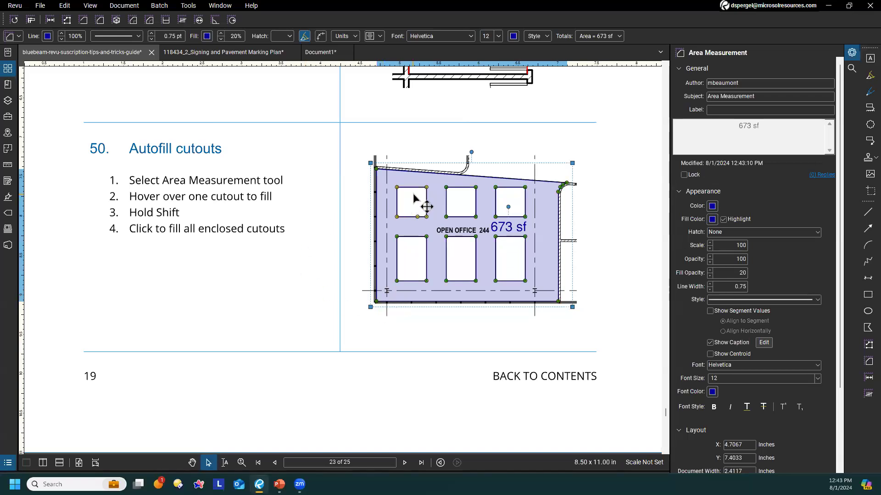
{"action": "left_click", "coordinate": [583, 176]}
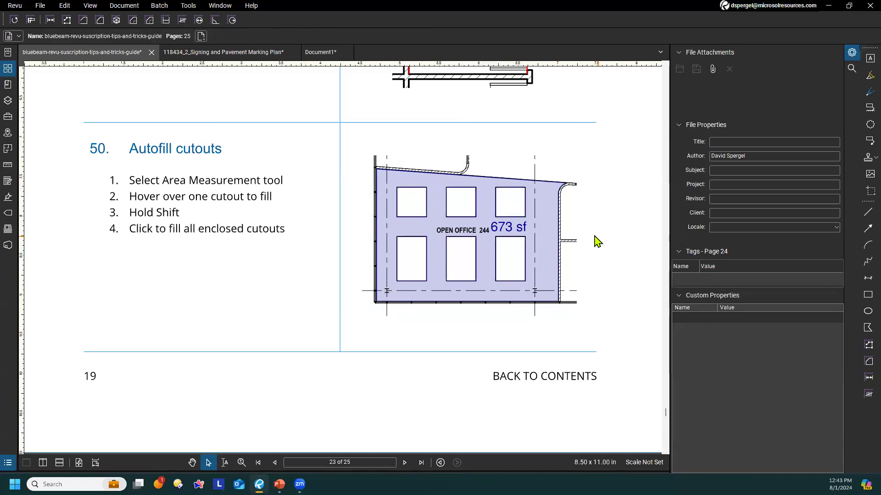
Autofill the six cutouts in the Open Office 244 plan with separate area measurements and leave the Area Measurement tool
{"action": "left_click", "coordinate": [868, 361]}
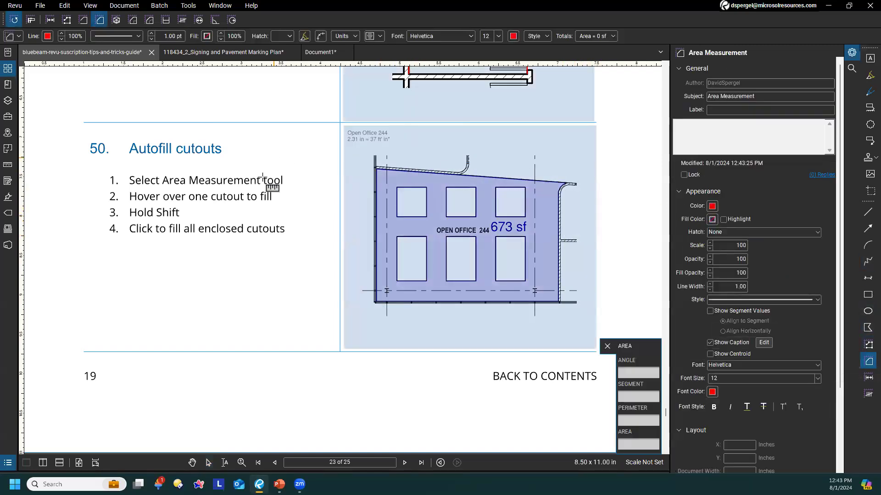
{"action": "left_click", "coordinate": [415, 198]}
{"action": "left_click", "coordinate": [459, 200]}
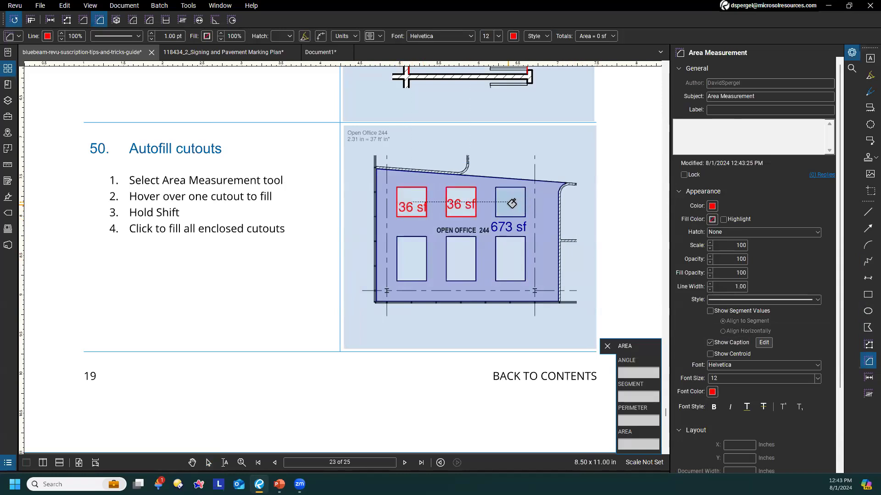
{"action": "left_click", "coordinate": [511, 203]}
{"action": "left_click", "coordinate": [510, 259]}
{"action": "left_click", "coordinate": [461, 259]}
{"action": "left_click", "coordinate": [417, 262]}
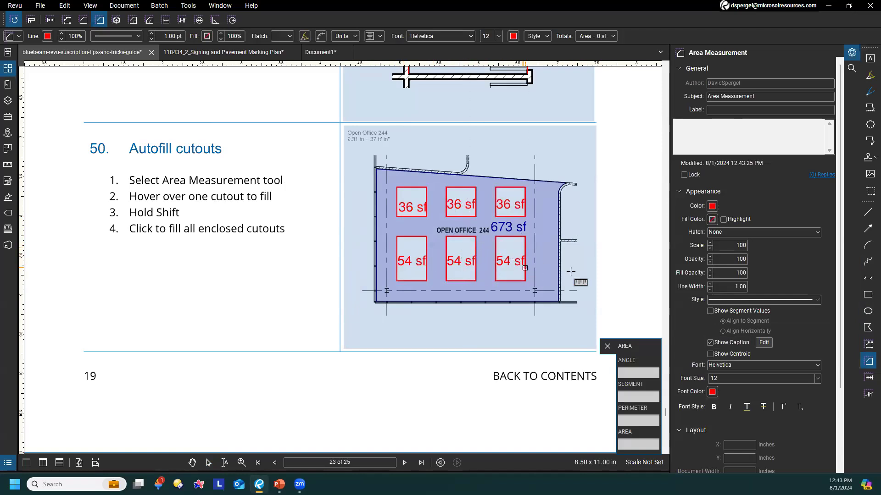
{"action": "key", "text": "Escape"}
{"action": "left_click", "coordinate": [505, 240]}
{"action": "left_click", "coordinate": [610, 241]}
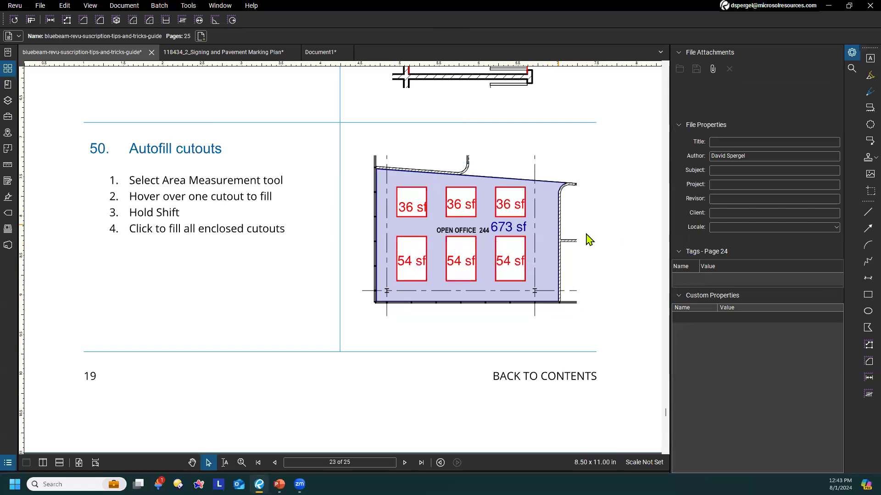
{"action": "left_click", "coordinate": [867, 362]}
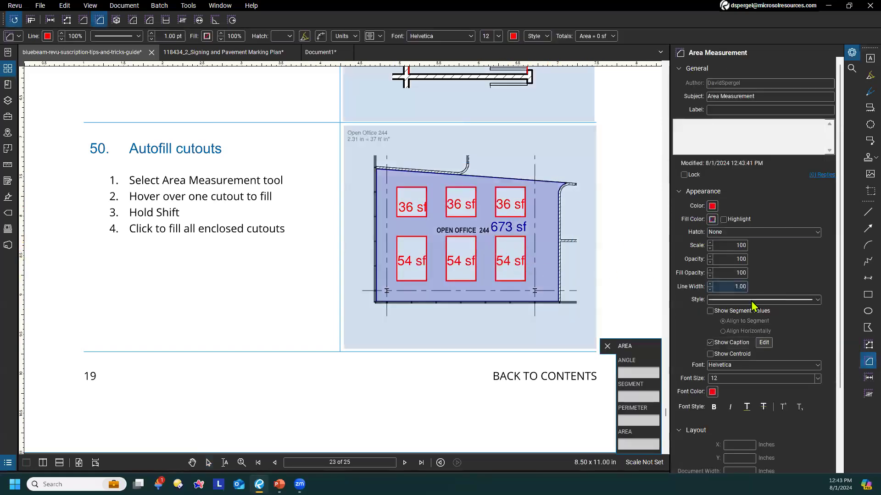
{"action": "key", "text": "Escape"}
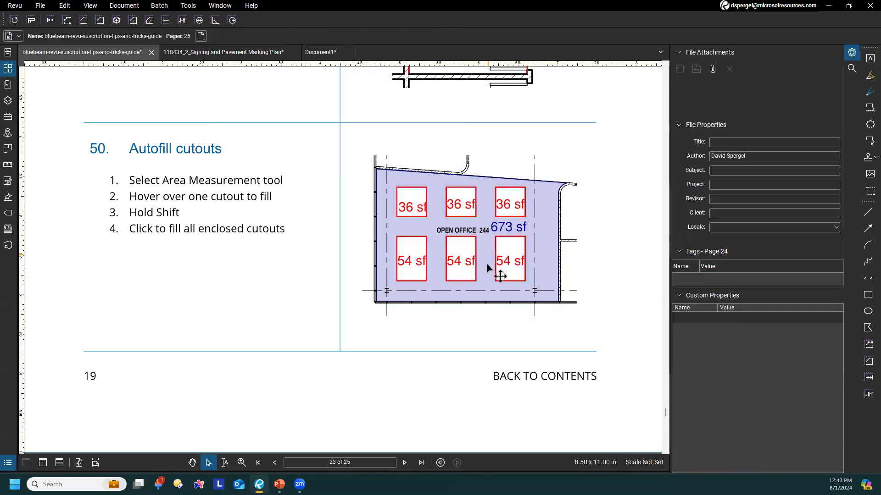
Review tips 48 to 50 and their work space plans, checking the plan snapshot in tip 48 and deselecting it
{"action": "scroll", "coordinate": [417, 315], "scroll_direction": "down", "scroll_amount": 5}
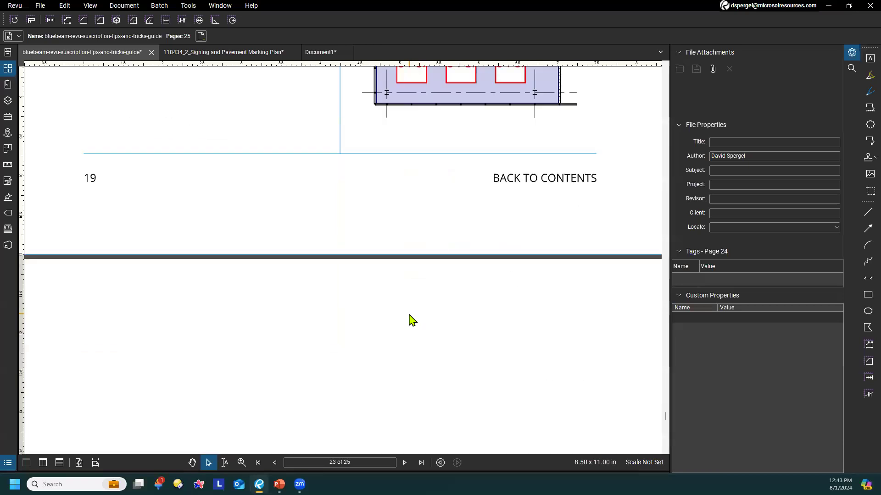
{"action": "scroll", "coordinate": [408, 318], "scroll_direction": "up", "scroll_amount": 1}
{"action": "scroll", "coordinate": [406, 317], "scroll_direction": "up", "scroll_amount": 4}
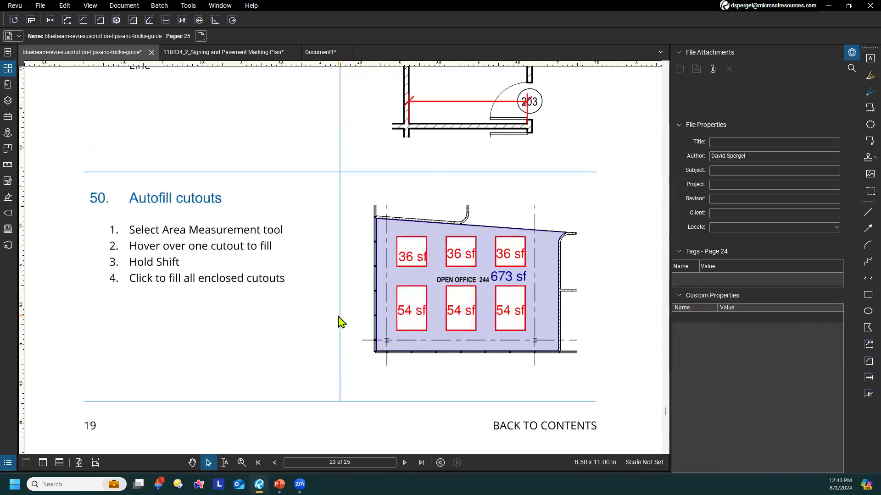
{"action": "scroll", "coordinate": [338, 320], "scroll_direction": "down", "scroll_amount": 1}
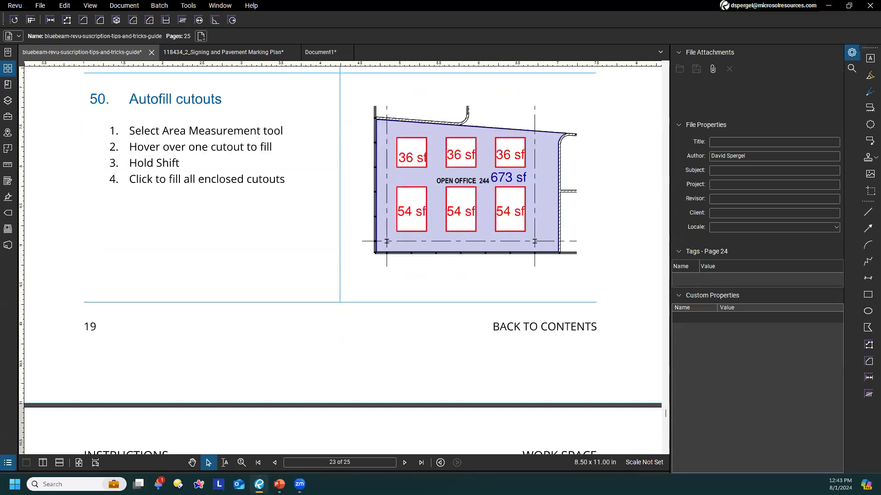
{"action": "scroll", "coordinate": [163, 269], "scroll_direction": "up", "scroll_amount": 1}
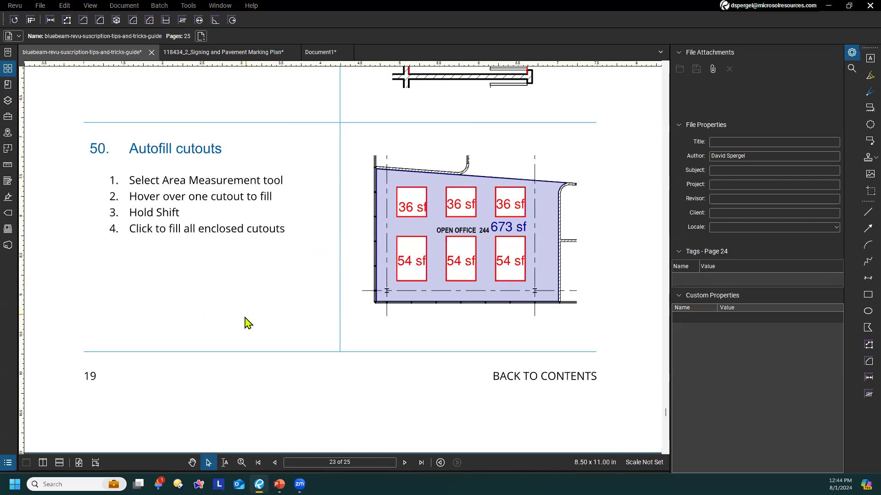
{"action": "scroll", "coordinate": [238, 321], "scroll_direction": "up", "scroll_amount": 2}
{"action": "scroll", "coordinate": [424, 202], "scroll_direction": "up", "scroll_amount": 4}
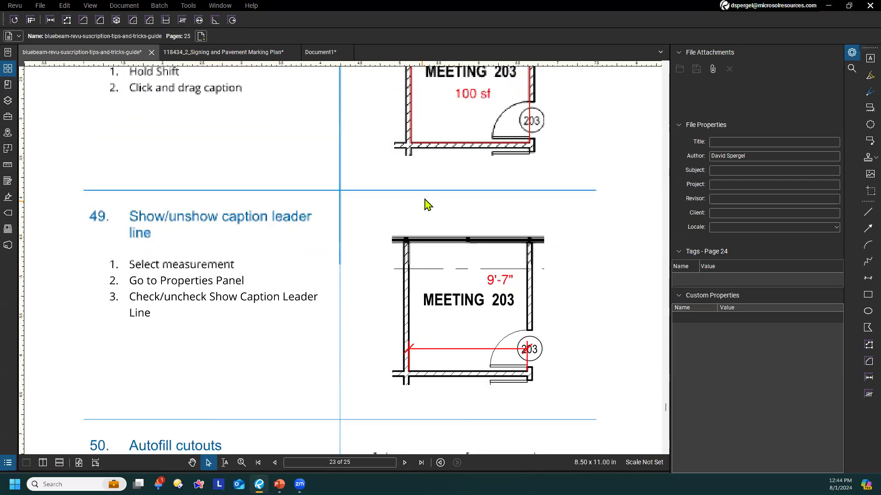
{"action": "left_click", "coordinate": [464, 124]}
{"action": "scroll", "coordinate": [528, 227], "scroll_direction": "up", "scroll_amount": 3}
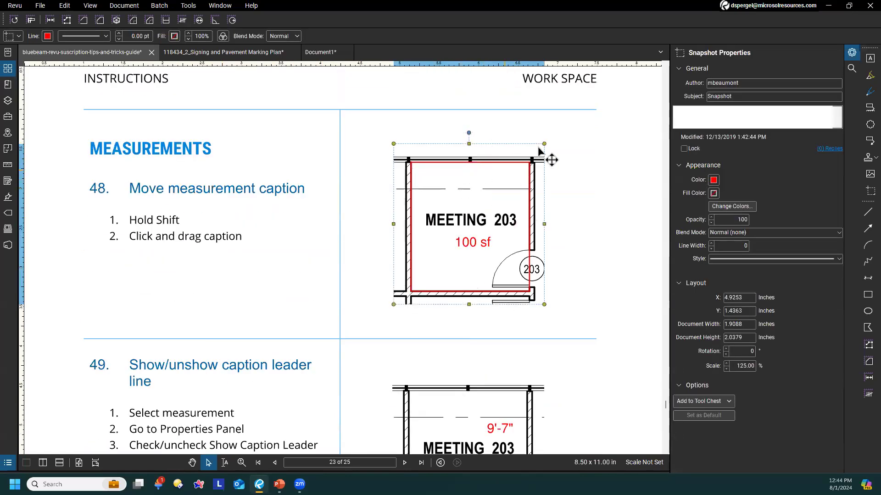
{"action": "scroll", "coordinate": [451, 281], "scroll_direction": "down", "scroll_amount": 2}
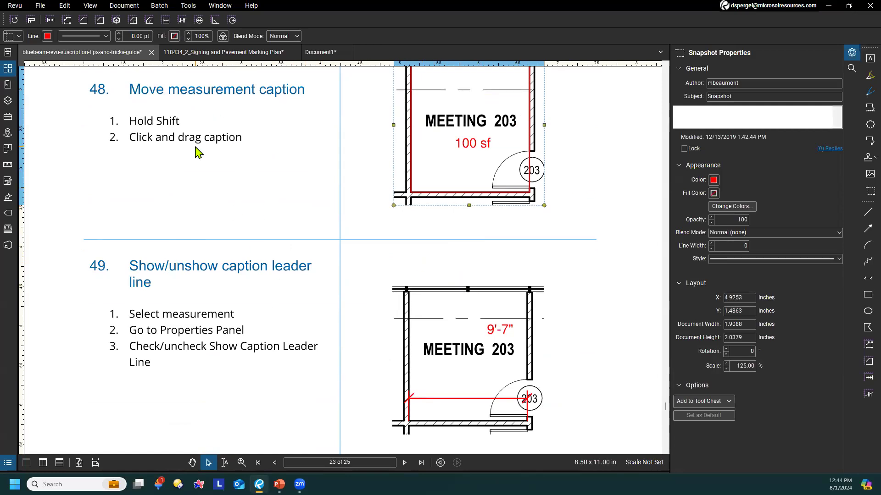
{"action": "left_click", "coordinate": [202, 178]}
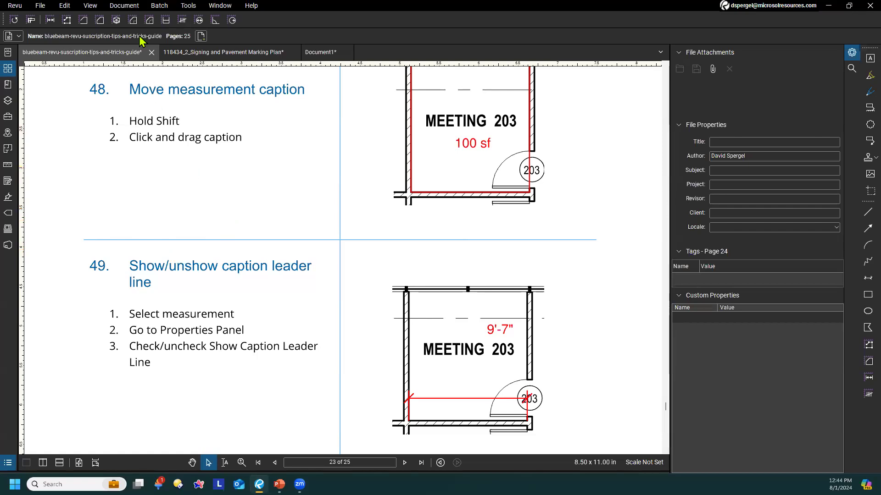
Look through the document processing commands, including OCR, without running any of them
{"action": "scroll", "coordinate": [295, 173], "scroll_direction": "down", "scroll_amount": 2}
{"action": "left_click_drag", "start_coordinate": [294, 167], "coordinate": [261, 198]}
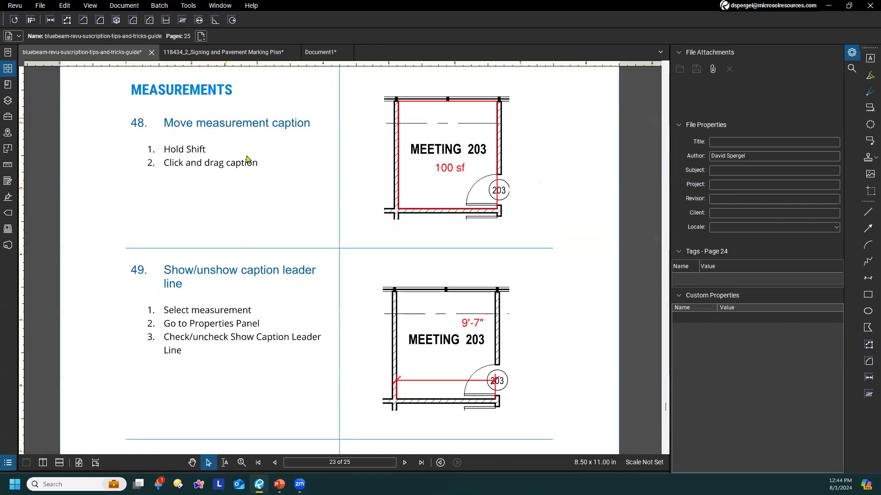
{"action": "left_click", "coordinate": [126, 6]}
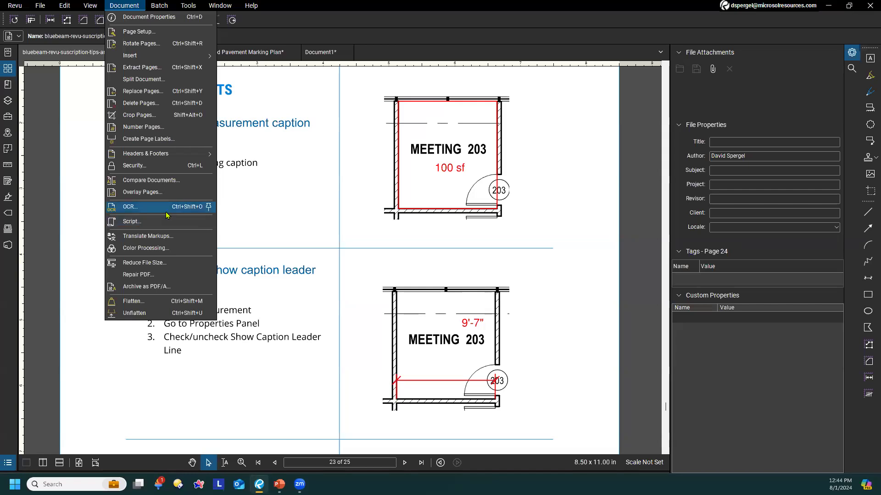
{"action": "left_click", "coordinate": [319, 185]}
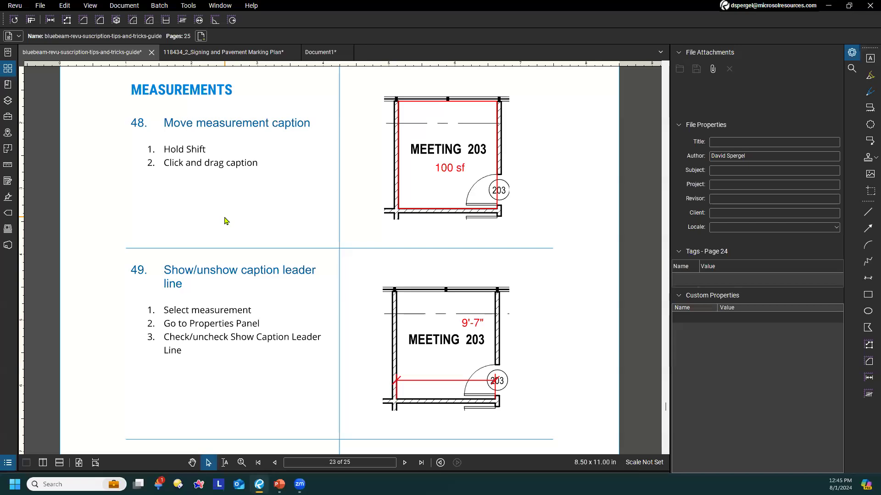
{"action": "left_click", "coordinate": [249, 52]}
{"action": "left_click", "coordinate": [109, 54]}
{"action": "scroll", "coordinate": [226, 175], "scroll_direction": "up", "scroll_amount": 2}
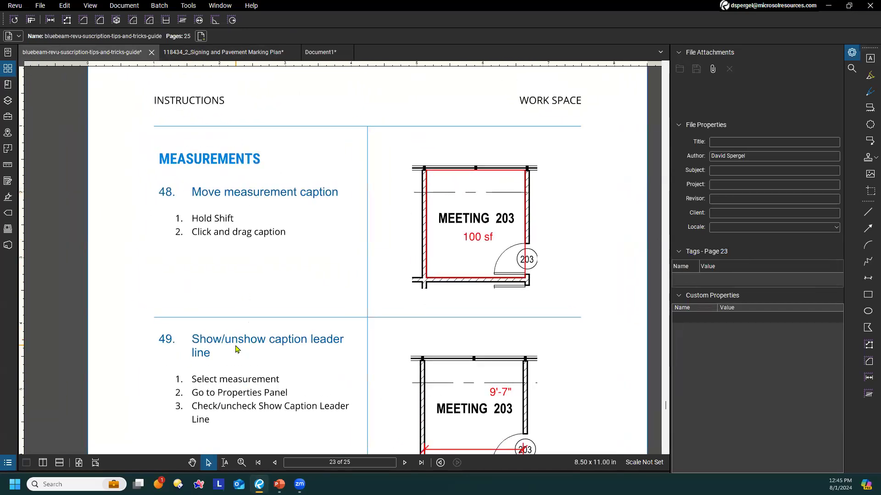
{"action": "scroll", "coordinate": [269, 284], "scroll_direction": "down", "scroll_amount": 1}
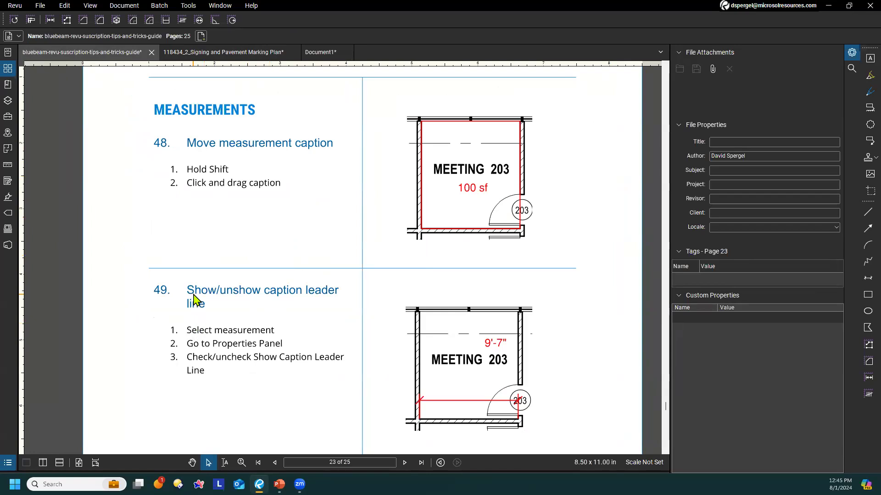
{"action": "scroll", "coordinate": [266, 220], "scroll_direction": "down", "scroll_amount": 2}
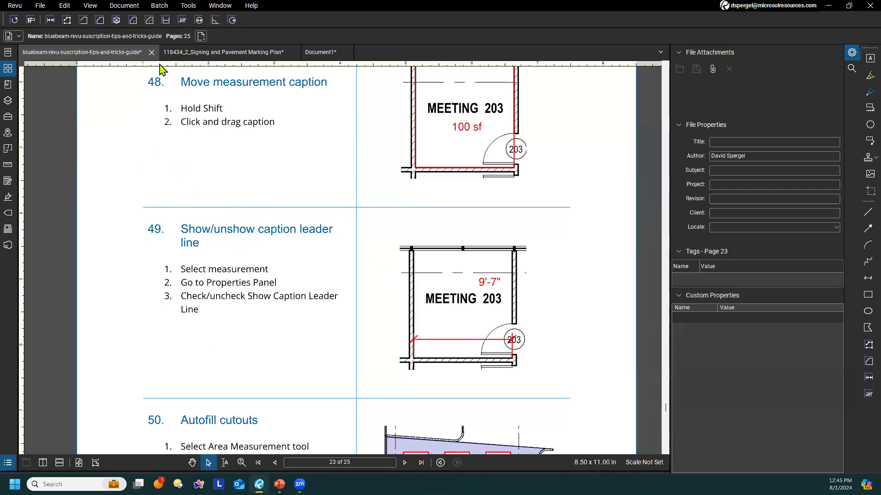
Switch to the 118434_2_Signing and Pavement Marking Plan document and go to page 5, around Charles Street
{"action": "left_click", "coordinate": [206, 52]}
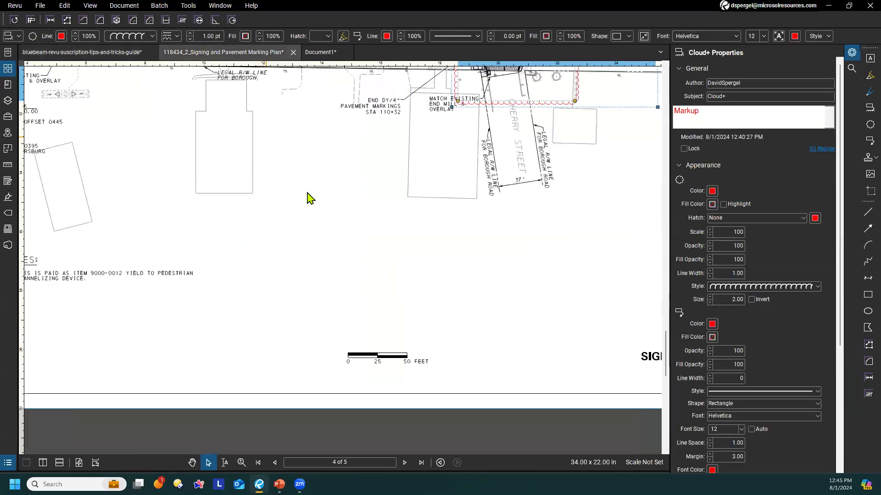
{"action": "scroll", "coordinate": [336, 224], "scroll_direction": "down", "scroll_amount": 4}
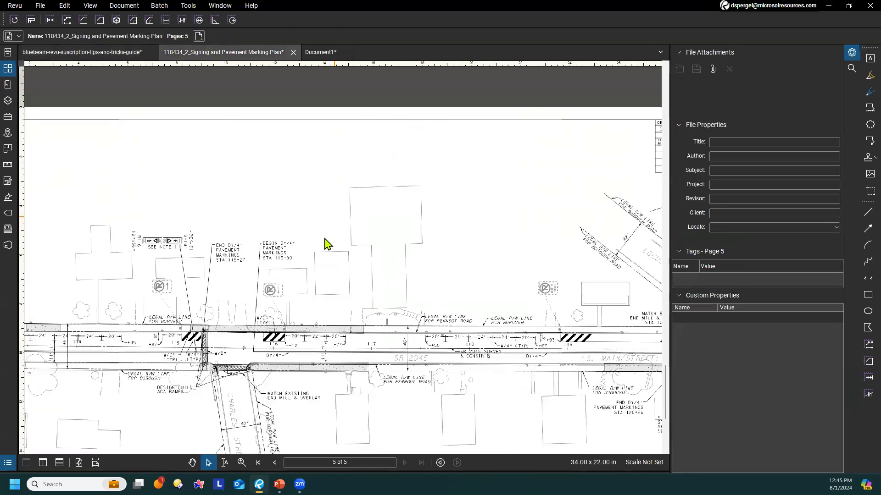
{"action": "left_click_drag", "start_coordinate": [321, 273], "coordinate": [278, 134]}
{"action": "mouse_move", "coordinate": [310, 226]}
{"action": "left_mouse_down"}
{"action": "mouse_move", "coordinate": [295, 226]}
{"action": "mouse_move", "coordinate": [331, 239]}
{"action": "left_mouse_up"}
{"action": "scroll", "coordinate": [316, 223], "scroll_direction": "up", "scroll_amount": 2}
Add a wide rectangular space over Horse Alley on page 5, name it Elevation 1, and finish adding spaces
{"action": "left_click", "coordinate": [8, 148]}
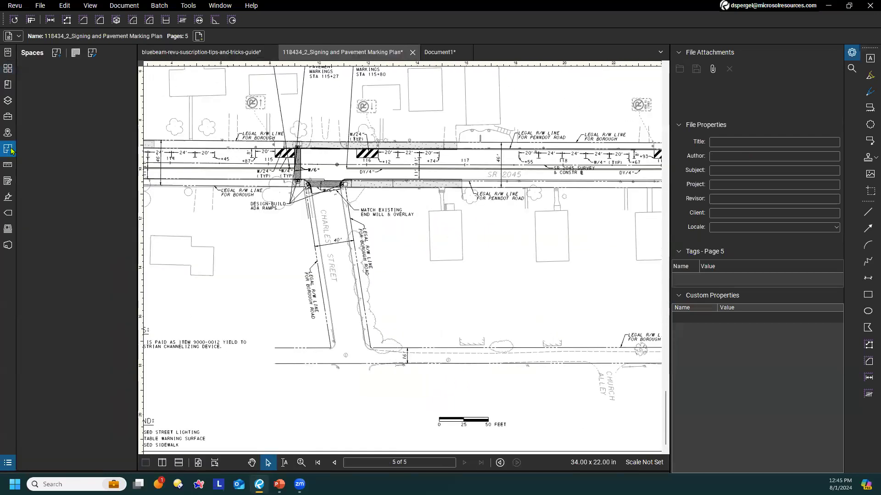
{"action": "left_click", "coordinate": [56, 52]}
{"action": "scroll", "coordinate": [338, 246], "scroll_direction": "down", "scroll_amount": 2}
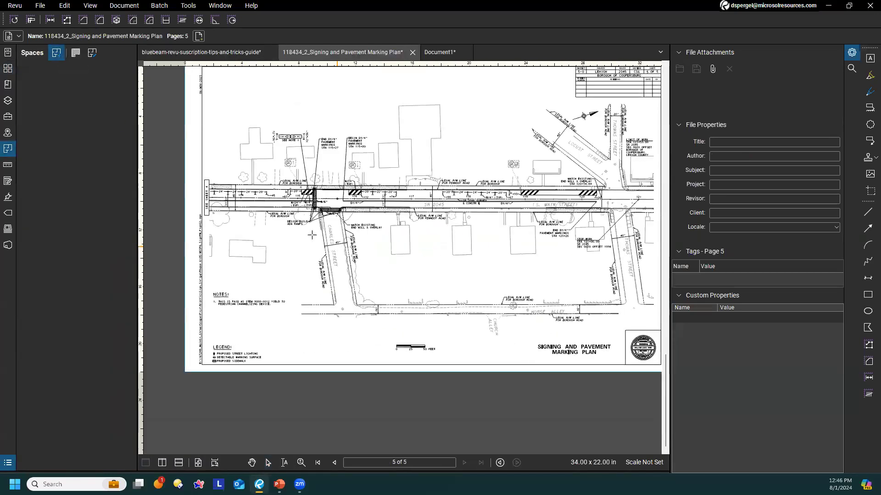
{"action": "left_click_drag", "start_coordinate": [561, 329], "coordinate": [507, 301]}
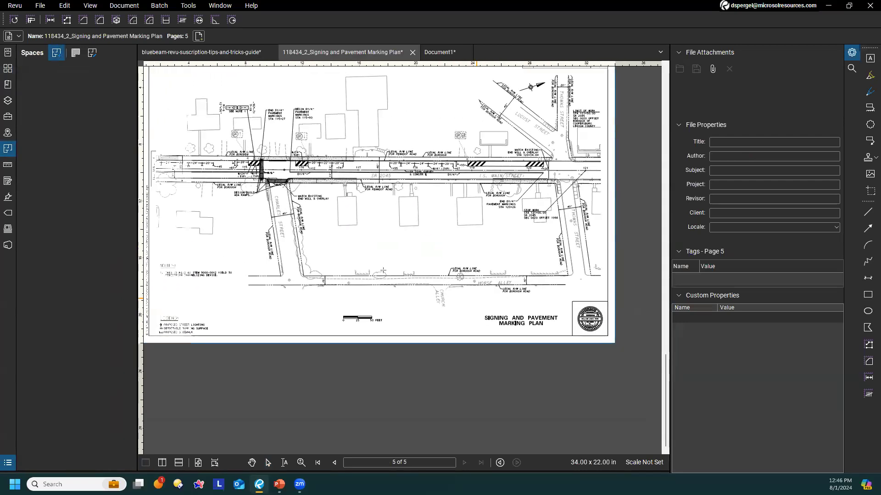
{"action": "left_click_drag", "start_coordinate": [182, 253], "coordinate": [587, 292]}
{"action": "type", "text": "Elevation 1"}
{"action": "key", "text": "Return"}
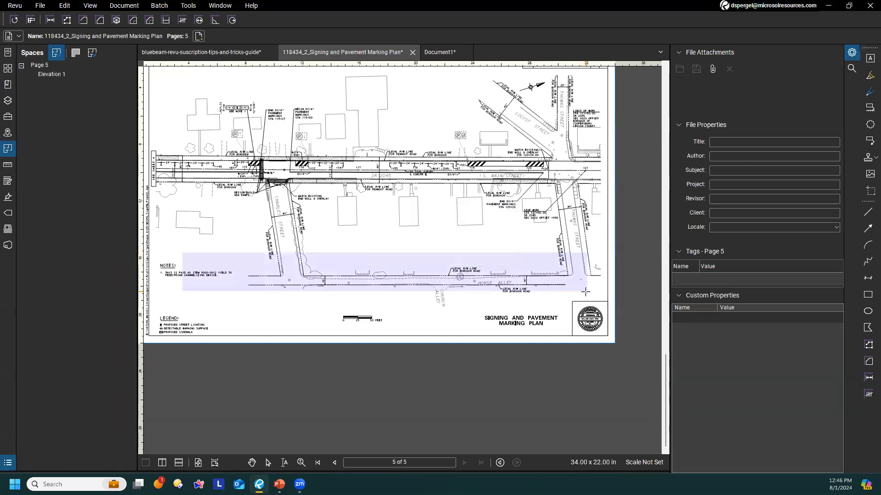
{"action": "key", "text": "Escape"}
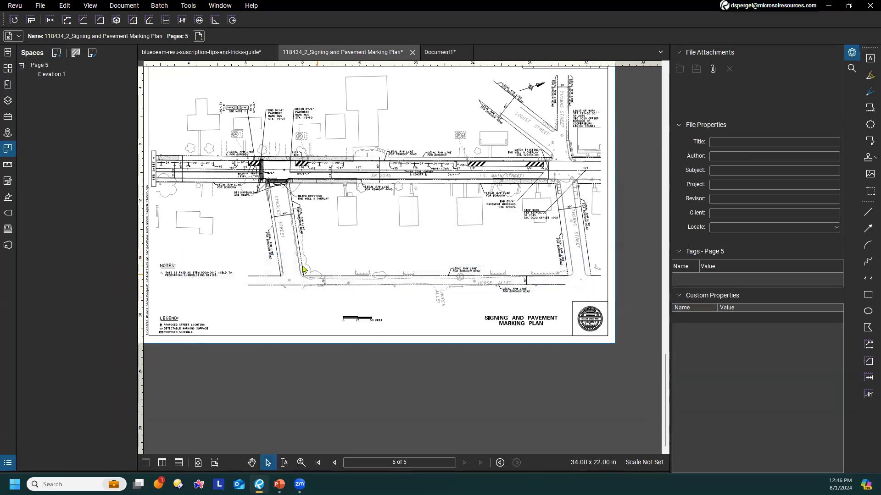
Examine the Elevation 1 space's available commands and its highlighted area along Horse Alley, and leave space editing
{"action": "left_click", "coordinate": [82, 77]}
{"action": "right_click", "coordinate": [81, 76]}
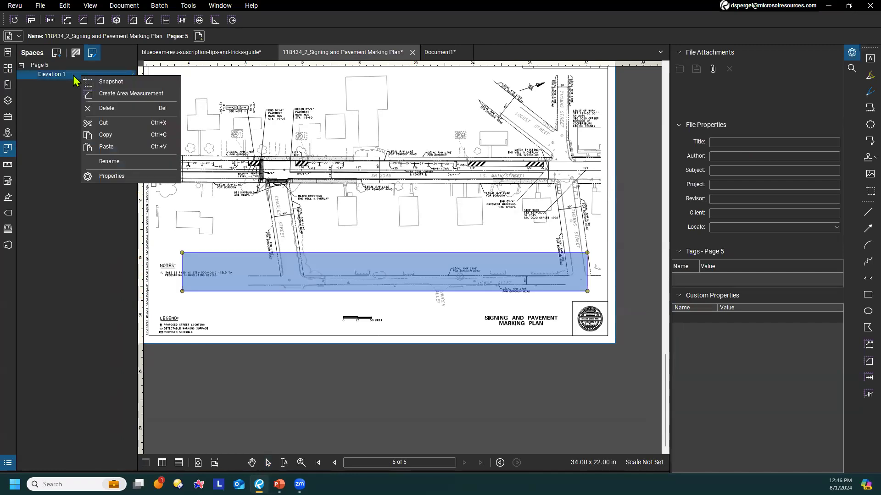
{"action": "left_click", "coordinate": [66, 150]}
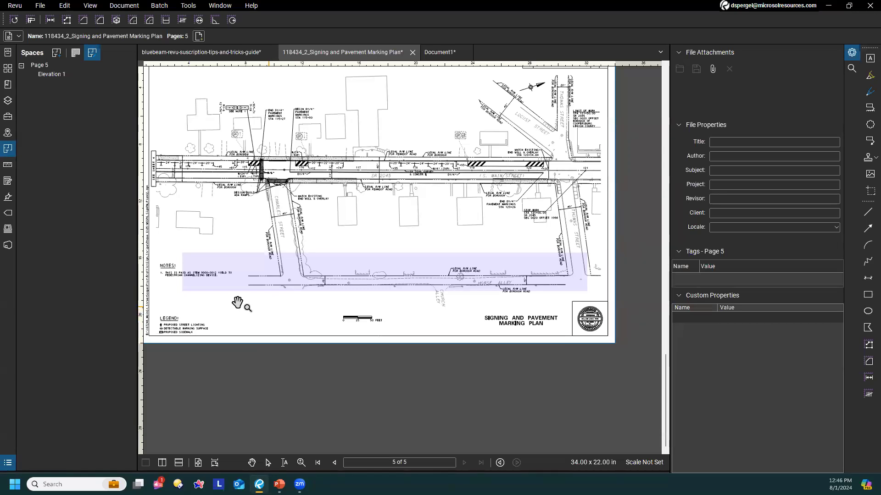
{"action": "left_click_drag", "start_coordinate": [320, 194], "coordinate": [362, 213]}
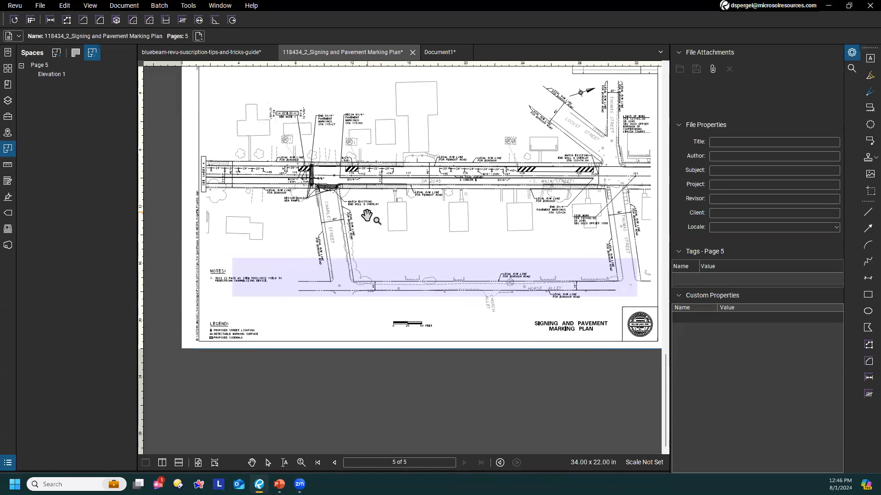
{"action": "scroll", "coordinate": [327, 236], "scroll_direction": "up", "scroll_amount": 3}
{"action": "left_click_drag", "start_coordinate": [325, 241], "coordinate": [236, 369]}
{"action": "left_click_drag", "start_coordinate": [527, 303], "coordinate": [346, 175]}
{"action": "scroll", "coordinate": [347, 174], "scroll_direction": "down", "scroll_amount": 3}
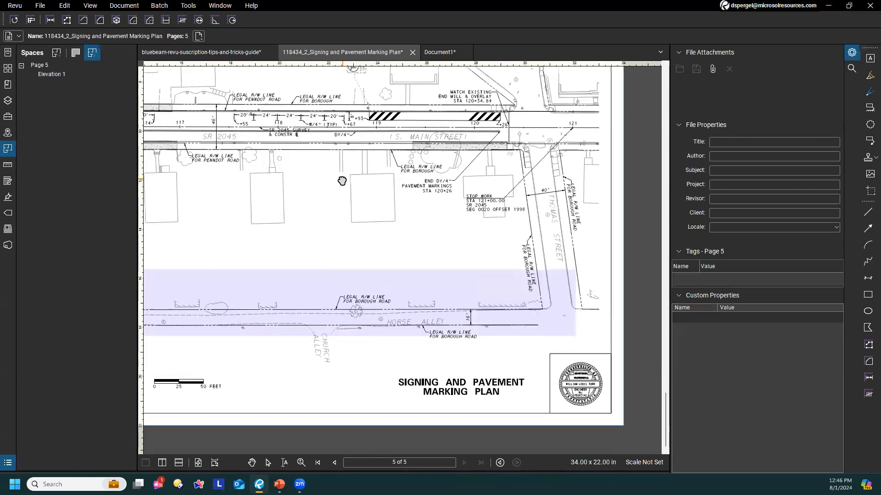
{"action": "scroll", "coordinate": [383, 229], "scroll_direction": "up", "scroll_amount": 3}
{"action": "left_click_drag", "start_coordinate": [439, 167], "coordinate": [473, 222]}
{"action": "left_click", "coordinate": [284, 462]}
{"action": "key", "text": "Escape"}
{"action": "key", "text": "Escape"}
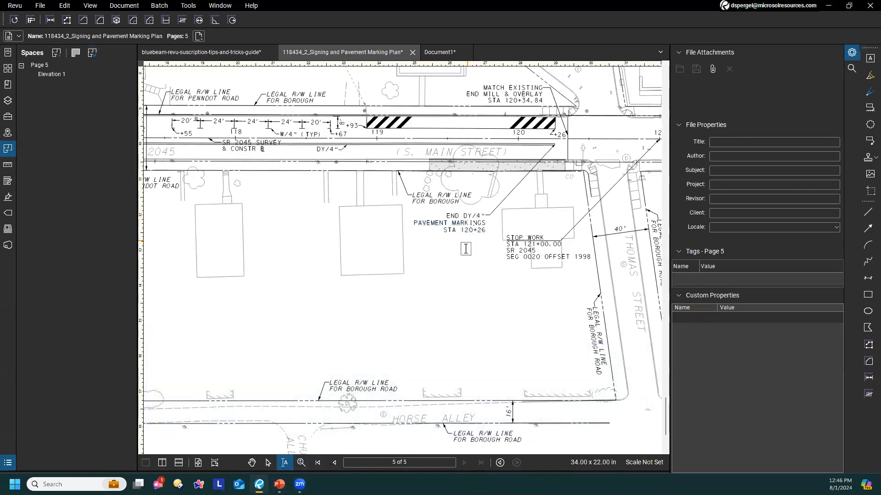
{"action": "left_click_drag", "start_coordinate": [260, 212], "coordinate": [411, 319]}
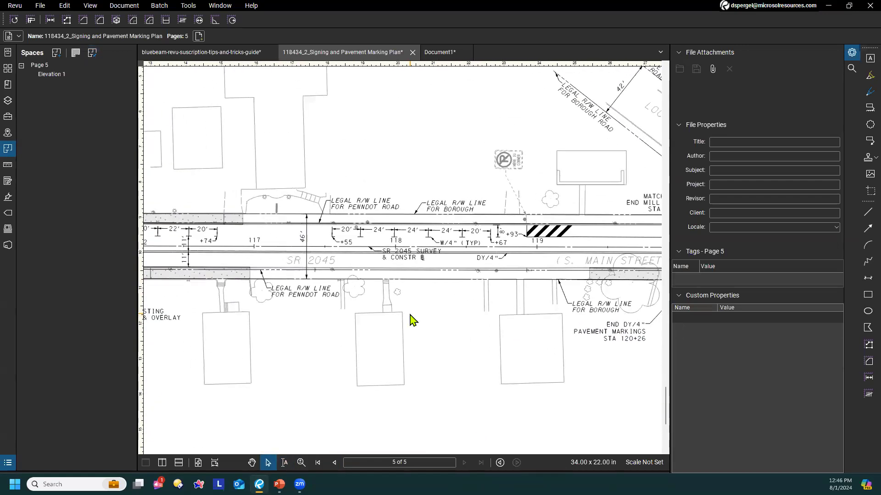
{"action": "scroll", "coordinate": [409, 215], "scroll_direction": "down", "scroll_amount": 3}
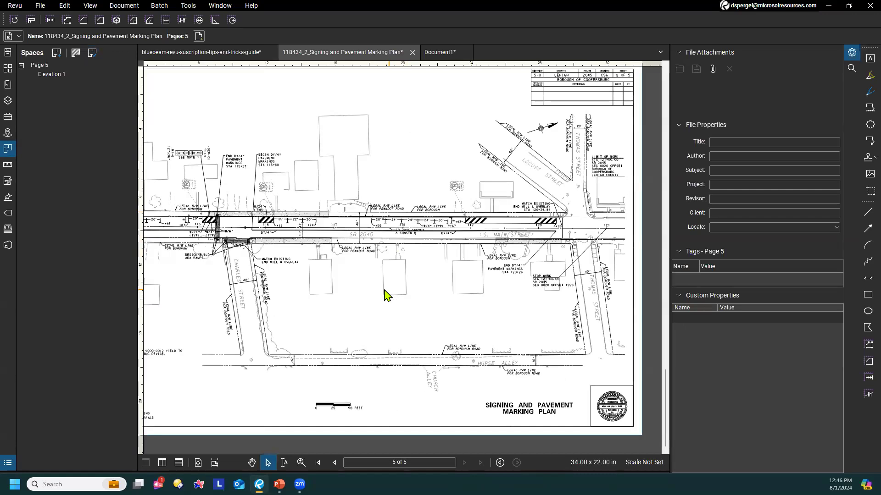
{"action": "scroll", "coordinate": [316, 290], "scroll_direction": "up", "scroll_amount": 2}
{"action": "left_click_drag", "start_coordinate": [290, 221], "coordinate": [429, 273]}
{"action": "scroll", "coordinate": [442, 308], "scroll_direction": "up", "scroll_amount": 1}
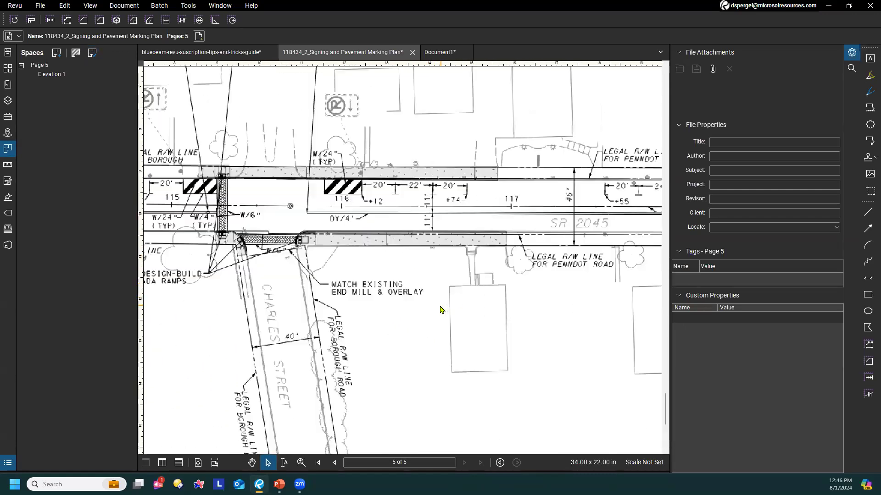
Locate the OCR command among the document commands for the pavement marking plan, and close the list without running it
{"action": "scroll", "coordinate": [284, 238], "scroll_direction": "down", "scroll_amount": 1}
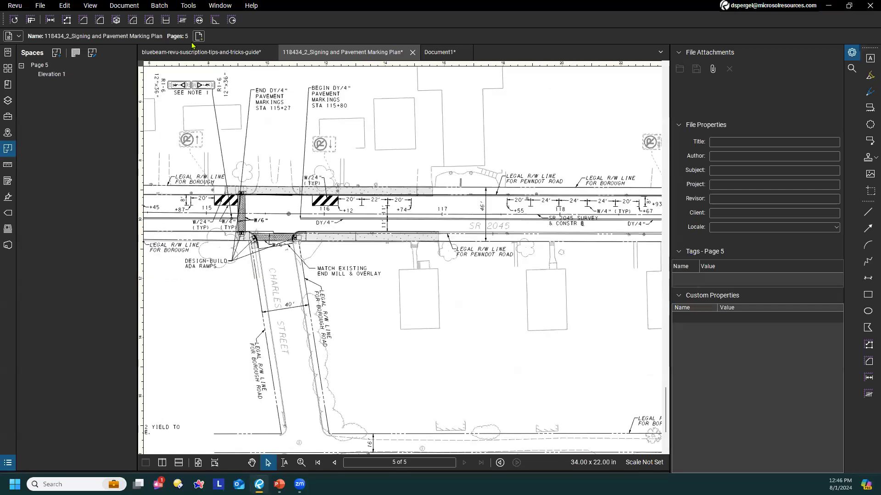
{"action": "left_click", "coordinate": [129, 6]}
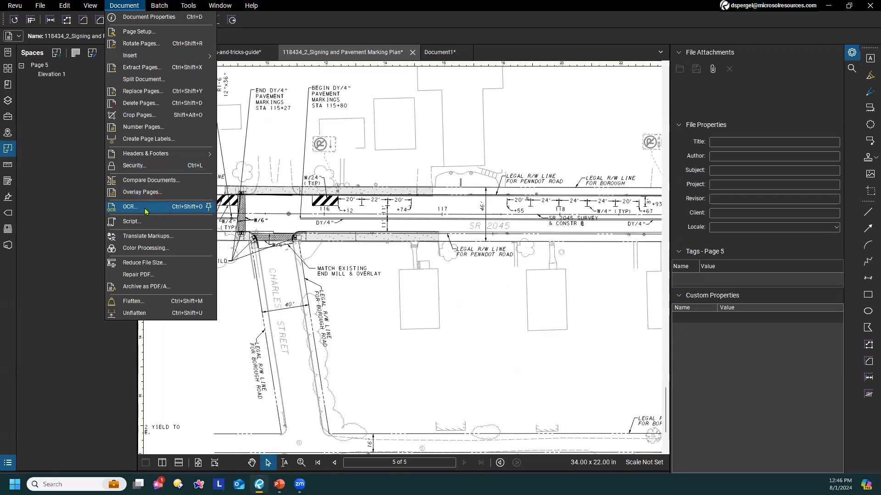
{"action": "left_click", "coordinate": [415, 254]}
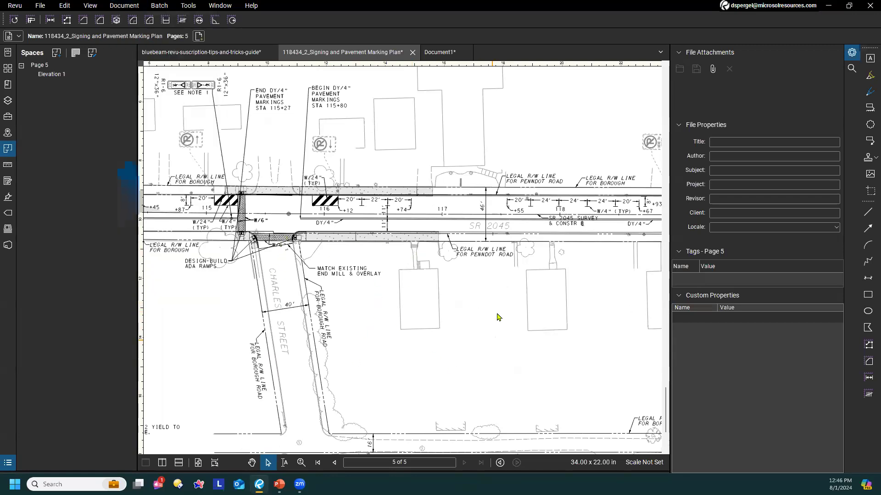
{"action": "left_click_drag", "start_coordinate": [570, 221], "coordinate": [384, 287]}
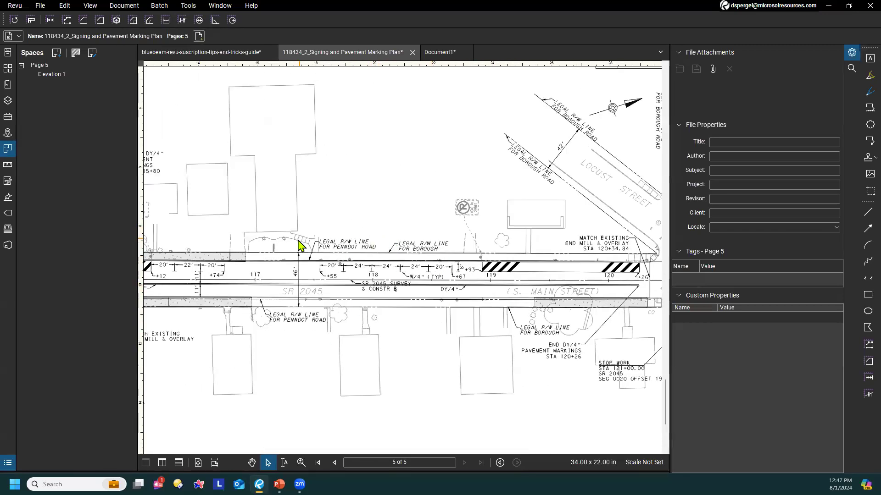
{"action": "scroll", "coordinate": [601, 367], "scroll_direction": "up", "scroll_amount": 5}
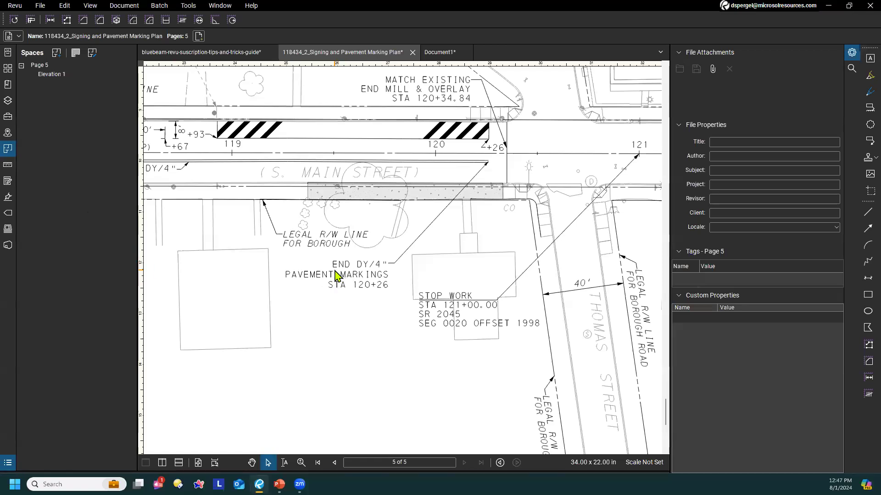
{"action": "scroll", "coordinate": [336, 275], "scroll_direction": "down", "scroll_amount": 4}
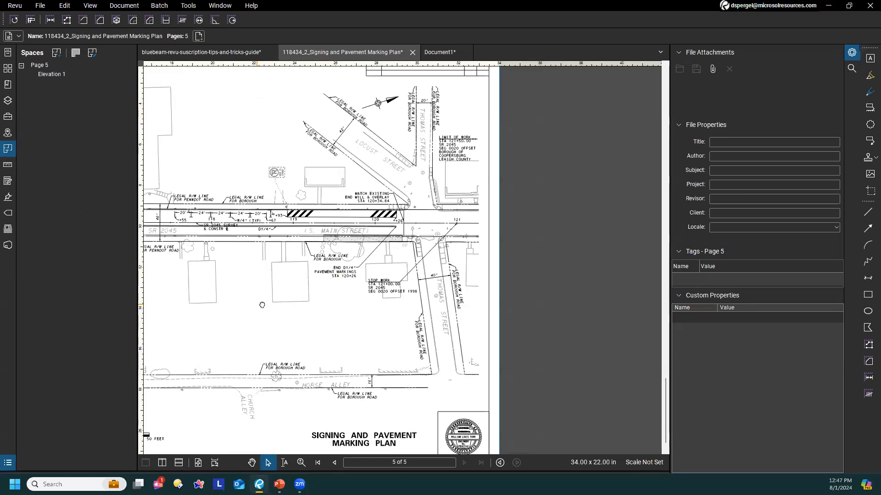
{"action": "left_click_drag", "start_coordinate": [262, 305], "coordinate": [383, 298]}
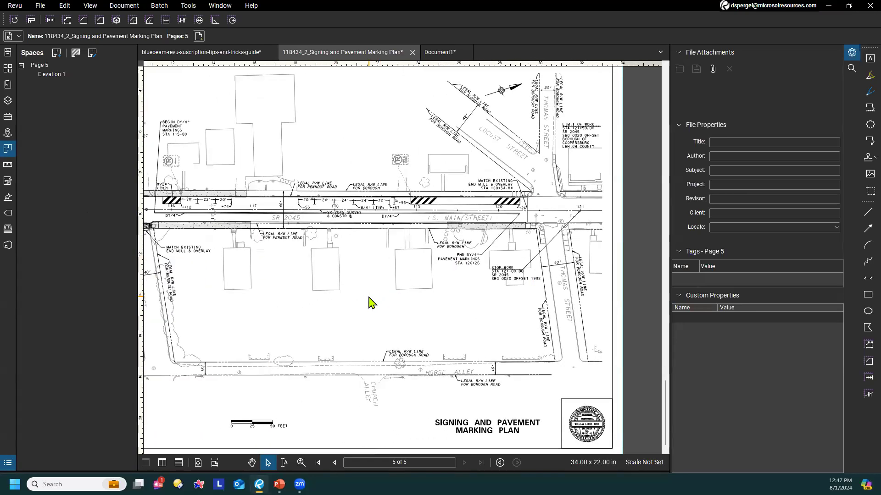
{"action": "mouse_move", "coordinate": [315, 285]}
{"action": "left_mouse_down"}
{"action": "mouse_move", "coordinate": [387, 295]}
{"action": "mouse_move", "coordinate": [377, 299]}
{"action": "left_mouse_up"}
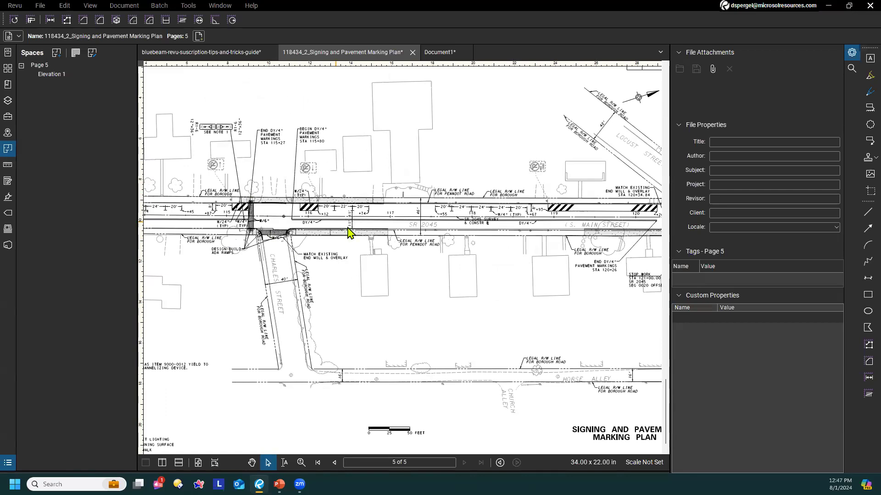
{"action": "left_click_drag", "start_coordinate": [302, 248], "coordinate": [386, 221]}
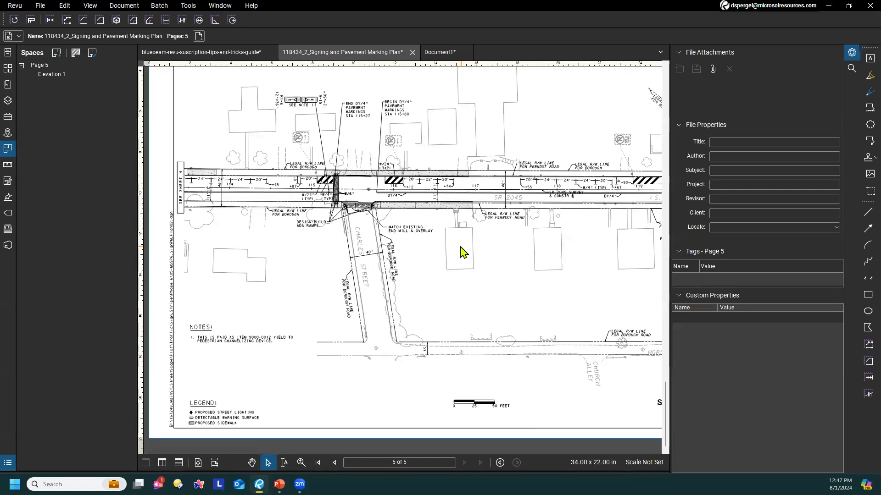
{"action": "left_click_drag", "start_coordinate": [438, 273], "coordinate": [358, 215]}
{"action": "left_click_drag", "start_coordinate": [461, 184], "coordinate": [409, 263]}
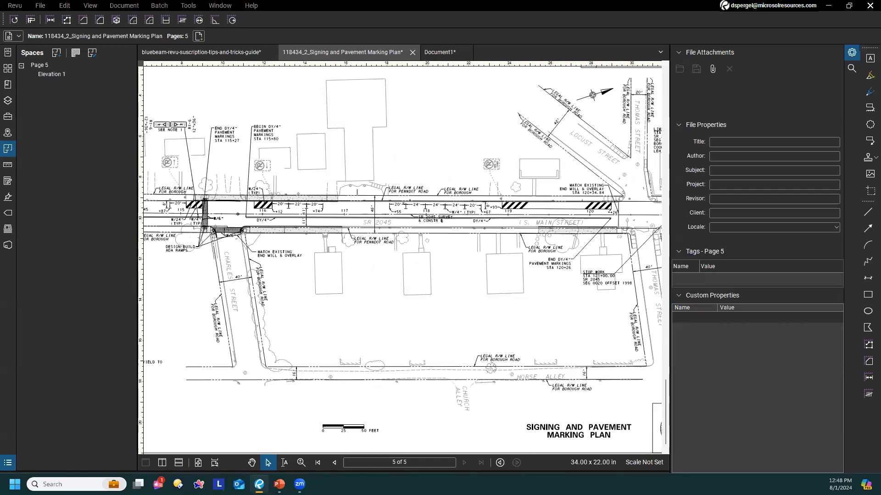
{"action": "left_click_drag", "start_coordinate": [409, 289], "coordinate": [460, 305]}
{"action": "scroll", "coordinate": [460, 305], "scroll_direction": "down", "scroll_amount": 3}
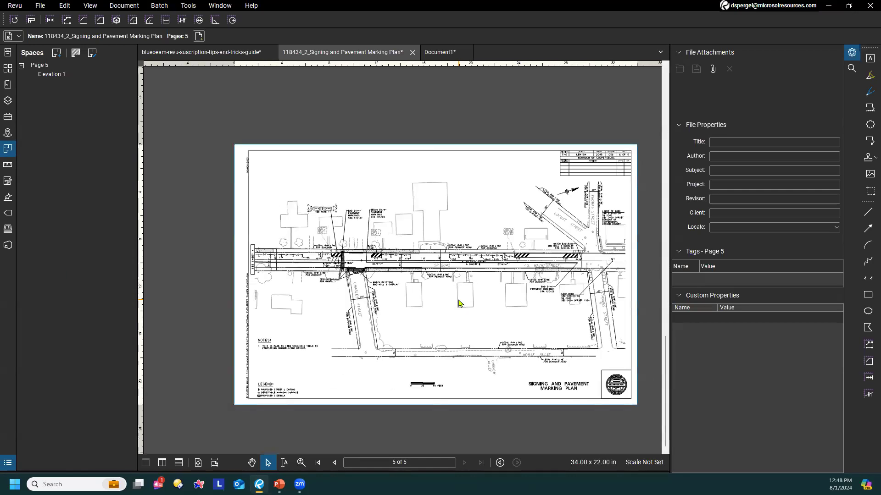
{"action": "scroll", "coordinate": [458, 303], "scroll_direction": "up", "scroll_amount": 2}
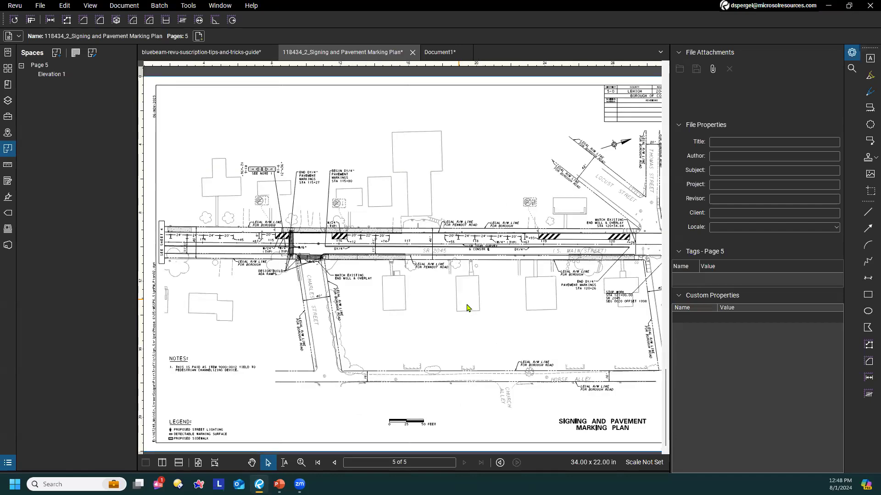
{"action": "left_click_drag", "start_coordinate": [485, 306], "coordinate": [400, 307]}
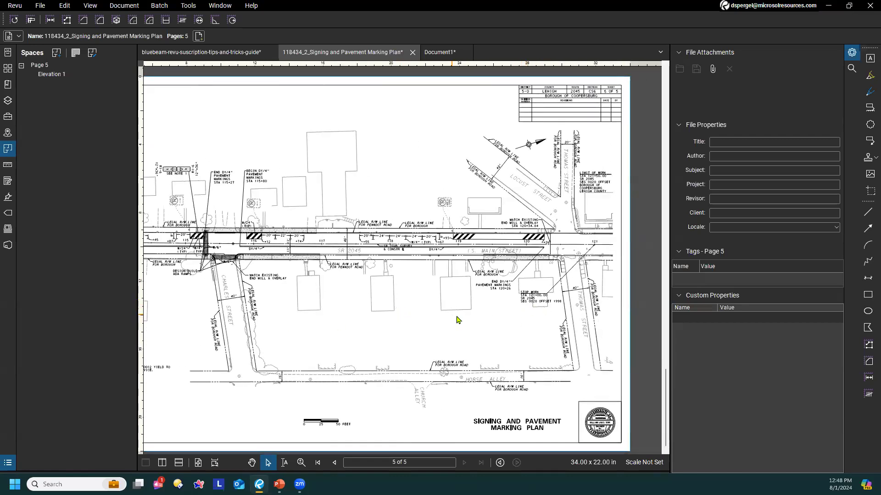
{"action": "scroll", "coordinate": [455, 319], "scroll_direction": "up", "scroll_amount": 2}
{"action": "left_click_drag", "start_coordinate": [434, 298], "coordinate": [392, 289]}
Switch to the bluebeam-revu-suscription-tips-and-tricks-guide document and review its Snapshot and Measurements tips on pages 21 to 23
{"action": "left_click", "coordinate": [207, 53]}
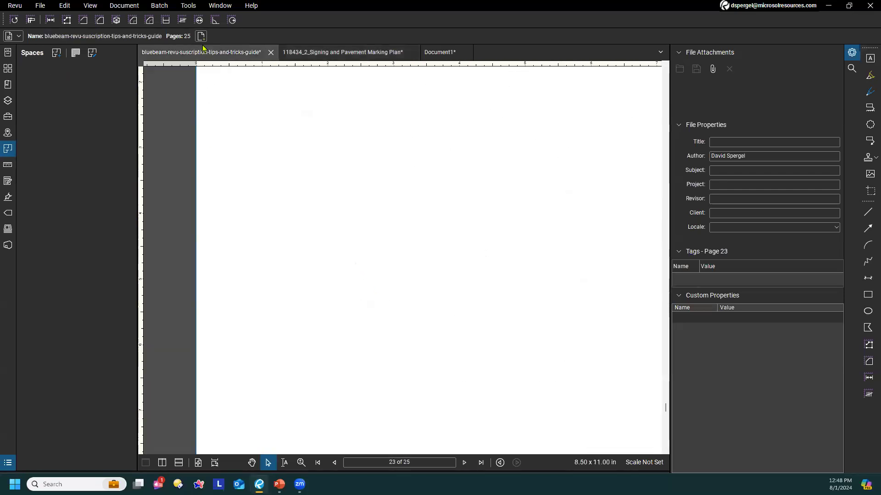
{"action": "scroll", "coordinate": [462, 356], "scroll_direction": "up", "scroll_amount": 3}
{"action": "scroll", "coordinate": [435, 324], "scroll_direction": "up", "scroll_amount": 8}
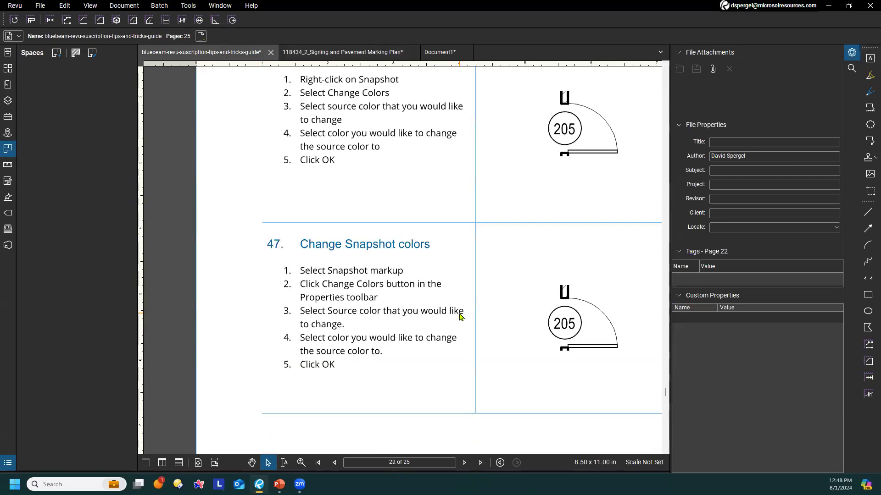
{"action": "scroll", "coordinate": [463, 321], "scroll_direction": "up", "scroll_amount": 10}
{"action": "scroll", "coordinate": [431, 338], "scroll_direction": "up", "scroll_amount": 6}
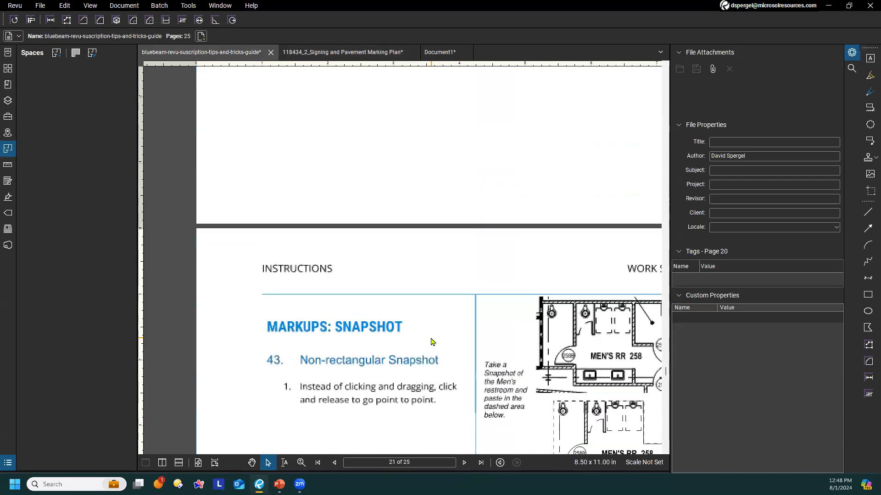
{"action": "scroll", "coordinate": [401, 290], "scroll_direction": "down", "scroll_amount": 10}
{"action": "scroll", "coordinate": [399, 285], "scroll_direction": "down", "scroll_amount": 10}
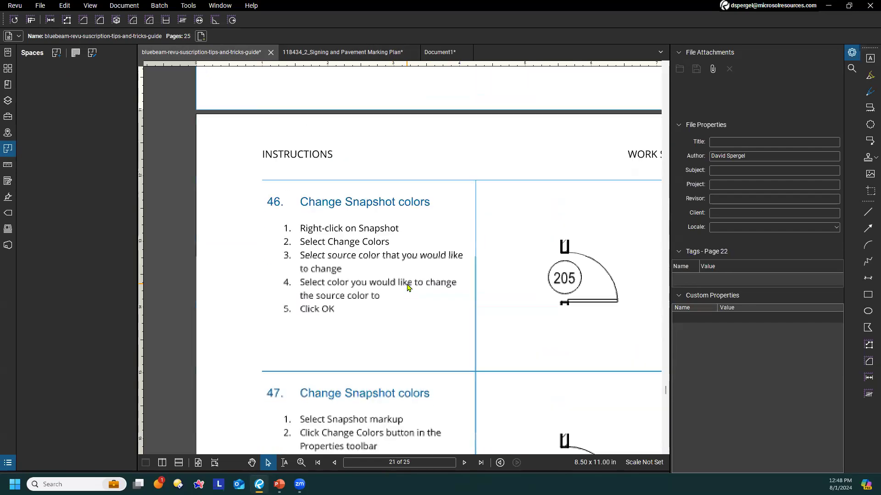
{"action": "scroll", "coordinate": [405, 290], "scroll_direction": "down", "scroll_amount": 10}
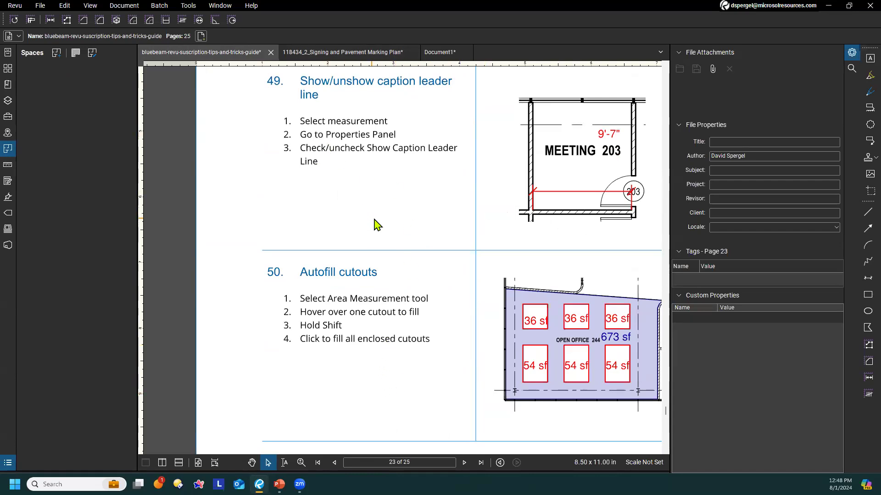
{"action": "scroll", "coordinate": [376, 219], "scroll_direction": "down", "scroll_amount": 3}
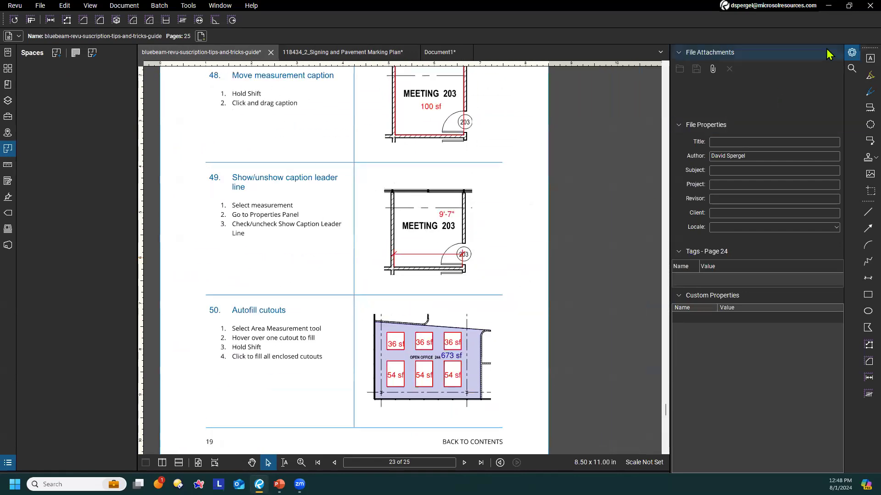
Hide the file properties panel to widen the guide's view, and return to the Snapshot tips on page 21
{"action": "left_click", "coordinate": [852, 53]}
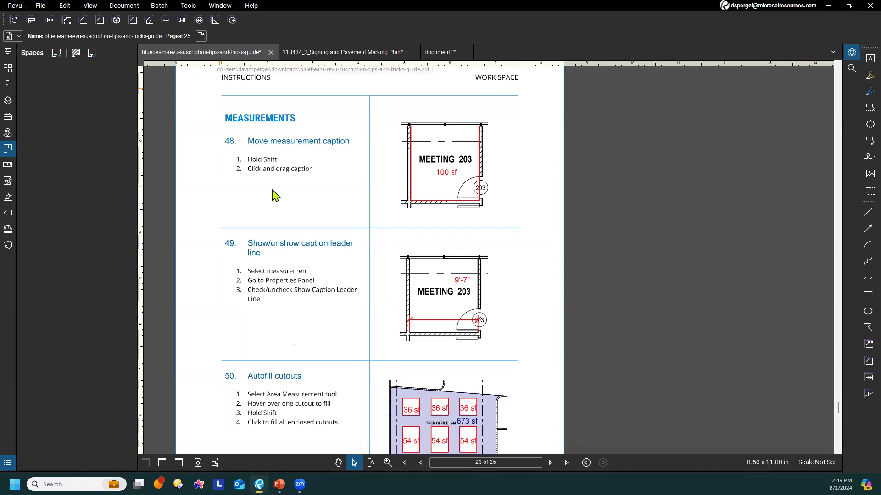
{"action": "scroll", "coordinate": [286, 165], "scroll_direction": "up", "scroll_amount": 4}
{"action": "scroll", "coordinate": [289, 161], "scroll_direction": "up", "scroll_amount": 3}
{"action": "scroll", "coordinate": [332, 231], "scroll_direction": "up", "scroll_amount": 6}
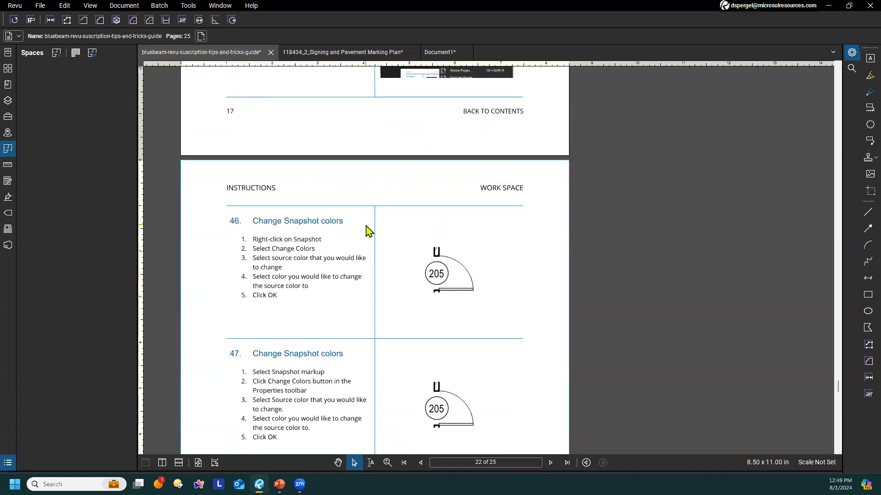
{"action": "scroll", "coordinate": [366, 230], "scroll_direction": "up", "scroll_amount": 7}
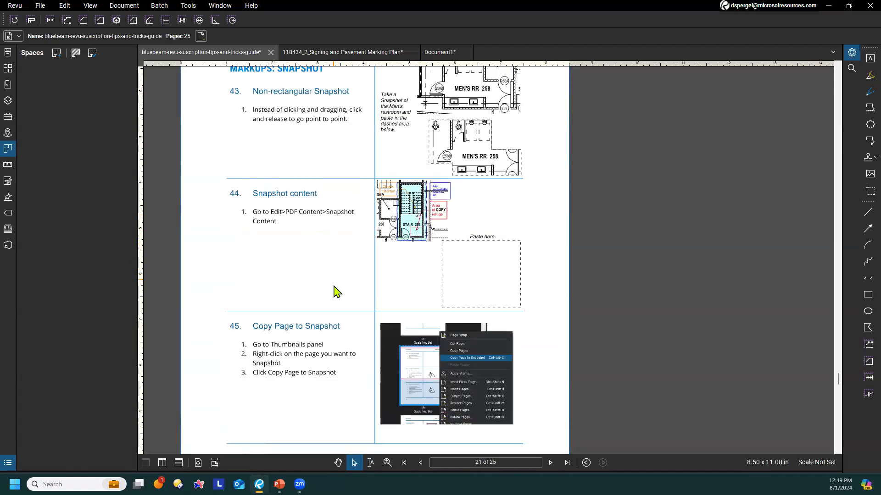